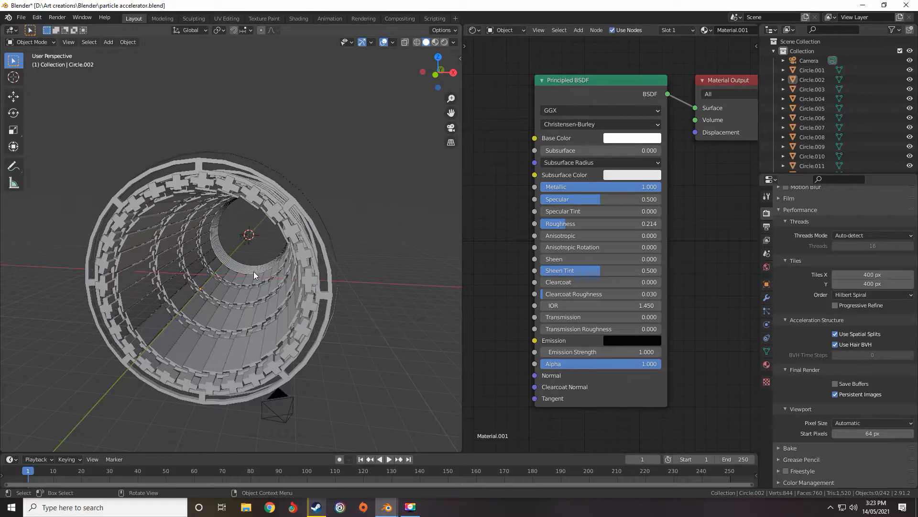
Add a mesh circle at the 3D cursor inside the tunnel
middle_click_drag(254, 266, 285, 221)
scroll(286, 264, "up", 4)
left_click(323, 271)
key("KP_Decimal")
scroll(307, 237, "up", 2)
scroll(287, 231, "down", 3)
key("shift+a")
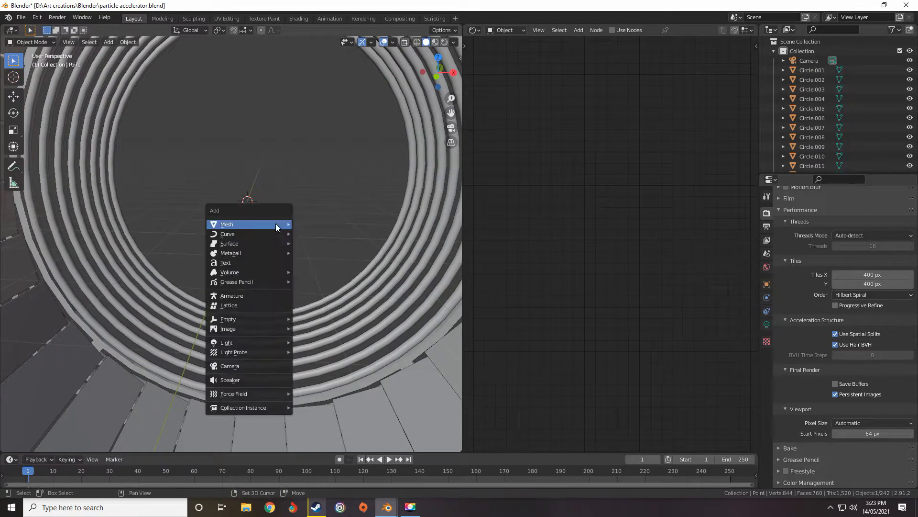
mouse_move(240, 226)
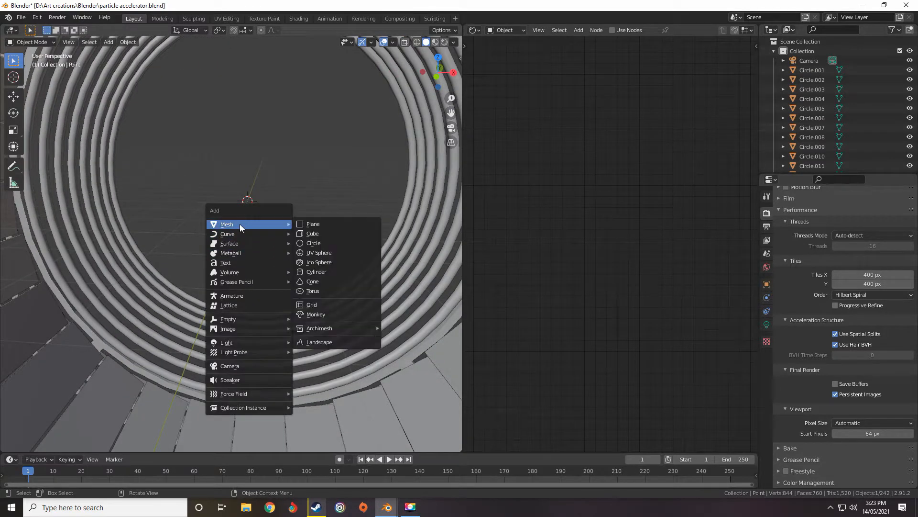
left_click(316, 242)
scroll(315, 242, "down", 10)
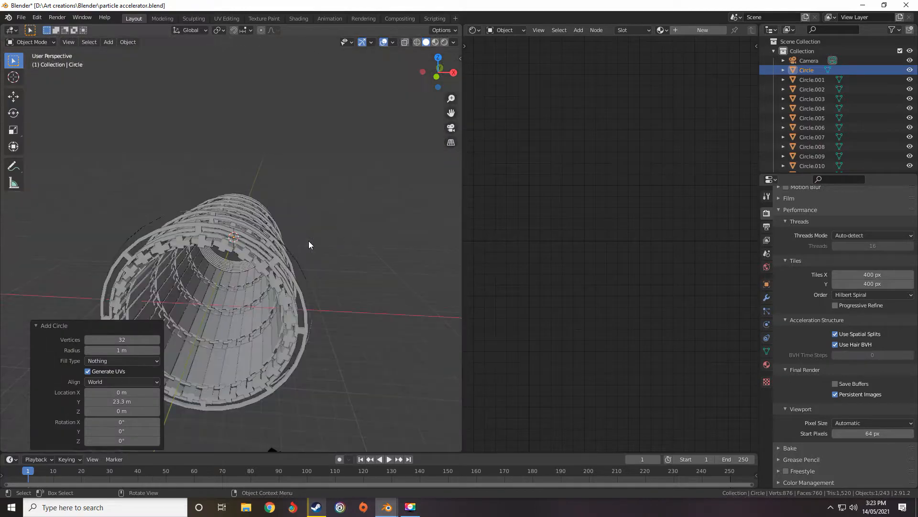
key("KP_3")
Count the panels around the tunnel's innermost ring by picking them one after another
middle_click_drag(309, 244, 242, 338)
left_click(242, 335)
left_click(266, 323)
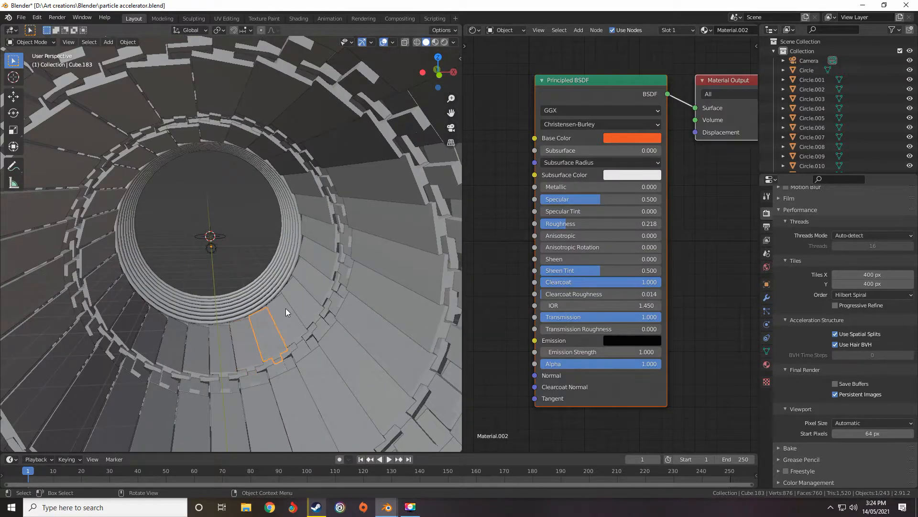
left_click(286, 308)
left_click(299, 291)
left_click(310, 272)
left_click(317, 224)
left_click(315, 191)
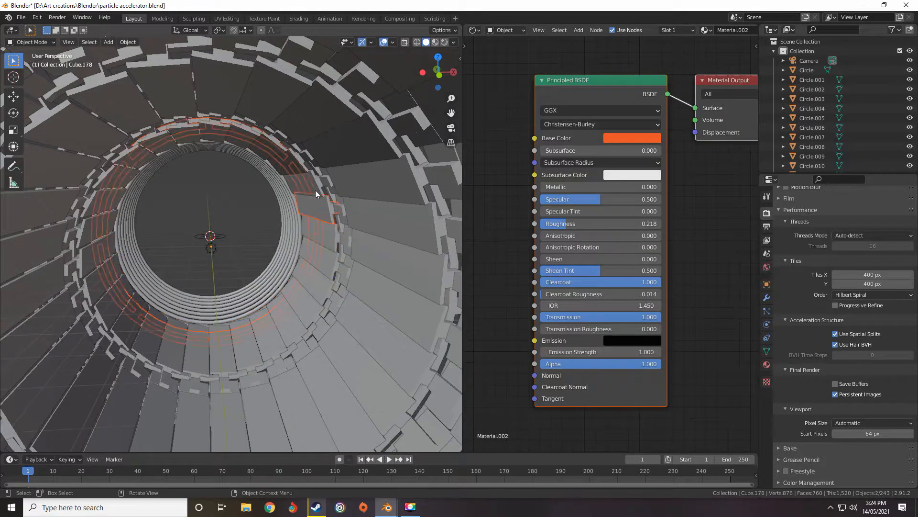
left_click(300, 165)
left_click(261, 144)
left_click(216, 134)
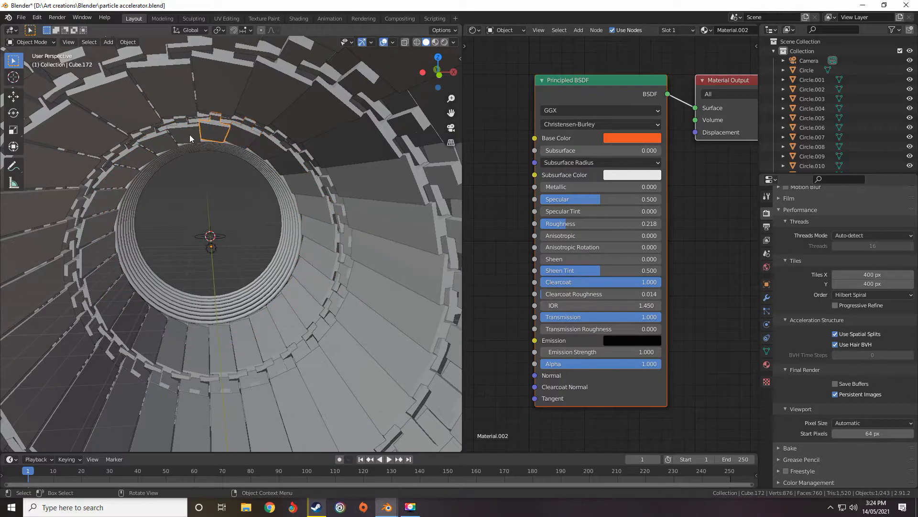
left_click(182, 136)
scroll(210, 230, "up", 3)
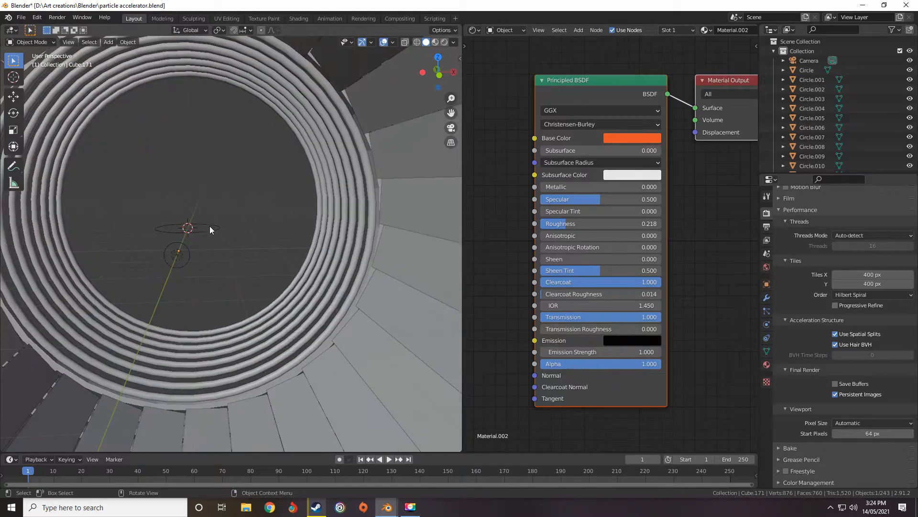
Delete the circle at the 3D cursor inside the tunnel
left_click(211, 228)
middle_click_drag(210, 228, 228, 251, "shift")
scroll(297, 286, "up", 5)
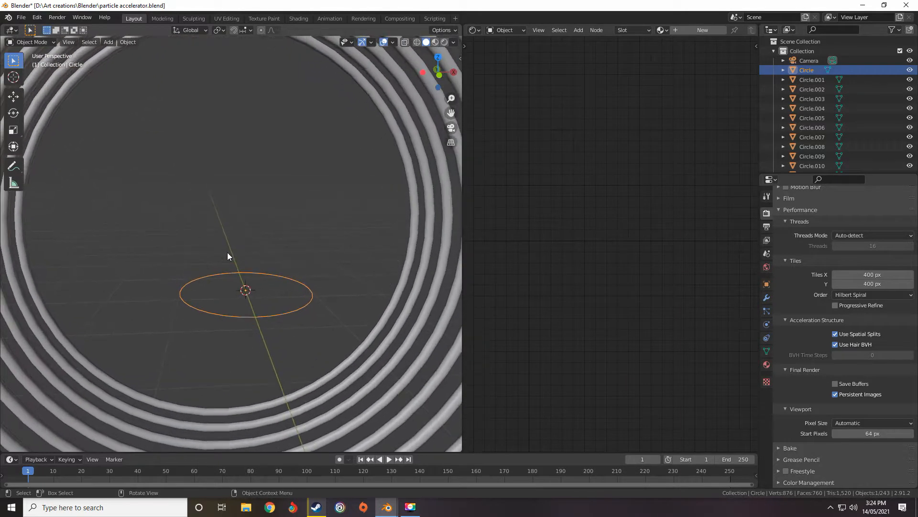
scroll(221, 262, "down", 2)
key("Delete")
Add a mesh circle with 27 vertices at the 3D cursor inside the tunnel
key("shift+a")
mouse_move(220, 261)
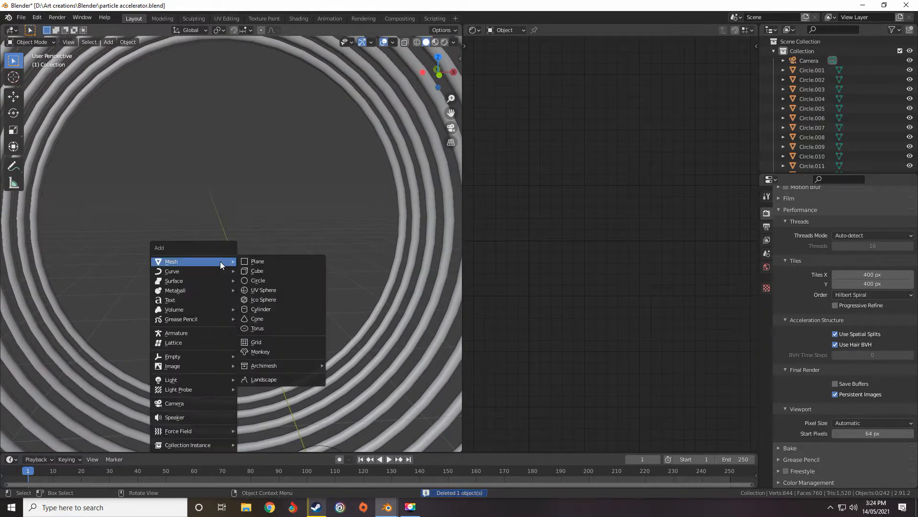
left_click(259, 281)
middle_click_drag(262, 282, 134, 331)
left_click(102, 339)
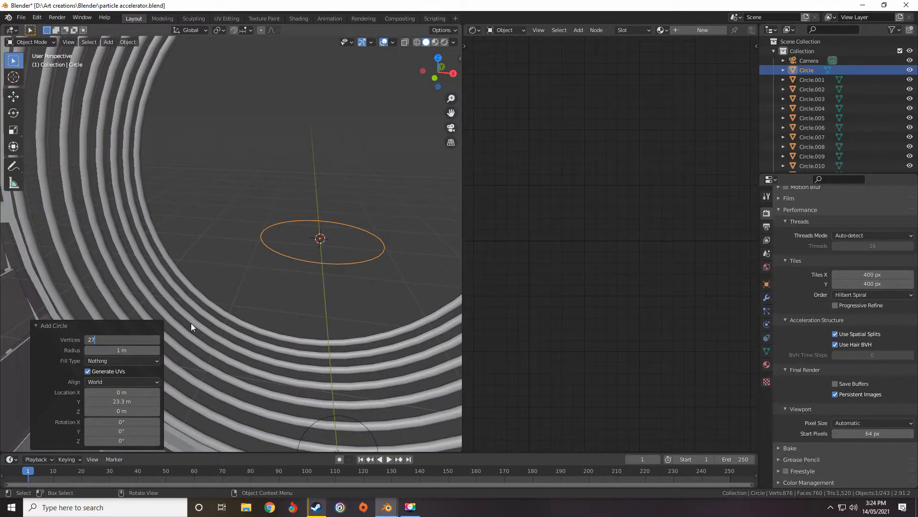
type("27")
key("Return")
Rotate the new circle 90° about the X axis
middle_click_drag(276, 205, 309, 251)
key("Tab")
key("1")
key("Tab")
type("r")
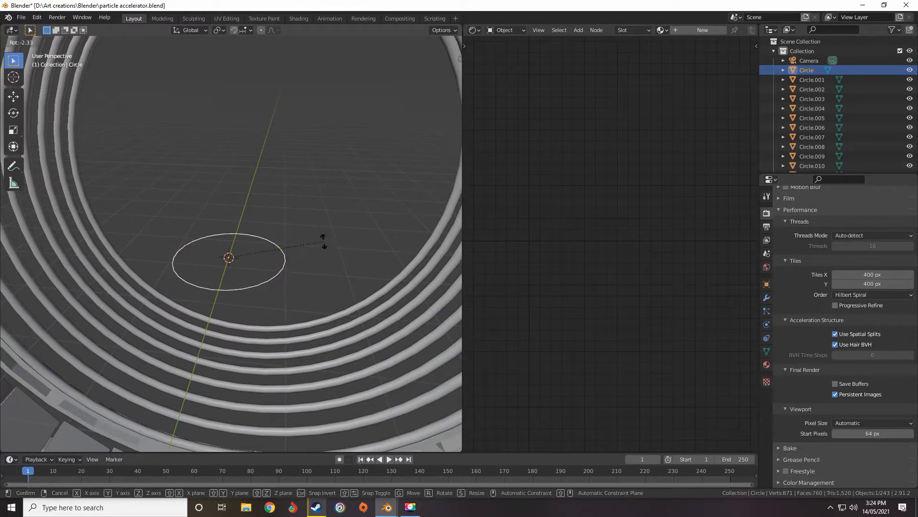
type("x90")
key("Return")
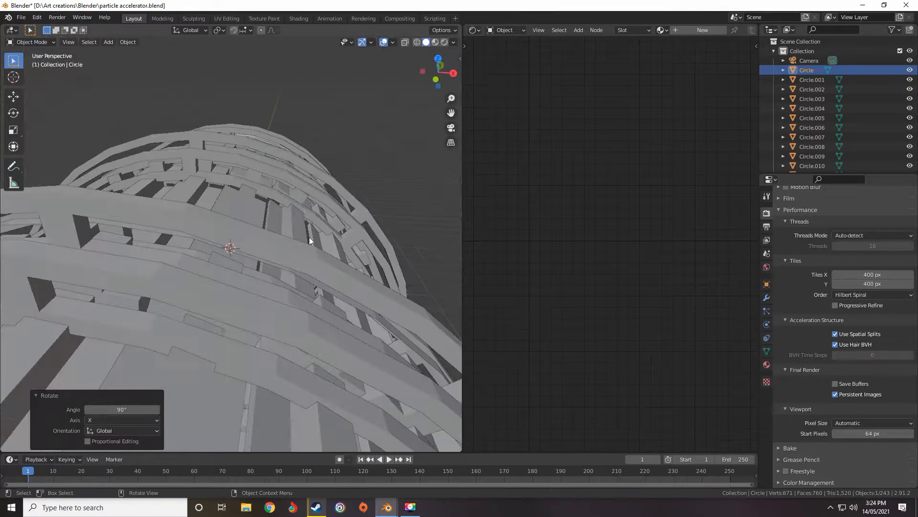
Scale the circle down to about 0.39 and move it about 5.44 m along the Y axis
mouse_move(310, 241)
middle_mouse_down()
mouse_move(280, 223)
mouse_move(329, 226)
mouse_move(289, 245)
mouse_move(277, 240)
mouse_move(297, 237)
middle_mouse_up()
key("s")
left_click(358, 210)
scroll(300, 238, "up", 2)
key("g")
key("y")
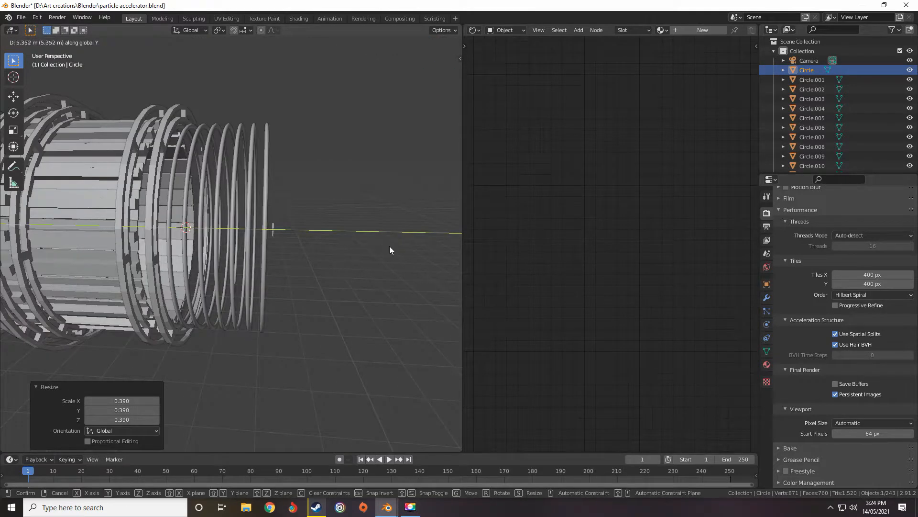
left_click(388, 248)
middle_click_drag(388, 248, 275, 268)
Add a particle system to the circle and name it laserbeam
left_click(767, 352)
left_click(767, 340)
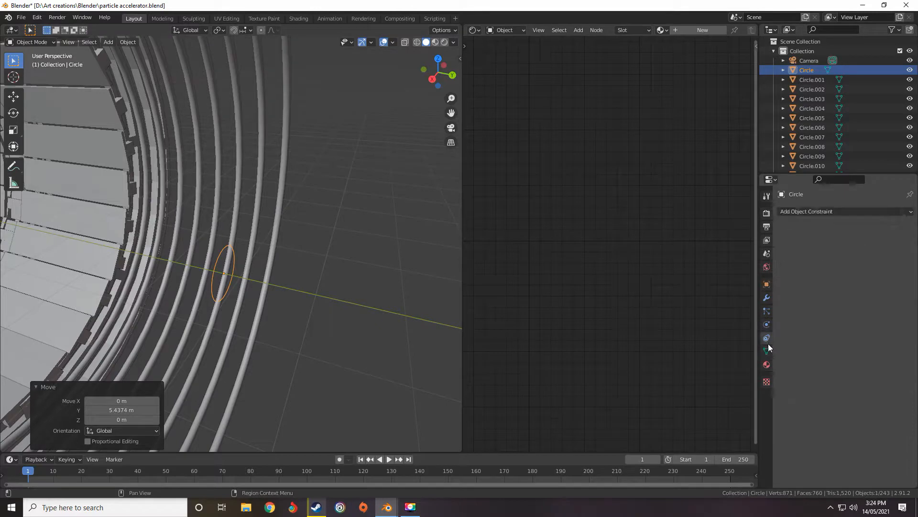
left_click(768, 344)
left_click(767, 311)
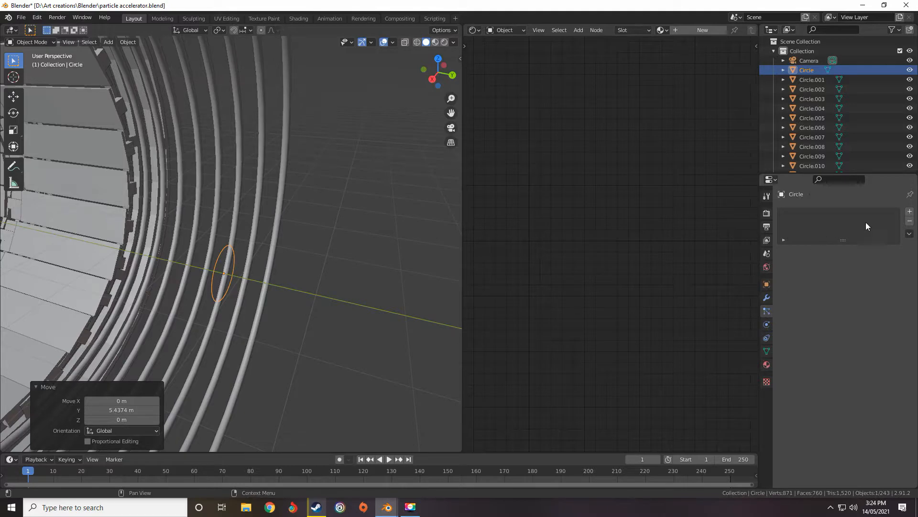
left_click(910, 212)
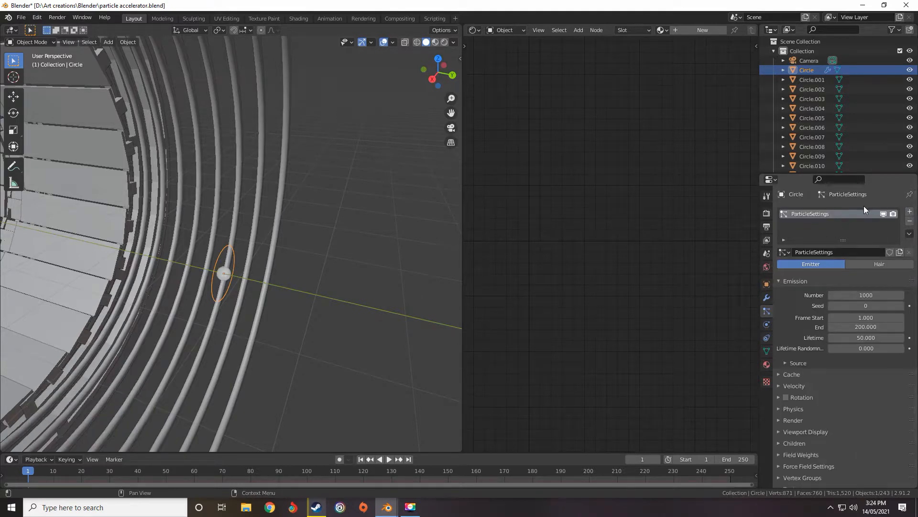
double_click(827, 215)
type("laserbeam")
key("Return")
Play the animation and examine how the particles leave the circle
middle_click_drag(357, 243, 169, 264)
scroll(219, 260, "up", 4)
scroll(259, 260, "down", 3)
middle_click_drag(240, 248, 426, 287)
scroll(258, 264, "up", 6)
scroll(226, 276, "down", 6)
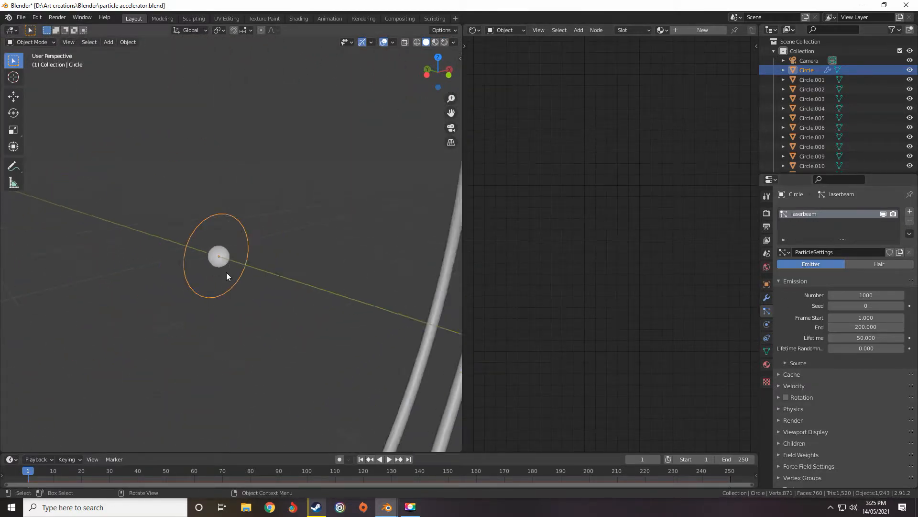
middle_click_drag(227, 276, 203, 261)
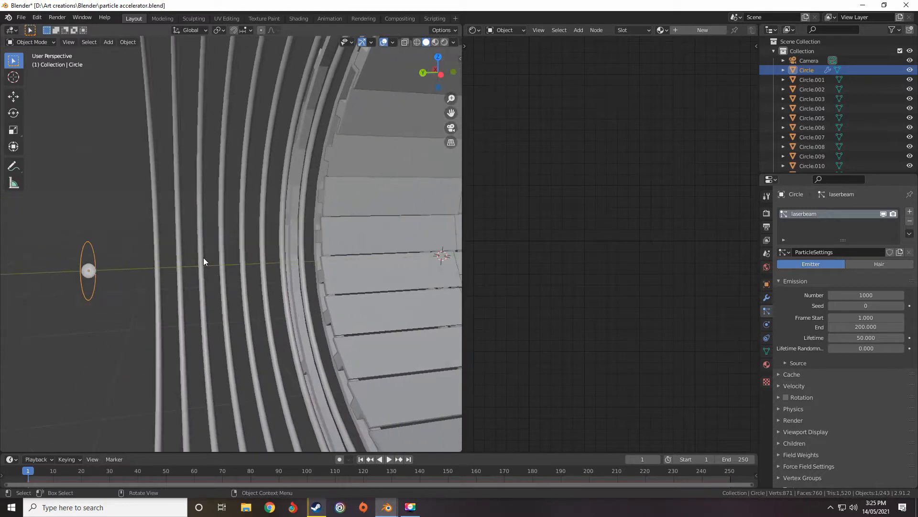
left_click(390, 460)
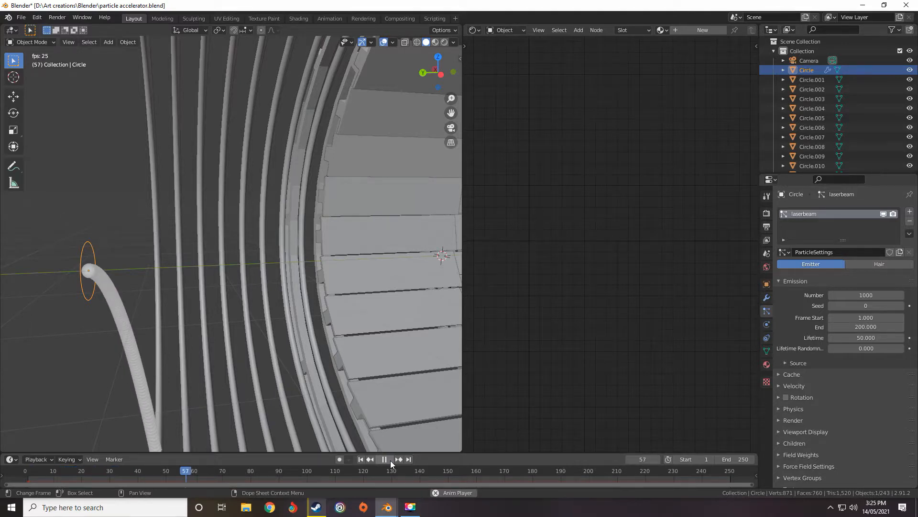
left_click(390, 460)
middle_click_drag(289, 345, 369, 353)
Set the Gravity field weight of the laserbeam particle system to 0
scroll(799, 355, "down", 1)
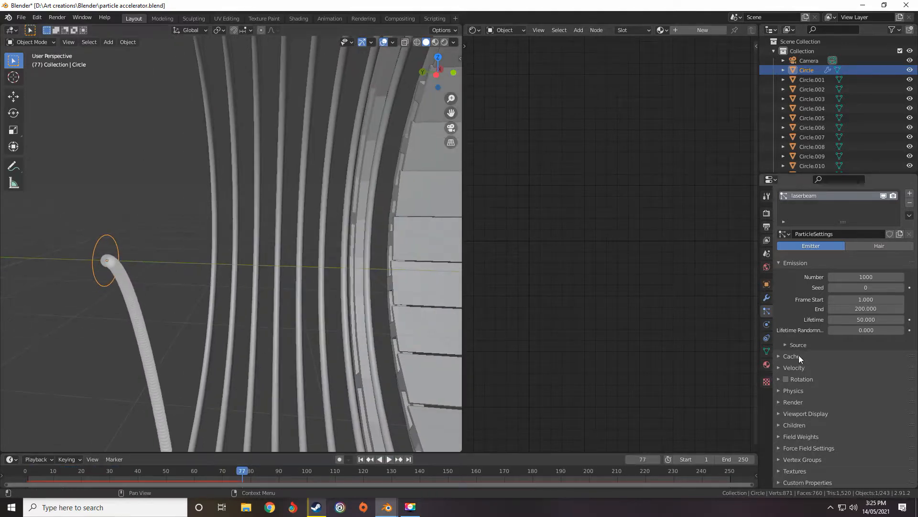
left_click(795, 471)
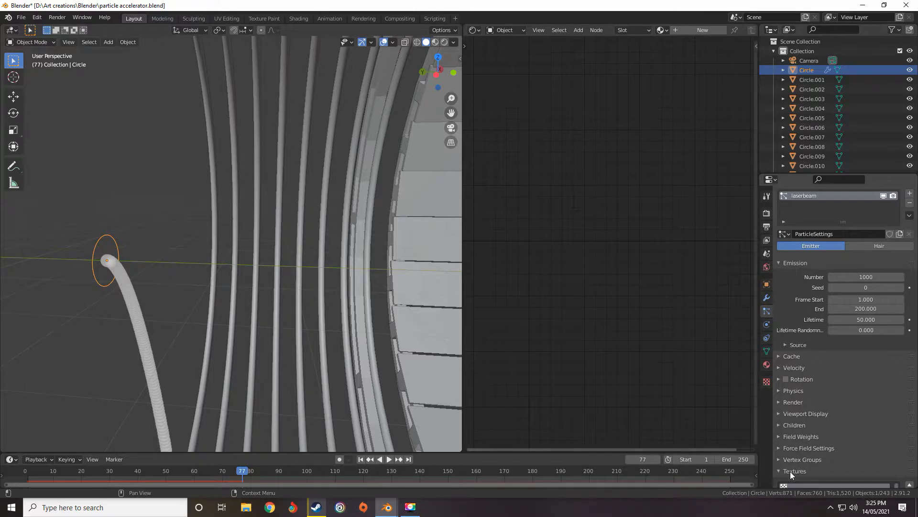
middle_click_drag(449, 390, 296, 368)
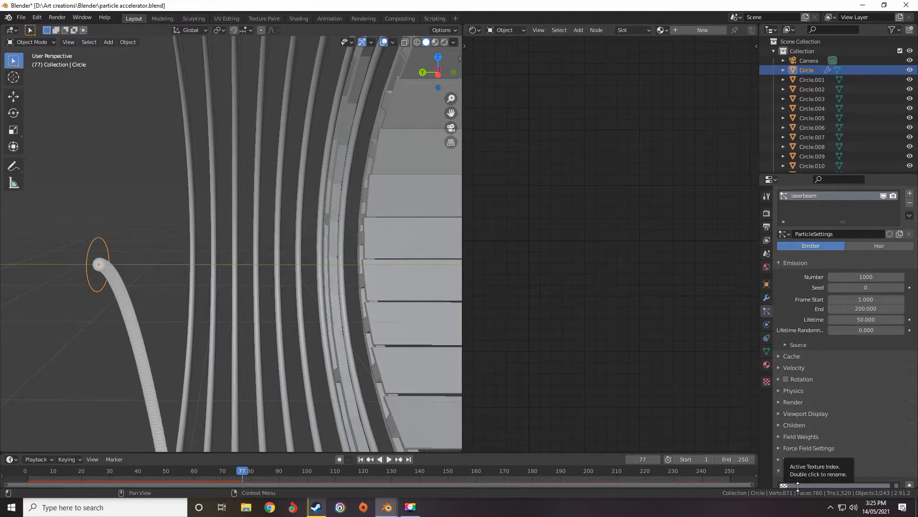
left_click(784, 401)
left_click(781, 400)
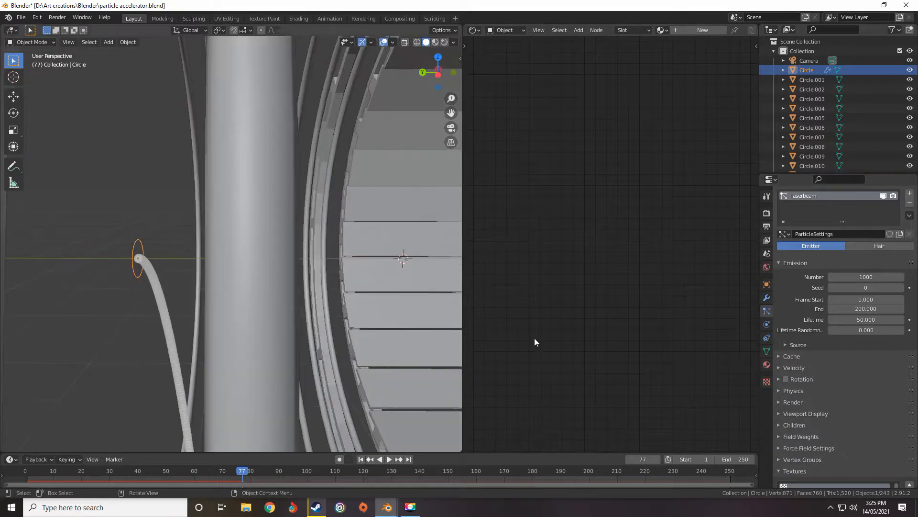
scroll(810, 408, "down", 3)
left_click(794, 401)
scroll(793, 399, "down", 5)
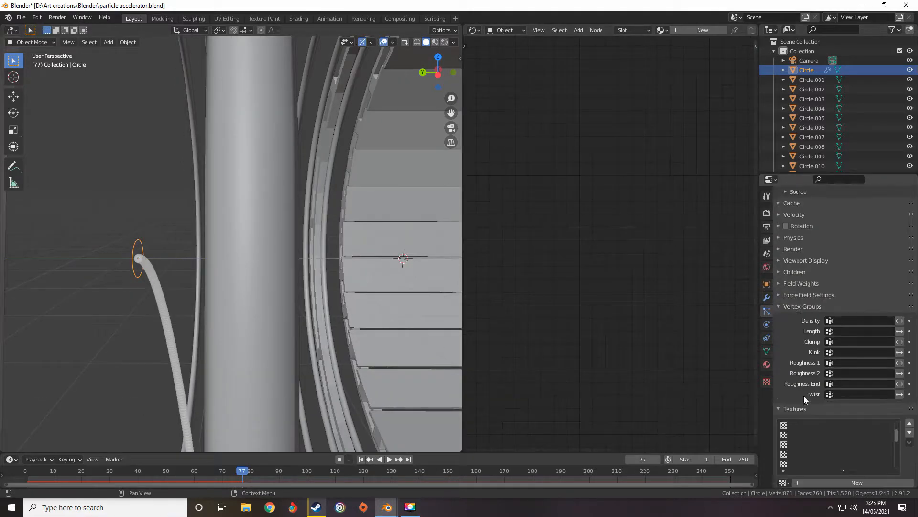
left_click(799, 294)
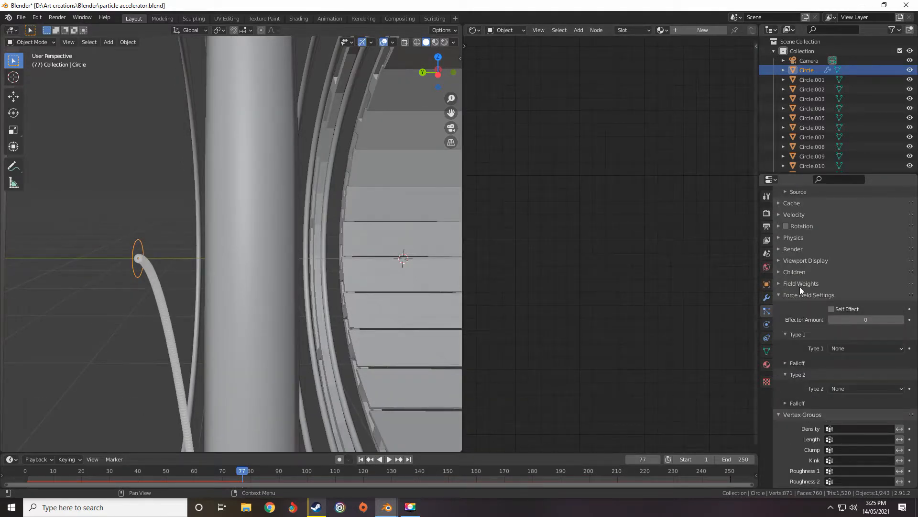
left_click(799, 284)
left_click_drag(871, 309, 831, 309)
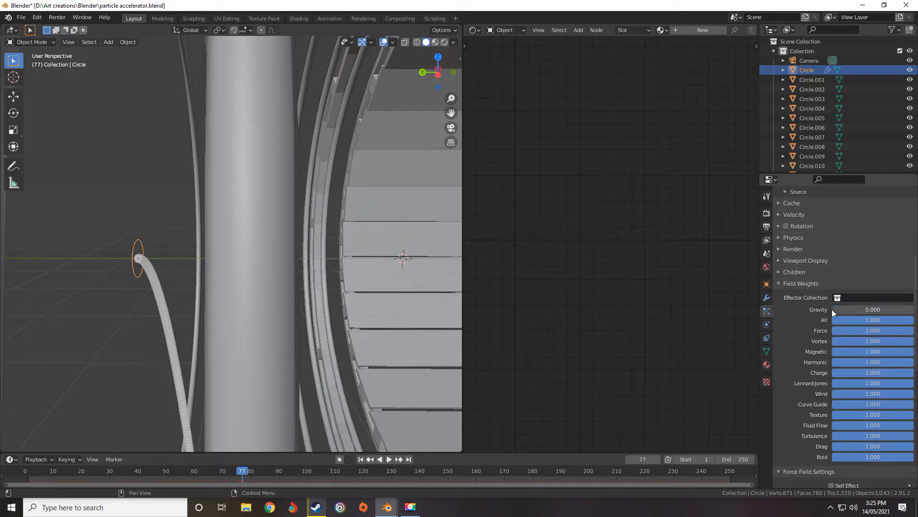
Replay the animation from the beginning to check the particles' path without gravity
key("shift+Left")
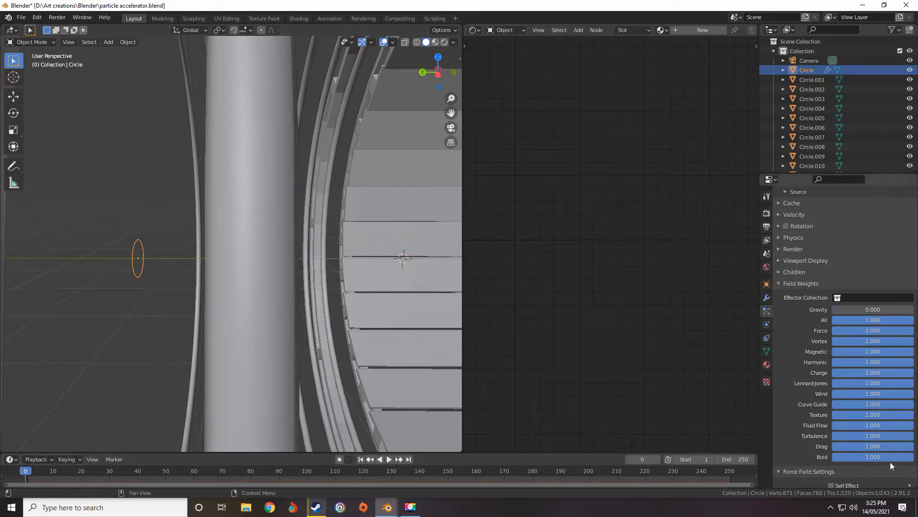
left_click(388, 459)
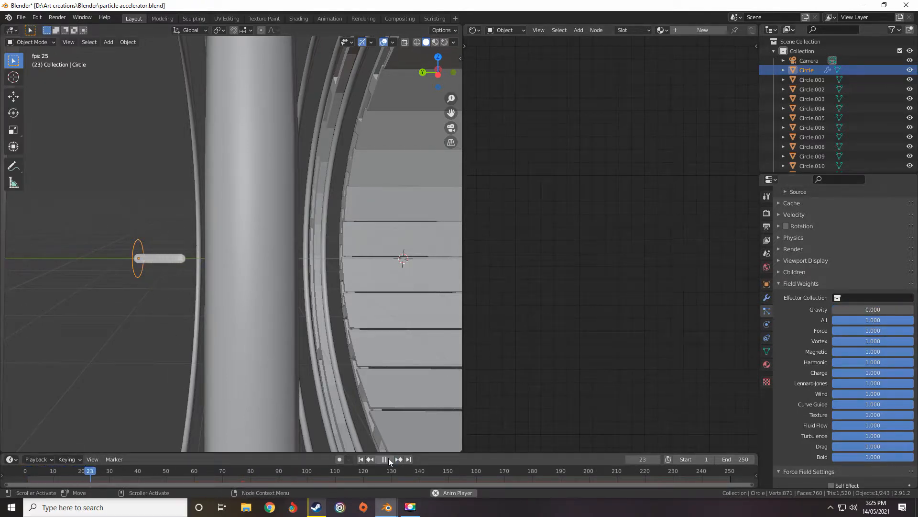
left_click(388, 459)
Set the laserbeam particles' Normal velocity to about 61.3 m/s
scroll(828, 338, "up", 8)
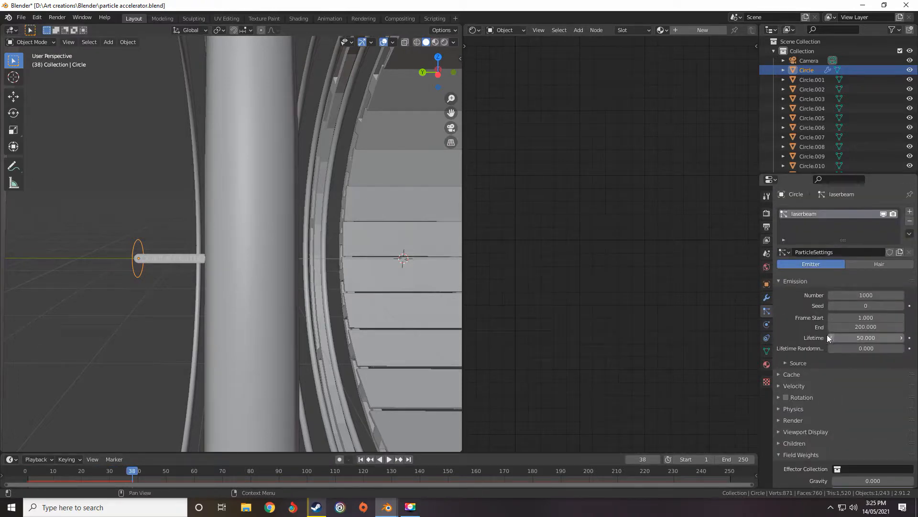
left_click(795, 367)
scroll(811, 367, "down", 4)
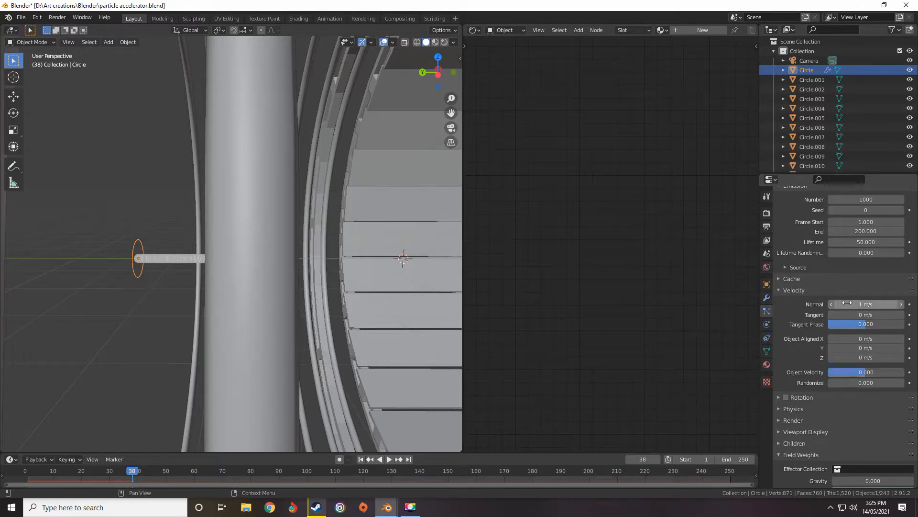
left_click_drag(842, 305, 859, 305)
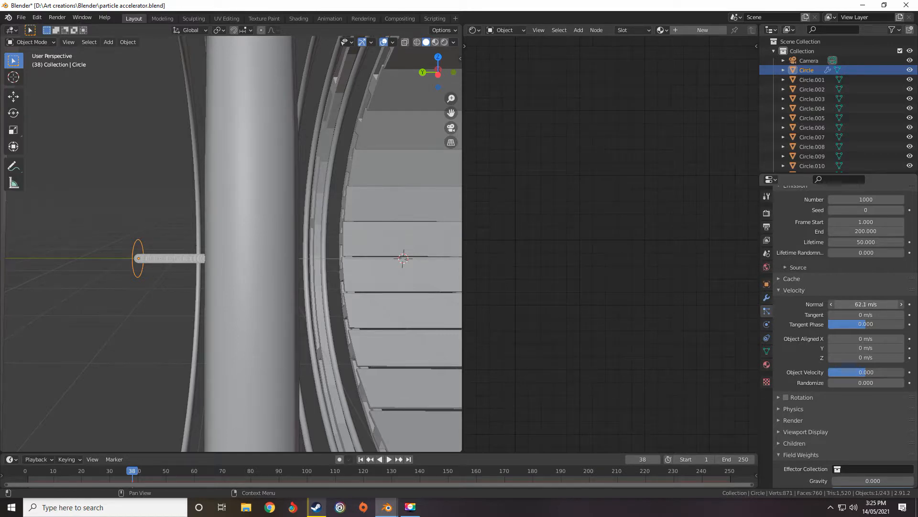
Replay the animation from frame 0 to check the particles' speed and spacing along the tunnel
scroll(61, 268, "up", 4)
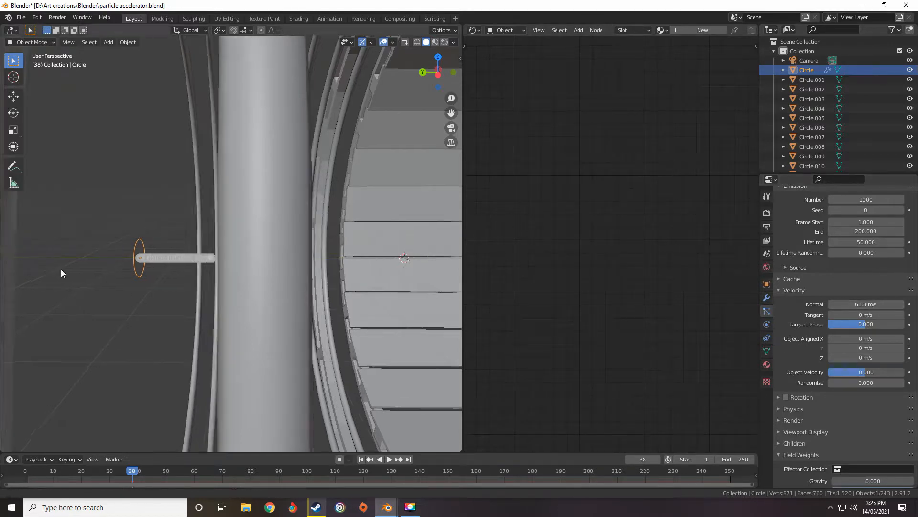
middle_click_drag(192, 259, 157, 266)
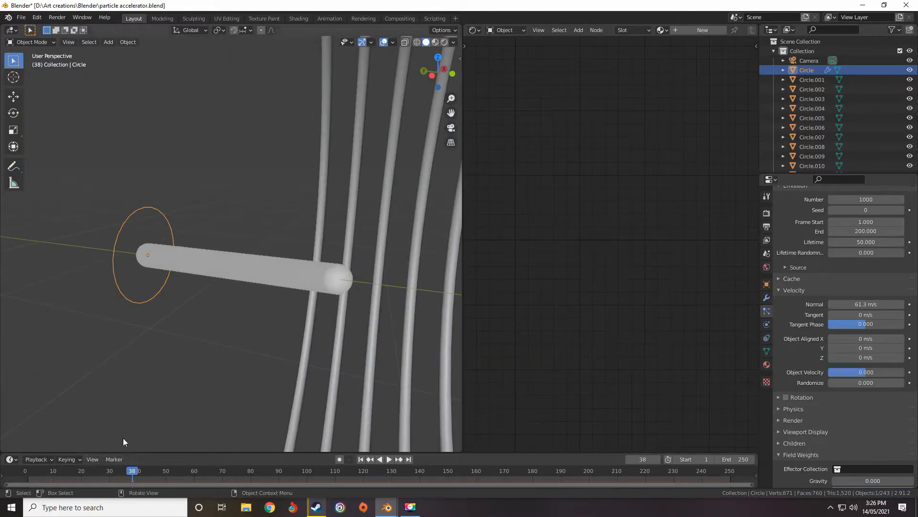
left_click(33, 469)
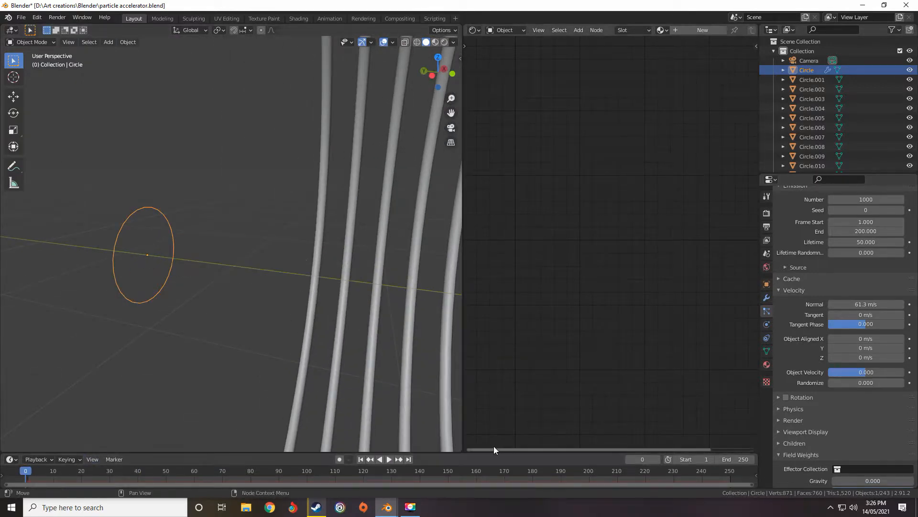
left_click(388, 459)
middle_click_drag(157, 310, 275, 398)
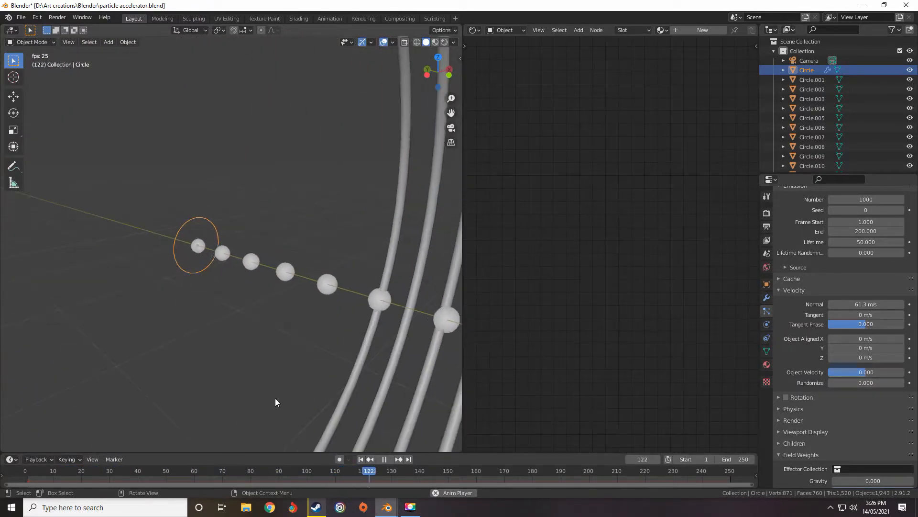
Return the animation to frame 0 and set the laserbeam particles' emission Number to 30000
left_click_drag(36, 474, 82, 475)
key("Escape")
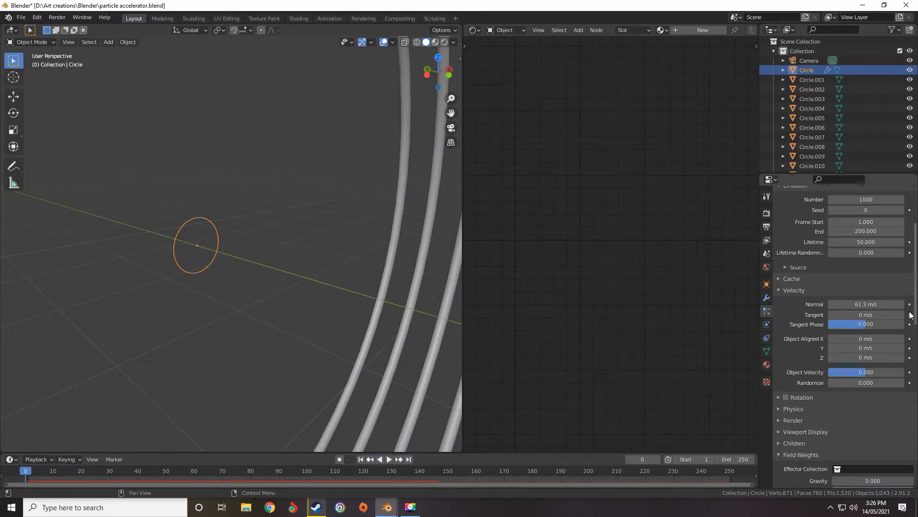
scroll(911, 315, "up", 5)
left_click(867, 295)
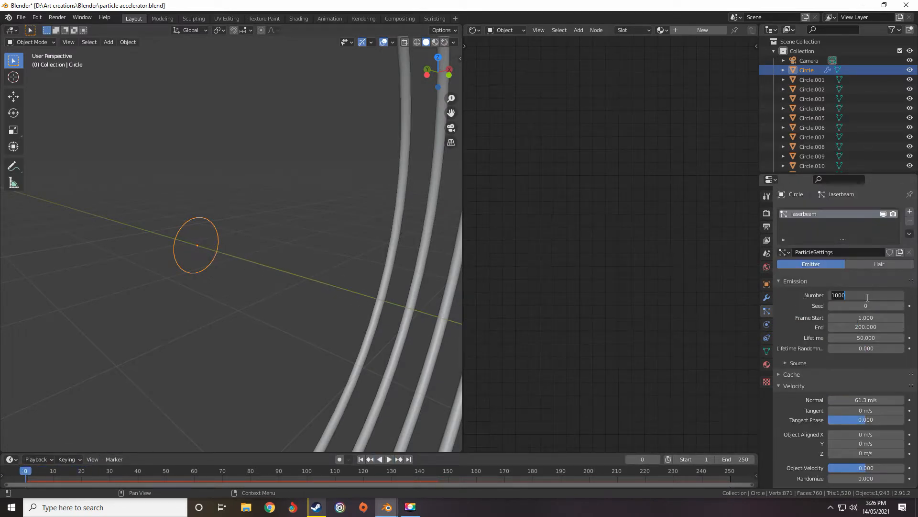
type("3000")
key("Return")
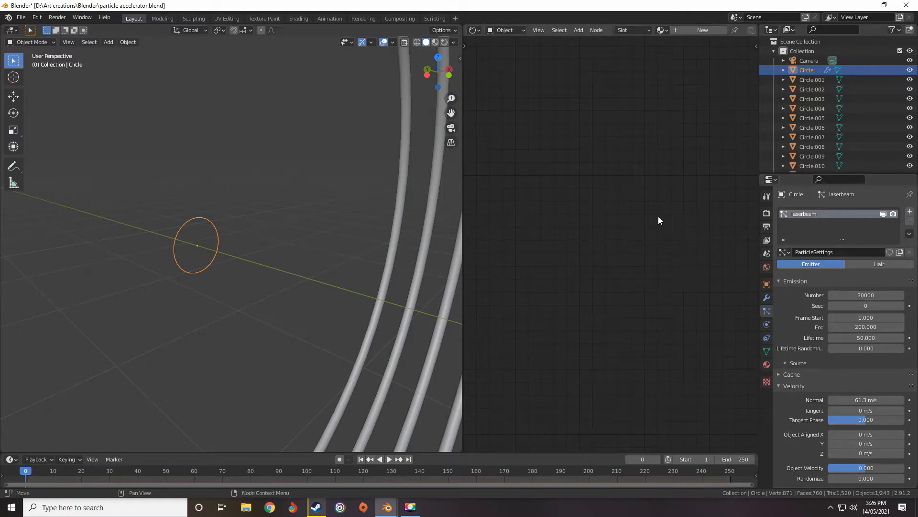
Play the animation and examine the beam's density from the emitter circle into the tunnel
middle_click_drag(334, 292, 287, 258)
left_click(389, 459)
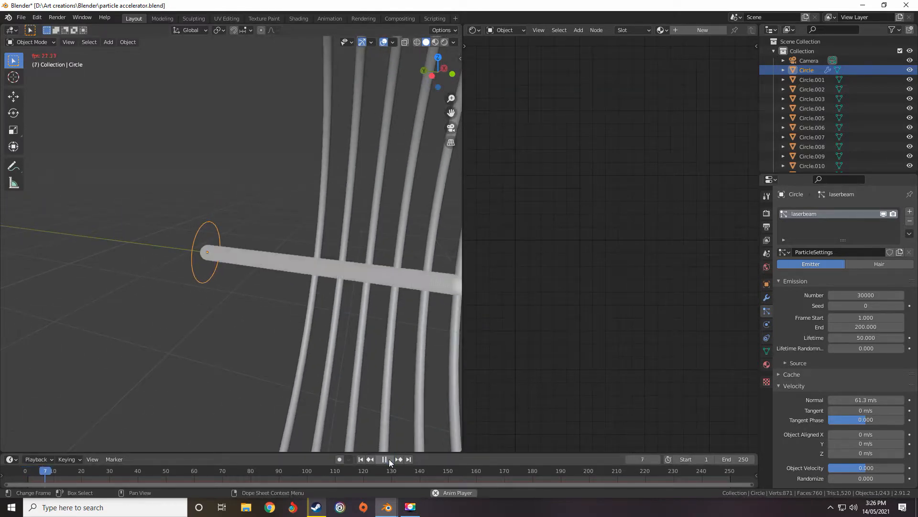
left_click(389, 459)
middle_click_drag(253, 337, 286, 366)
left_click(389, 459)
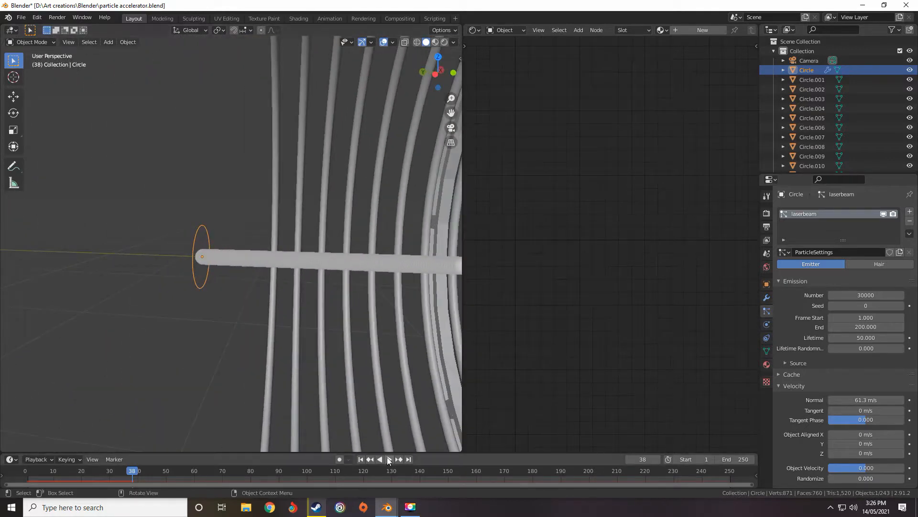
left_click(389, 458)
middle_click_drag(358, 373, 441, 260)
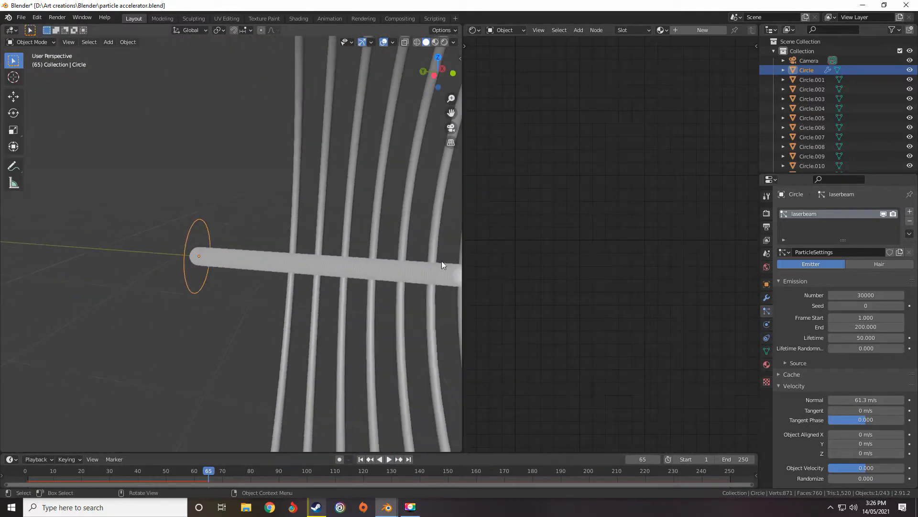
left_click(480, 29)
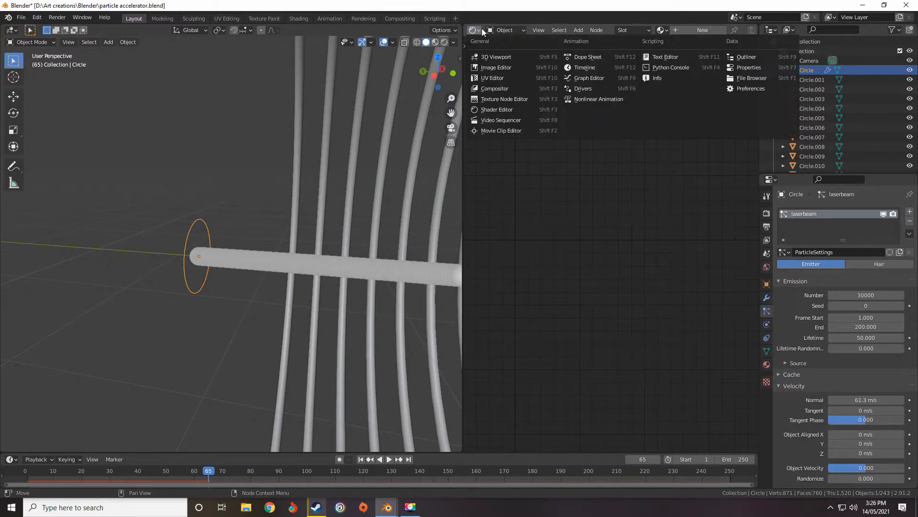
left_click(495, 109)
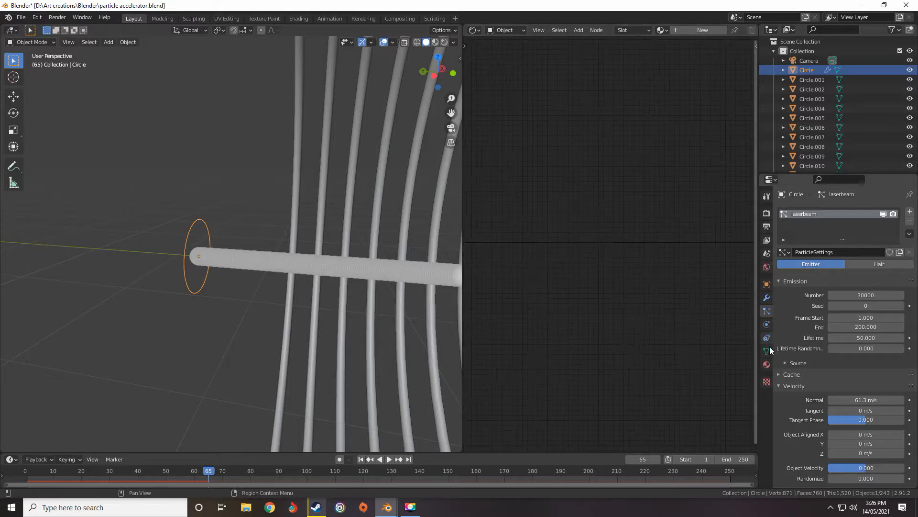
Add an Ico Sphere inside the tunnel and set its Subdivisions to 1
scroll(221, 245, "down", 6)
scroll(316, 235, "down", 5)
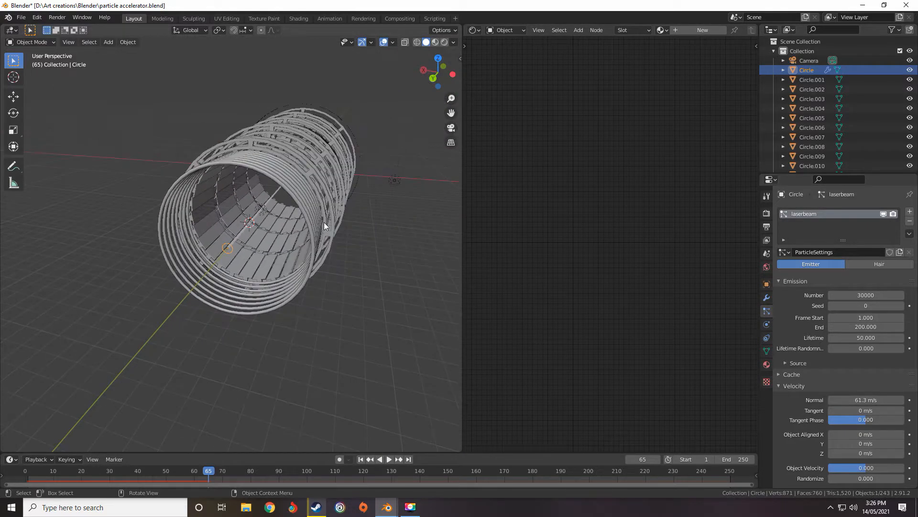
middle_click_drag(323, 222, 331, 220)
scroll(318, 225, "up", 6)
key("shift+a")
mouse_move(277, 234)
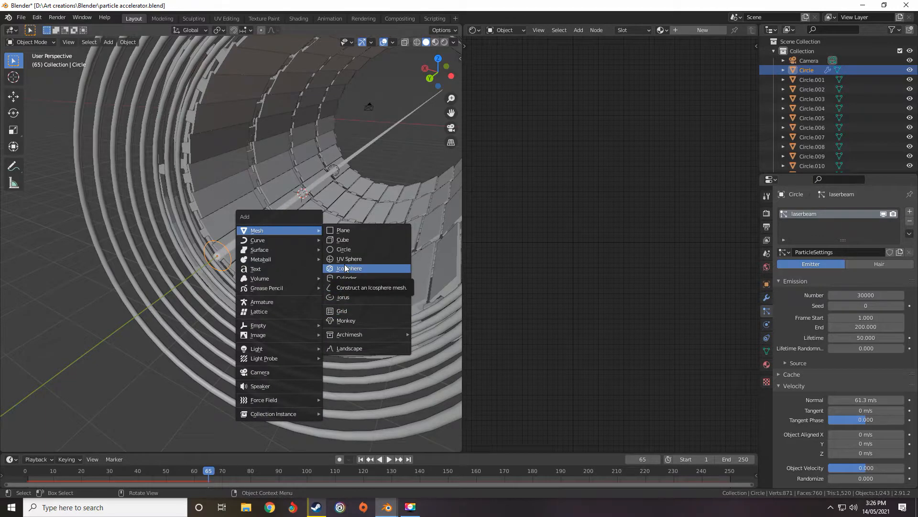
mouse_move(256, 239)
middle_mouse_down()
mouse_move(219, 231)
mouse_move(236, 209)
mouse_move(235, 229)
mouse_move(205, 252)
mouse_move(260, 236)
middle_mouse_up()
scroll(260, 237, "up", 3)
key("shift+a")
mouse_move(260, 236)
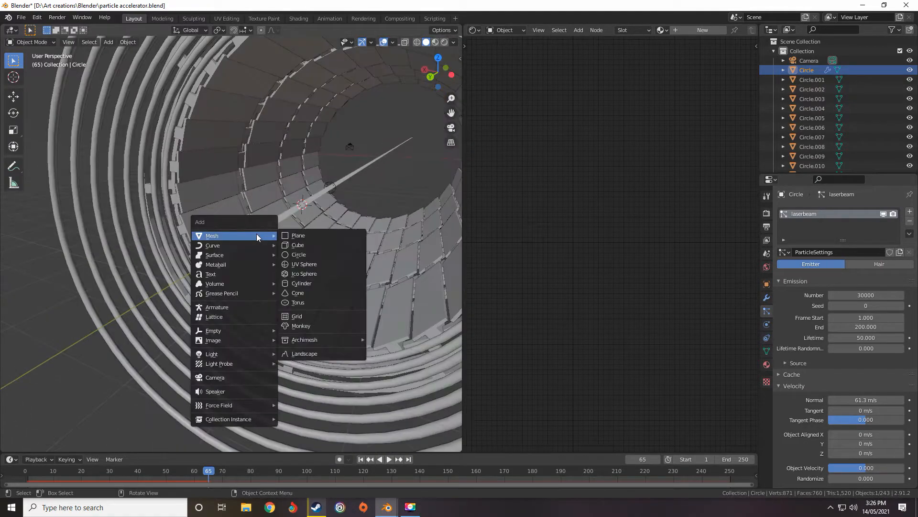
left_click(299, 274)
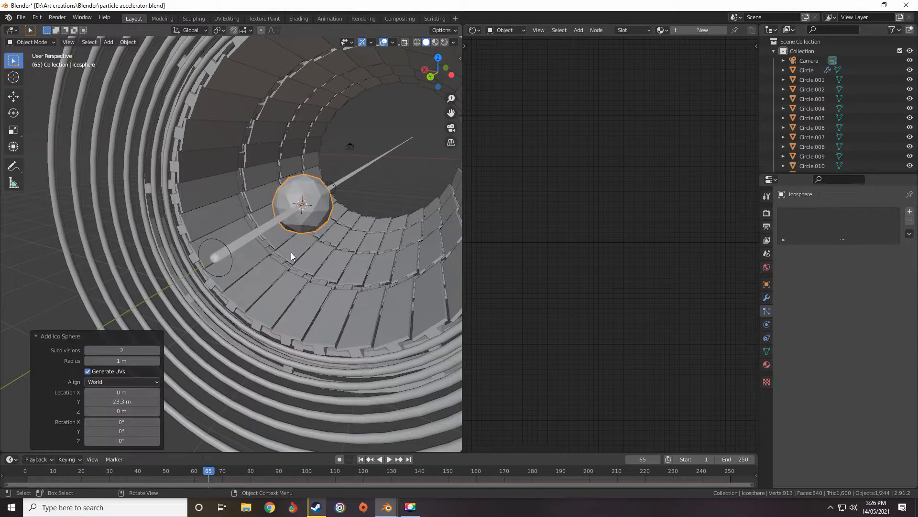
left_click(87, 350)
Move the icosphere about -20.3 m along the global X axis, outside the tunnel
scroll(259, 239, "down", 8)
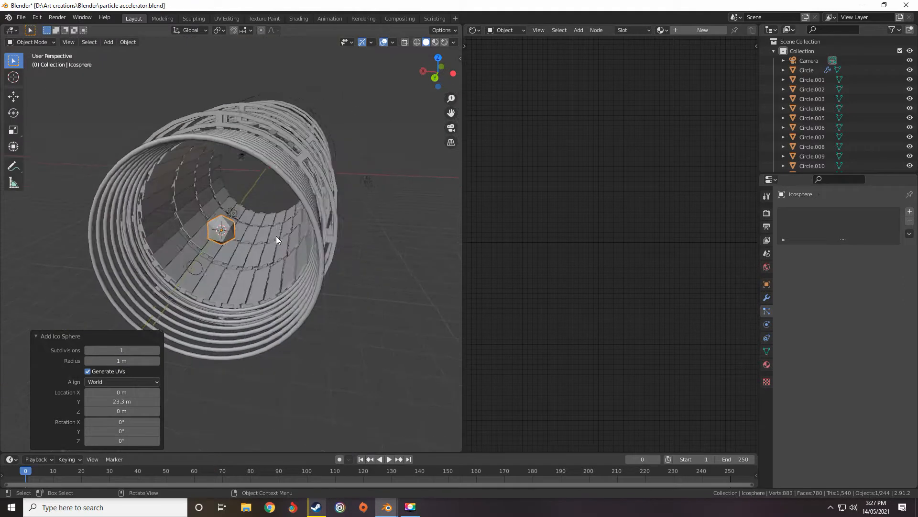
scroll(276, 237, "down", 4)
key("g")
key("x")
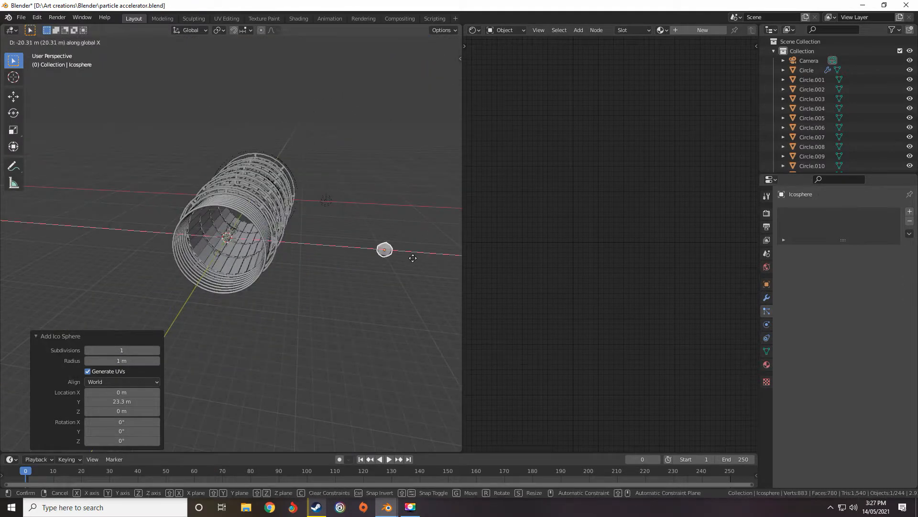
left_click(413, 257)
Select the emitter circle and set its laserbeam particles to render as Object
scroll(346, 261, "up", 10)
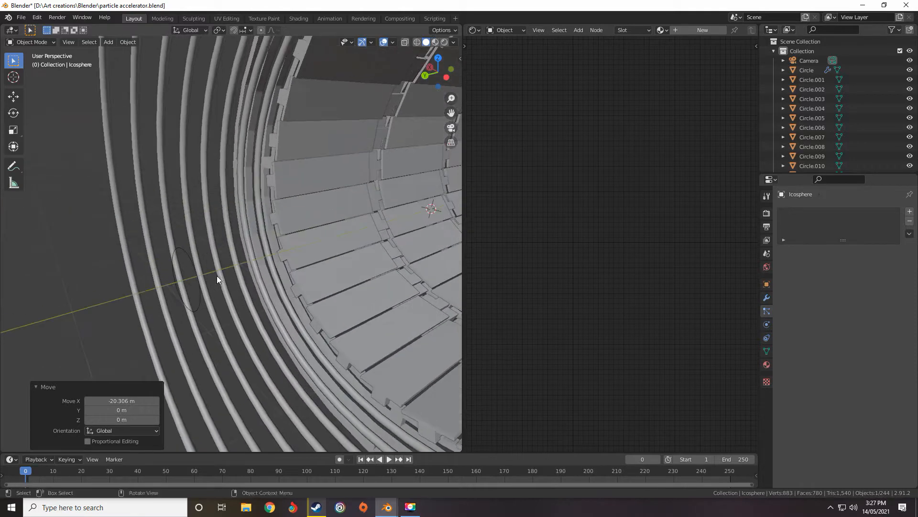
middle_click_drag(217, 276, 297, 267)
left_click(375, 225)
middle_click_drag(375, 225, 330, 217)
scroll(801, 291, "down", 6)
scroll(855, 295, "down", 4)
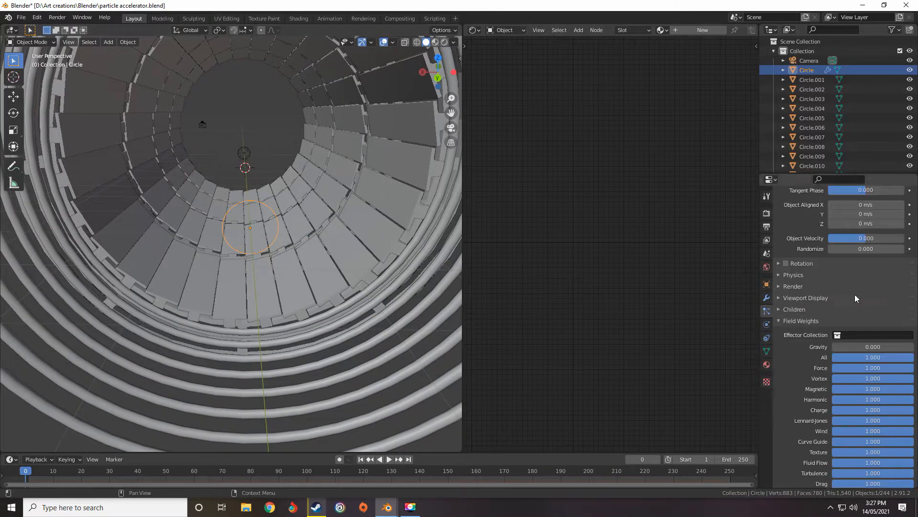
scroll(814, 282, "down", 2)
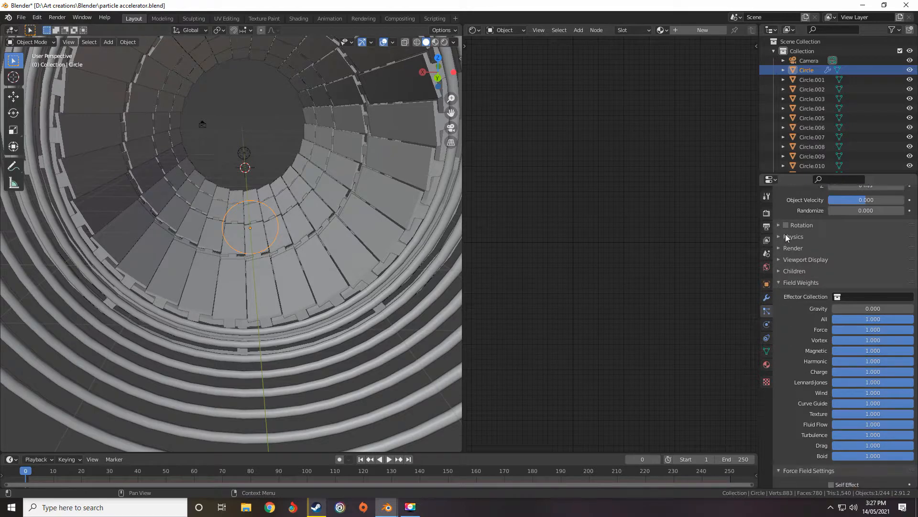
left_click(788, 236)
scroll(832, 284, "down", 6)
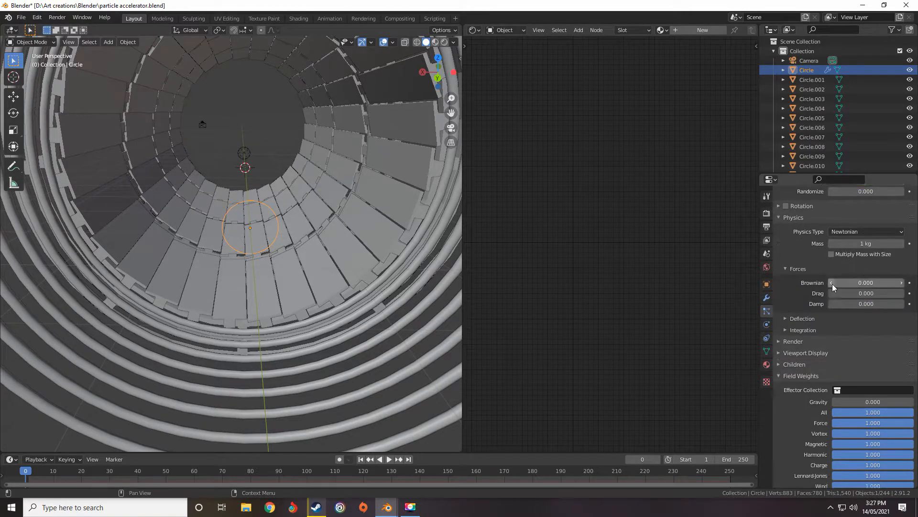
scroll(813, 278, "up", 2)
left_click(799, 284)
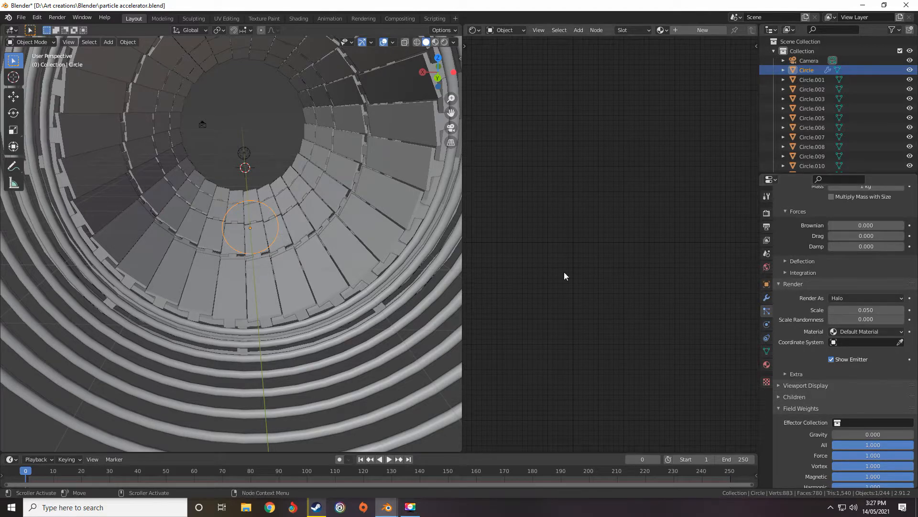
left_click(848, 298)
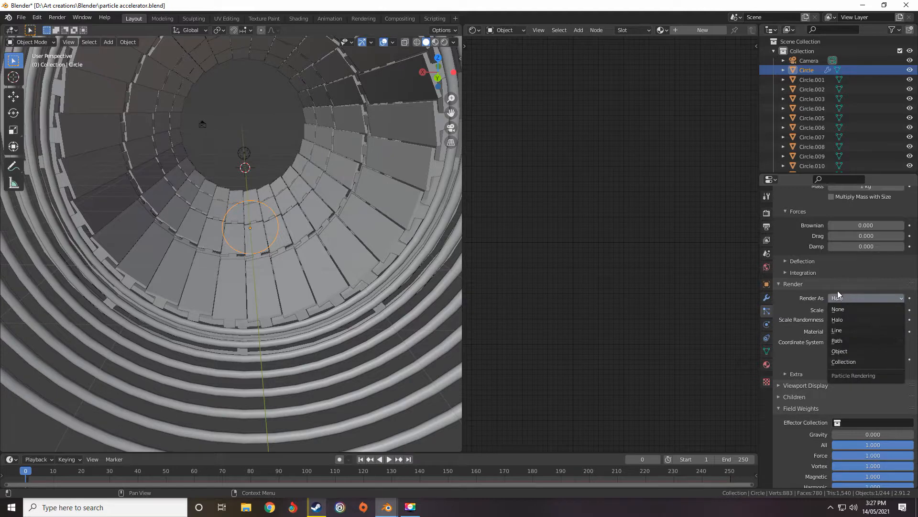
left_click(840, 350)
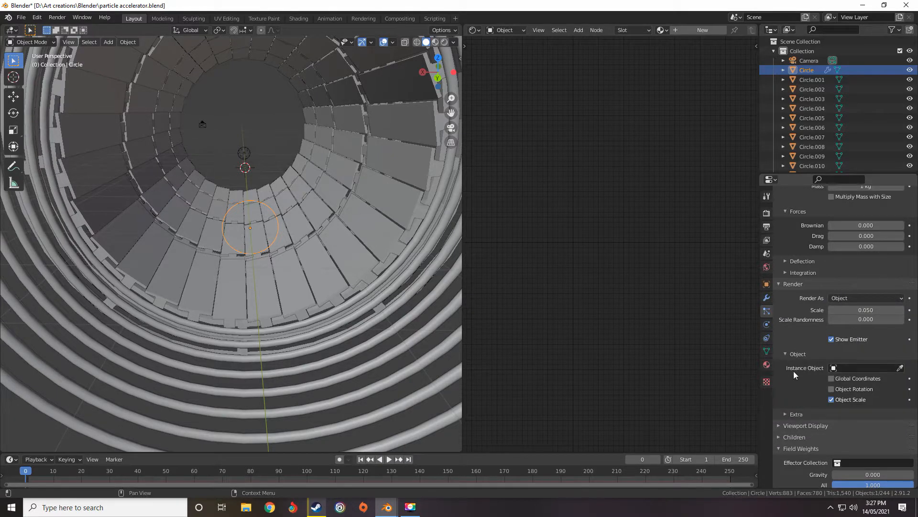
left_click(857, 369)
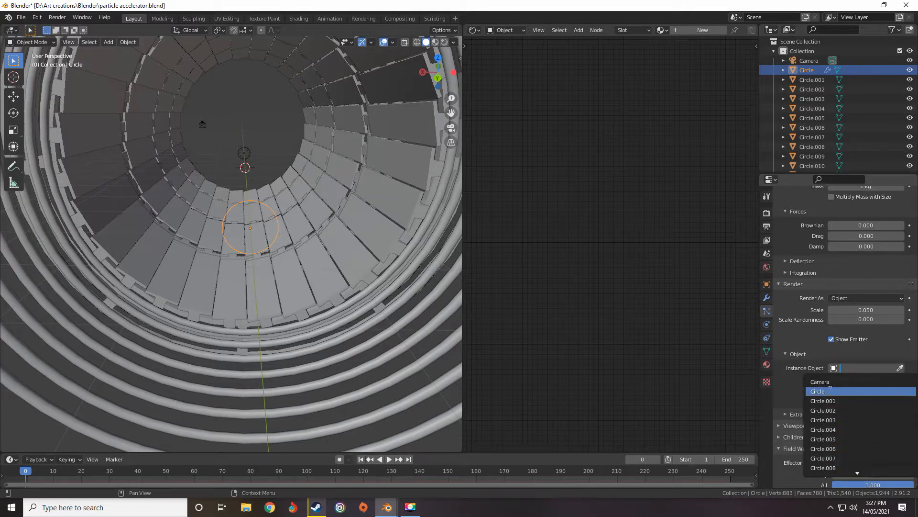
scroll(837, 419, "down", 8)
scroll(832, 424, "down", 10)
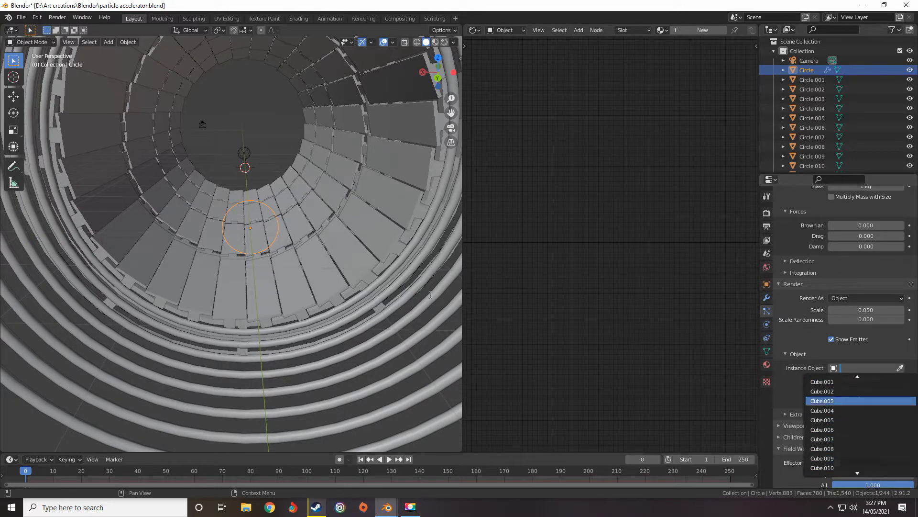
key("Down")
key("Down")
left_click(275, 130)
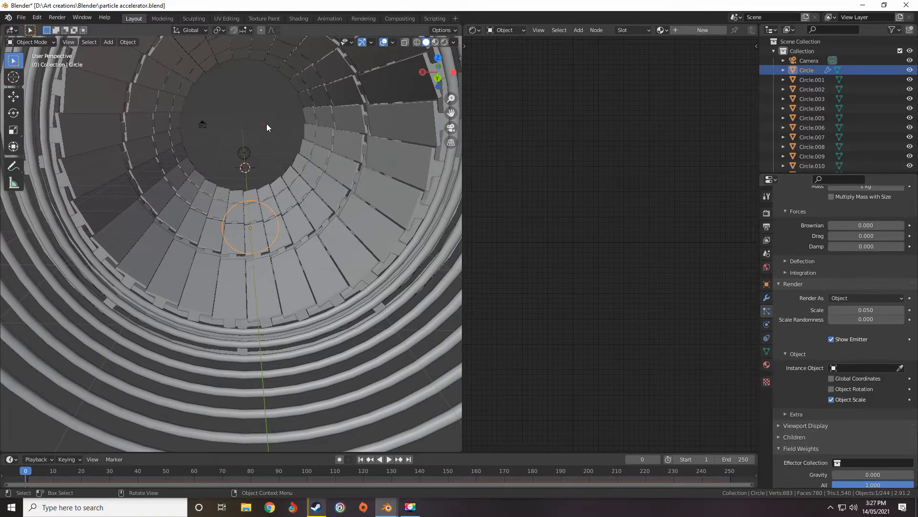
Make one of the tunnel's cube parts the active object and switch the viewport to wireframe shading
scroll(268, 128, "down", 7)
mouse_move(283, 154)
middle_mouse_down()
mouse_move(292, 166)
mouse_move(265, 220)
mouse_move(224, 235)
middle_mouse_up()
left_click(268, 166)
left_click(287, 193)
scroll(287, 194, "down", 5)
key("z")
left_click(226, 222)
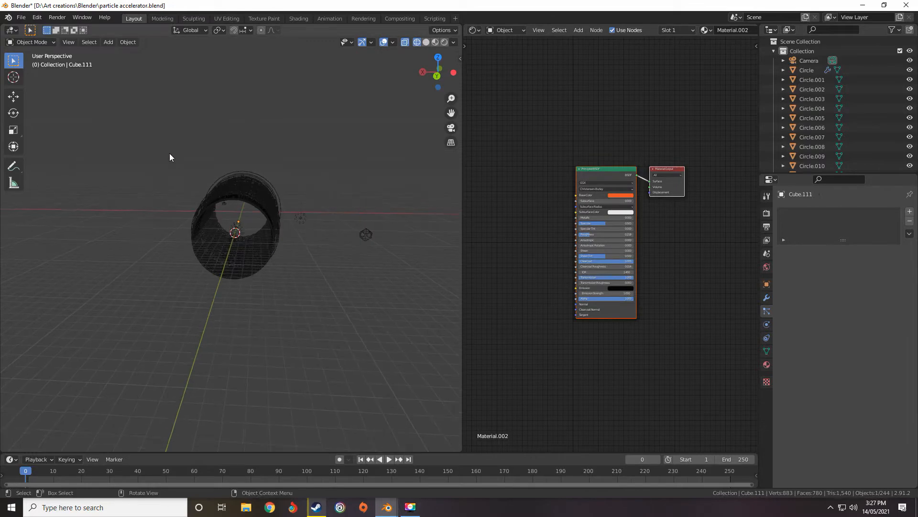
Select all the tunnel parts, leaving out the emitter circle and the icosphere, and join them into one object
left_click_drag(168, 142, 301, 312)
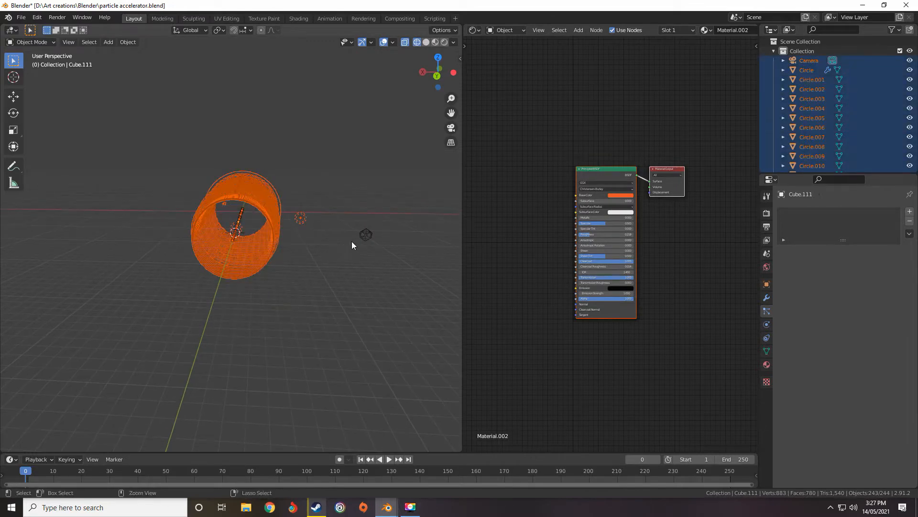
middle_click_drag(267, 251, 138, 204)
scroll(259, 259, "up", 3)
scroll(260, 259, "up", 6)
left_click_drag(157, 163, 167, 224, "ctrl")
middle_click_drag(167, 224, 127, 208)
scroll(189, 224, "down", 3)
scroll(183, 239, "up", 3)
key("ctrl+z")
left_click_drag(59, 192, 43, 221, "ctrl")
middle_click_drag(45, 222, 154, 232)
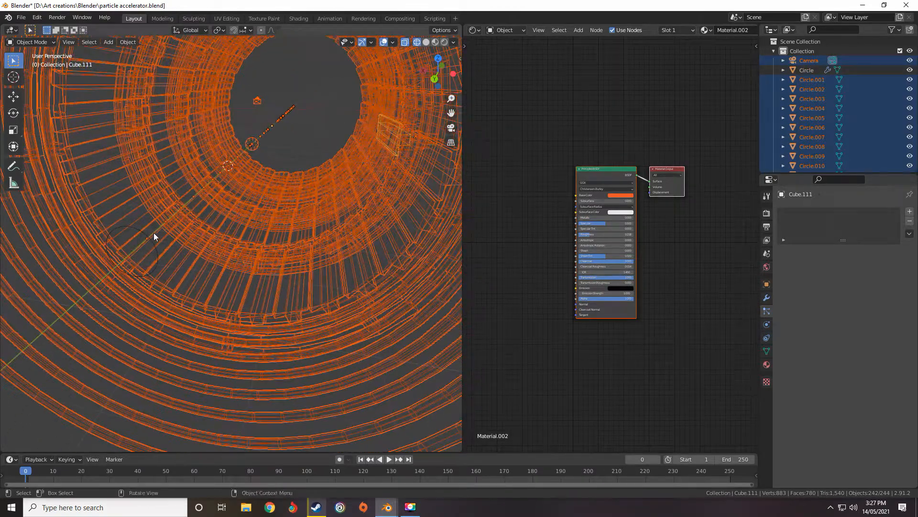
middle_click_drag(206, 186, 252, 207)
scroll(250, 188, "down", 4)
scroll(253, 202, "up", 2)
key("ctrl+j")
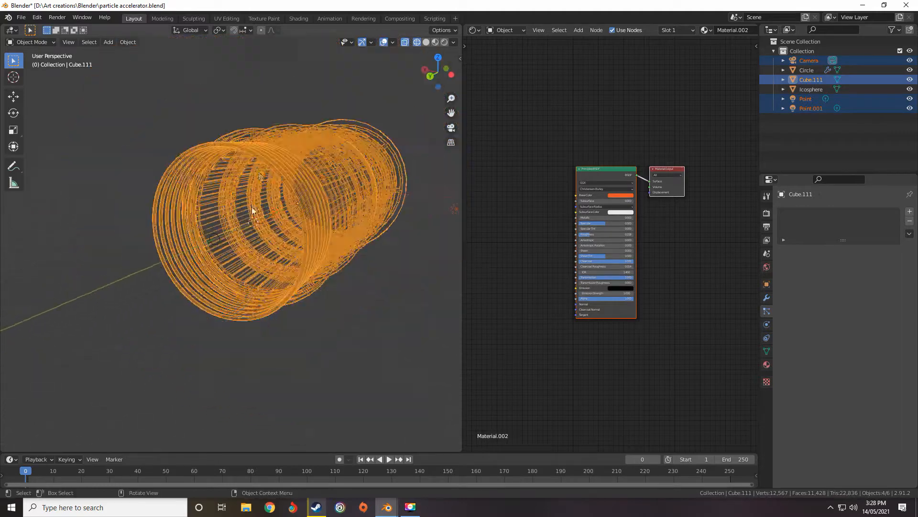
Return the viewport to solid shading and select the emitter circle at the tunnel entrance
left_click(259, 166)
mouse_move(259, 166)
middle_mouse_down()
mouse_move(302, 178)
mouse_move(244, 200)
mouse_move(245, 208)
mouse_move(320, 233)
mouse_move(285, 235)
middle_mouse_up()
scroll(244, 199, "up", 4)
scroll(245, 209, "up", 3)
key("z")
left_click(264, 209)
left_click(285, 236)
Set the Instance Object of the laserbeam particles to Icosphere
scroll(805, 324, "down", 10)
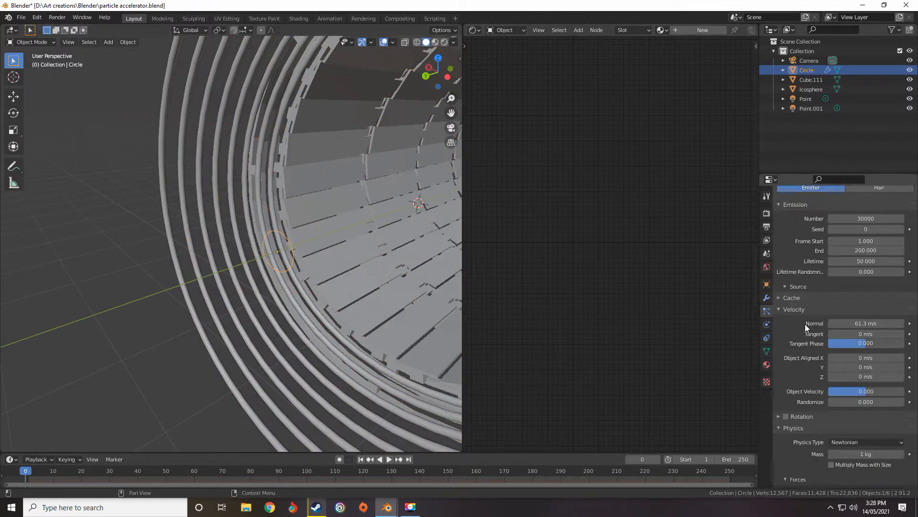
scroll(811, 323, "down", 8)
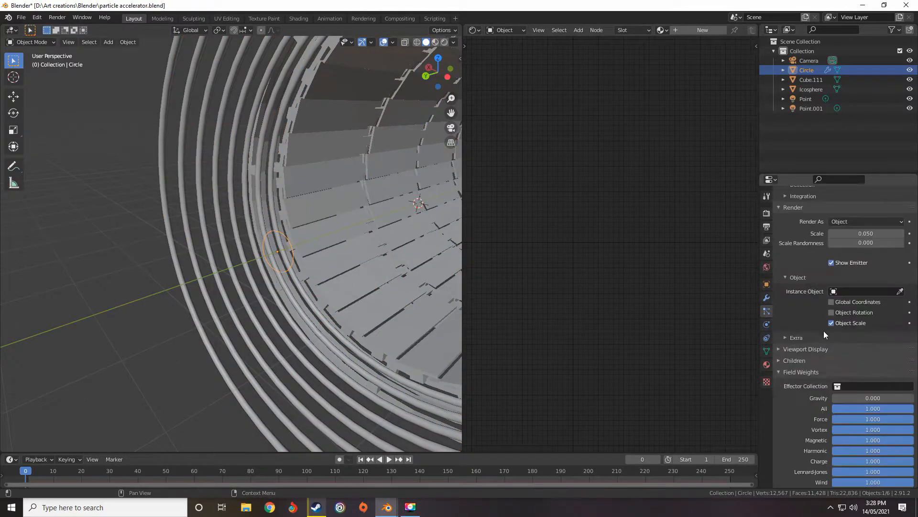
scroll(830, 320, "up", 4)
left_click(847, 336)
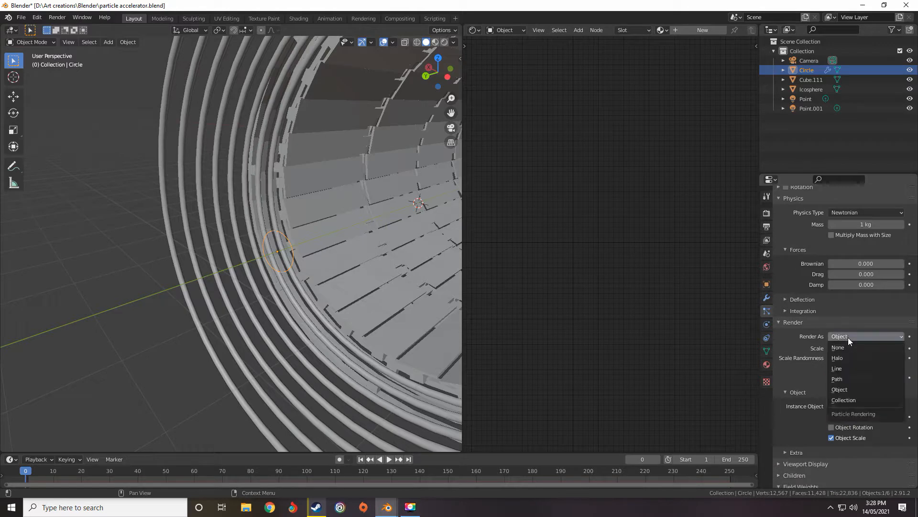
left_click(844, 406)
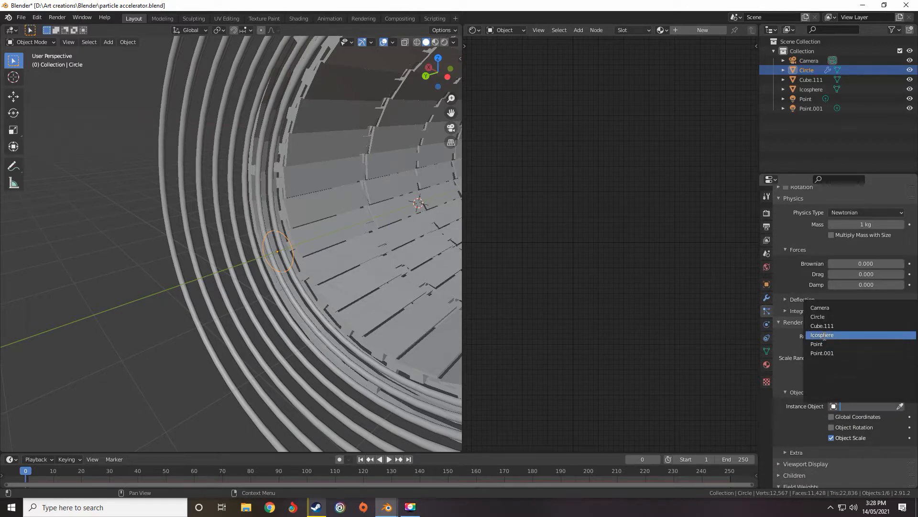
left_click(823, 335)
Play the animation and examine the icosphere particles along the beam
middle_click_drag(239, 276, 373, 320)
left_click(389, 459)
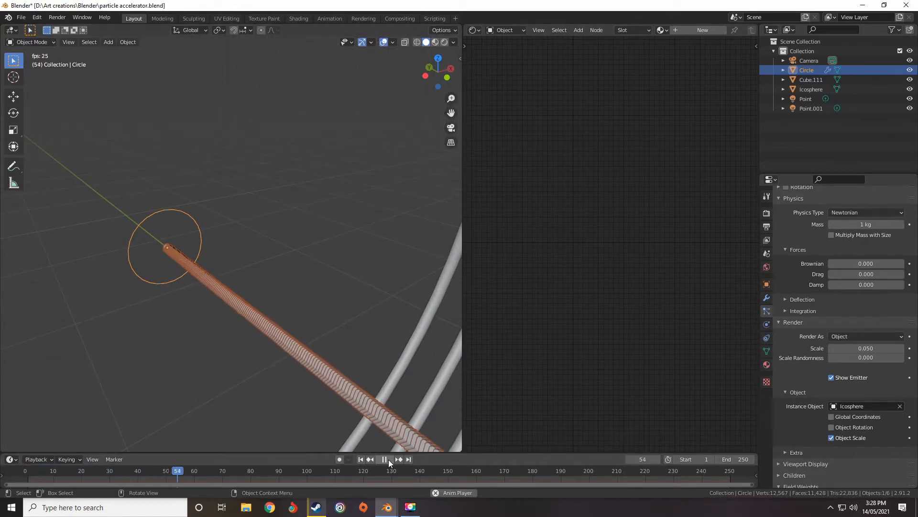
left_click(388, 459)
middle_click_drag(225, 335, 182, 295)
scroll(177, 316, "down", 4)
Set the laserbeam particles' physics Mass to 0.01 kg
scroll(868, 319, "up", 5)
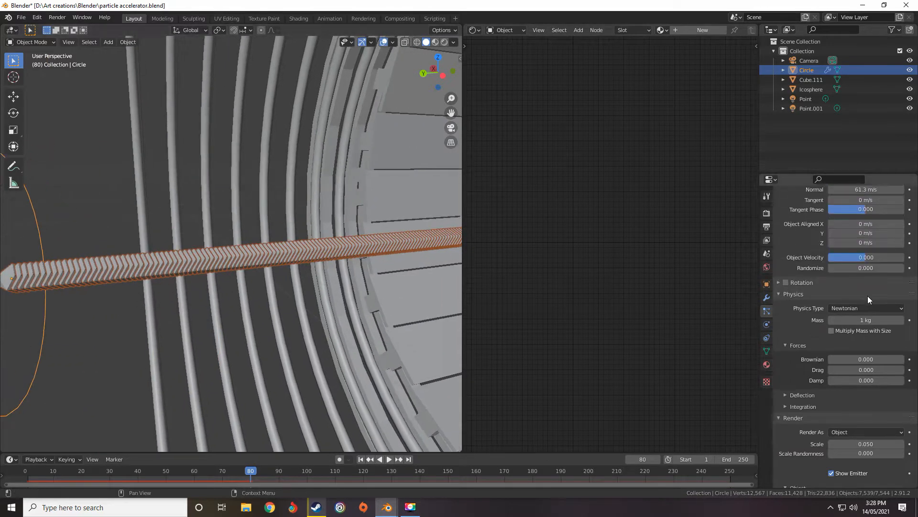
left_click_drag(872, 320, 861, 320)
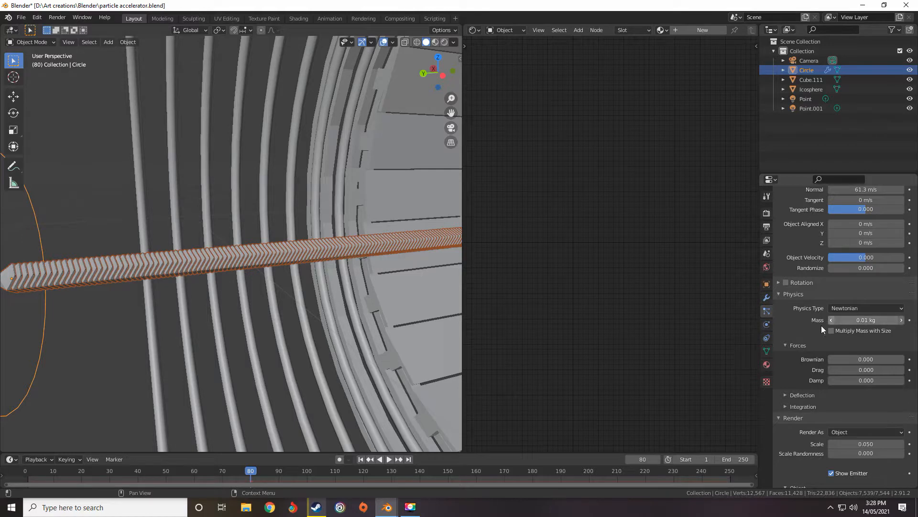
Show the Extra options in the laserbeam particles' render settings
middle_click_drag(119, 329, 435, 286)
scroll(872, 331, "down", 6)
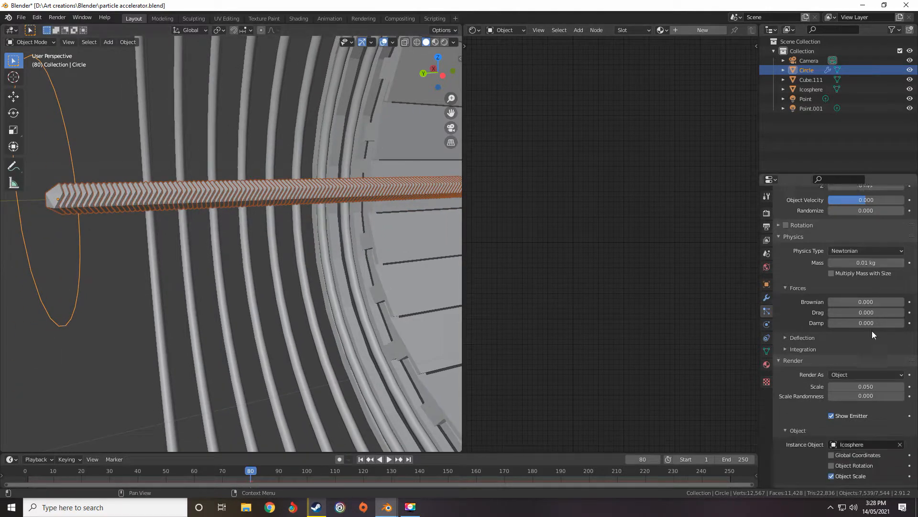
scroll(853, 308, "down", 5)
scroll(840, 313, "up", 3)
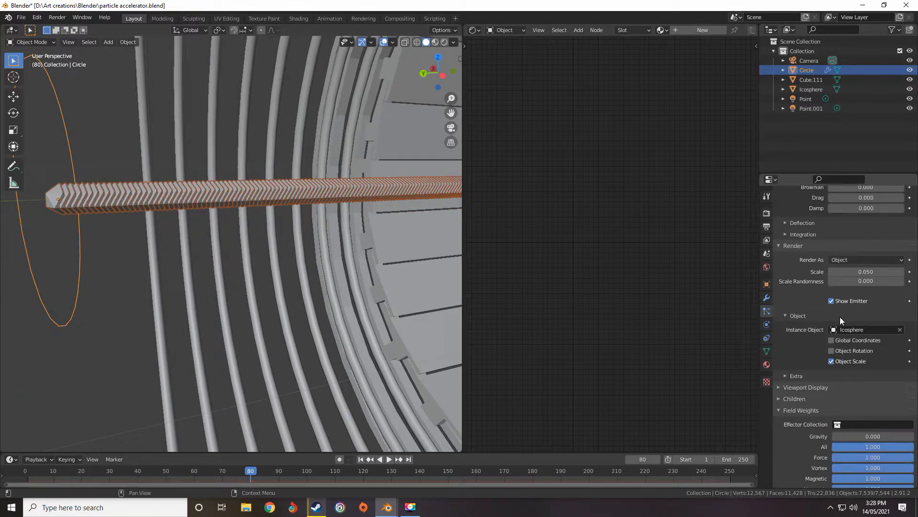
middle_click_drag(201, 268, 321, 290)
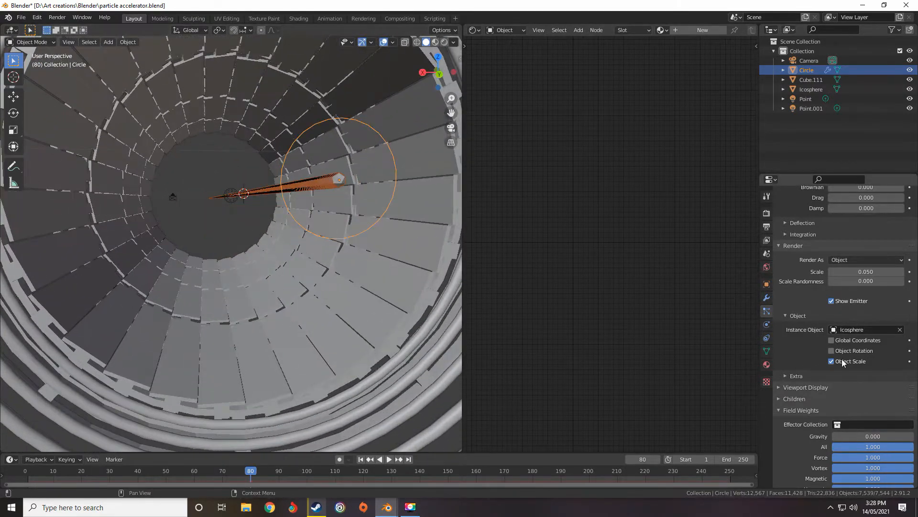
left_click(796, 376)
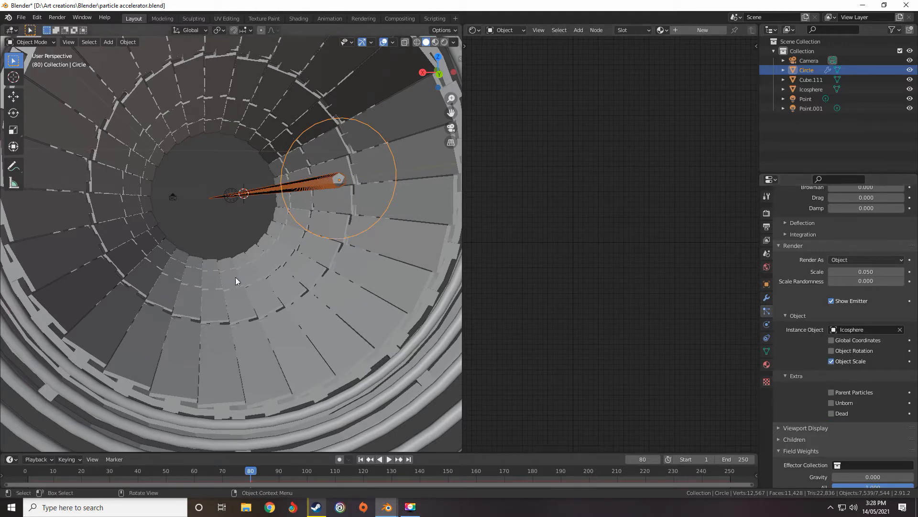
Try scaling up the source icosphere beside the tunnel
scroll(236, 280, "down", 3)
middle_click_drag(235, 261, 127, 269, "shift")
scroll(127, 269, "down", 3)
left_click(367, 237)
key("s")
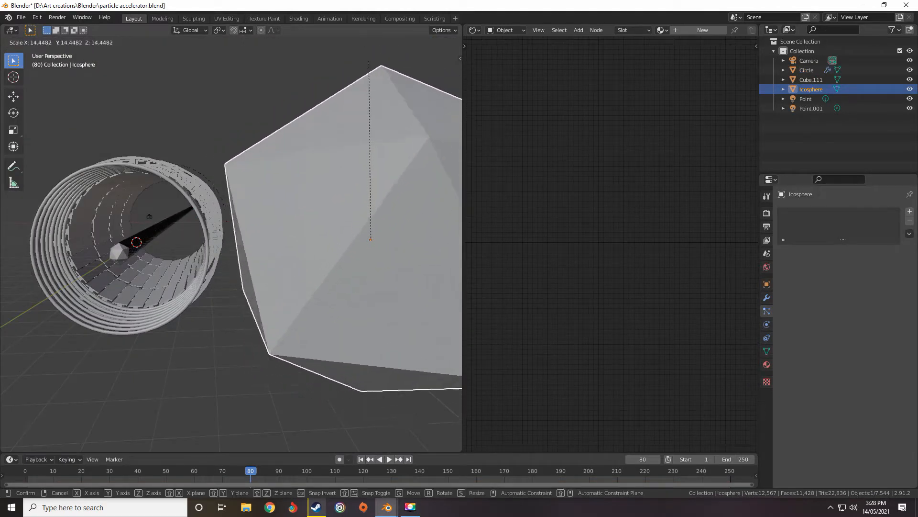
left_click(394, 284)
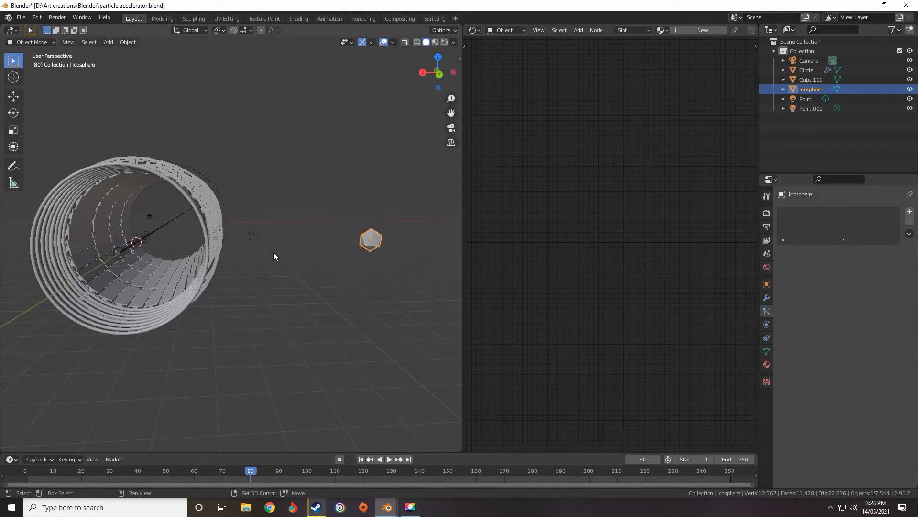
Look through the icosphere's modifier, particle, physics, constraint and mesh data properties
scroll(274, 251, "up", 4)
middle_click_drag(162, 273, 272, 261, "shift")
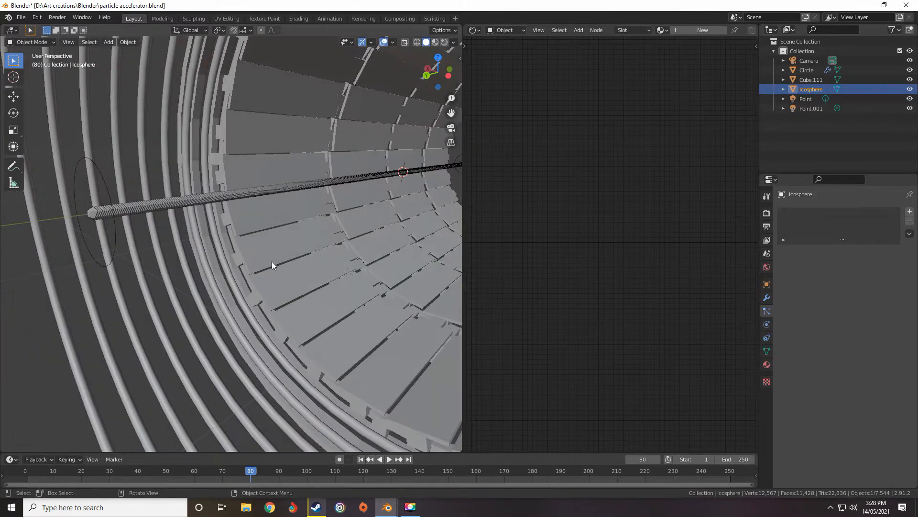
left_click(766, 298)
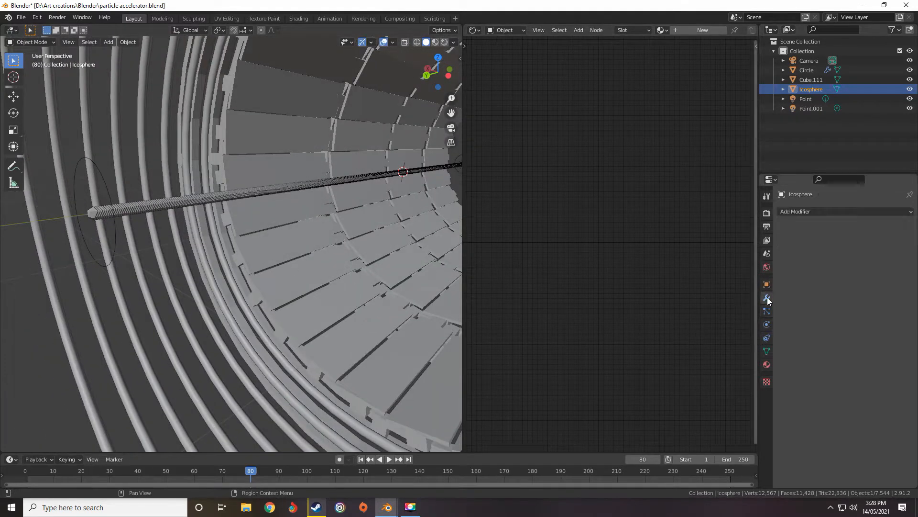
left_click(767, 312)
left_click(767, 324)
left_click(767, 338)
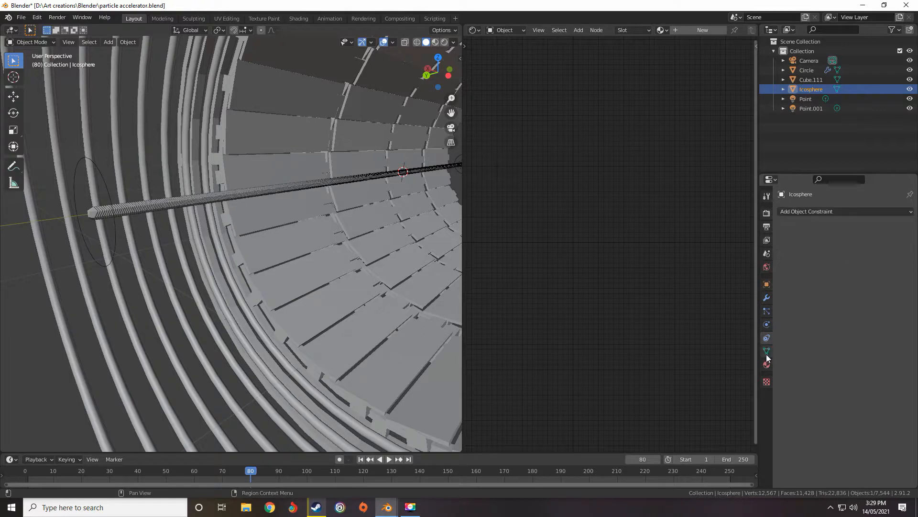
left_click(766, 351)
middle_click_drag(228, 265, 182, 269)
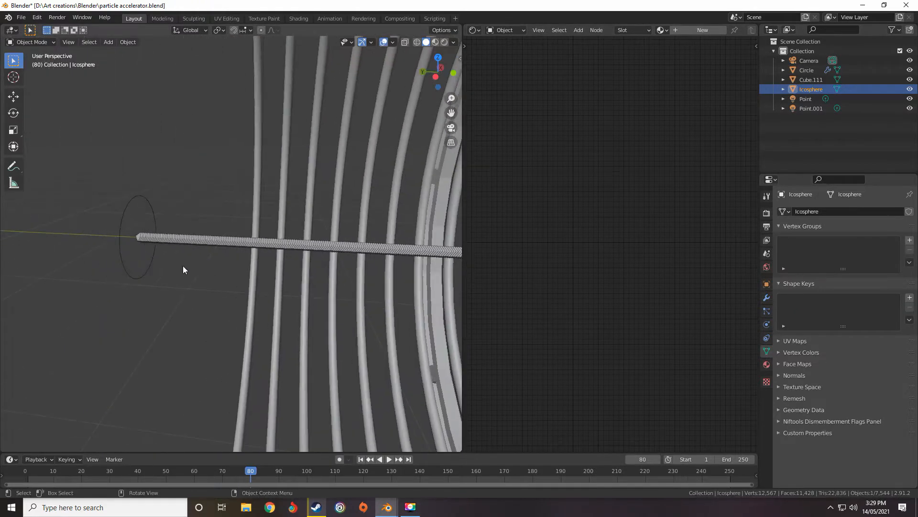
Select the emitter circle, preview the beam in rendered shading and return the viewport to solid shading
left_click(120, 211)
key("z")
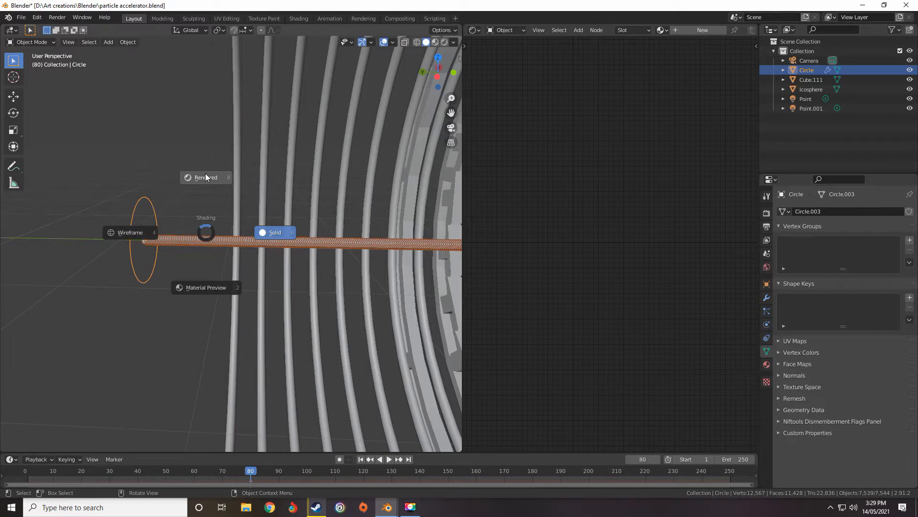
left_click(211, 200)
key("z")
left_click(274, 208)
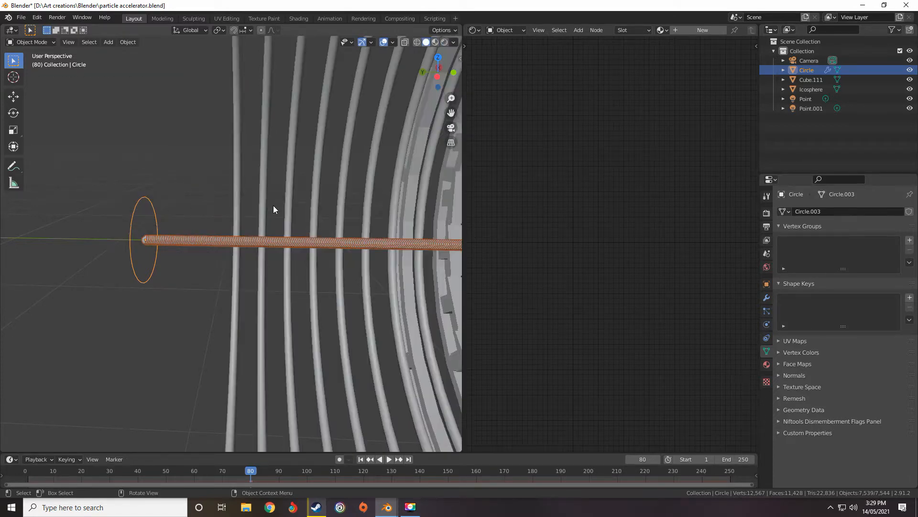
mouse_move(273, 207)
middle_mouse_down()
mouse_move(242, 209)
mouse_move(277, 217)
mouse_move(233, 220)
middle_mouse_up()
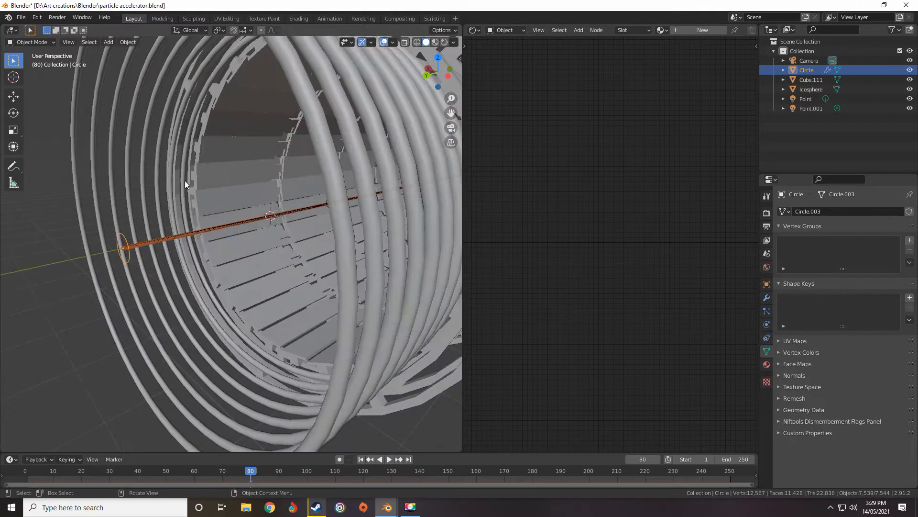
Save the scene as a new file named "particle accelerator with particles.blend"
left_click(20, 17)
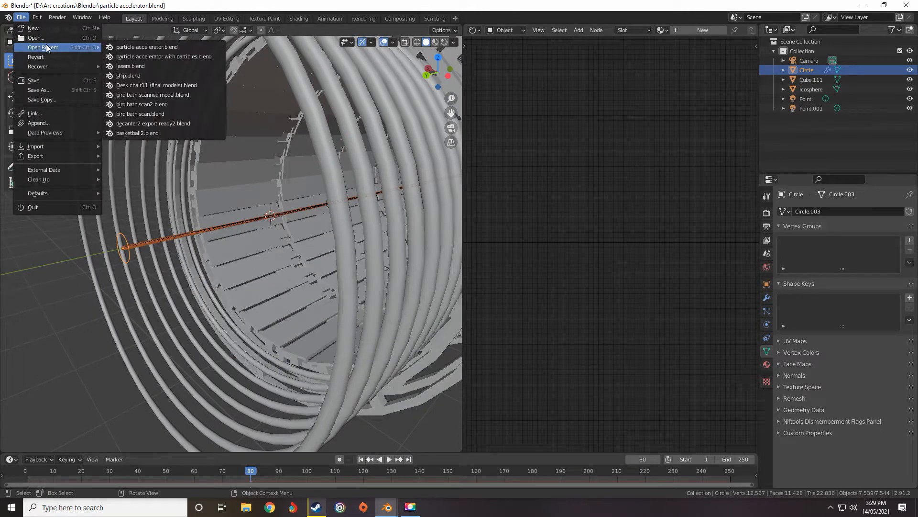
left_click(39, 90)
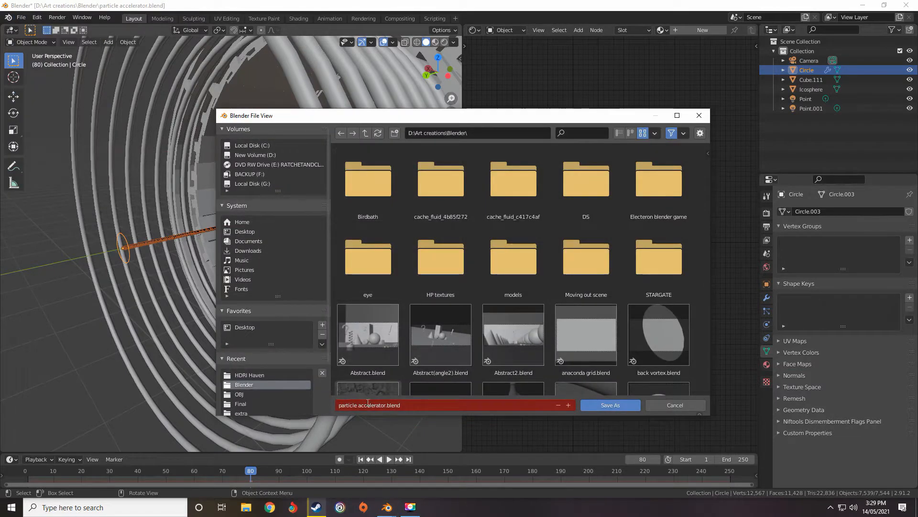
left_click(387, 405)
left_click(386, 405)
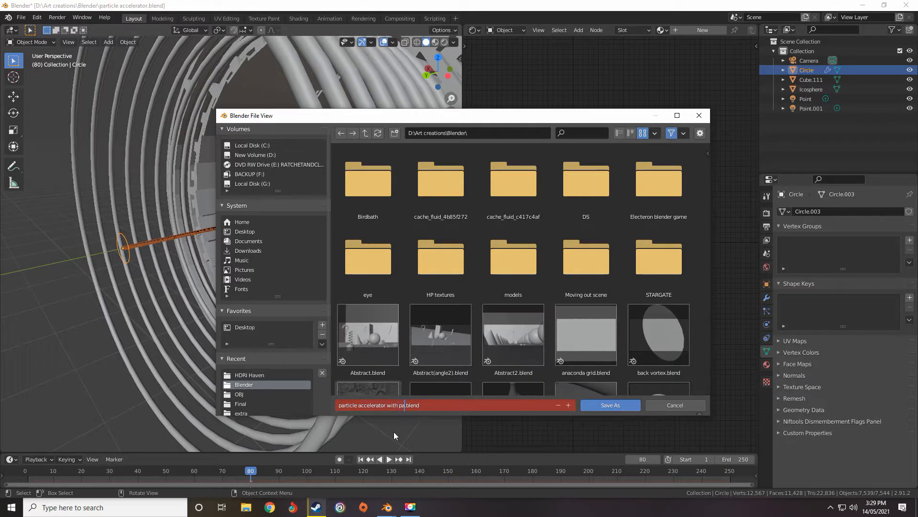
type("with particles")
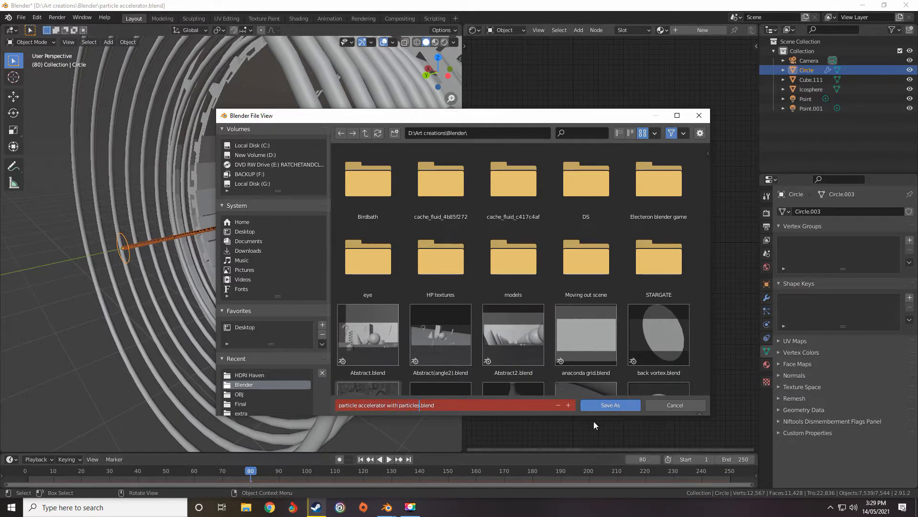
left_click(606, 406)
left_click(606, 406)
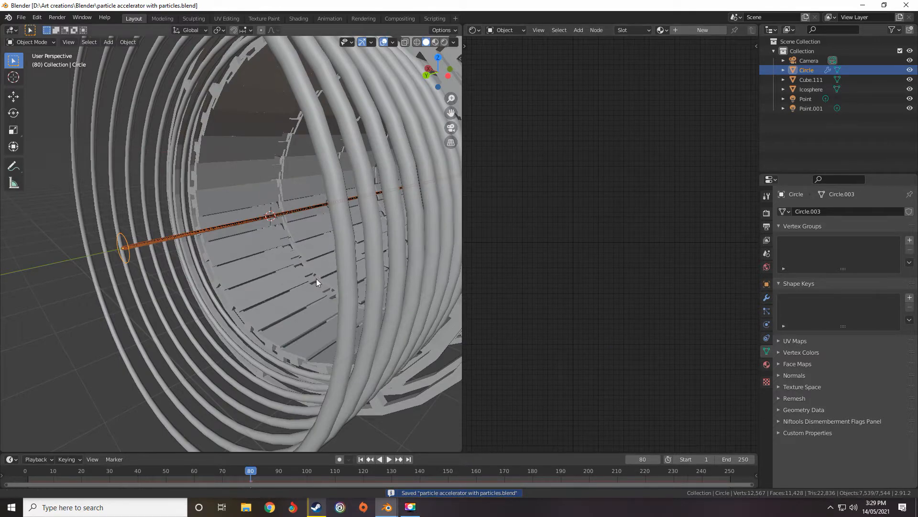
Select the source icosphere beside the tunnel and give it a new material
middle_click_drag(317, 279, 225, 249)
left_click(254, 231)
left_click(234, 234)
scroll(254, 238, "down", 3)
scroll(225, 250, "down", 2)
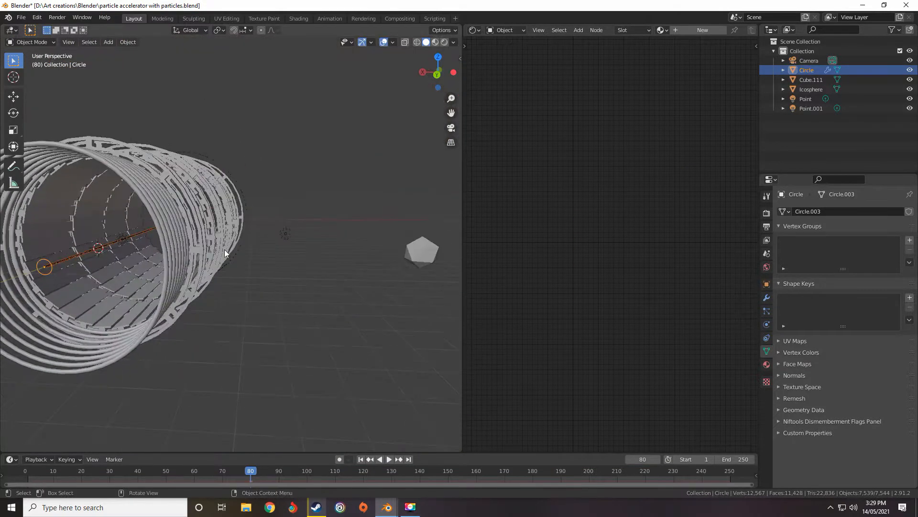
left_click(430, 253)
left_click(767, 364)
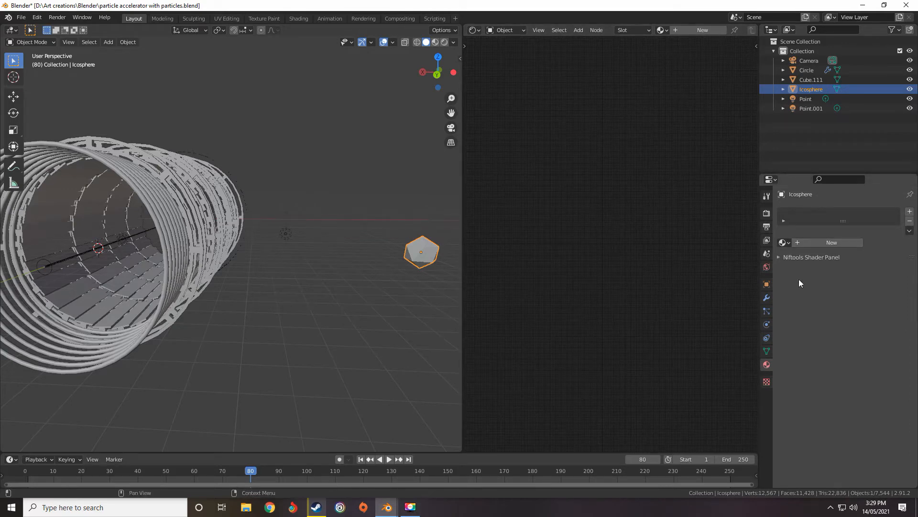
left_click(820, 242)
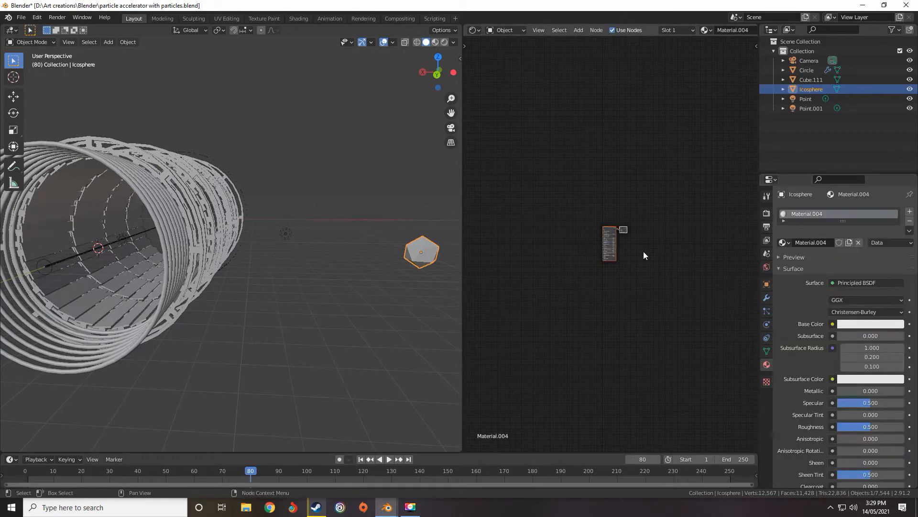
Replace the material's Principled BSDF with an Emission shader and connect it to the Material Output's Surface
scroll(601, 211, "up", 8)
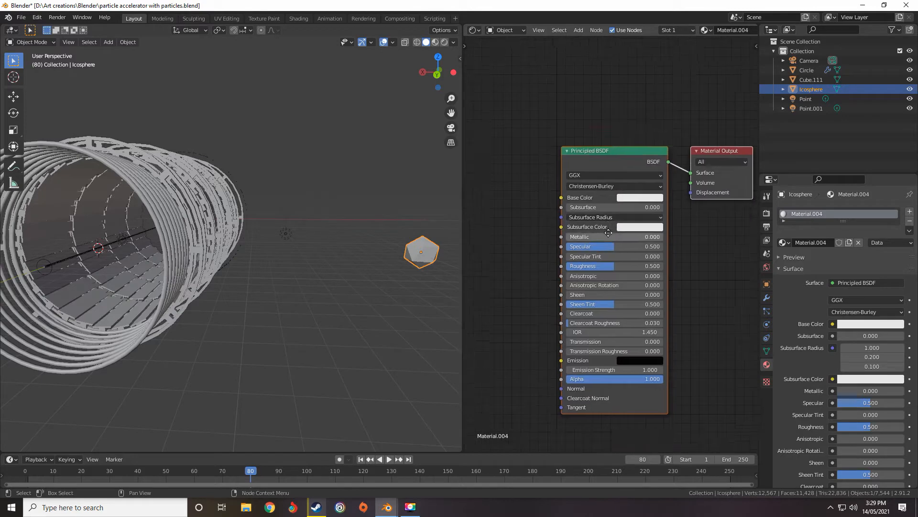
scroll(603, 167, "down", 2)
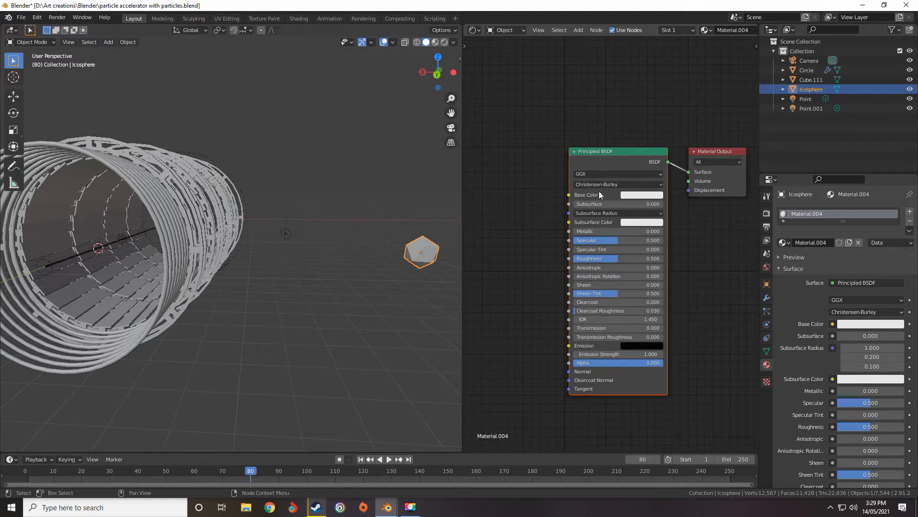
key("Delete")
key("shift+a")
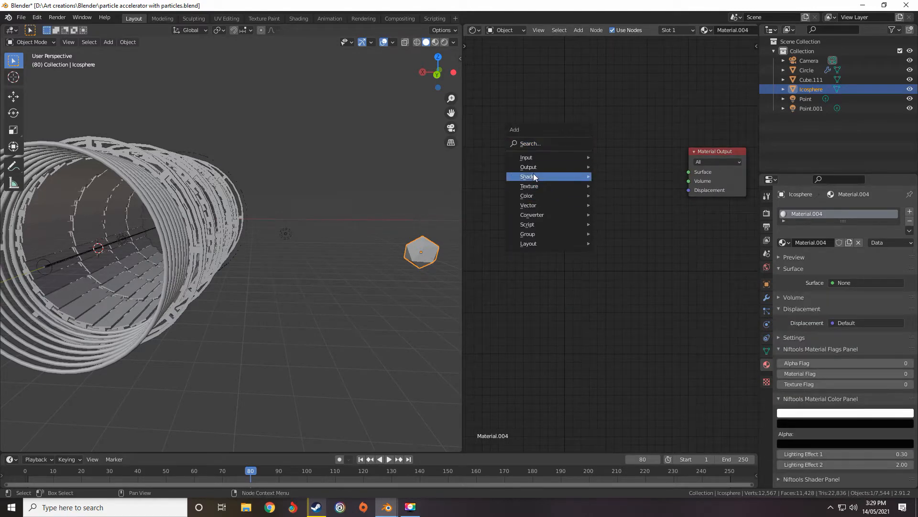
mouse_move(532, 176)
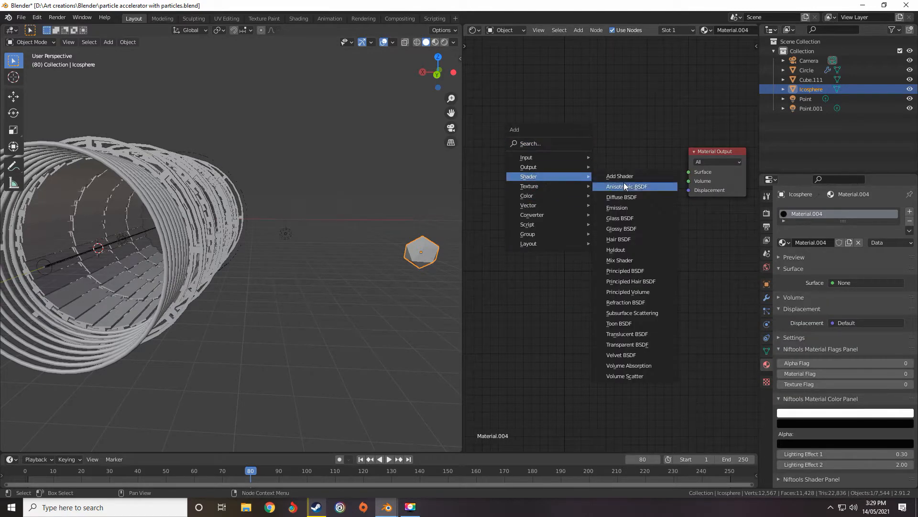
left_click(622, 211)
left_click(605, 210)
left_click_drag(651, 165, 695, 172)
Try adding an Image Texture with mapping and coordinate nodes to the Emission shader's color
key("ctrl+t")
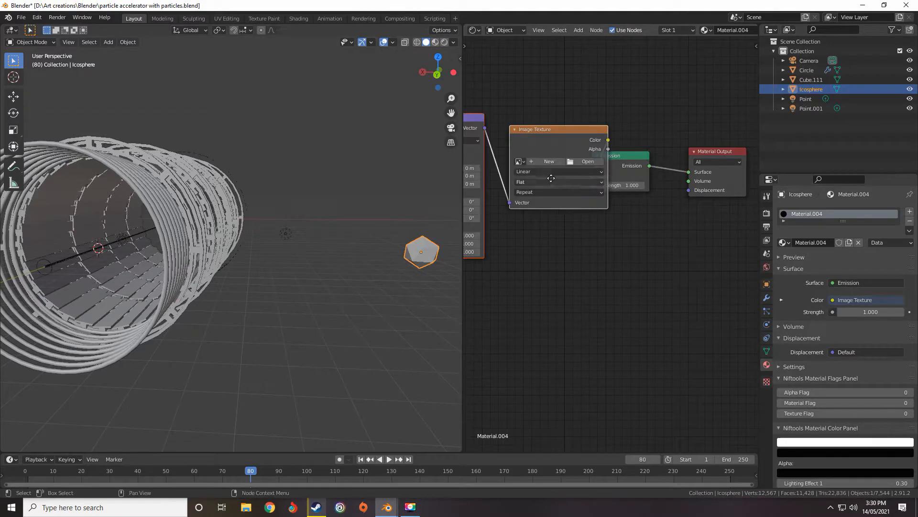
scroll(641, 230, "up", 2)
scroll(641, 230, "down", 4)
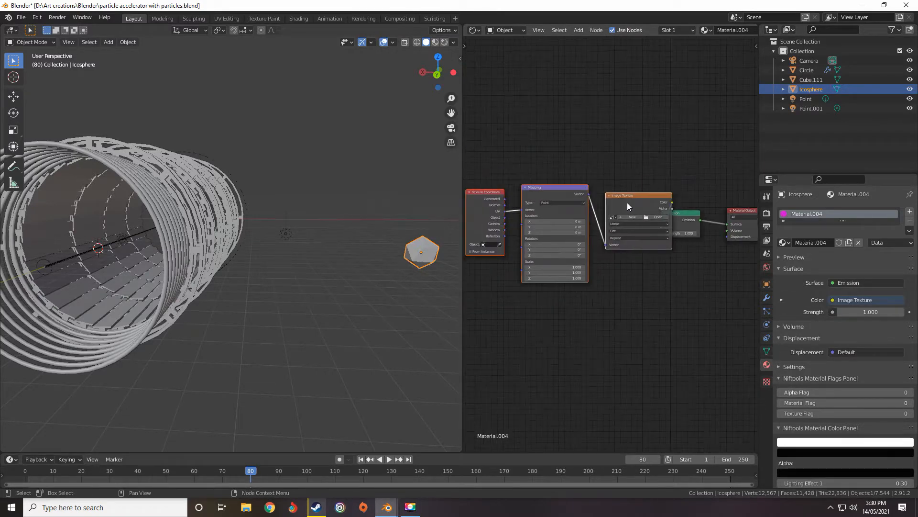
middle_click_drag(618, 192, 485, 145)
scroll(583, 194, "up", 6)
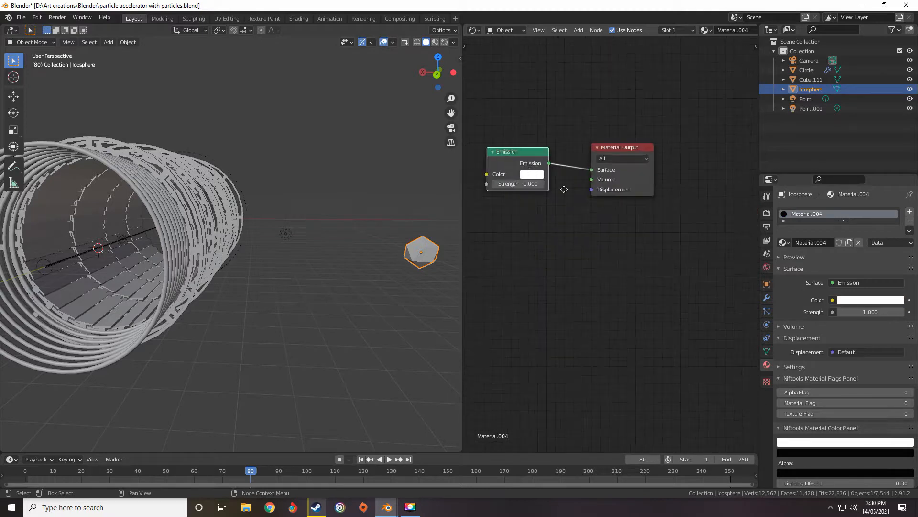
scroll(633, 227, "up", 4)
mouse_move(564, 188)
middle_mouse_down()
mouse_move(684, 221)
mouse_move(651, 233)
mouse_move(577, 209)
mouse_move(598, 202)
middle_mouse_up()
scroll(644, 176, "up", 3)
scroll(641, 176, "down", 6)
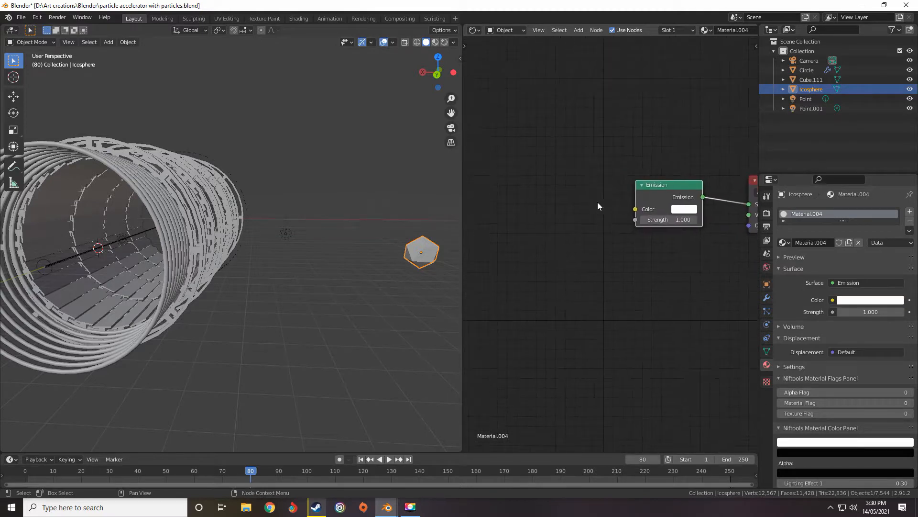
Preview the icosphere's emission material in rendered shading and switch back to solid shading
scroll(312, 240, "up", 4)
key("z")
left_click(339, 182)
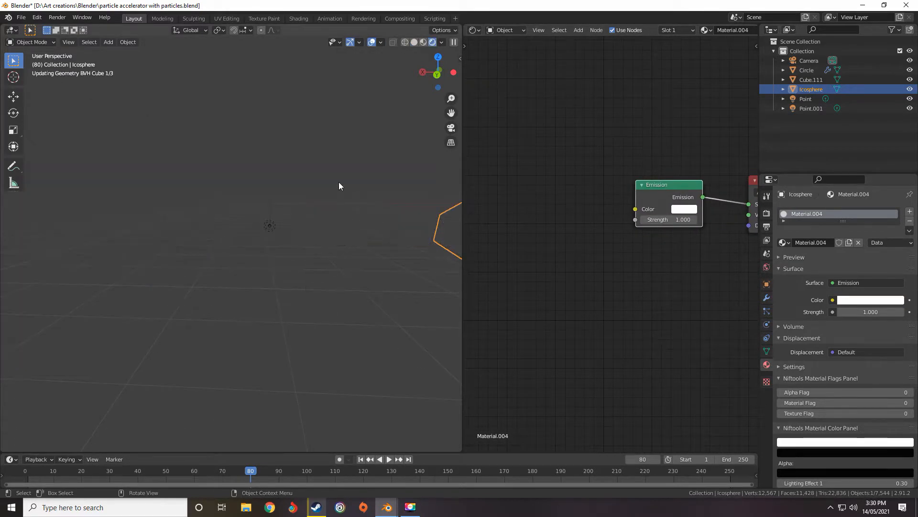
key("z")
left_click(390, 199)
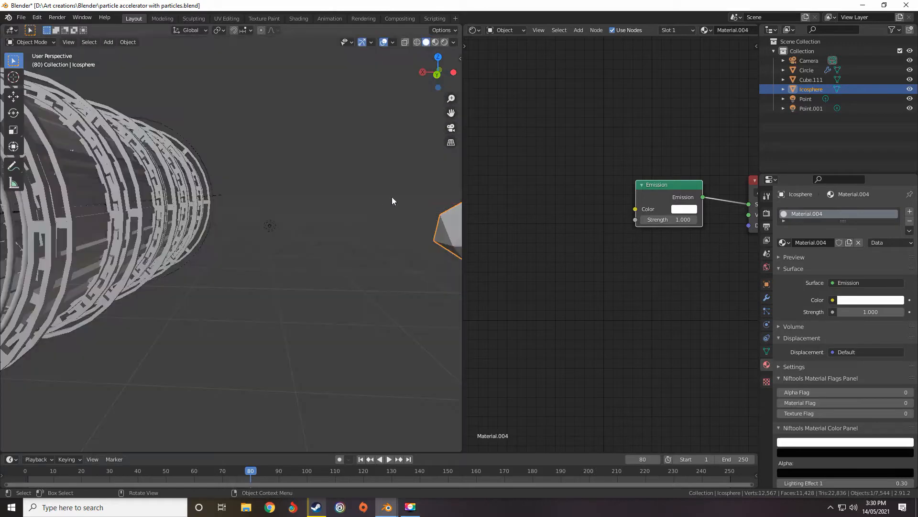
Change the scene's render engine to Eevee
left_click(767, 214)
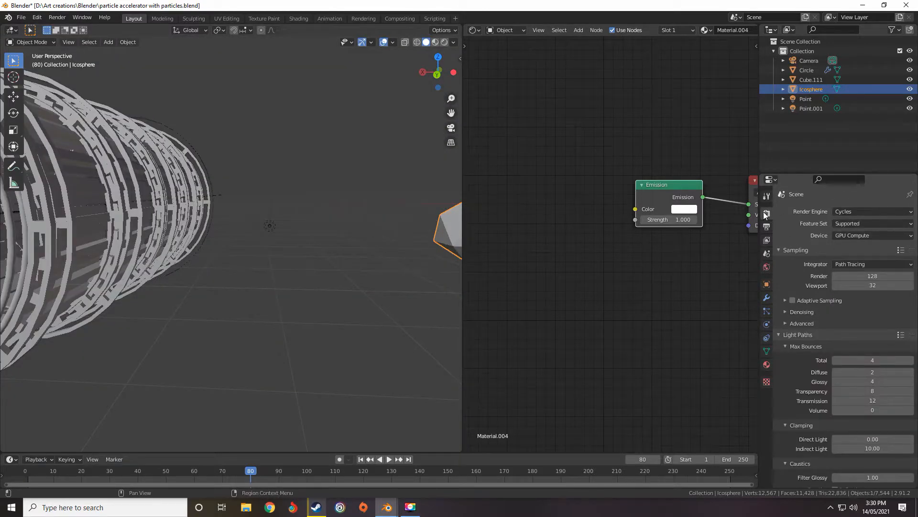
left_click(848, 211)
left_click(845, 220)
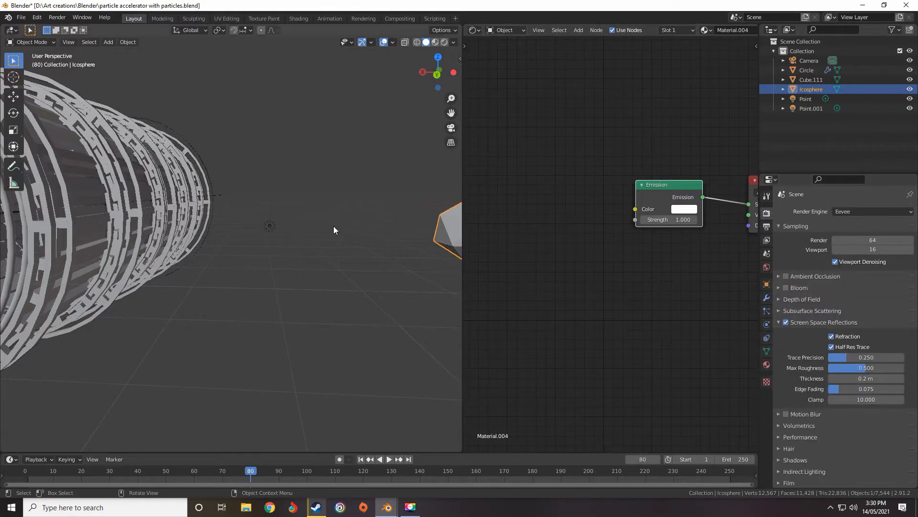
View the icosphere in rendered shading and enable Bloom in the Eevee render settings
middle_click_drag(334, 230, 235, 233)
key("z")
left_click(236, 185)
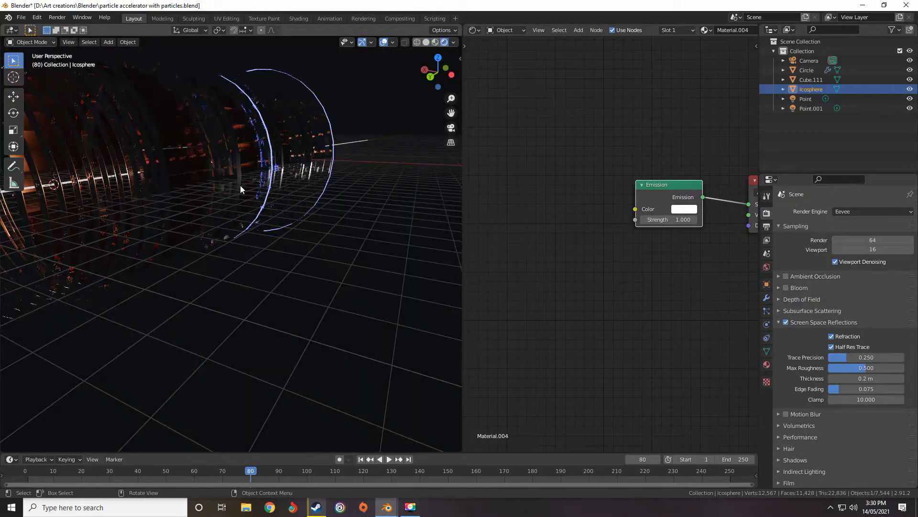
mouse_move(241, 185)
middle_mouse_down()
mouse_move(206, 211)
mouse_move(237, 199)
middle_mouse_up()
key("z")
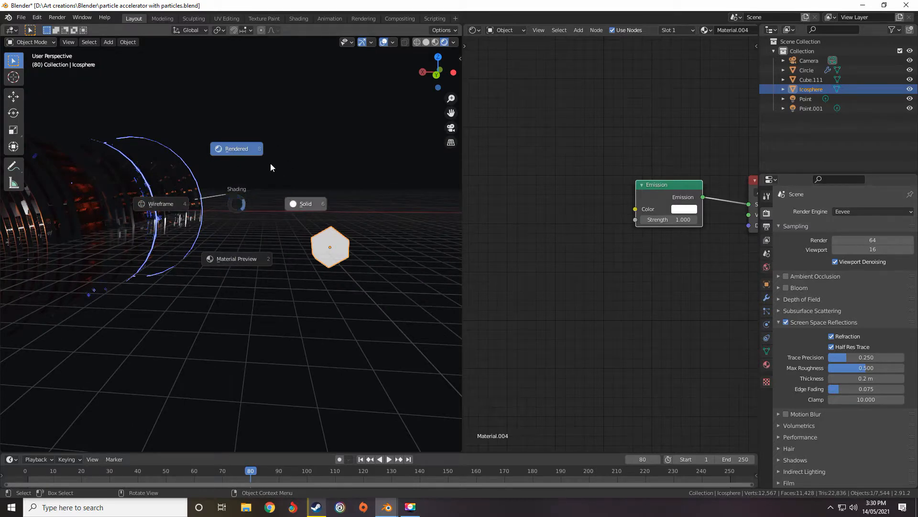
left_click(237, 152)
mouse_move(238, 156)
middle_mouse_down()
mouse_move(260, 214)
mouse_move(198, 218)
mouse_move(245, 209)
mouse_move(283, 225)
mouse_move(153, 243)
mouse_move(306, 272)
mouse_move(261, 250)
mouse_move(273, 253)
middle_mouse_up()
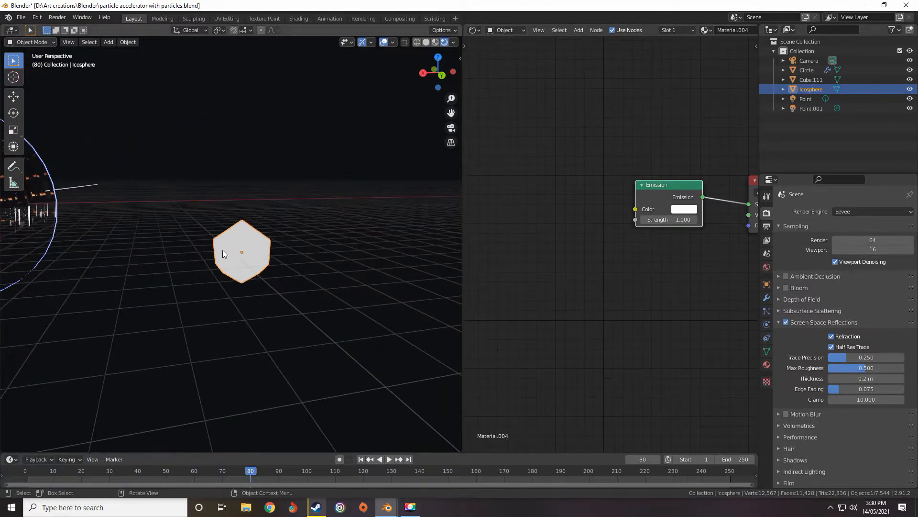
left_click(785, 287)
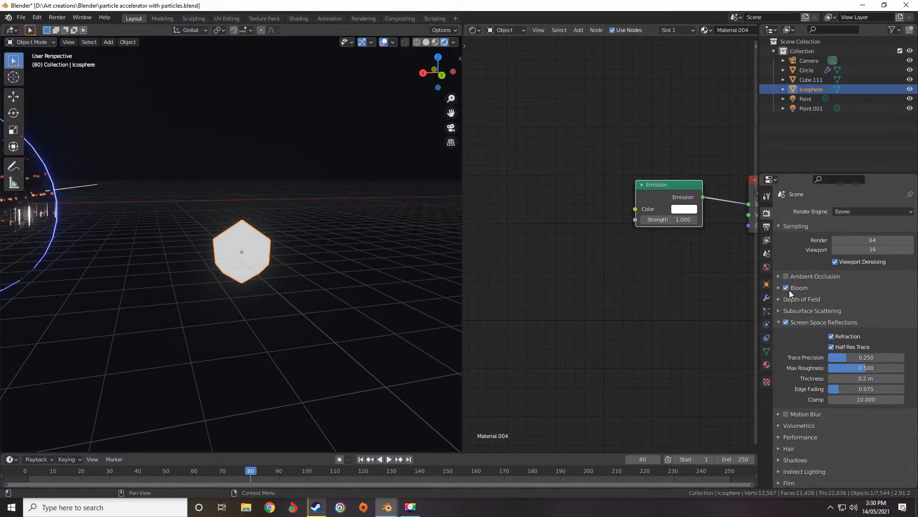
middle_click_drag(291, 270, 263, 265)
scroll(225, 231, "up", 3)
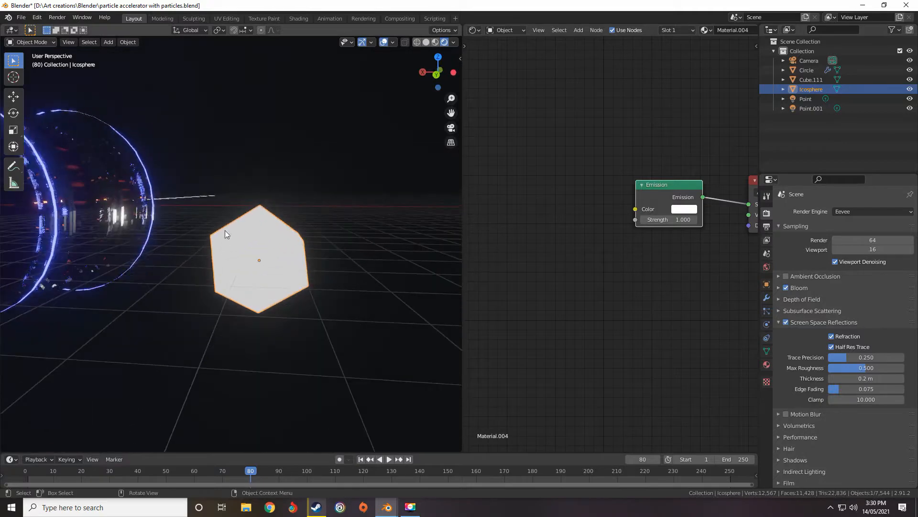
scroll(243, 254, "down", 6)
scroll(256, 261, "up", 3)
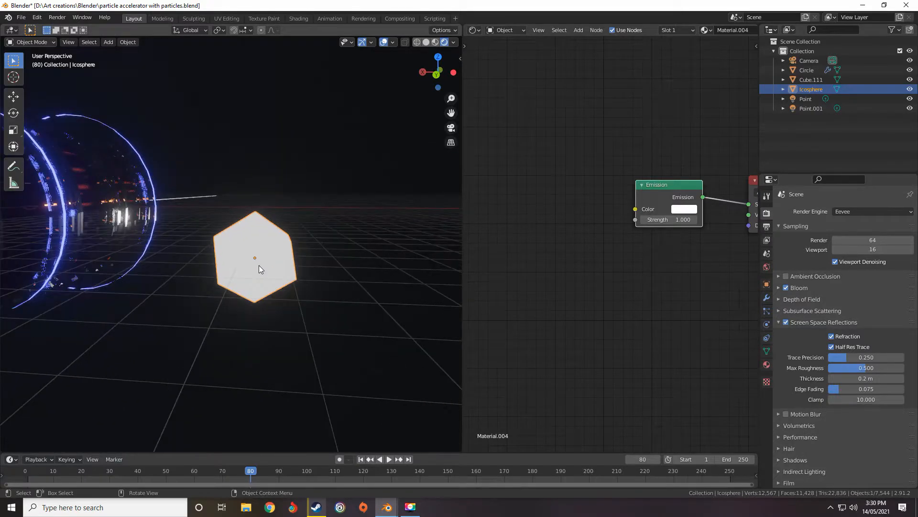
Set the Emission shader's strength to 6.2 and its color to light blue with hue 0.631 and saturation 0.497
left_click_drag(669, 220, 679, 220)
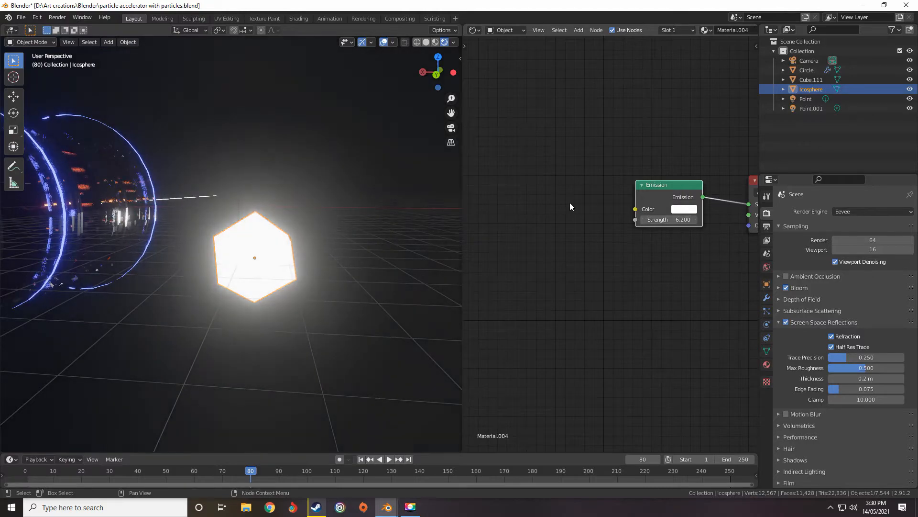
middle_click_drag(407, 201, 346, 243)
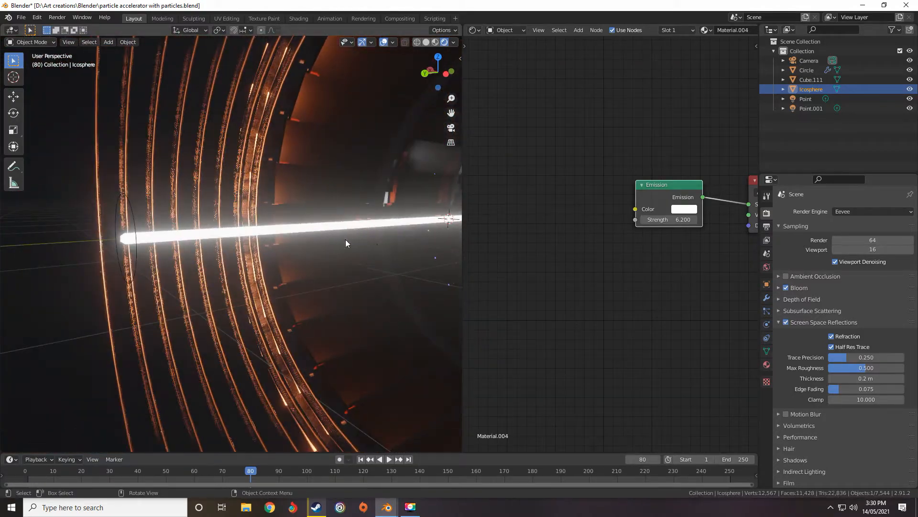
left_click(684, 209)
left_click(725, 93)
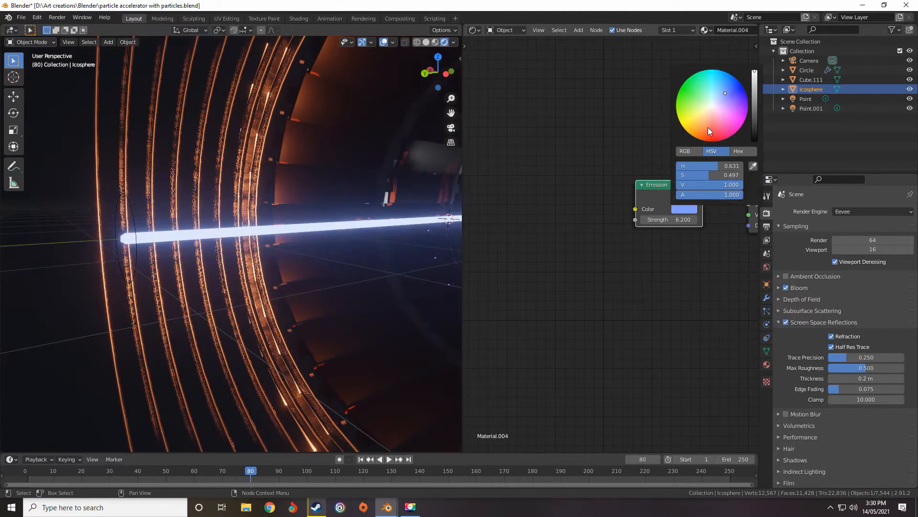
middle_click_drag(271, 246, 265, 246)
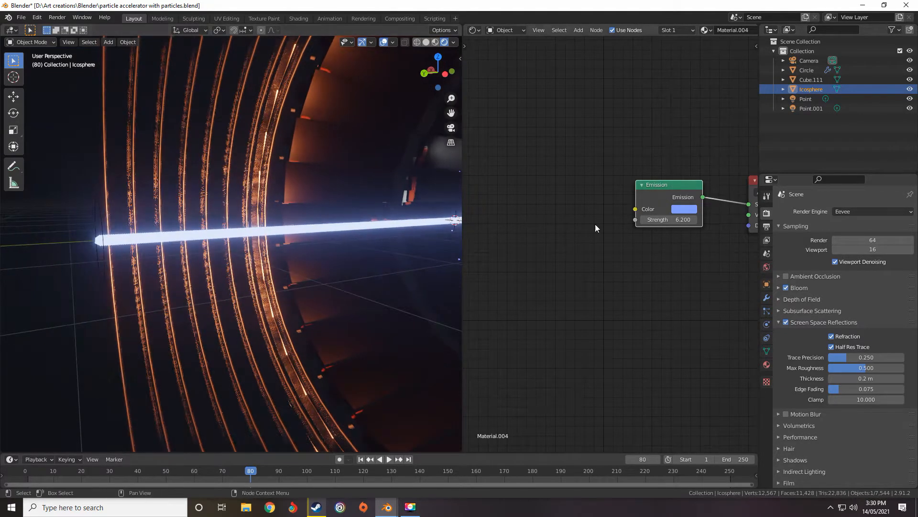
Try green and red as the Emission shader's color and set it back to light blue
left_click(690, 211)
left_click(693, 88)
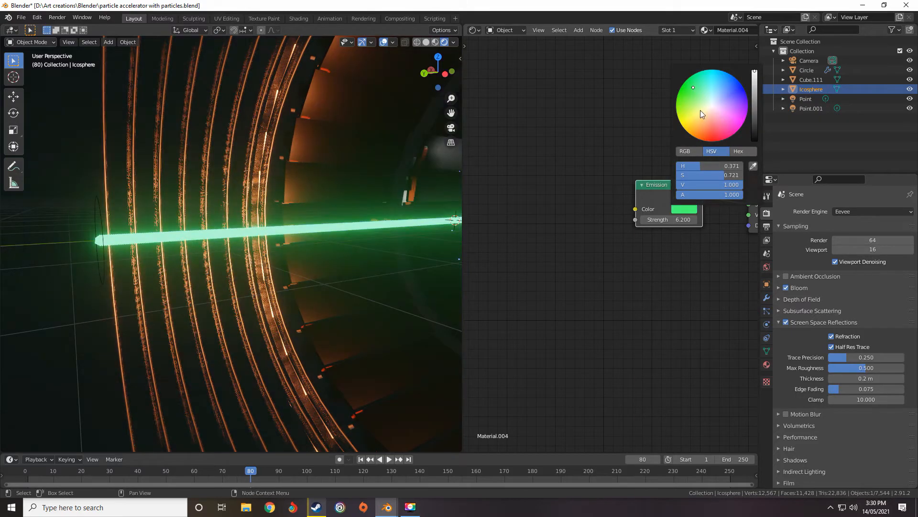
middle_click_drag(384, 190, 407, 208)
left_click(685, 209)
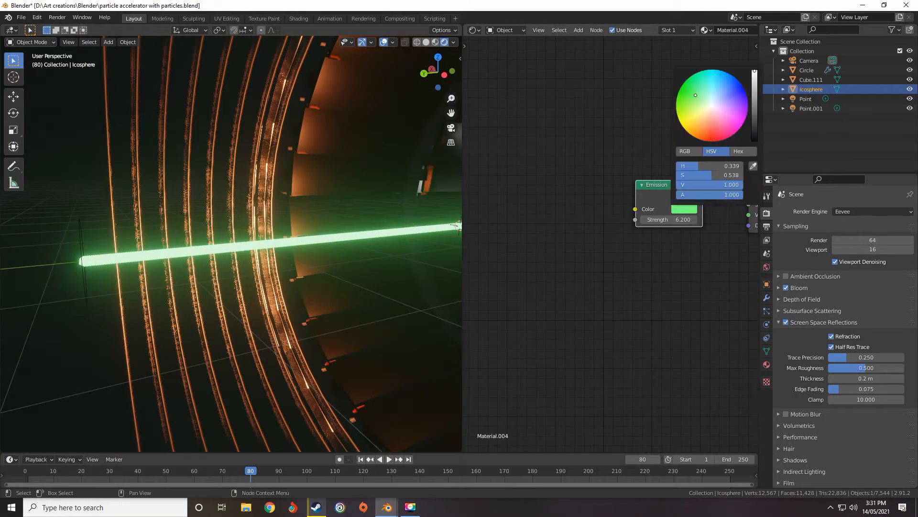
left_click(710, 131)
left_click_drag(710, 129, 724, 91)
Switch the viewport back to solid shading and select the accelerator tunnel mesh Cube.111
mouse_move(200, 295)
middle_mouse_down()
mouse_move(280, 268)
mouse_move(211, 301)
mouse_move(208, 280)
mouse_move(159, 282)
mouse_move(143, 268)
mouse_move(352, 263)
mouse_move(274, 265)
mouse_move(292, 270)
mouse_move(217, 248)
mouse_move(317, 226)
mouse_move(182, 256)
mouse_move(222, 251)
mouse_move(193, 233)
mouse_move(277, 196)
mouse_move(225, 173)
middle_mouse_up()
key("z")
left_click(191, 283)
left_click(235, 232)
left_click(225, 172)
middle_click_drag(167, 294, 494, 320)
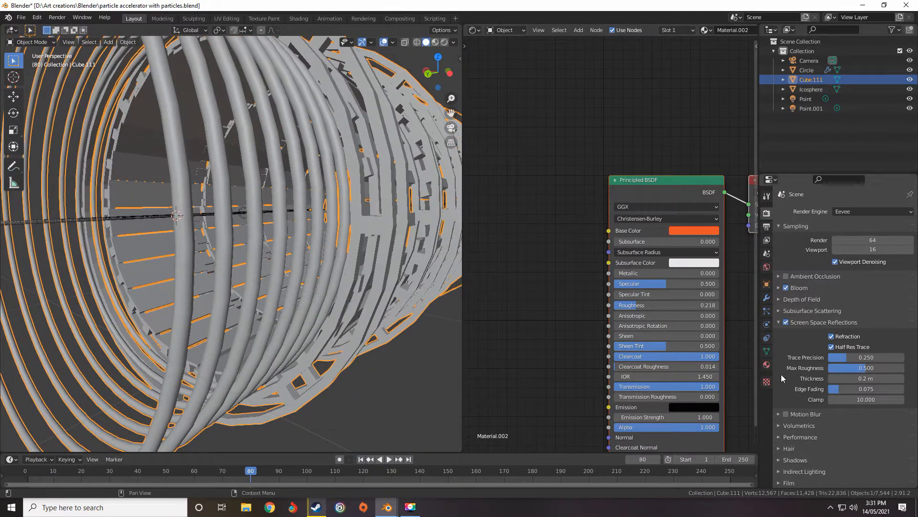
Enable Collision physics on the accelerator tunnel mesh
left_click(767, 366)
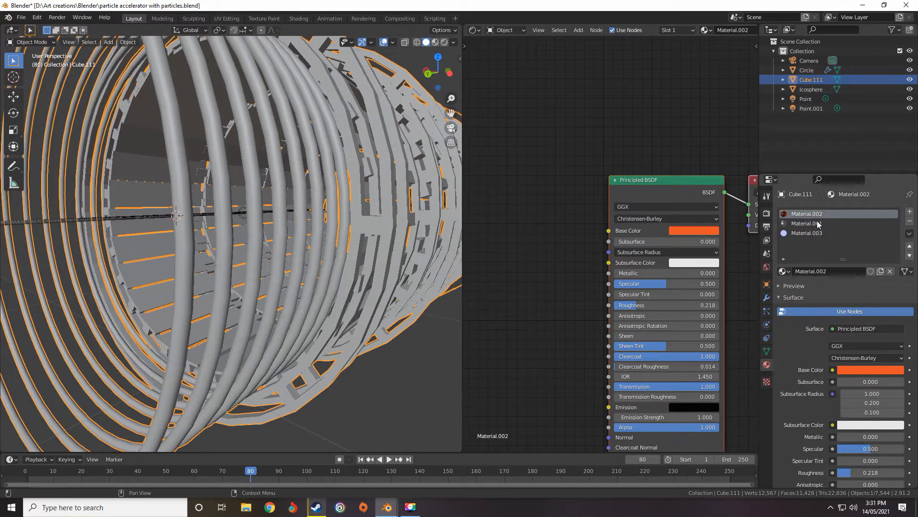
middle_click_drag(170, 281, 173, 312)
middle_click_drag(152, 146, 253, 223)
scroll(203, 153, "down", 6)
scroll(211, 169, "up", 5)
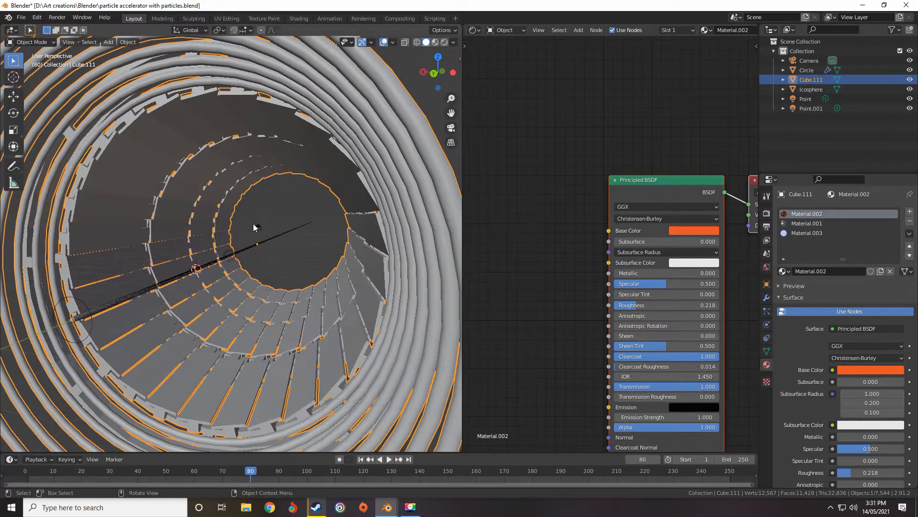
left_click(766, 311)
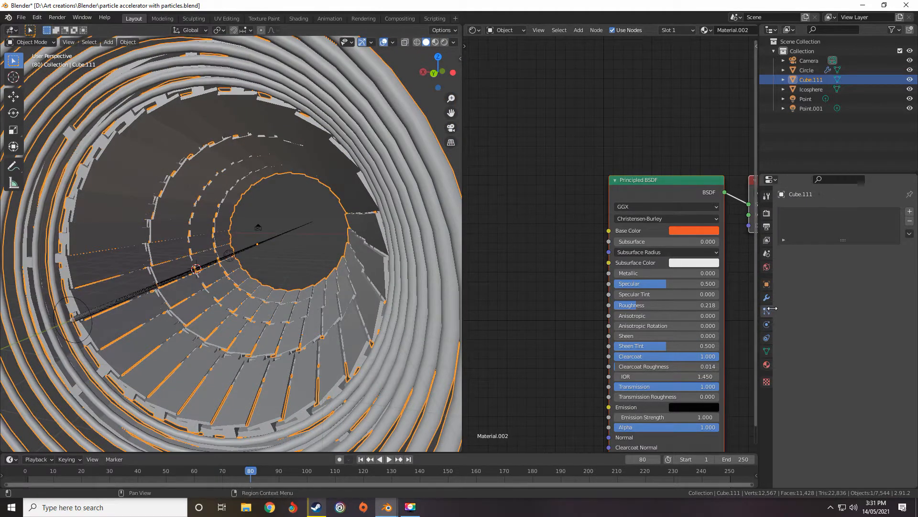
left_click(767, 324)
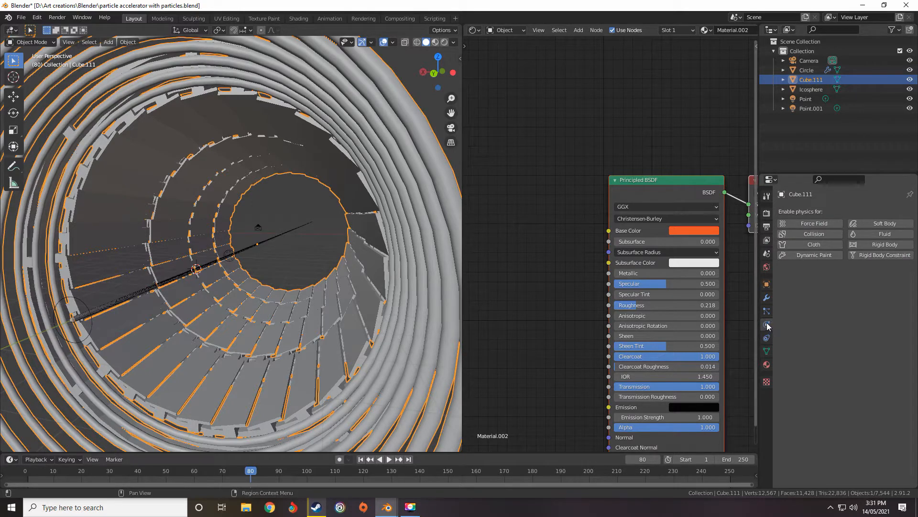
left_click(814, 235)
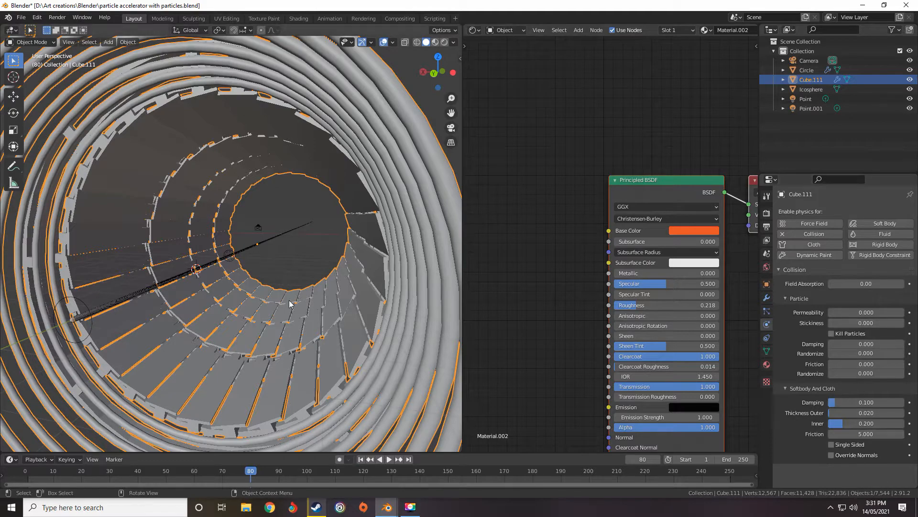
Select the circle emitter at the tunnel's entrance and rotate it about 34.6° around the global Z axis
middle_click_drag(291, 304, 238, 278)
middle_click_drag(163, 294, 297, 282)
left_click(284, 268)
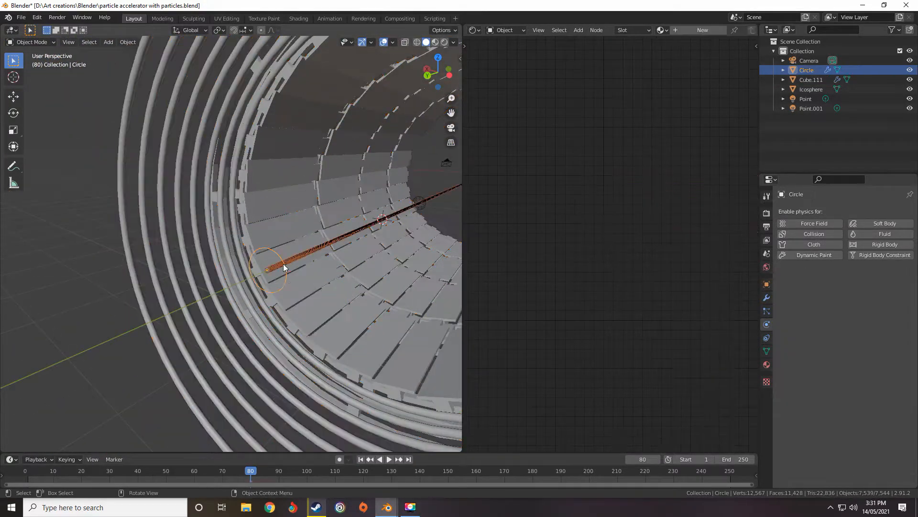
key("r")
key("z")
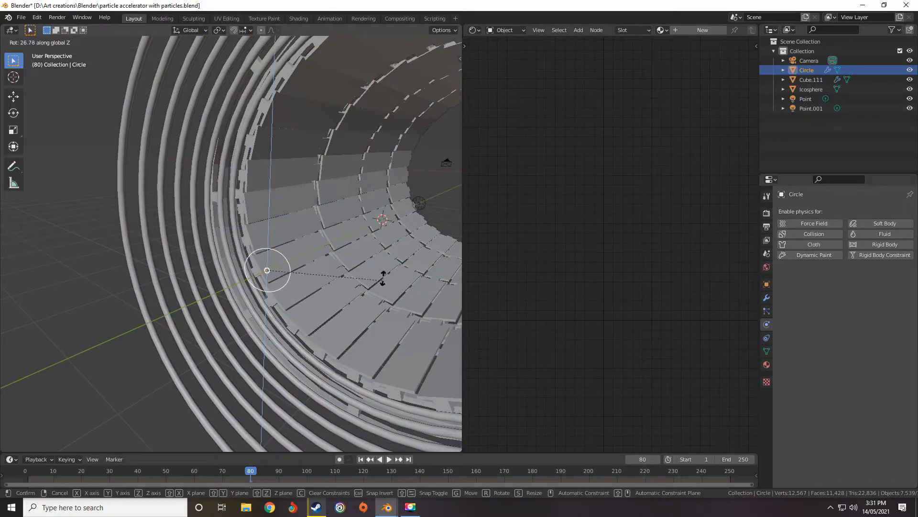
left_click(383, 269)
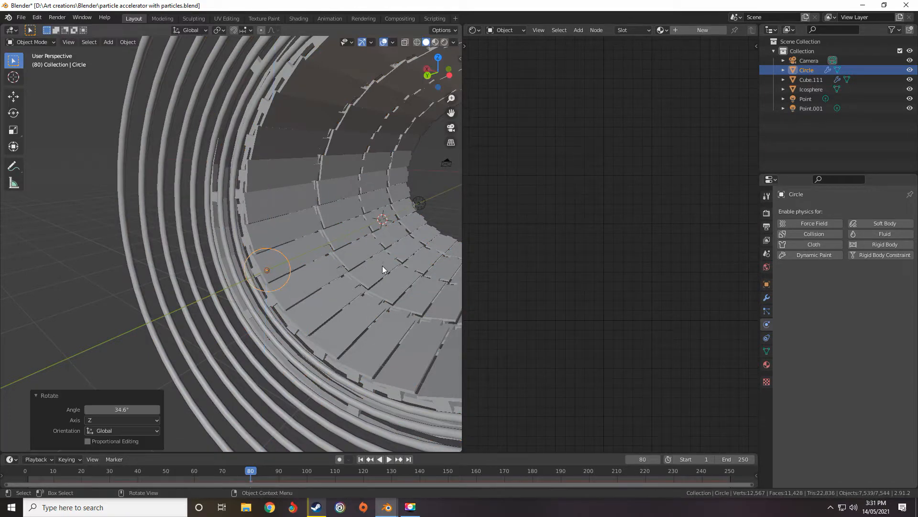
Play the particle animation, replay it from frame 0 in rendered shading to examine the beam's bounces, and stop playback in solid shading
left_click(389, 459)
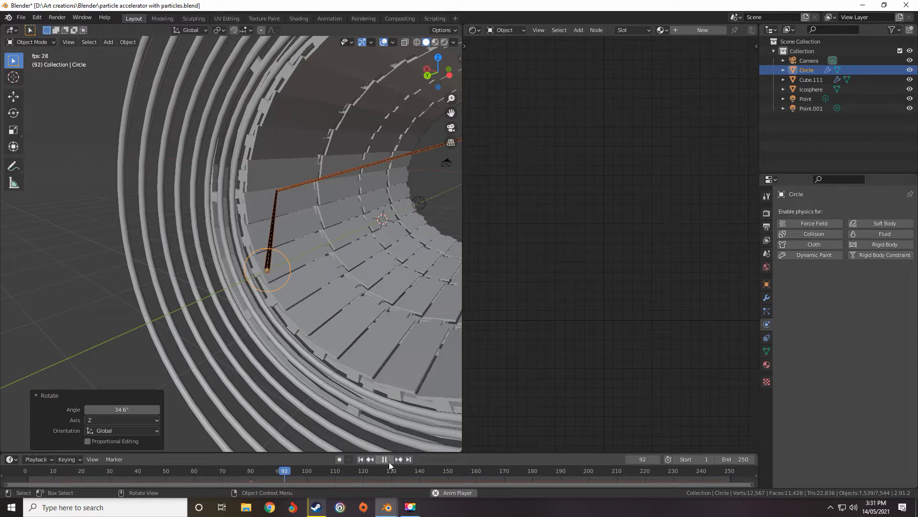
left_click(384, 459)
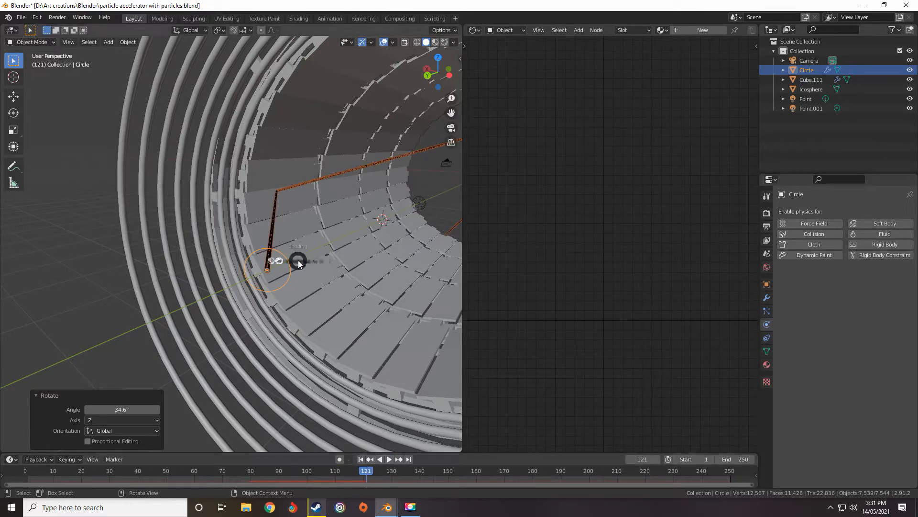
left_click(300, 205)
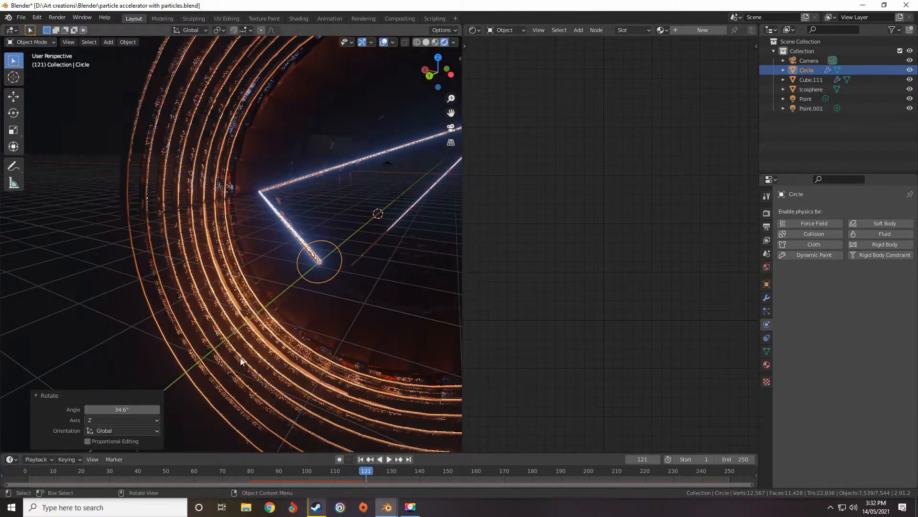
left_click(22, 473)
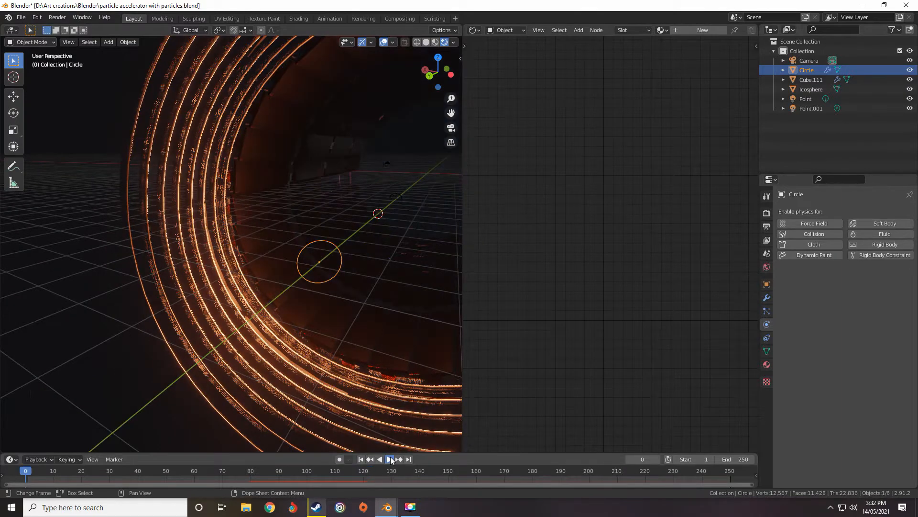
left_click(390, 459)
mouse_move(388, 447)
middle_mouse_down()
mouse_move(362, 345)
mouse_move(375, 312)
mouse_move(337, 280)
mouse_move(355, 275)
mouse_move(331, 282)
mouse_move(303, 272)
middle_mouse_up()
key("z")
left_click(340, 271)
mouse_move(372, 273)
middle_mouse_down()
mouse_move(311, 275)
mouse_move(349, 344)
mouse_move(292, 309)
mouse_move(330, 290)
mouse_move(279, 279)
mouse_move(246, 286)
mouse_move(301, 260)
mouse_move(260, 285)
mouse_move(303, 268)
mouse_move(141, 266)
mouse_move(300, 247)
mouse_move(257, 259)
mouse_move(317, 254)
middle_mouse_up()
left_click(387, 458)
Select the icosphere and frame it in the view to inspect its shape
left_click(344, 238)
key("KP_Decimal")
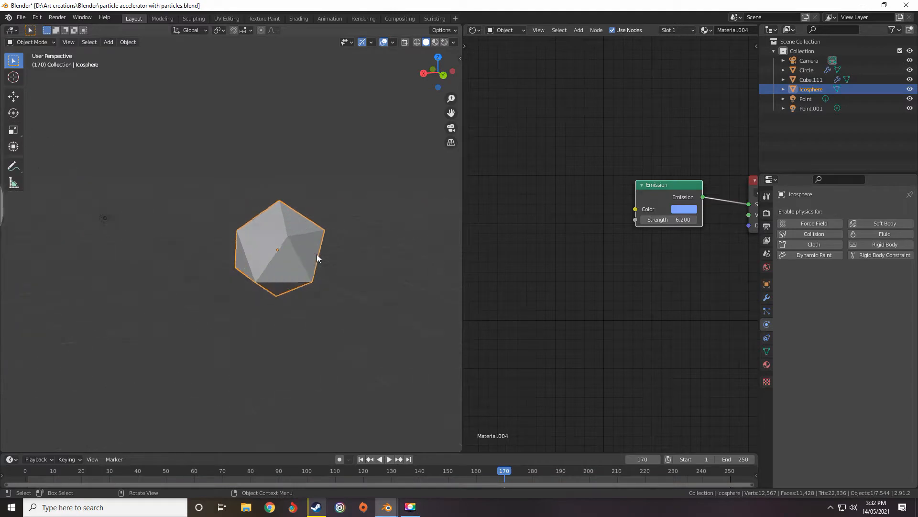
mouse_move(320, 223)
middle_mouse_down()
mouse_move(215, 201)
mouse_move(113, 289)
mouse_move(225, 234)
mouse_move(309, 233)
middle_mouse_up()
scroll(248, 247, "down", 4)
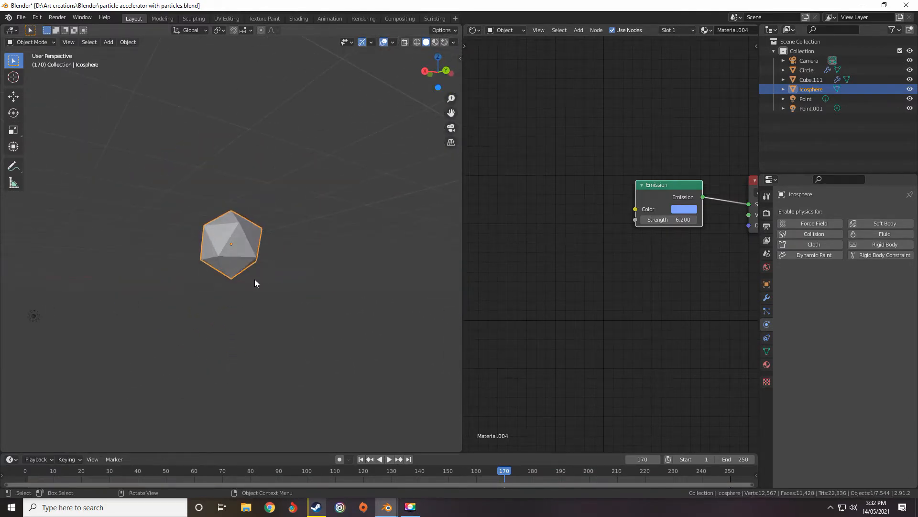
mouse_move(254, 280)
middle_mouse_down()
mouse_move(202, 294)
mouse_move(113, 270)
mouse_move(257, 270)
mouse_move(205, 258)
mouse_move(294, 253)
mouse_move(254, 263)
mouse_move(343, 273)
mouse_move(256, 268)
mouse_move(225, 286)
mouse_move(287, 269)
mouse_move(257, 271)
mouse_move(272, 278)
mouse_move(261, 280)
mouse_move(257, 271)
mouse_move(268, 275)
middle_mouse_up()
Select the circle emitter and set the laserbeam particle system's emission number to 1000
left_click(307, 286)
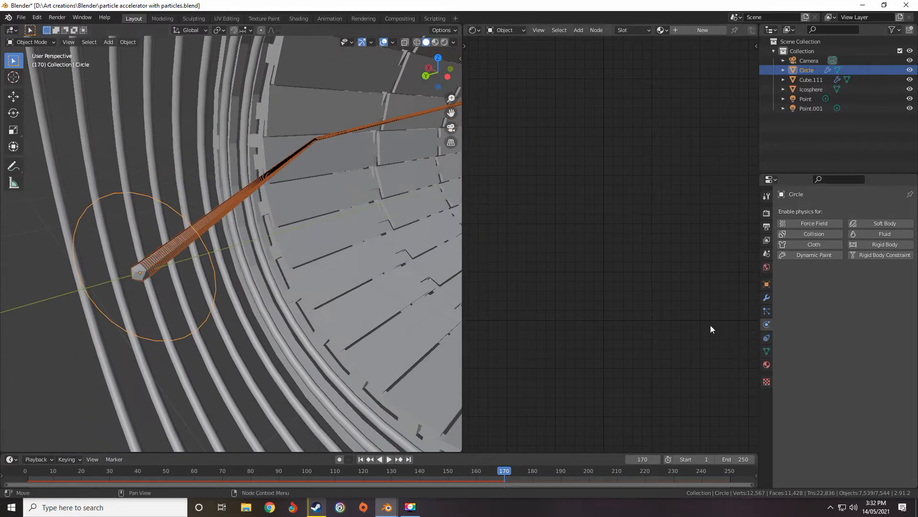
left_click(767, 365)
left_click(767, 311)
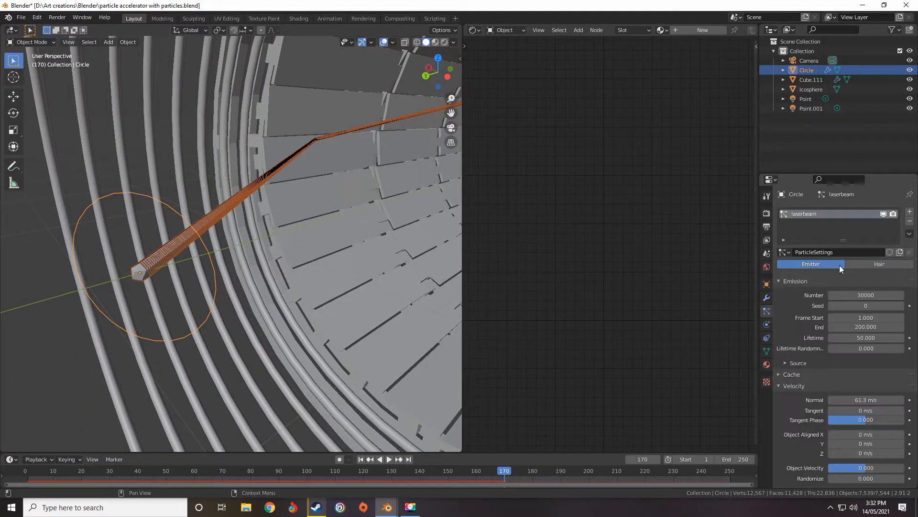
left_click_drag(866, 295, 858, 295)
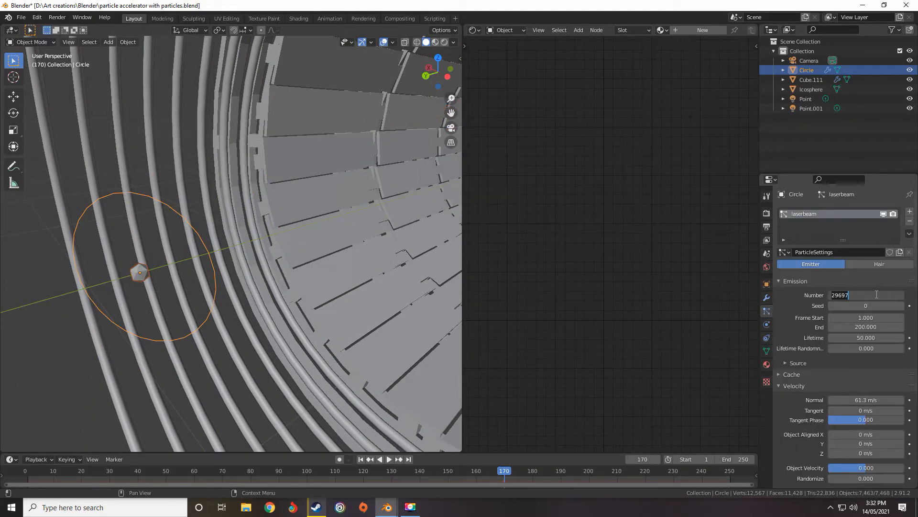
key("Return")
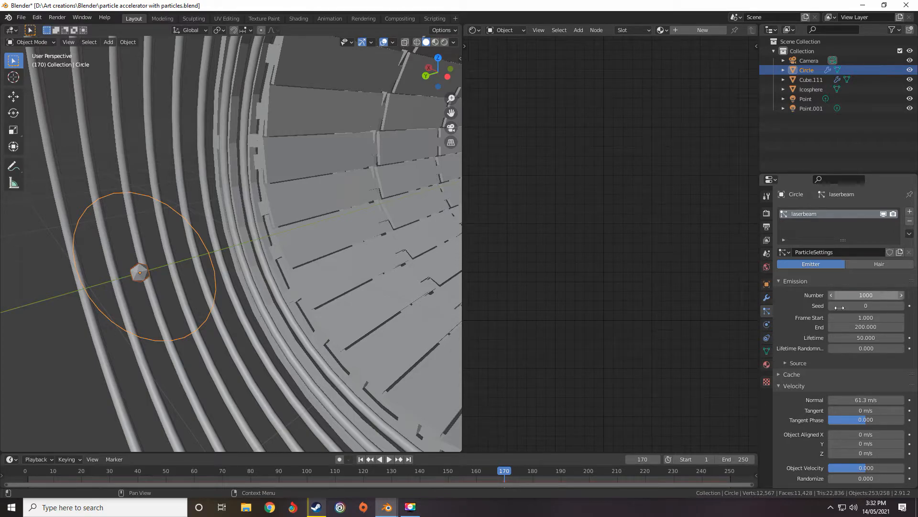
Play the particle animation in rendered shading to check the spacing of the bouncing particles, and return to solid shading
left_click(388, 459)
key("z")
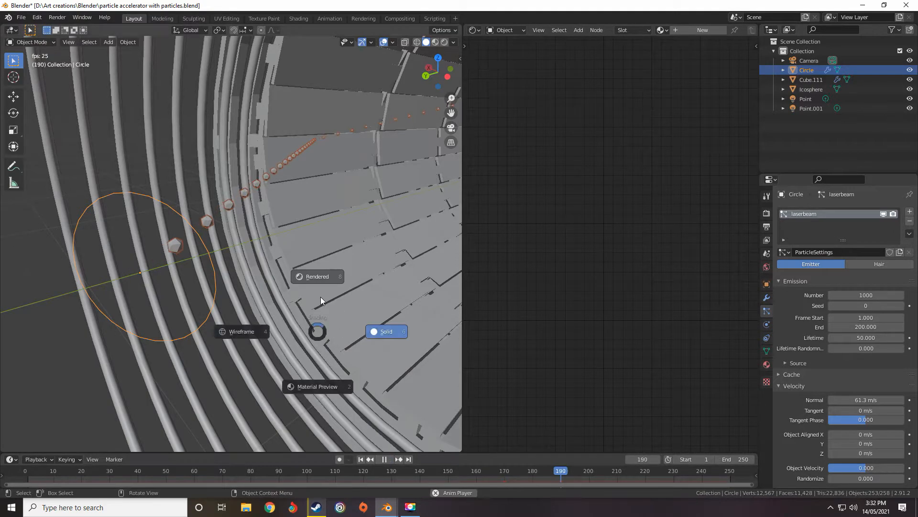
left_click(321, 282)
mouse_move(322, 277)
middle_mouse_down()
mouse_move(291, 274)
mouse_move(308, 275)
middle_mouse_up()
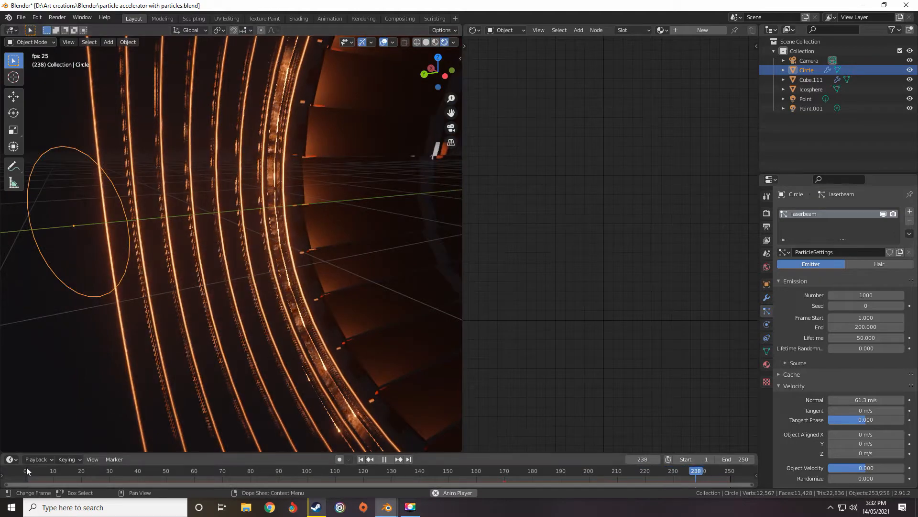
middle_click_drag(51, 417, 274, 255)
scroll(278, 283, "up", 5)
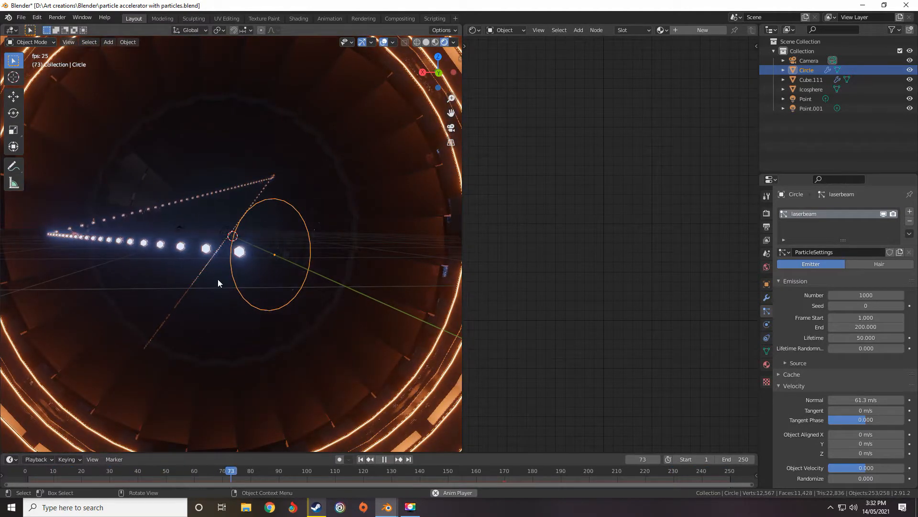
key("z")
left_click(279, 274)
mouse_move(279, 274)
middle_mouse_down()
mouse_move(318, 291)
mouse_move(300, 269)
mouse_move(305, 281)
mouse_move(277, 309)
mouse_move(254, 283)
middle_mouse_up()
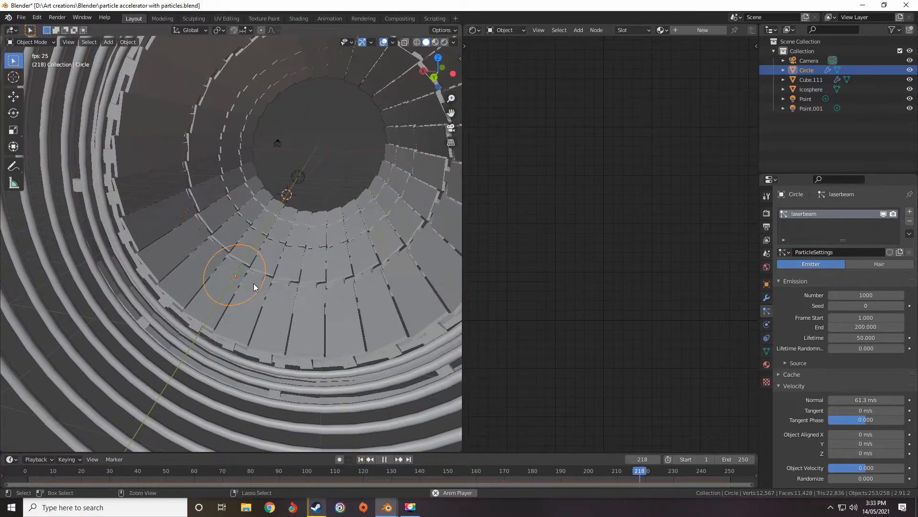
Undo the recent changes to the laserbeam particle system's emission number and stop the animation playback
key("ctrl+z")
key("ctrl+z")
key("ctrl+z")
key("ctrl+z")
key("ctrl+z")
key("ctrl+z")
key("ctrl+z")
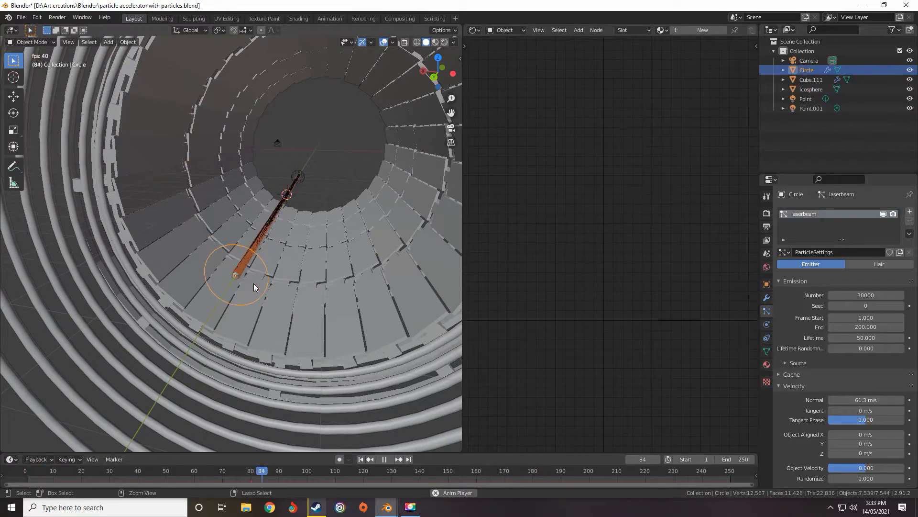
middle_click_drag(254, 283, 282, 432)
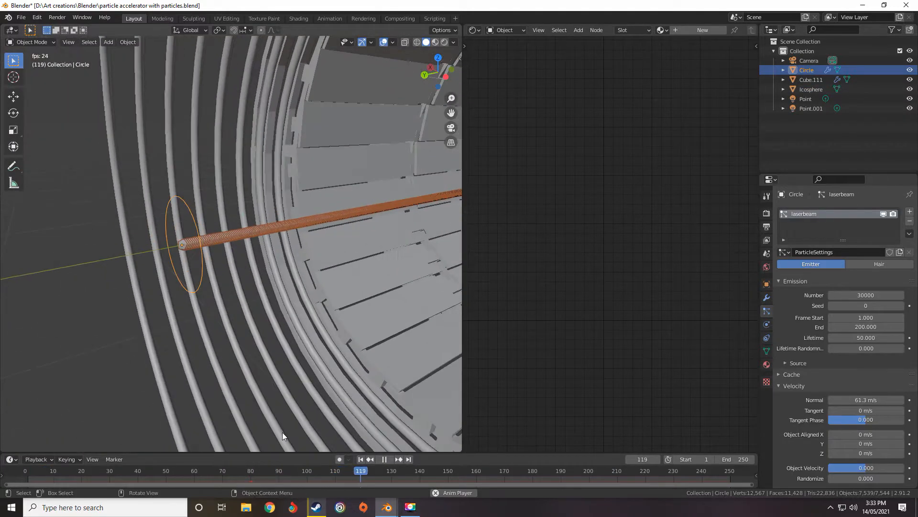
left_click(385, 459)
Save the Blender file with the restored particle beam
middle_click_drag(276, 254, 268, 273)
left_click(21, 17)
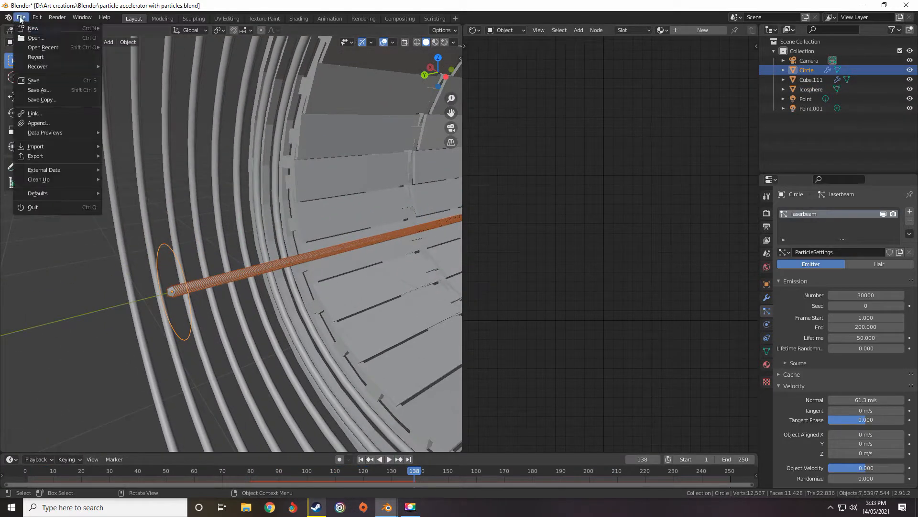
left_click(37, 80)
middle_click_drag(153, 177, 200, 290)
key("r")
key("z")
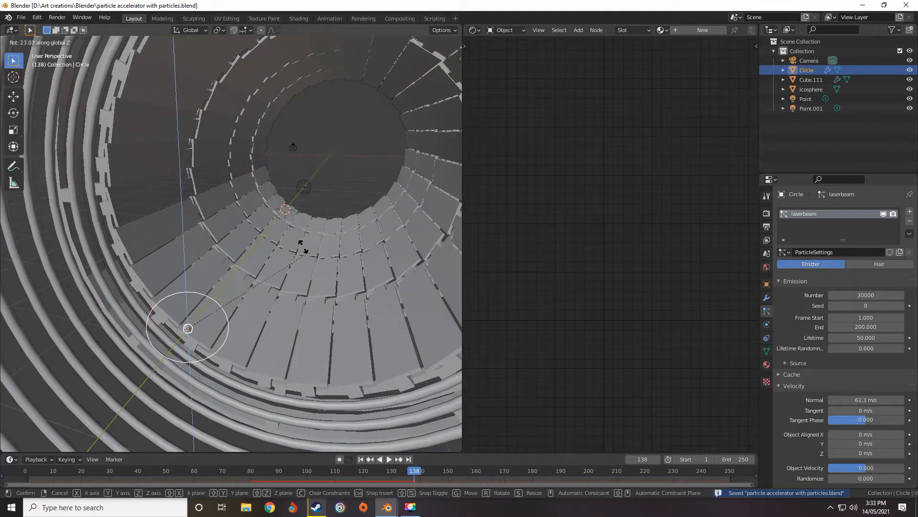
left_click(294, 217)
Snap the 3D cursor to the selected circle emitter in front of the tunnel
middle_click_drag(305, 260, 268, 248)
middle_click_drag(245, 300, 234, 255)
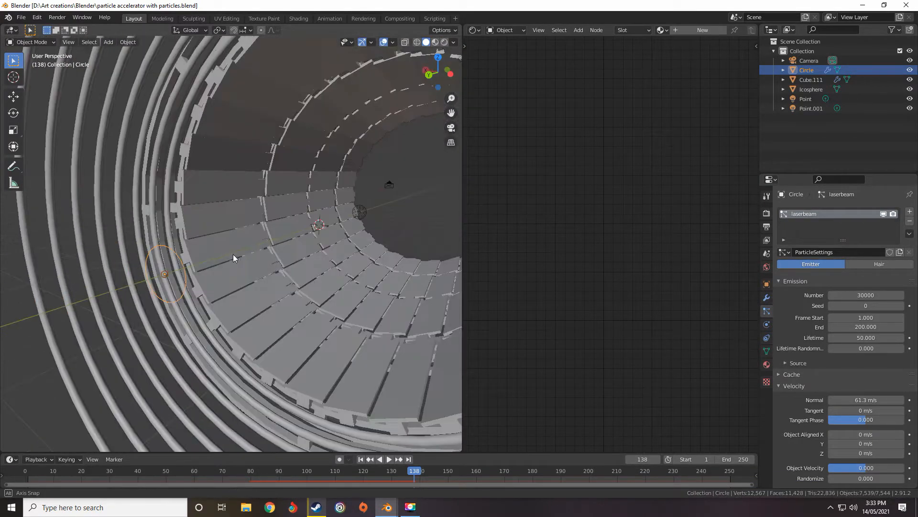
key("shift+s")
left_click(214, 306)
mouse_move(214, 305)
middle_mouse_down()
mouse_move(267, 280)
mouse_move(223, 301)
middle_mouse_up()
Add a cone mesh at the 3D cursor and set its vertices to 27
key("shift+a")
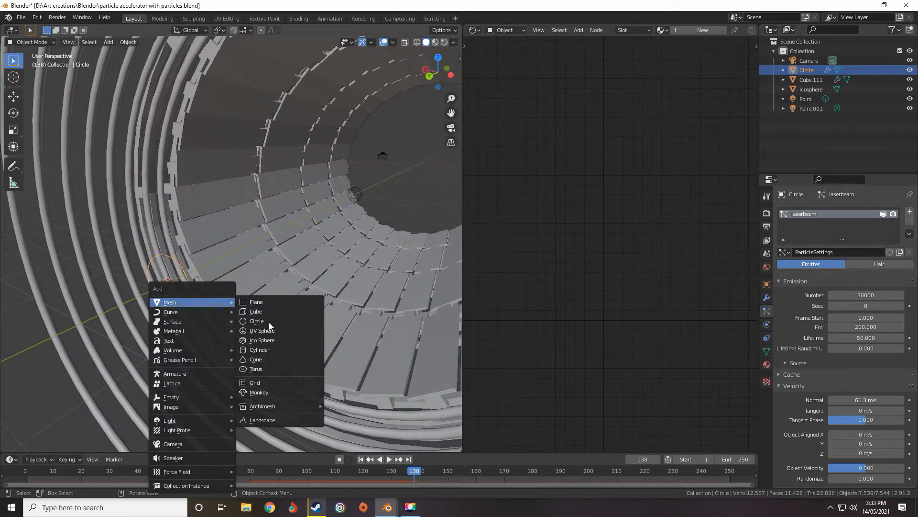
left_click(256, 359)
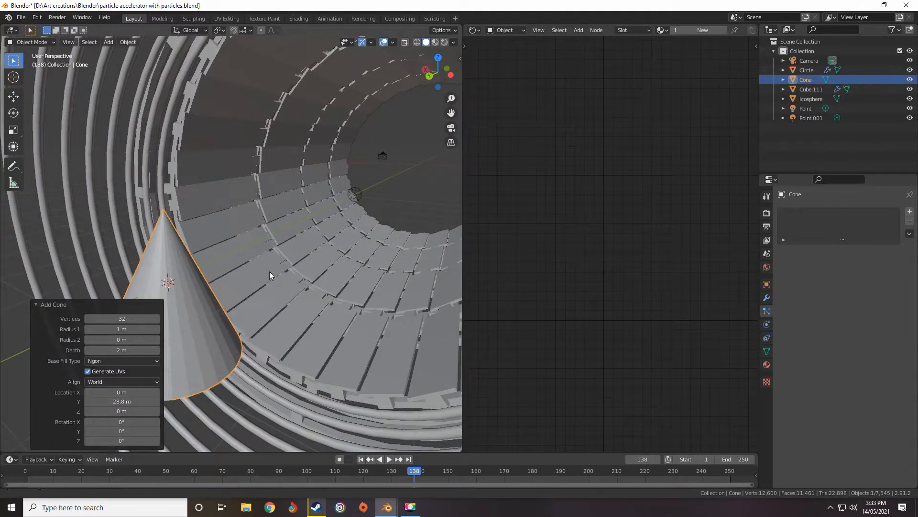
middle_click_drag(269, 272, 130, 319)
left_click(130, 318)
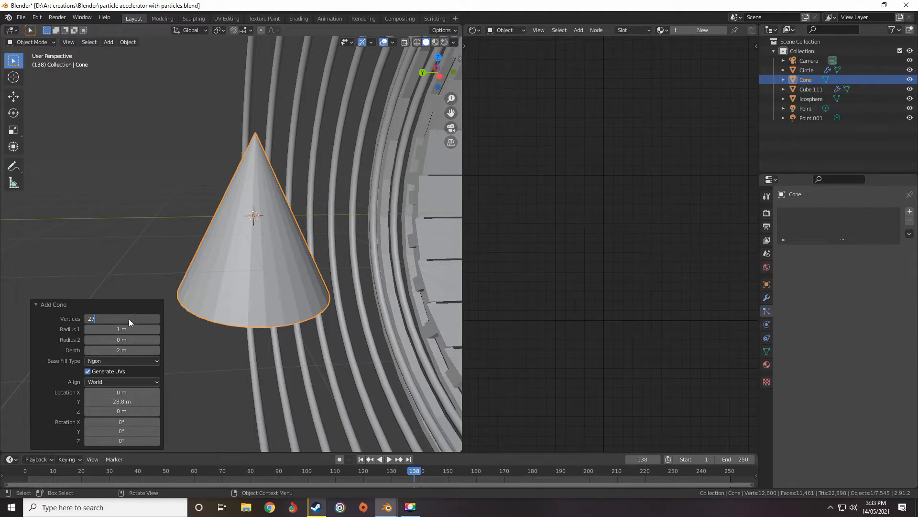
key("Return")
scroll(257, 255, "up", 3)
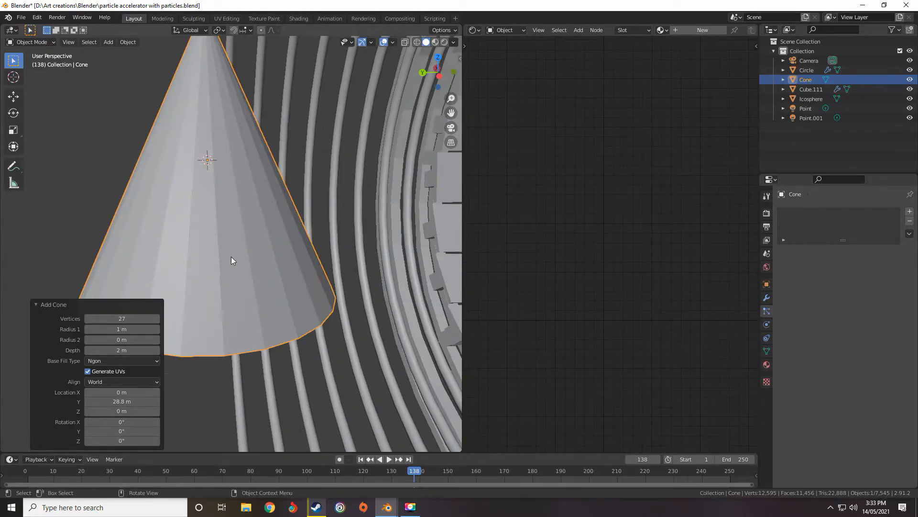
Rotate the cone -90° about the global X axis
scroll(231, 257, "down", 3)
key("r")
key("x")
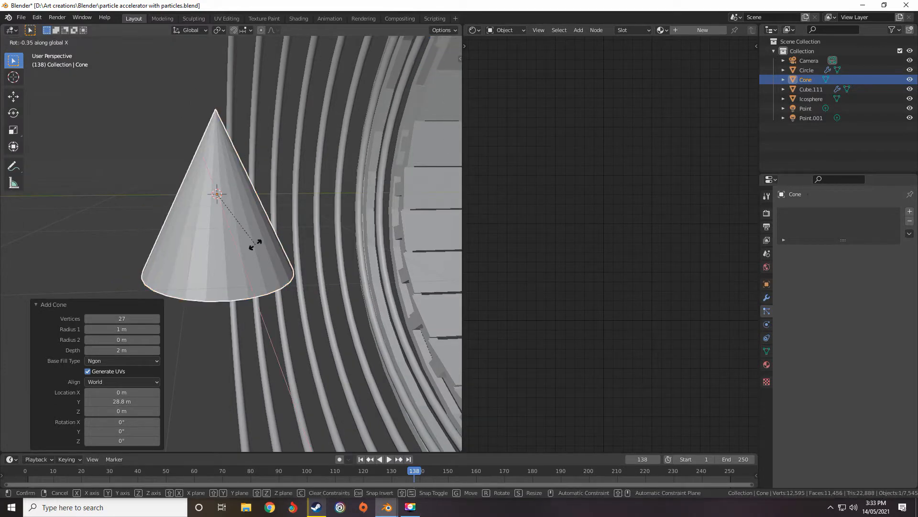
type("-90")
key("Return")
scroll(207, 234, "down", 3)
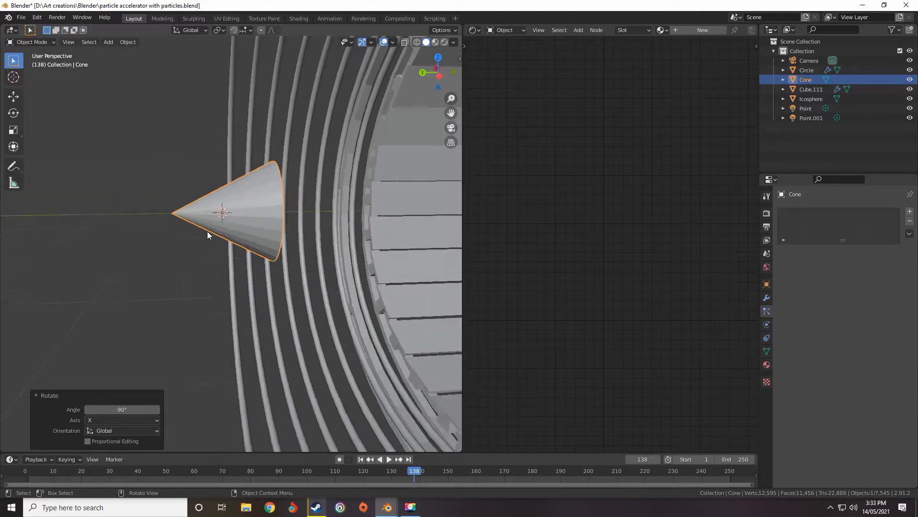
Move the cone about 2.26 m in the negative Y direction, from the circle emitter towards the tunnel
middle_click_drag(207, 231, 216, 255)
key("g")
key("y")
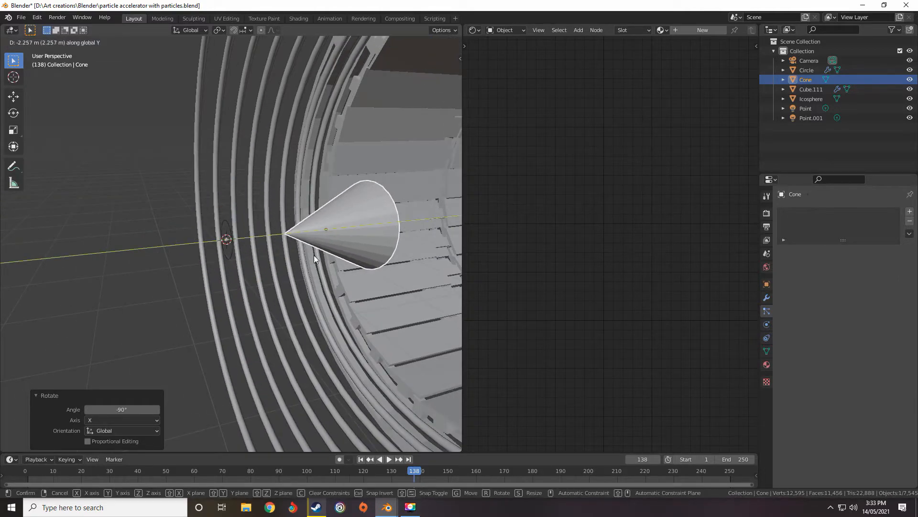
left_click(314, 255)
middle_click_drag(314, 254, 296, 335)
Select the circle emitter and briefly play the animation to check how the beam meets the cone
left_click(237, 244)
left_click(268, 236)
left_click(262, 250)
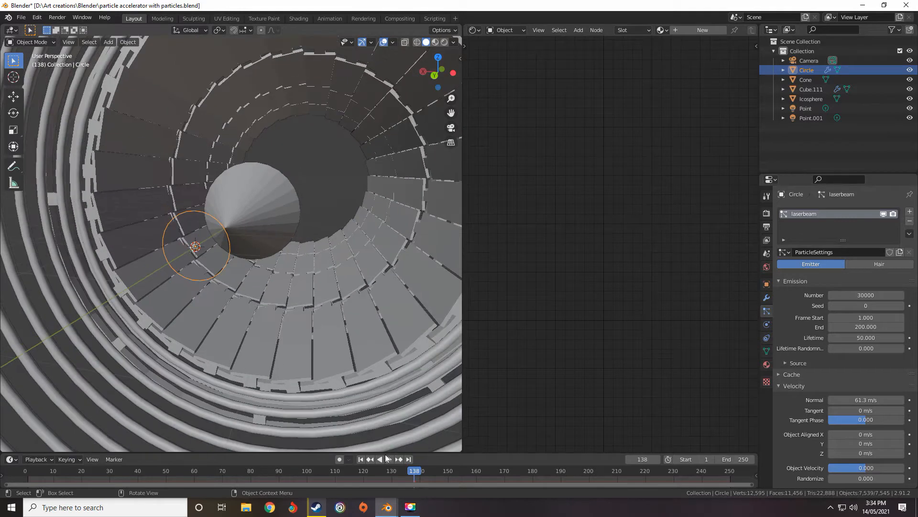
left_click(389, 459)
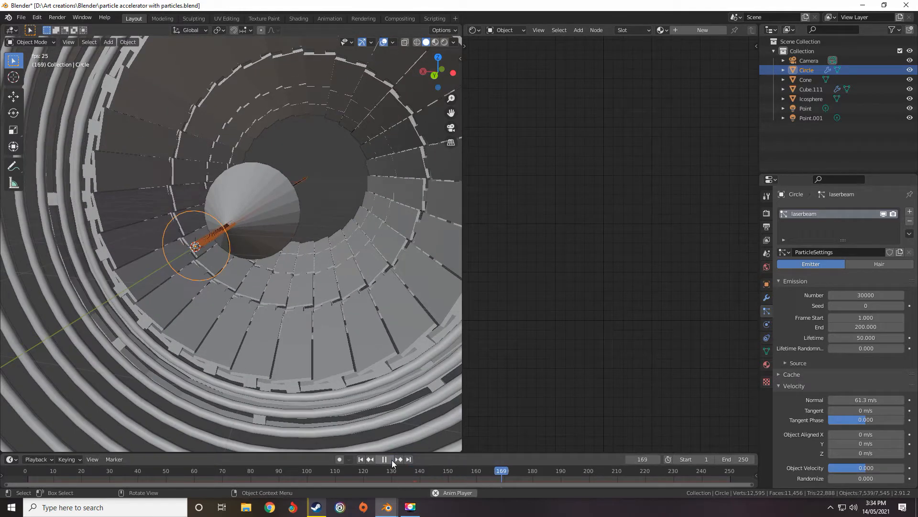
left_click(384, 458)
Inspect the circle emitter's mesh in Edit Mode and look through its mesh data and laserbeam particle settings
middle_click_drag(267, 345, 177, 153)
scroll(206, 276, "up", 3)
scroll(175, 261, "up", 4)
key("Tab")
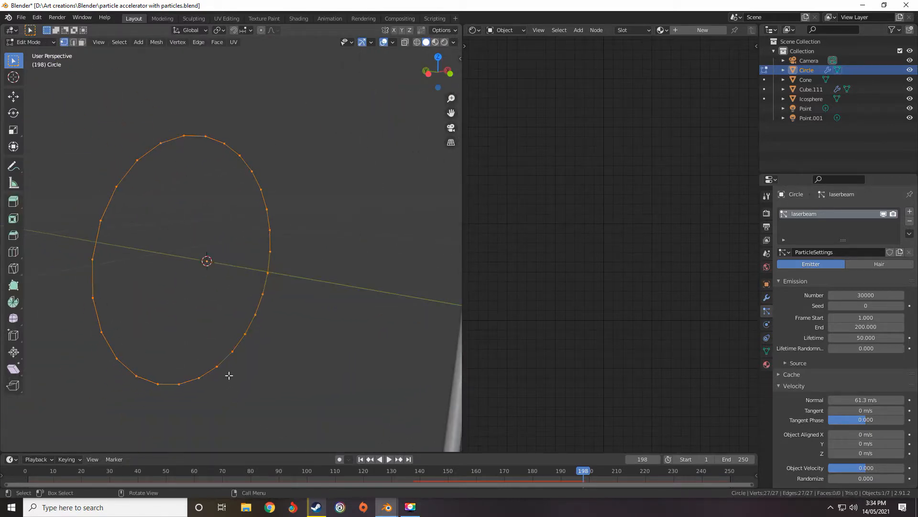
key("Tab")
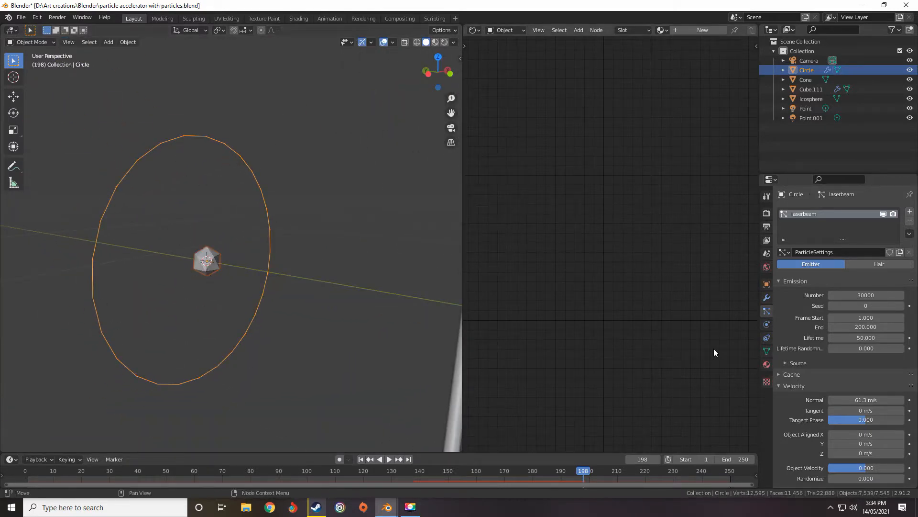
left_click(767, 351)
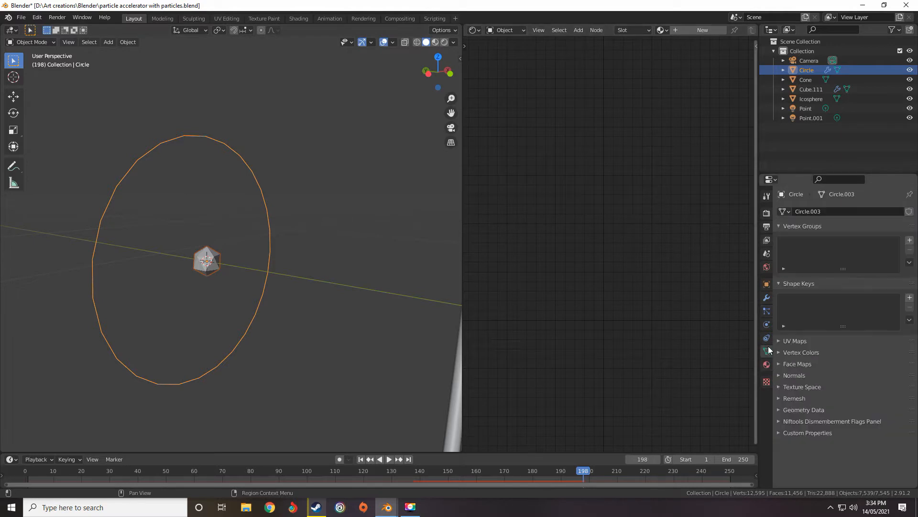
left_click(767, 311)
scroll(819, 334, "down", 6)
scroll(819, 335, "down", 3)
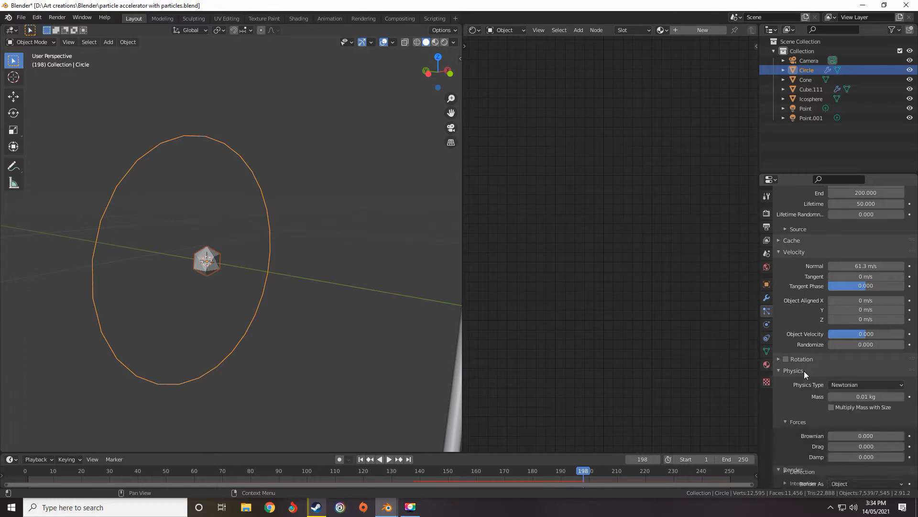
scroll(842, 357, "down", 6)
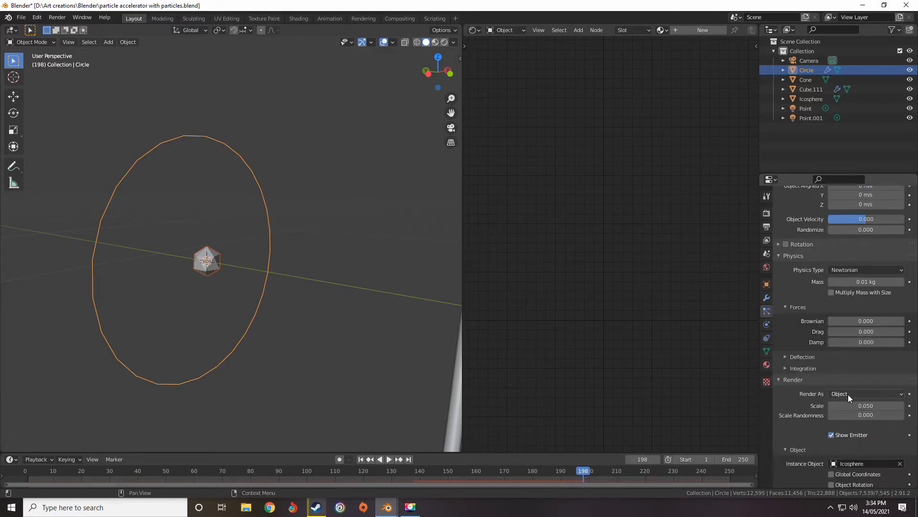
scroll(848, 387, "up", 12)
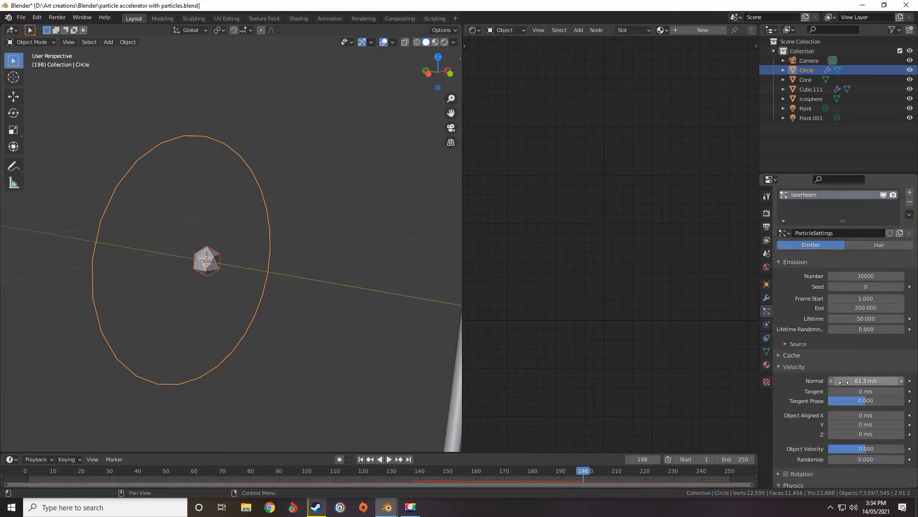
left_click(790, 356)
left_click(791, 355)
scroll(807, 364, "down", 8)
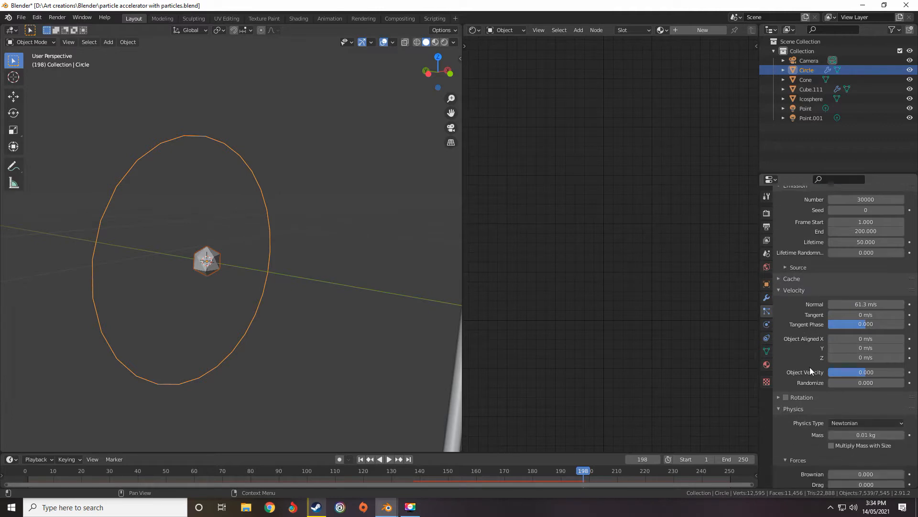
scroll(805, 336, "up", 9)
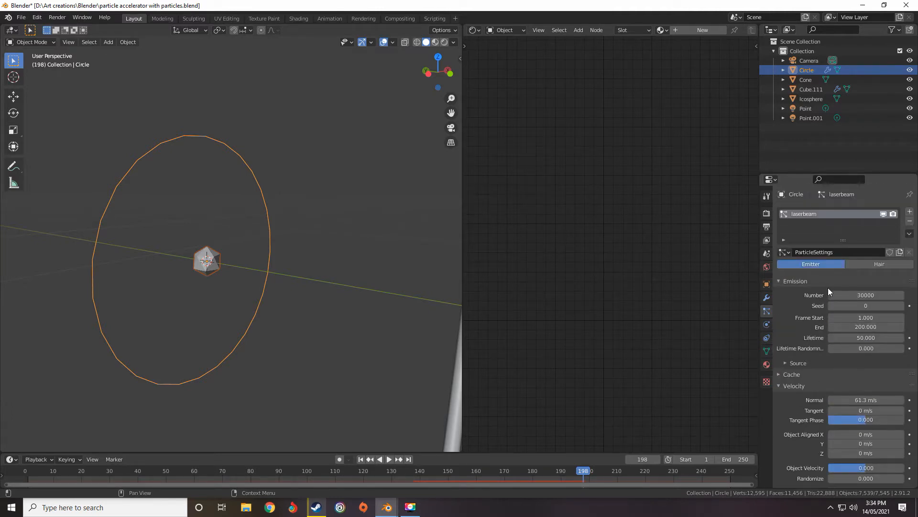
Set the laserbeam particle system's emission source to Vertices
left_click(793, 363)
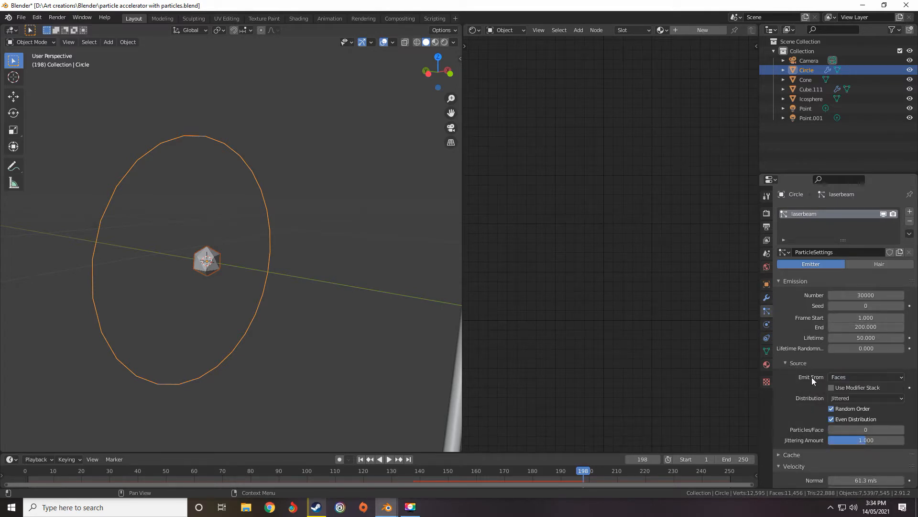
left_click(838, 376)
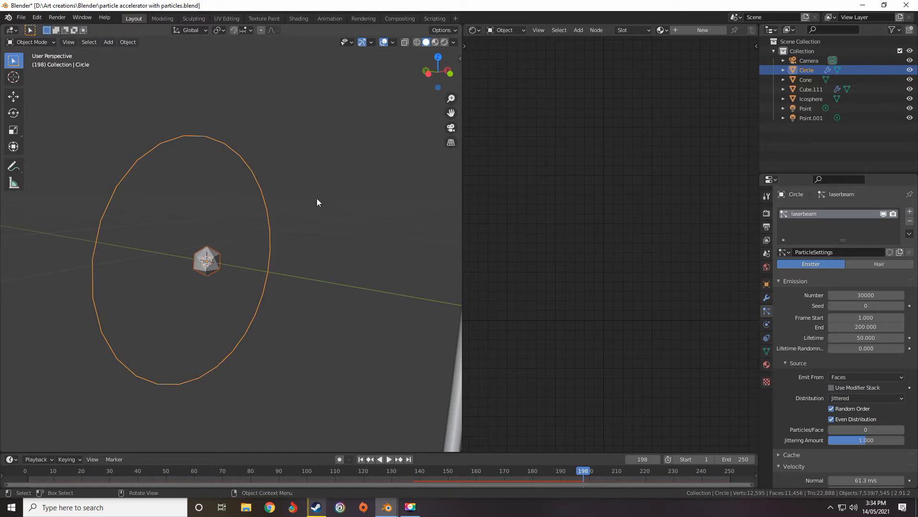
middle_click_drag(220, 283, 207, 250)
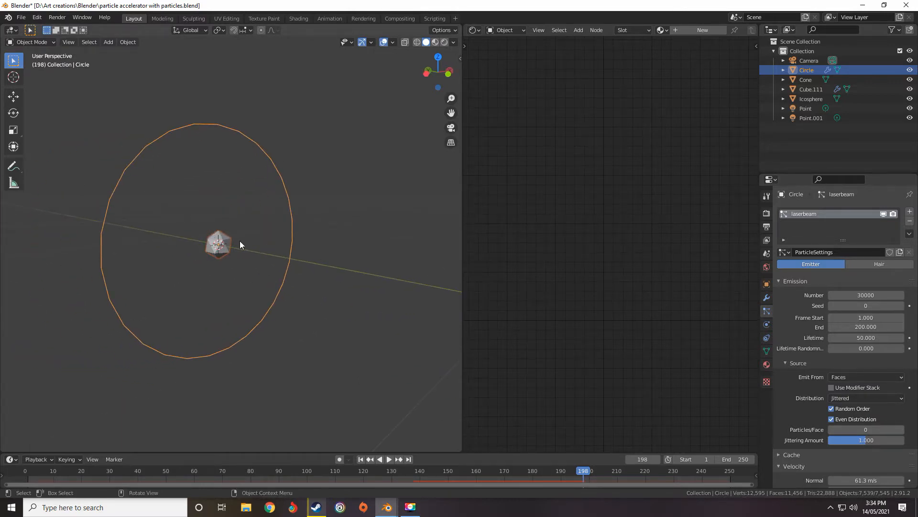
left_click(864, 377)
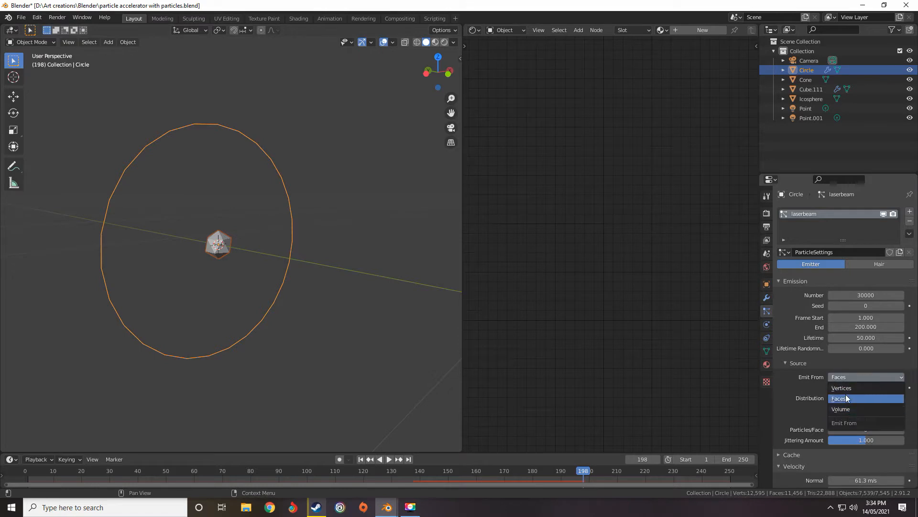
left_click(845, 387)
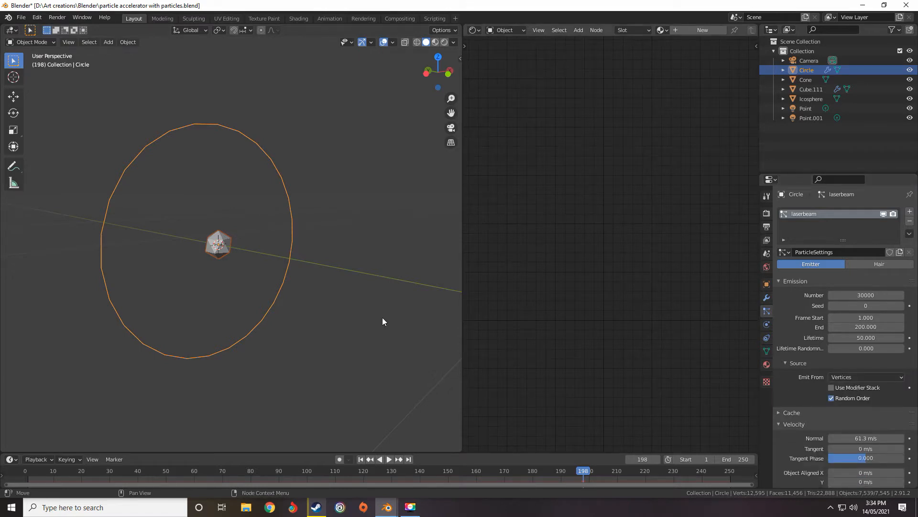
Delete only the edges and faces of the circle emitter, keeping its vertices
middle_click_drag(382, 317, 327, 294)
scroll(317, 287, "up", 2)
scroll(327, 294, "up", 3)
scroll(333, 295, "down", 4)
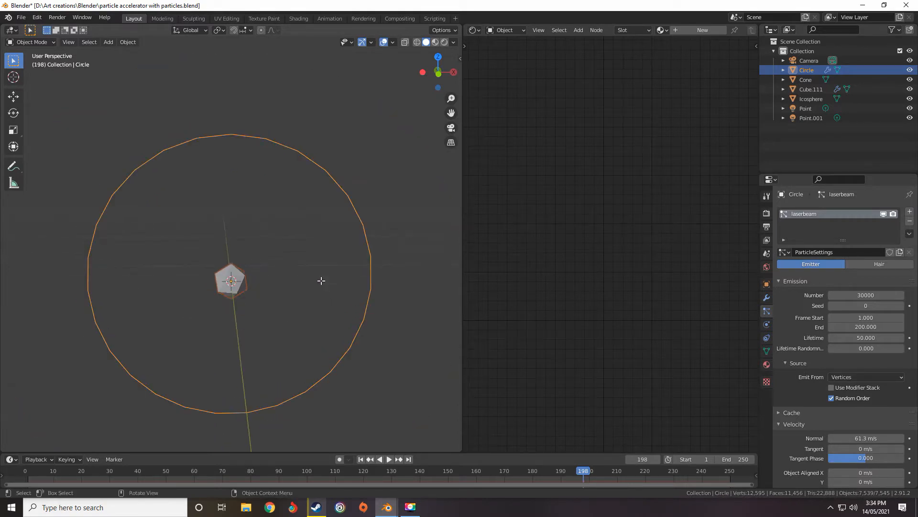
key("Tab")
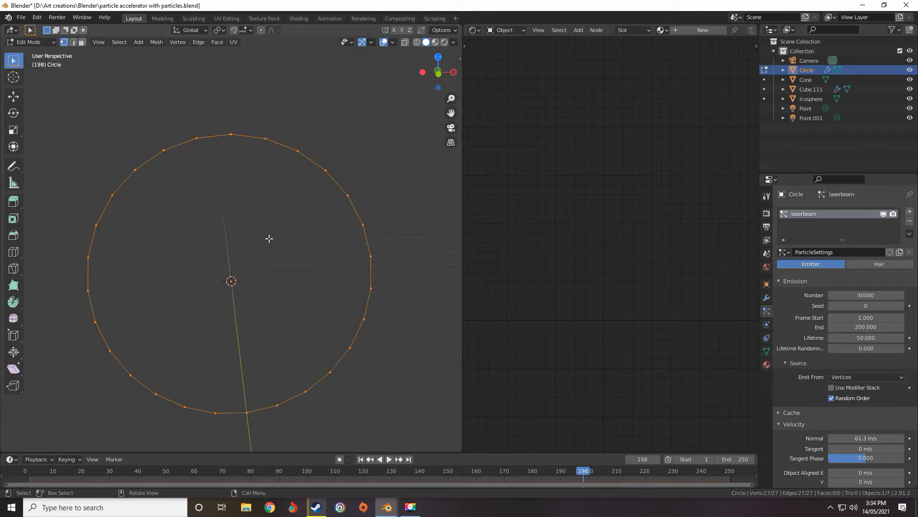
key("alt+a")
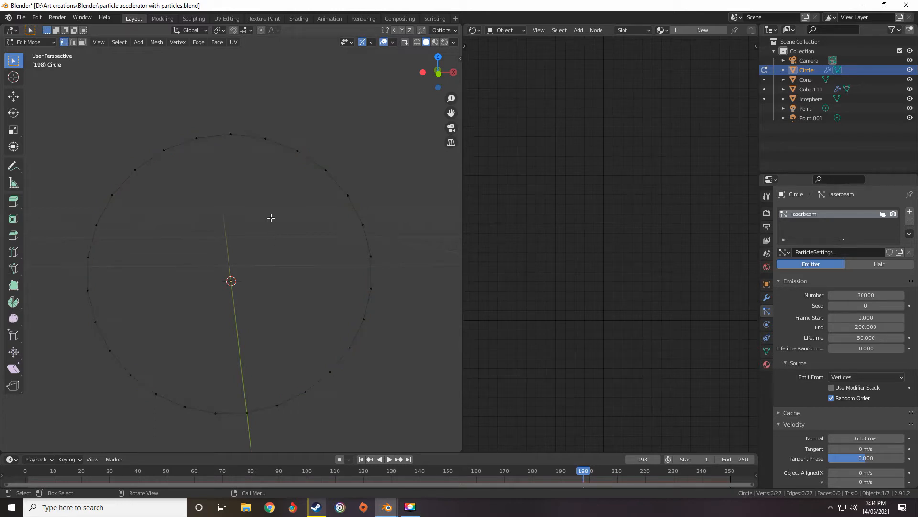
key("a")
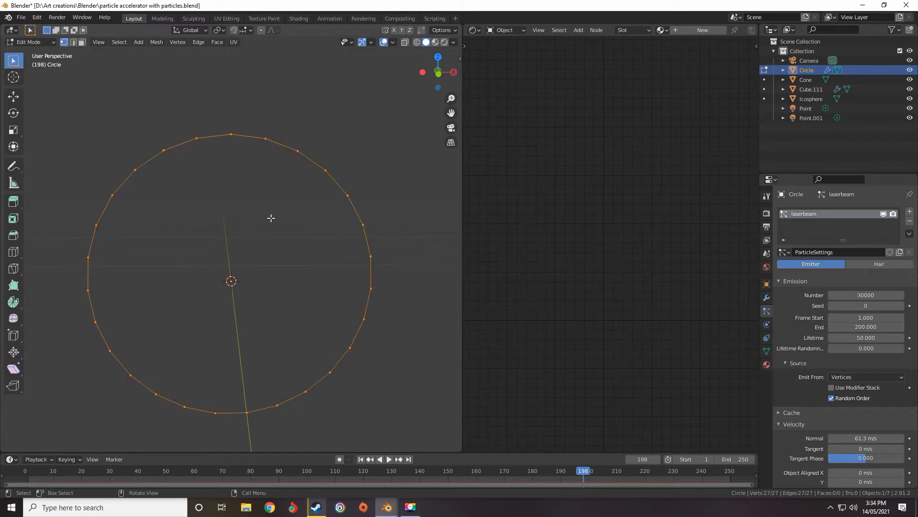
key("x")
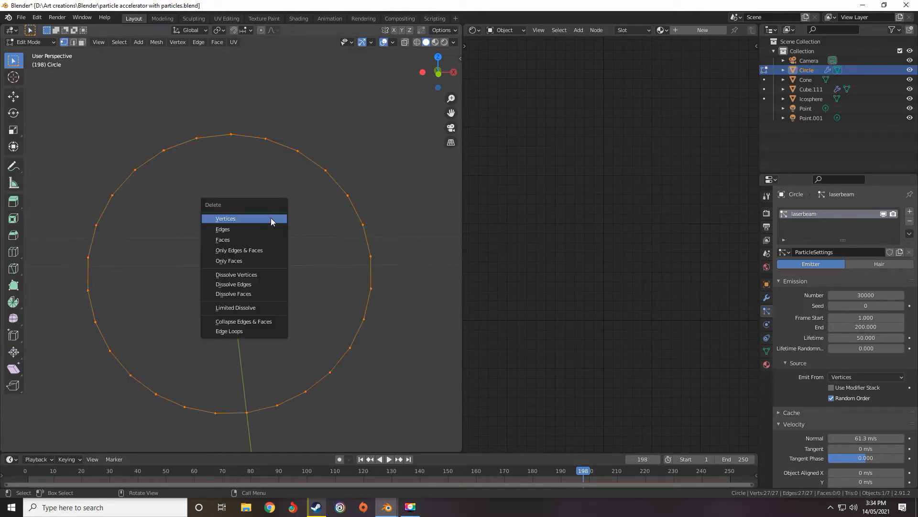
left_click(242, 252)
Separate all of the circle's vertices by loose parts into individual emitter objects and return to Object Mode
key("a")
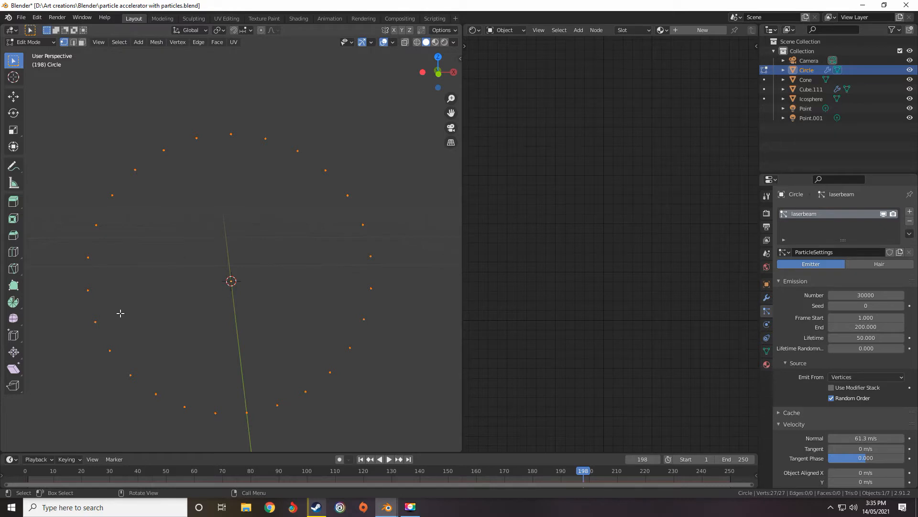
key("p")
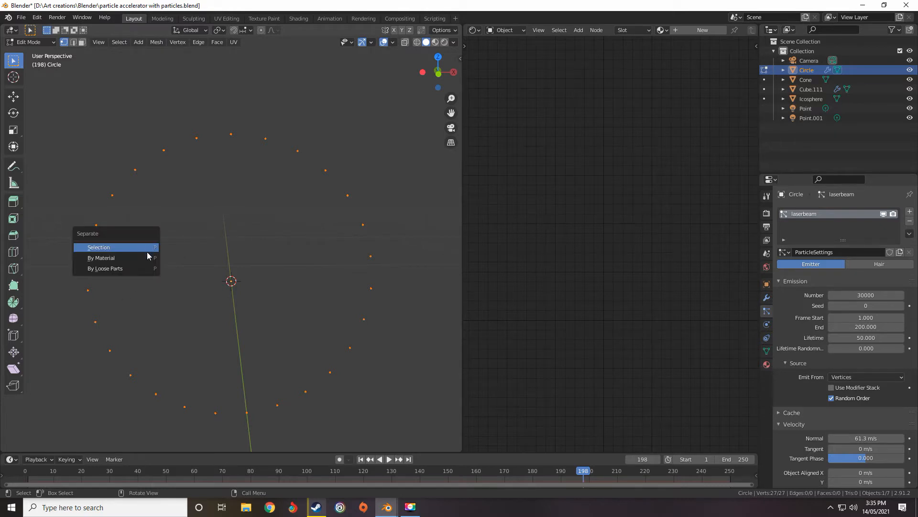
left_click(112, 269)
scroll(170, 226, "down", 2)
middle_click_drag(170, 226, 193, 231)
scroll(194, 231, "up", 4)
key("Tab")
middle_click_drag(365, 215, 271, 226, "shift")
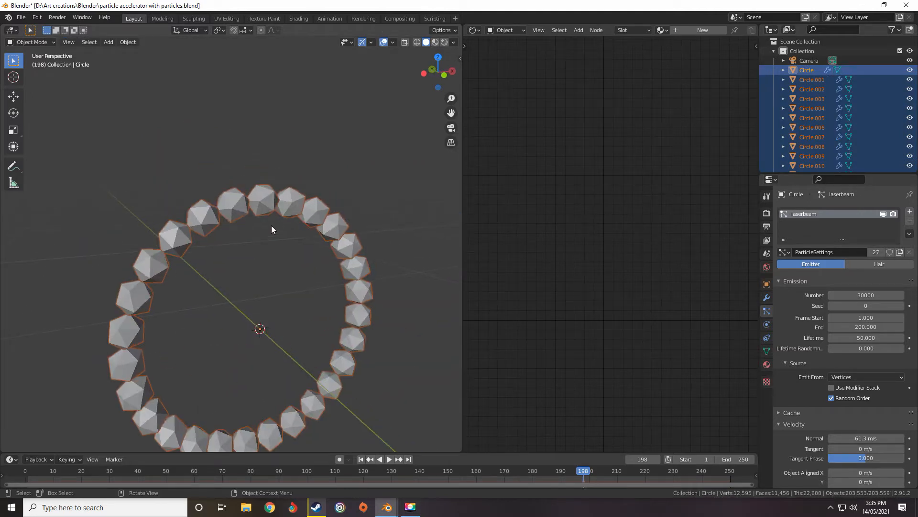
Select a single emitter of the circle and set its laserbeam particle number to 3000
left_click(268, 197)
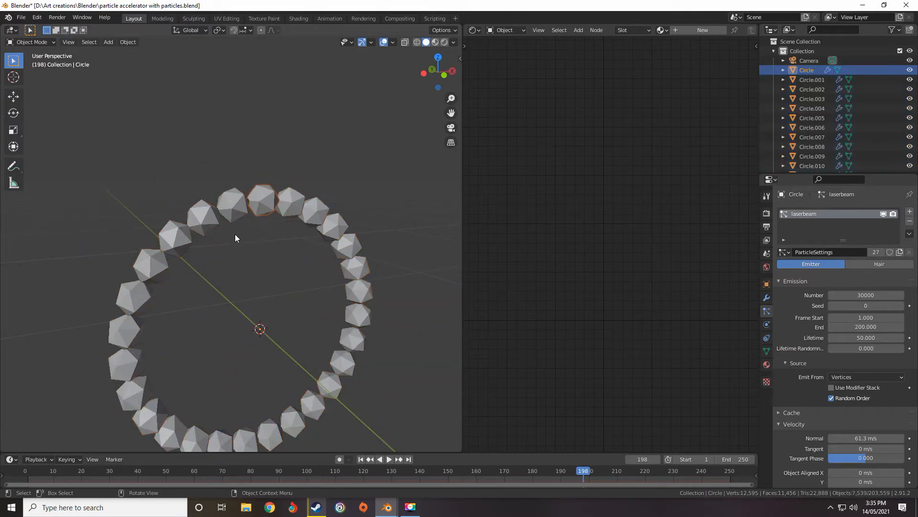
scroll(242, 229, "down", 2)
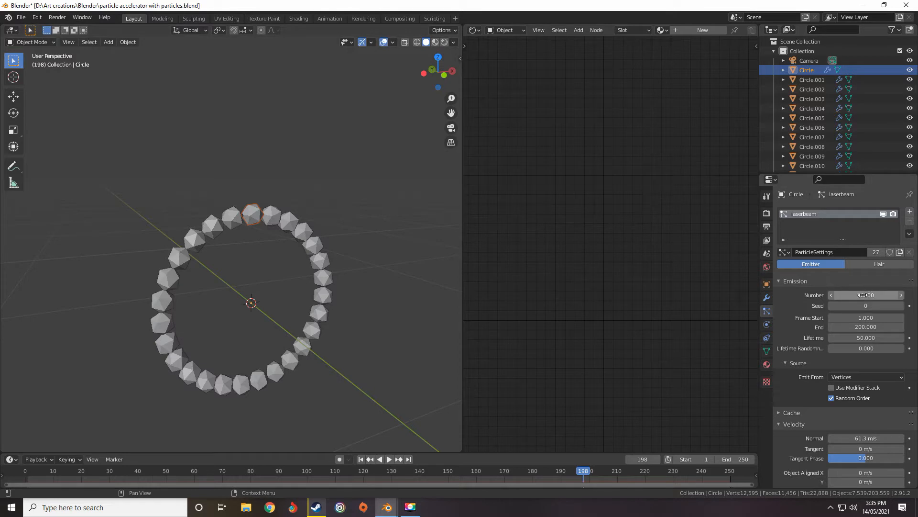
scroll(313, 275, "down", 4)
middle_click_drag(313, 276, 330, 283)
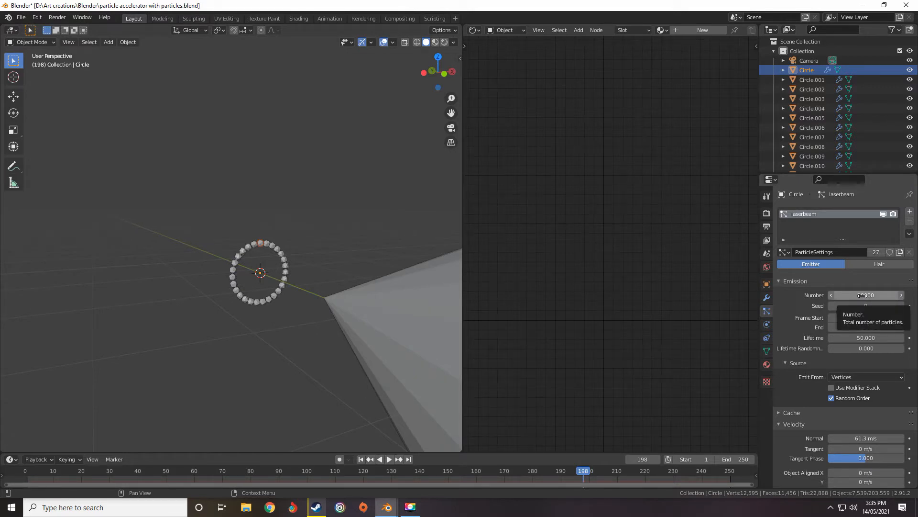
left_click(863, 295)
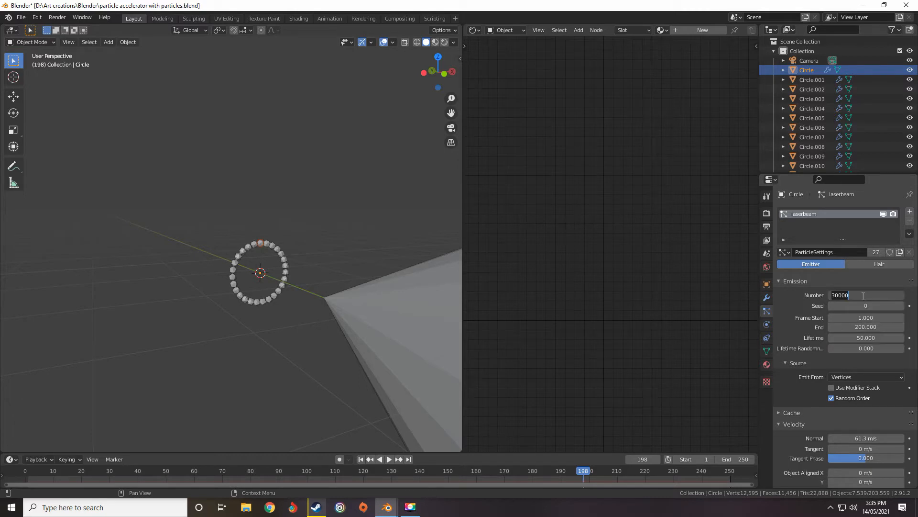
key("BackSpace")
key("Return")
Select a neighbouring emitter on the ring and play the animation to check how its particles travel
middle_click_drag(367, 355, 298, 332)
left_click(244, 267)
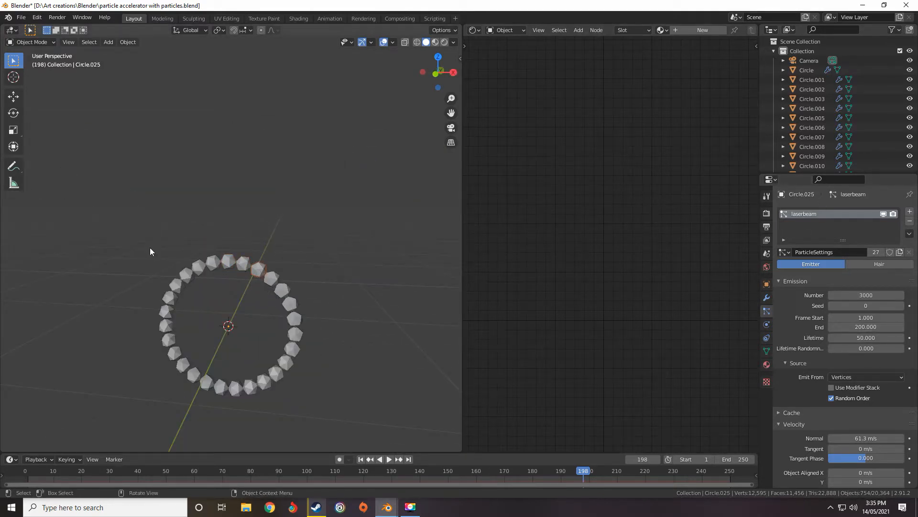
middle_click_drag(247, 372, 282, 311)
left_click(389, 461)
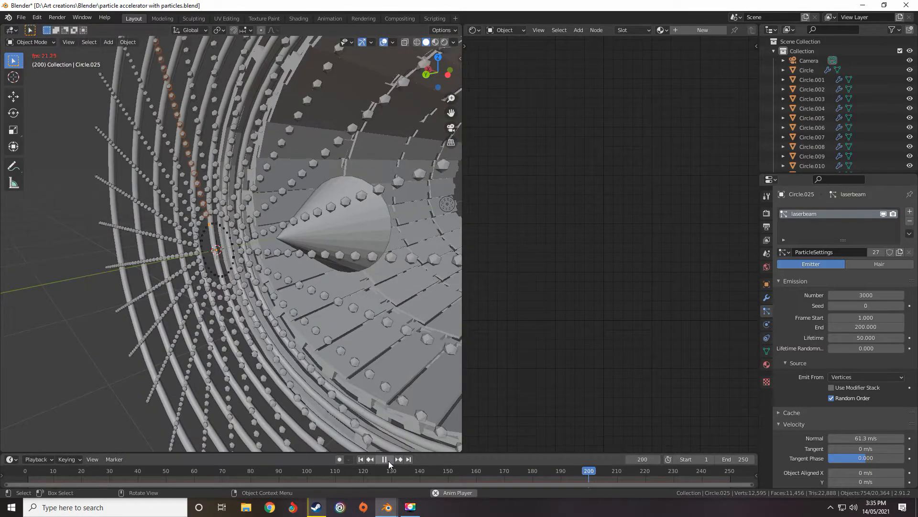
left_click(388, 460)
middle_click_drag(359, 422, 214, 295)
Inspect the emitter's mesh in Edit Mode and play the animation from frame 1 to check the particle directions
key("Tab")
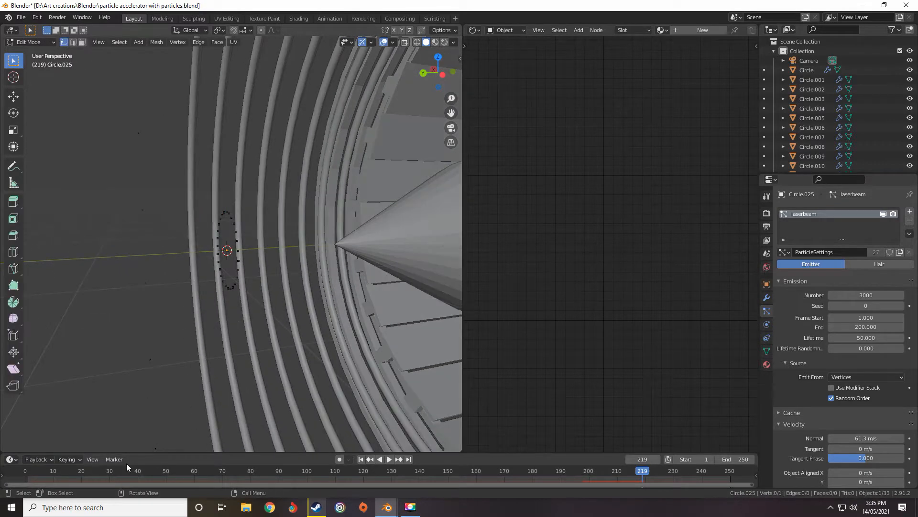
key("shift+Left")
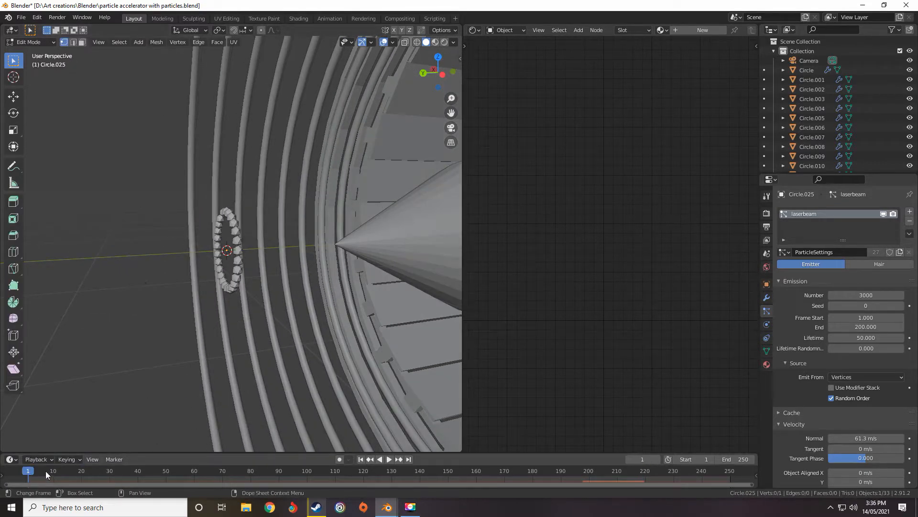
left_click(389, 459)
middle_click_drag(238, 306, 191, 268)
key("Tab")
scroll(260, 288, "up", 3)
scroll(263, 286, "up", 3)
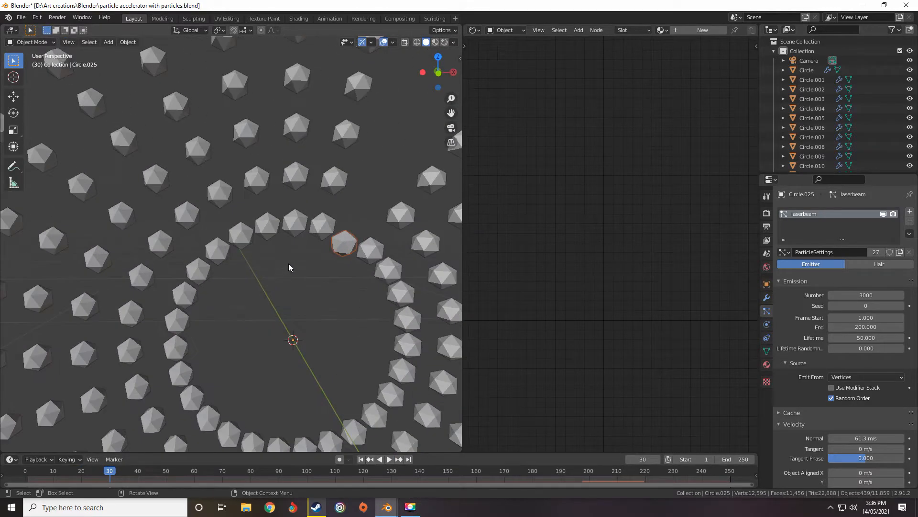
scroll(290, 264, "down", 4)
Check the single emitter's vertex in Edit Mode, return to Object Mode and switch the viewport to wireframe shading
key("Tab")
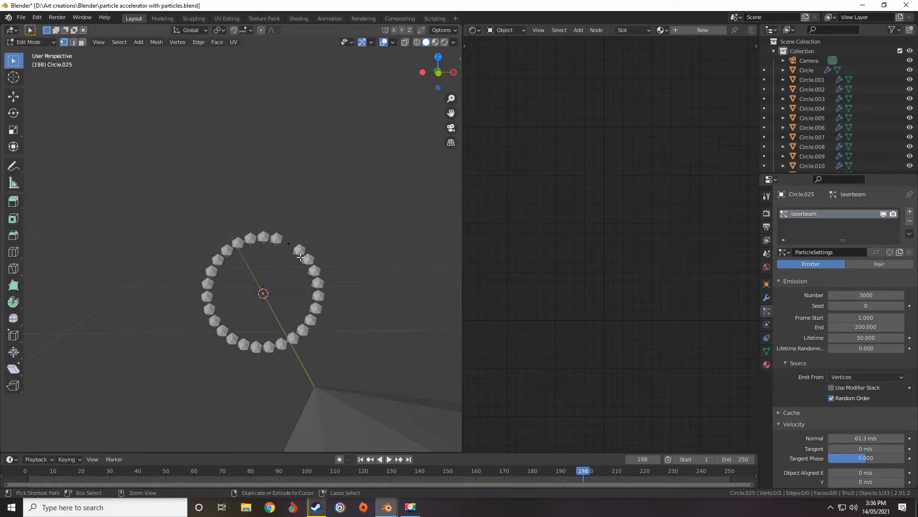
key("Tab")
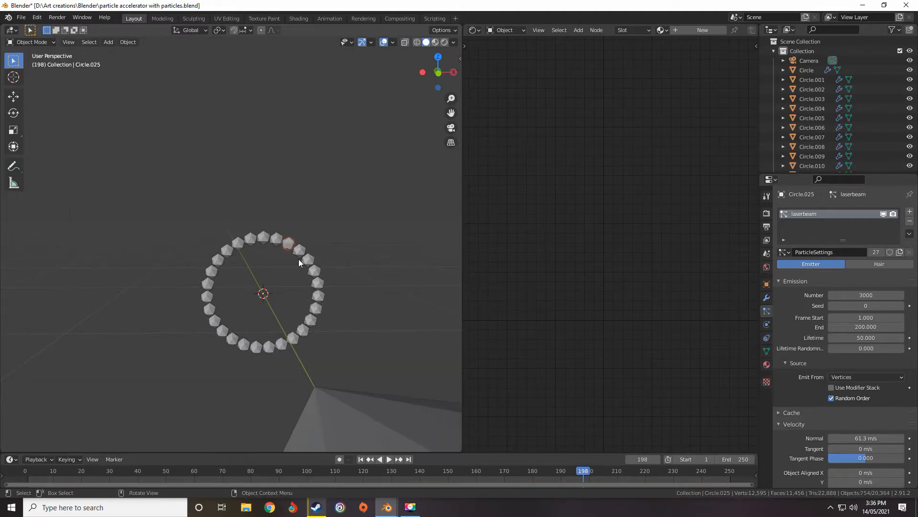
middle_click_drag(286, 260, 278, 266)
scroll(278, 266, "up", 4)
scroll(278, 266, "down", 4)
key("z")
left_click(232, 266)
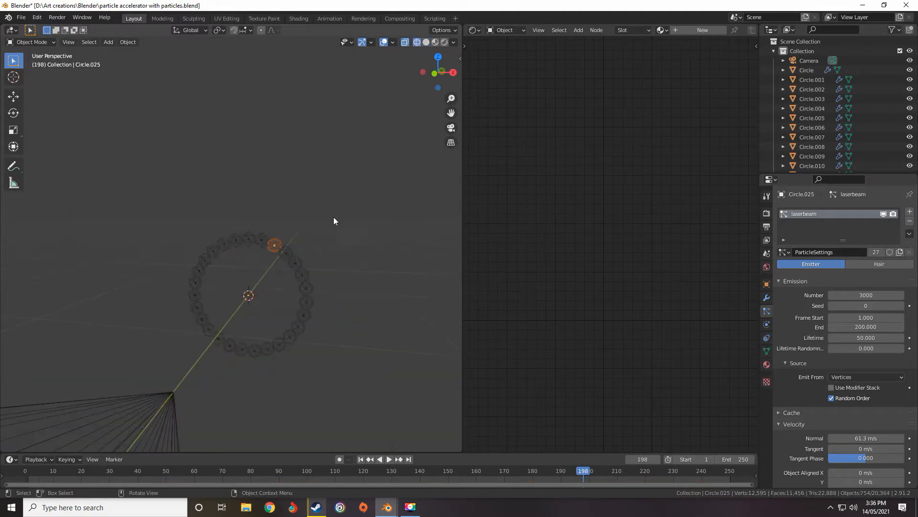
Try to box-select the whole ring of emitters
mouse_move(357, 182)
left_mouse_down()
mouse_move(244, 321)
mouse_move(174, 377)
left_mouse_up()
key("Tab")
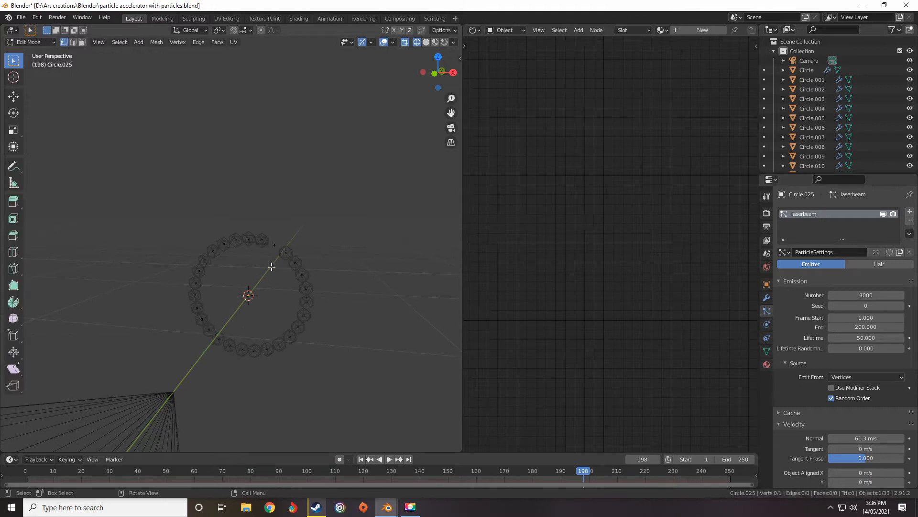
key("Tab")
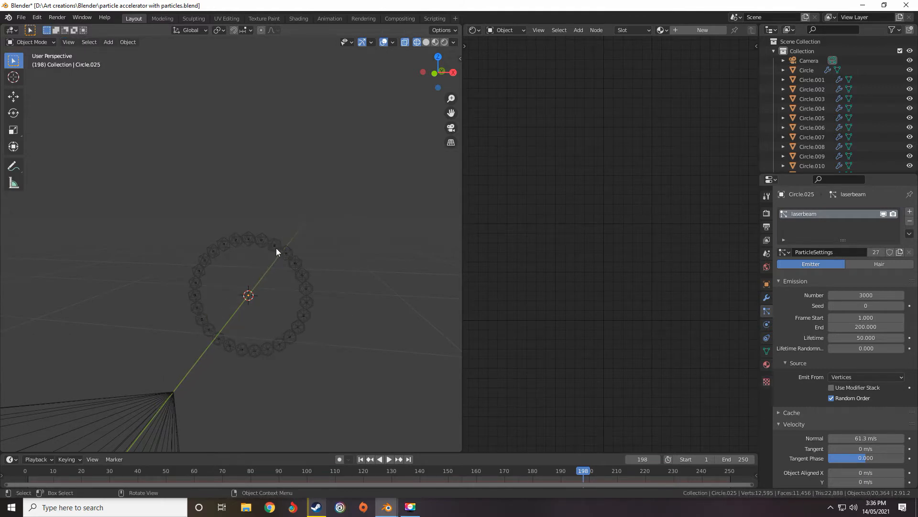
left_click(262, 238)
left_click_drag(383, 223, 234, 302)
Select the emitters along the upper arc and both sides of the ring
left_click(277, 240)
left_click(261, 234, "shift")
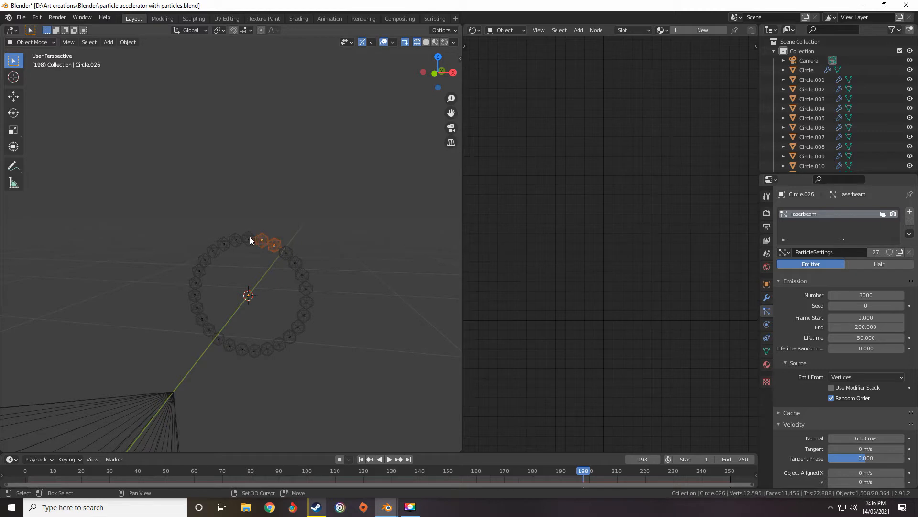
left_click(249, 237, "shift")
left_click(236, 239, "shift")
left_click(217, 250, "shift")
left_click_drag(223, 254, 168, 304, "shift")
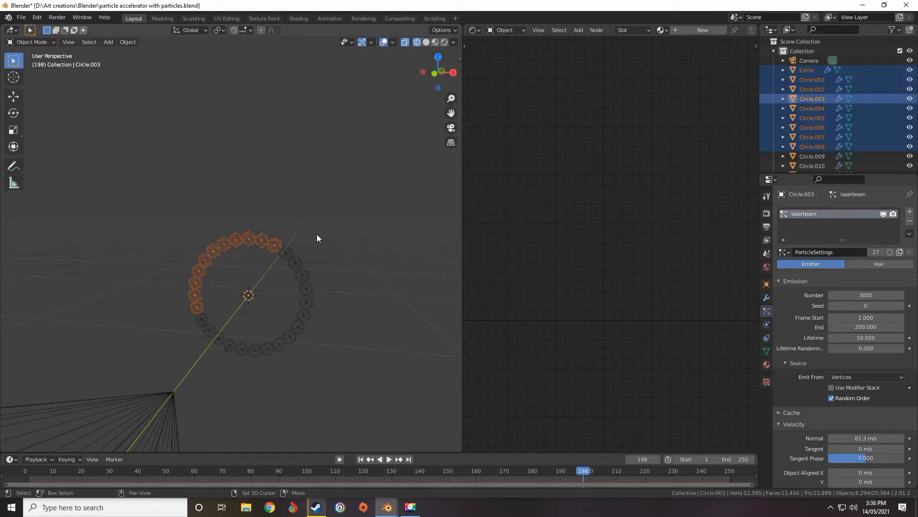
left_click_drag(316, 234, 172, 366)
left_click_drag(337, 222, 276, 317, "shift")
Add the remaining emitters along the lower arc of the ring to the selection
middle_click_drag(219, 314, 311, 249)
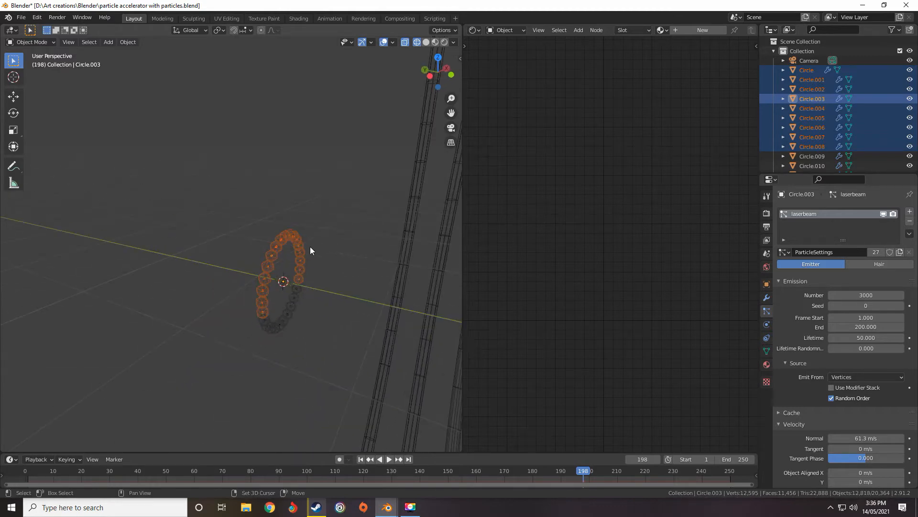
left_click_drag(316, 241, 228, 368, "shift")
left_click_drag(307, 267, 269, 330, "shift")
middle_click_drag(269, 330, 227, 268)
scroll(227, 268, "up", 3)
left_click_drag(261, 117, 215, 240, "shift")
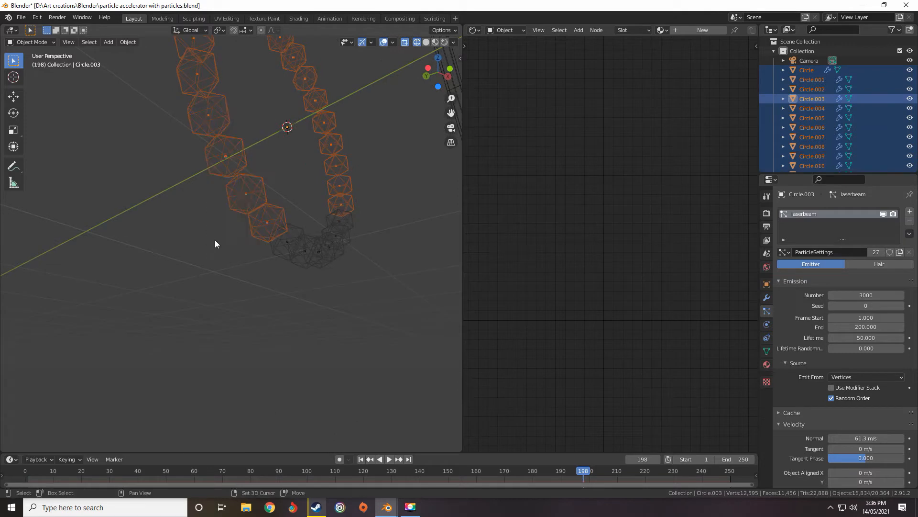
left_click_drag(343, 176, 237, 300, "shift")
middle_click_drag(346, 230, 245, 246)
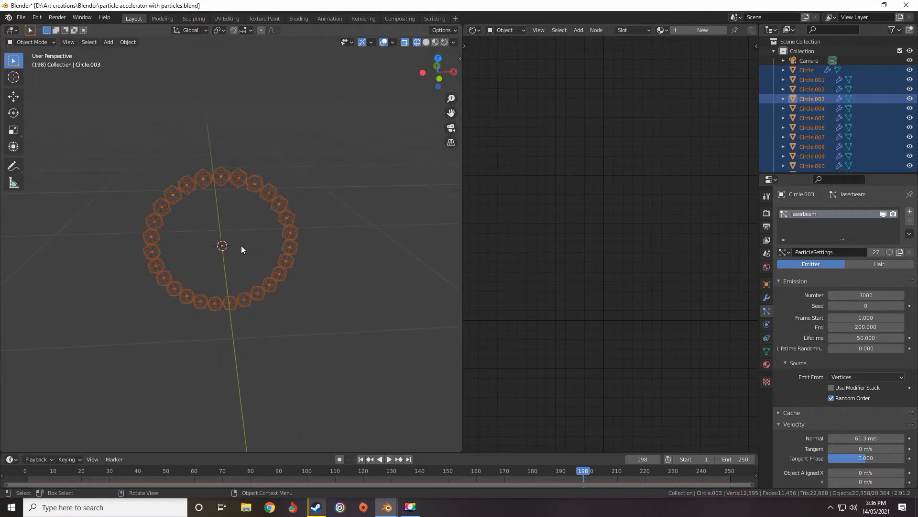
Extrude every emitter's vertex in Edit Mode, scaling the new vertices outward by about 1.07
key("Tab")
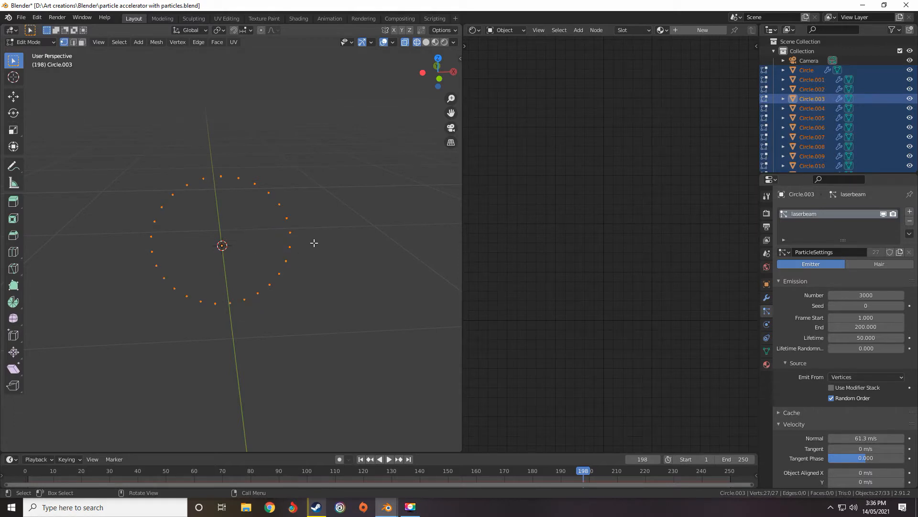
key("e")
key("s")
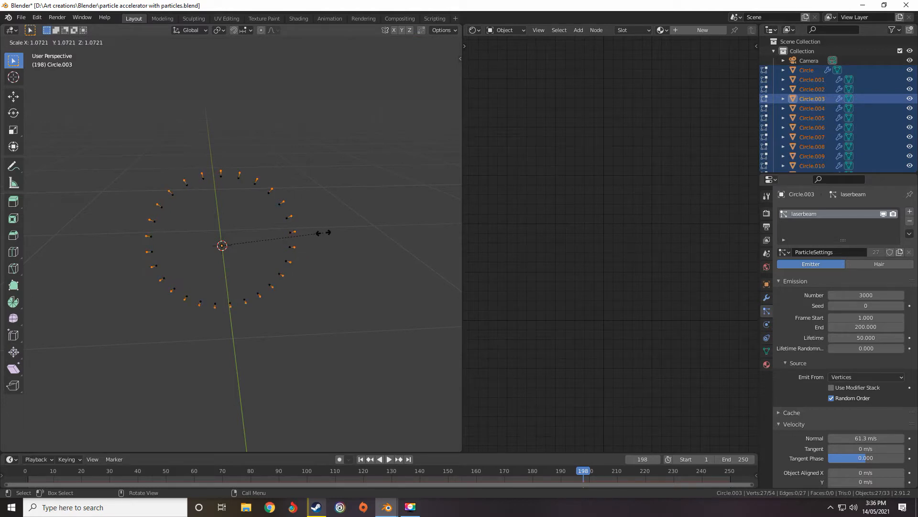
left_click(328, 233)
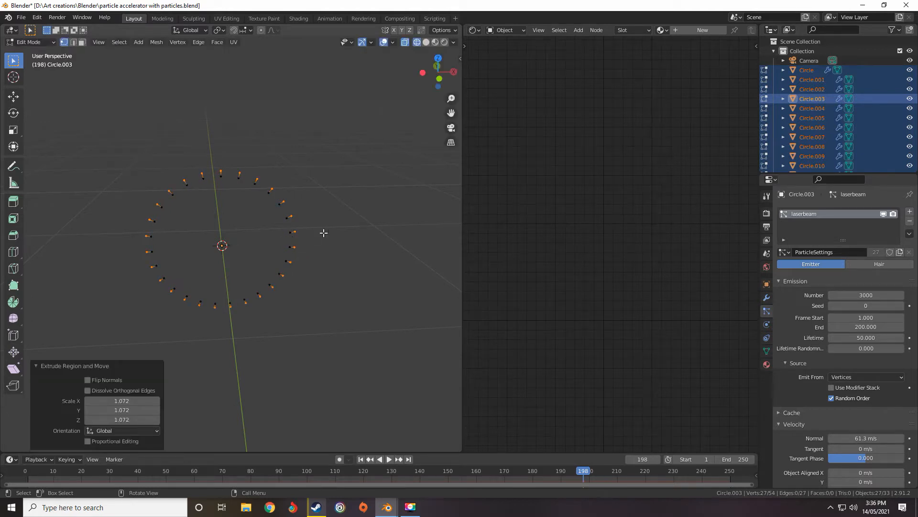
Extrude all the short edges into faces, rotated about 5 degrees around the global Y axis, and return to Object Mode
key("a")
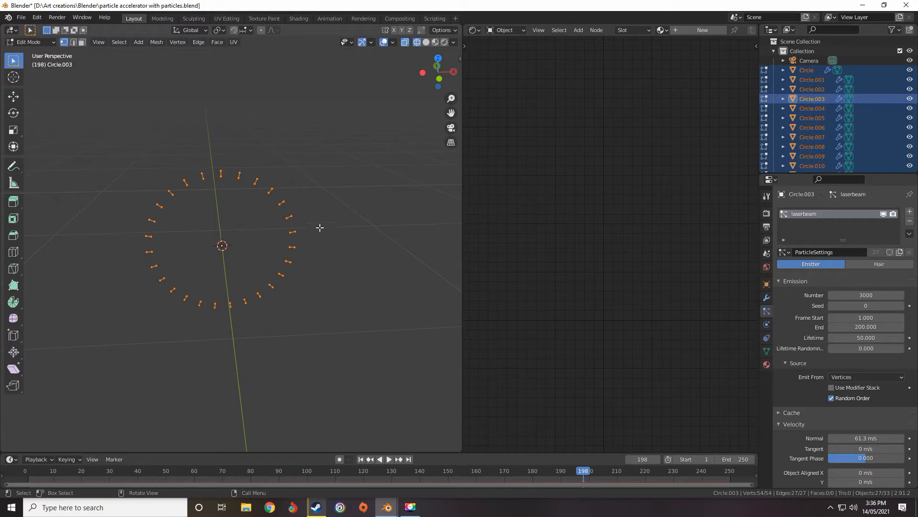
key("e")
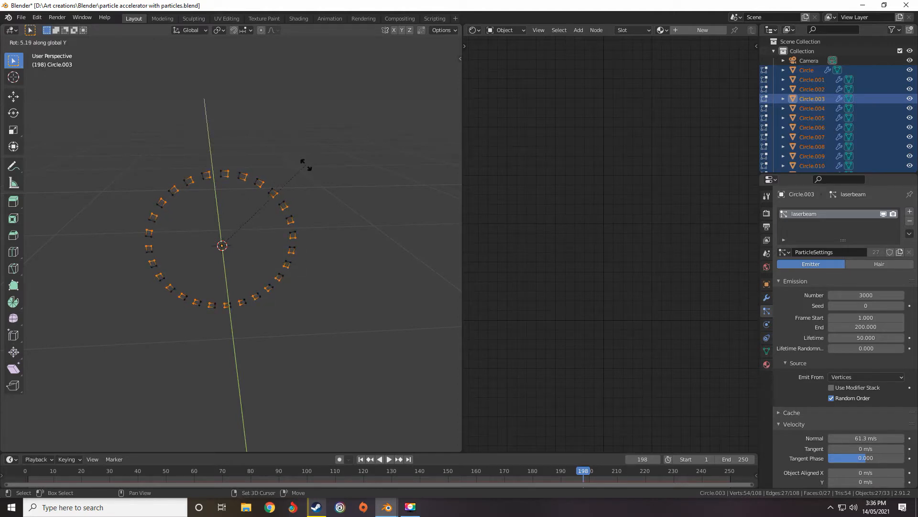
left_click(308, 165)
key("Tab")
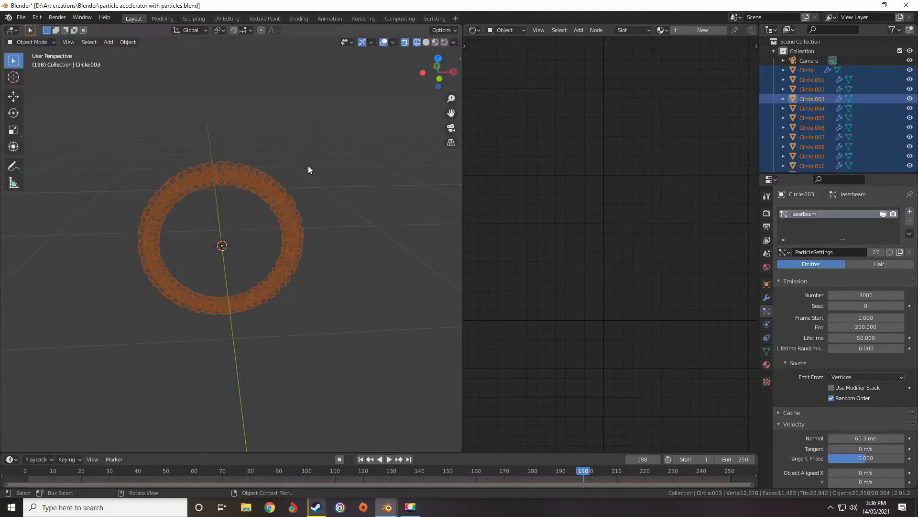
key("Tab")
middle_click_drag(298, 183, 325, 206)
key("Tab")
Set the laserbeam particle system's emission source to Faces and switch the viewport back to solid shading
scroll(317, 206, "down", 3)
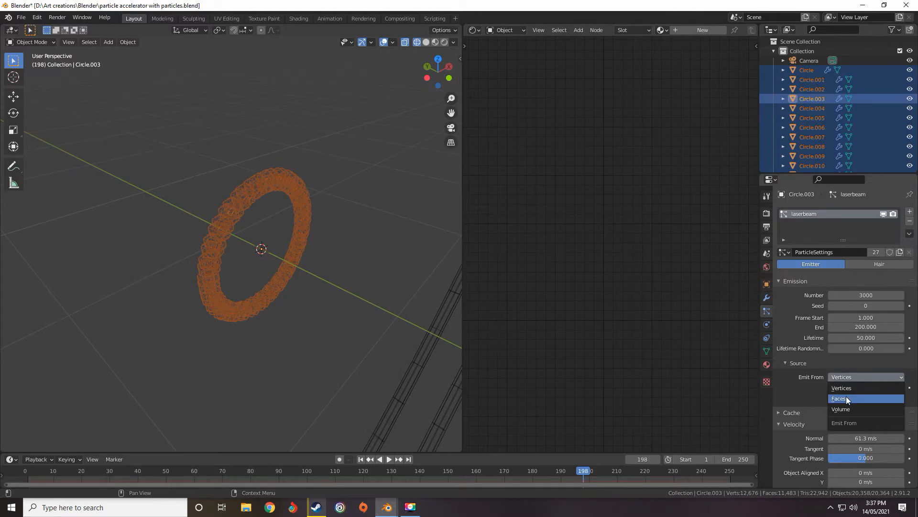
left_click(845, 398)
middle_click_drag(369, 312, 282, 276)
key("shift+z")
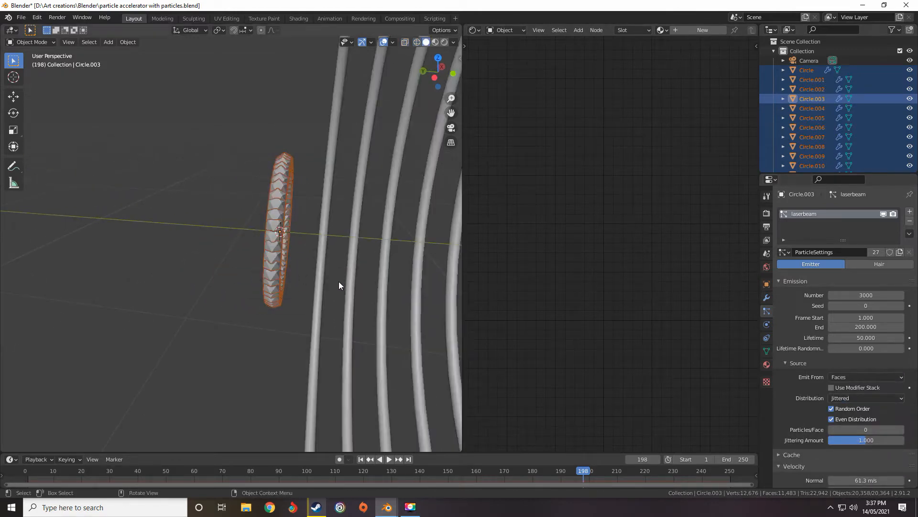
Play the animation from the start of the timeline and inspect which way the ring of particles is emitted
middle_click_drag(338, 286, 218, 467)
left_click(24, 470)
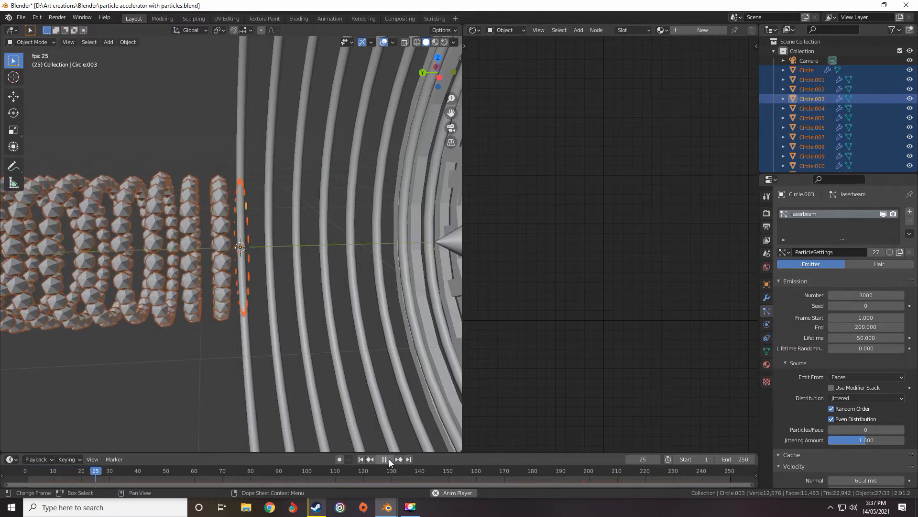
left_click(389, 458)
middle_click_drag(283, 314, 291, 318)
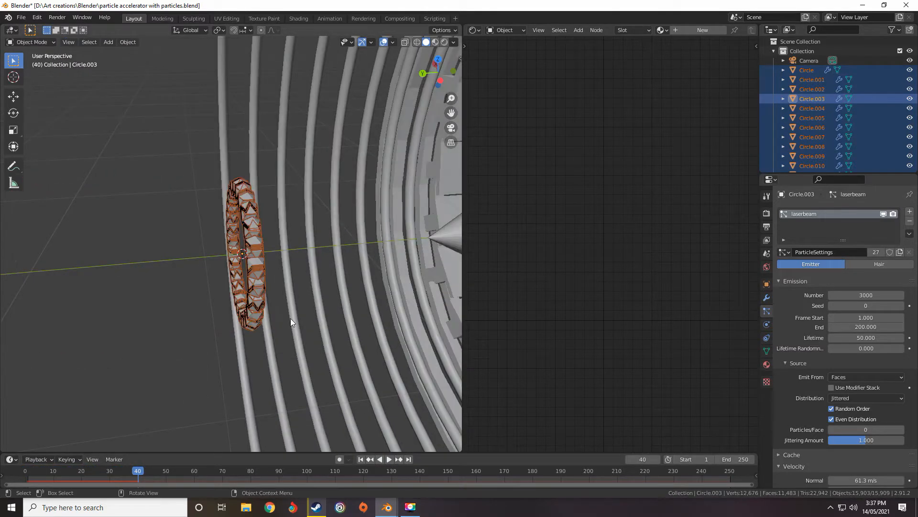
middle_click_drag(295, 248, 245, 233)
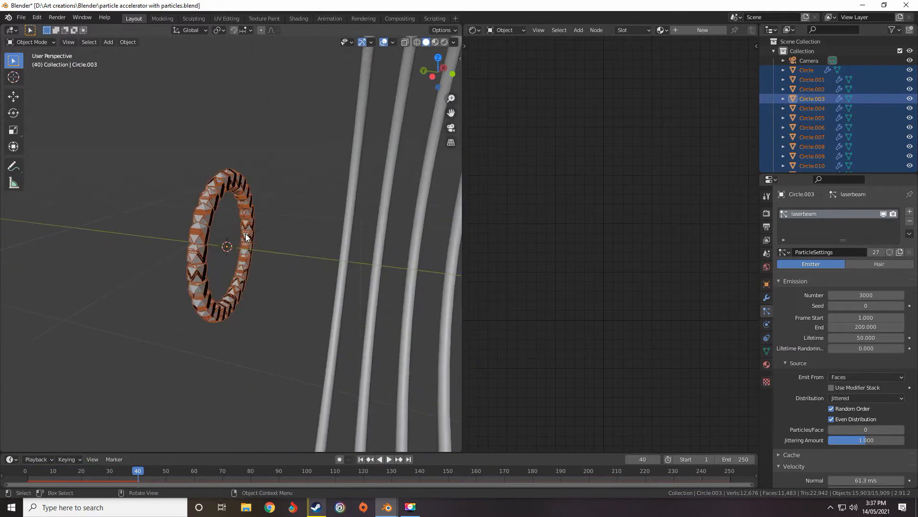
scroll(274, 218, "up", 2)
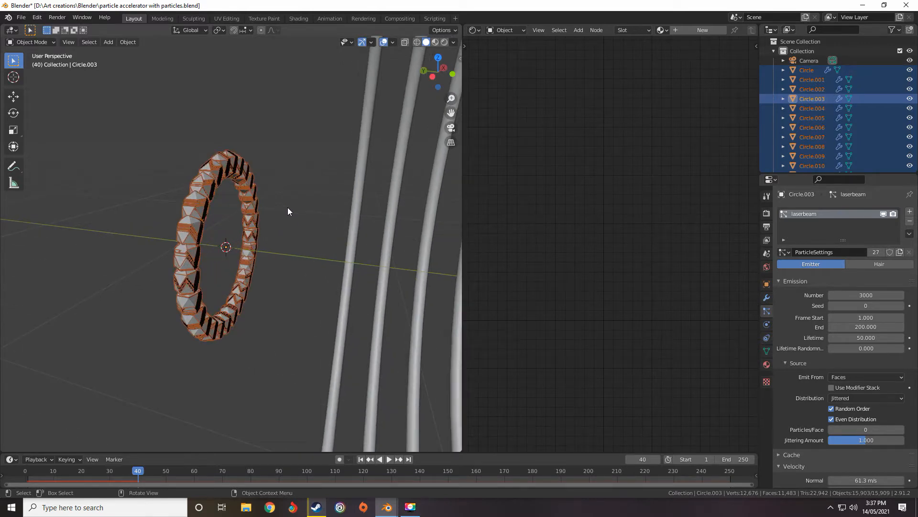
Set the transform pivot point to Median Point for rotating the selected emitters
key("r")
right_click(287, 204)
left_click(220, 30)
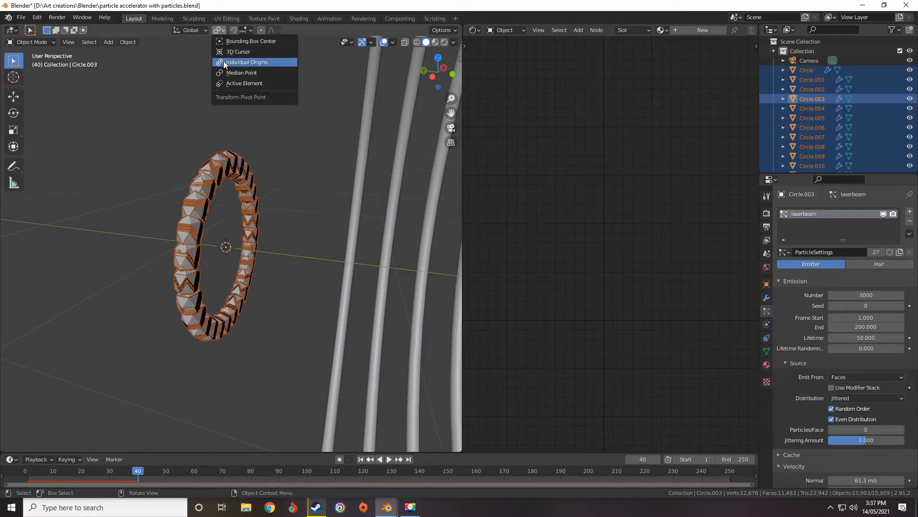
left_click(233, 75)
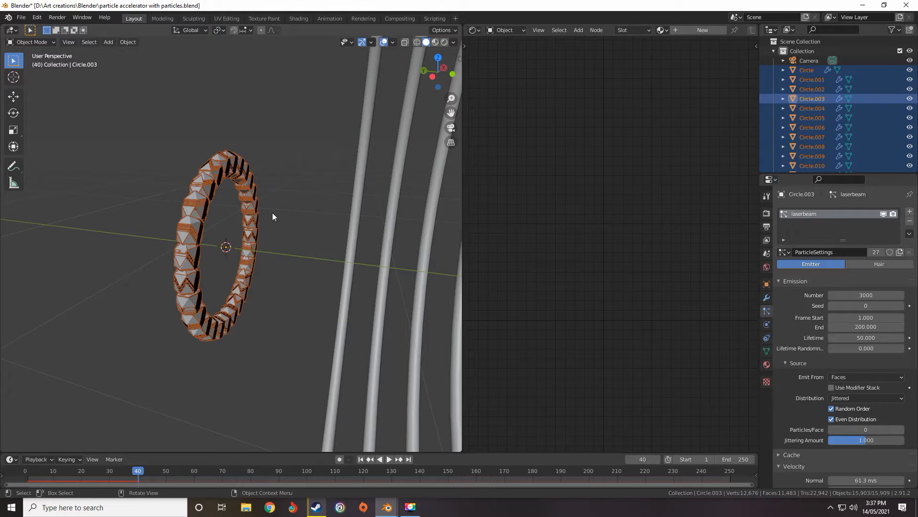
Rotate all selected emitters 180 degrees around the global X axis and play the animation to check the beam's direction
key("r")
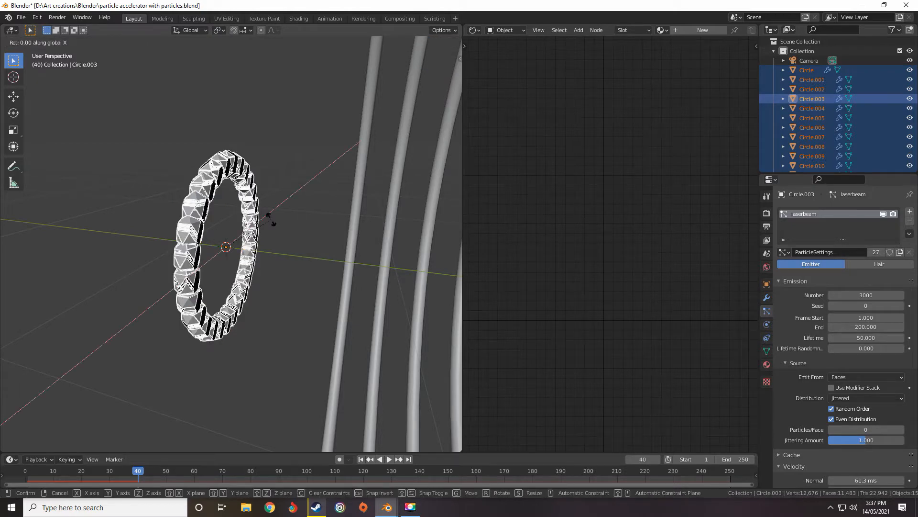
type("180")
key("Return")
middle_click_drag(270, 219, 358, 431)
left_click(389, 459)
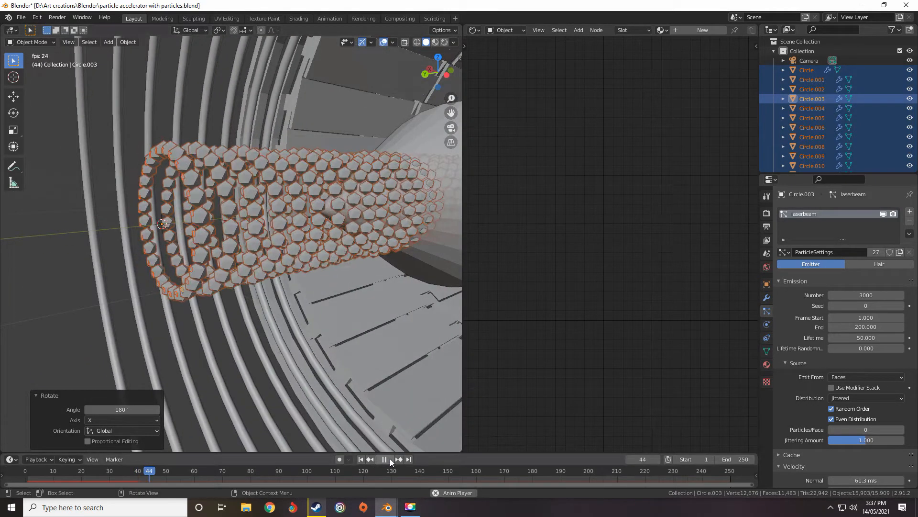
Stop the playback and enable Collision physics on the cone in front of the emitter ring
key("space")
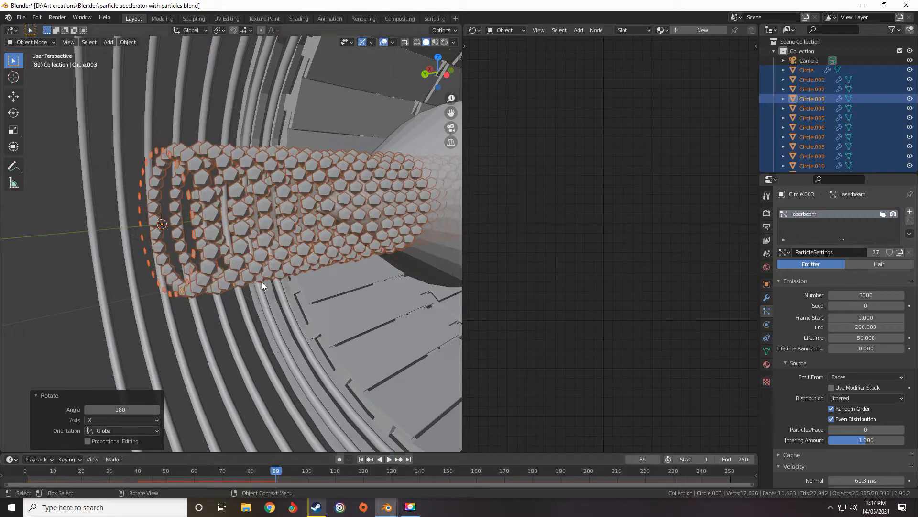
scroll(262, 286, "down", 5)
left_click(234, 129)
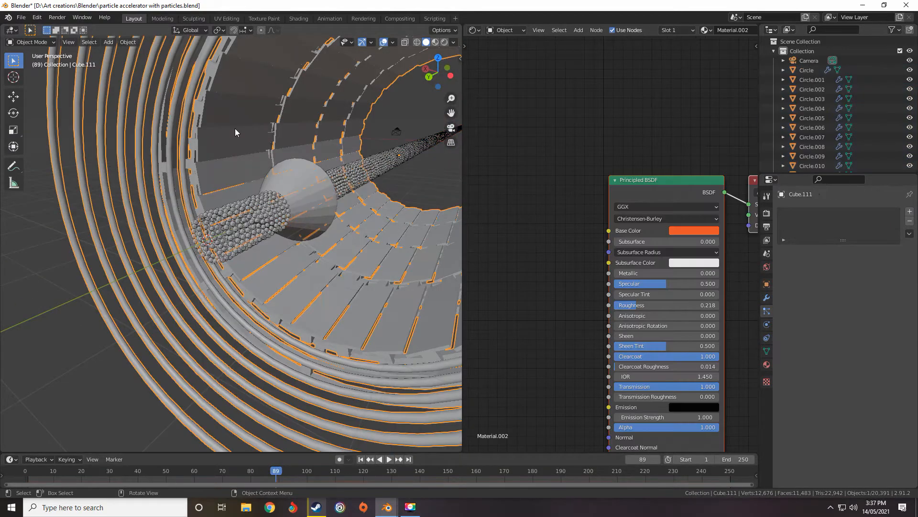
left_click(767, 365)
left_click(297, 179)
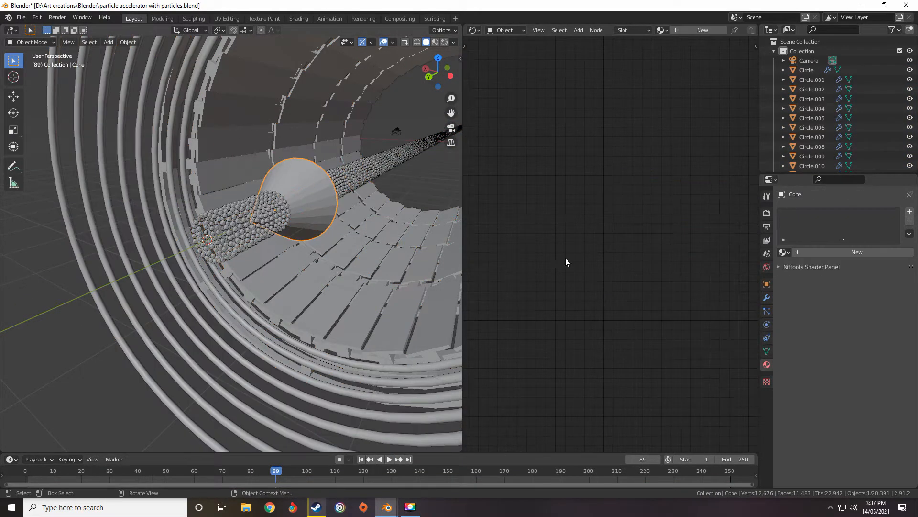
left_click(767, 325)
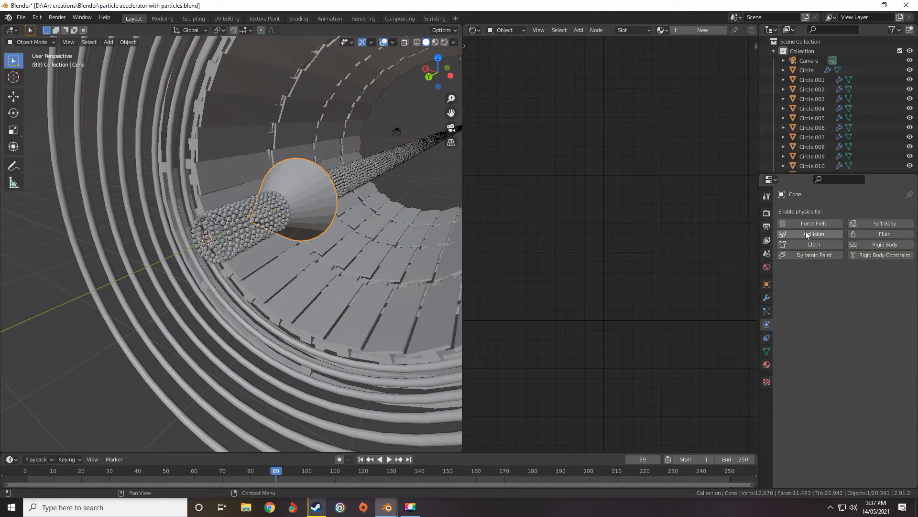
left_click(808, 235)
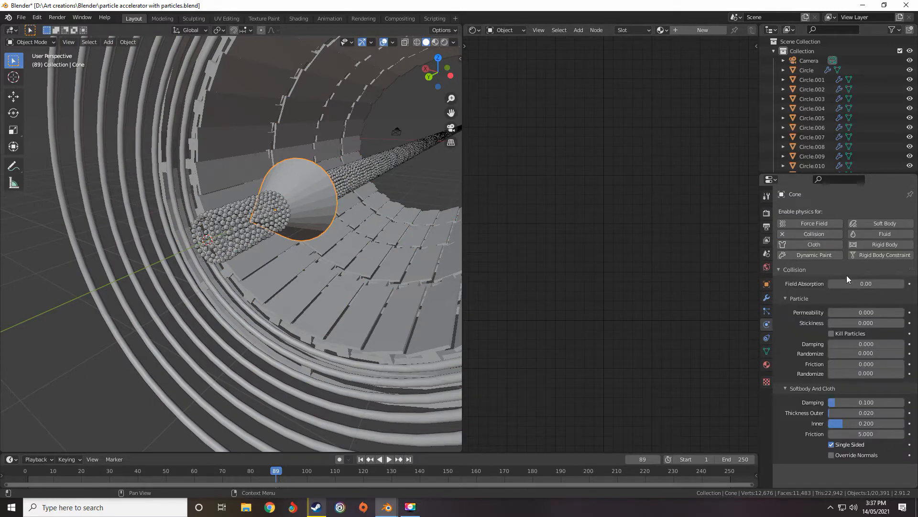
Play the animation from frame 0 and inspect how the particles deflect off the cone
middle_click_drag(364, 237, 225, 224)
left_click(186, 219)
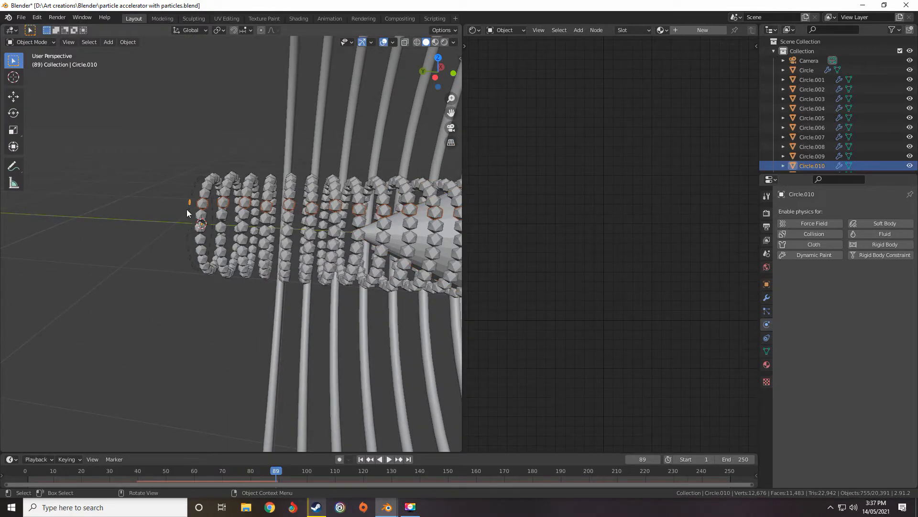
left_click(26, 471)
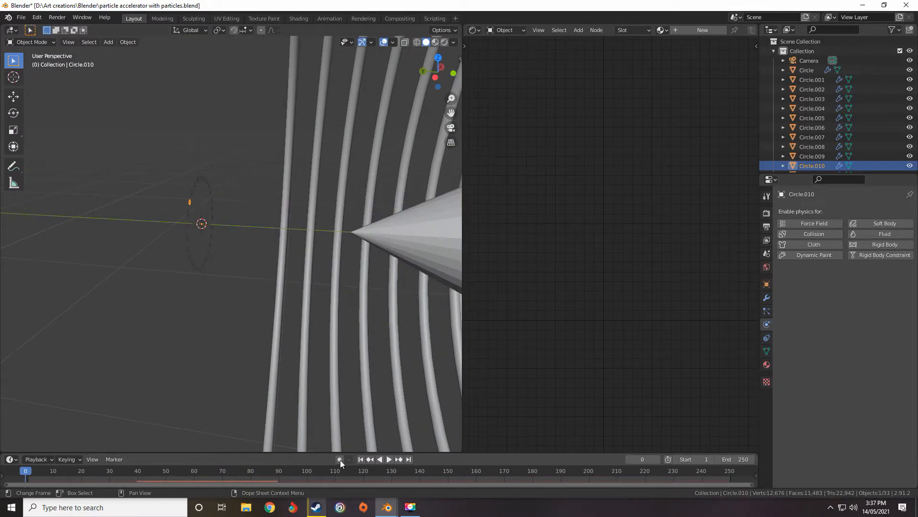
left_click(390, 458)
middle_click_drag(378, 349, 288, 276)
Move the cone about -0.89 m along the global Y axis and stop the playback
left_click(256, 257)
key("g")
key("y")
left_click(302, 286)
middle_click_drag(200, 288, 243, 288)
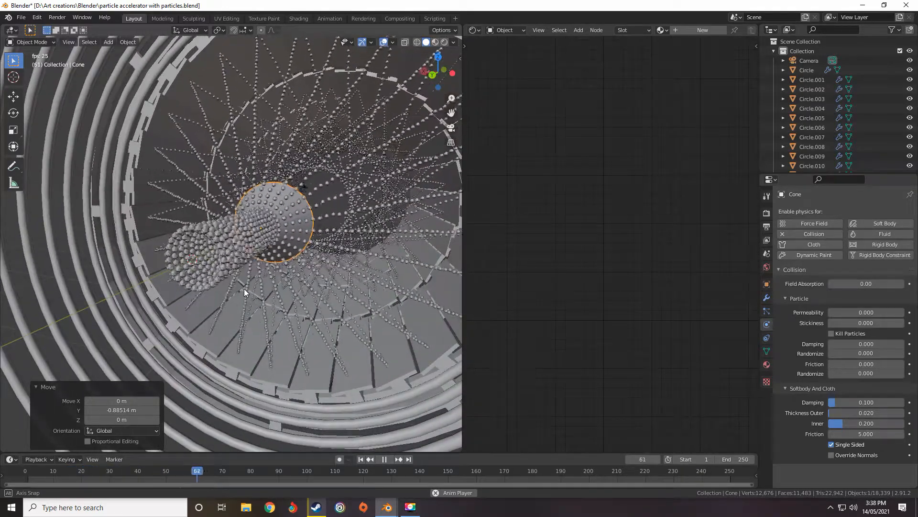
left_click(384, 458)
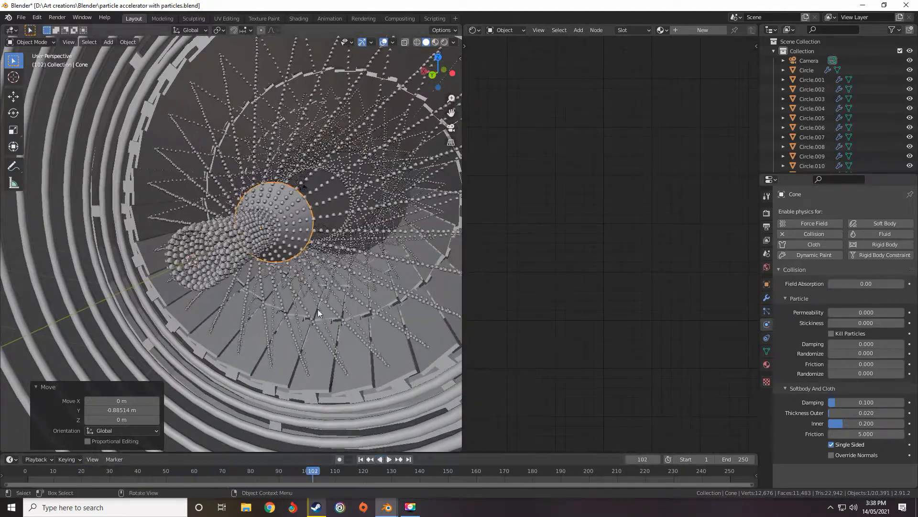
Select one circle emitter of the ring and set its laserbeam particle number to 6000
middle_click_drag(317, 309, 145, 252)
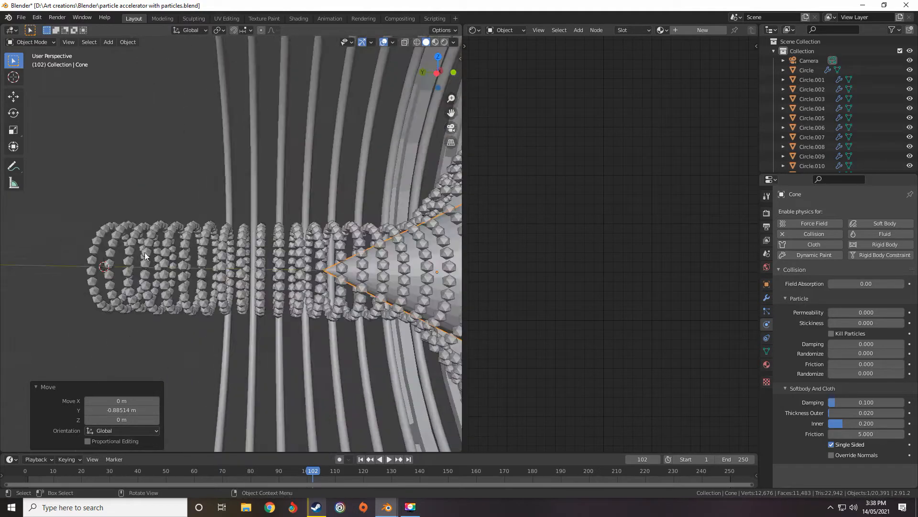
left_click(87, 239)
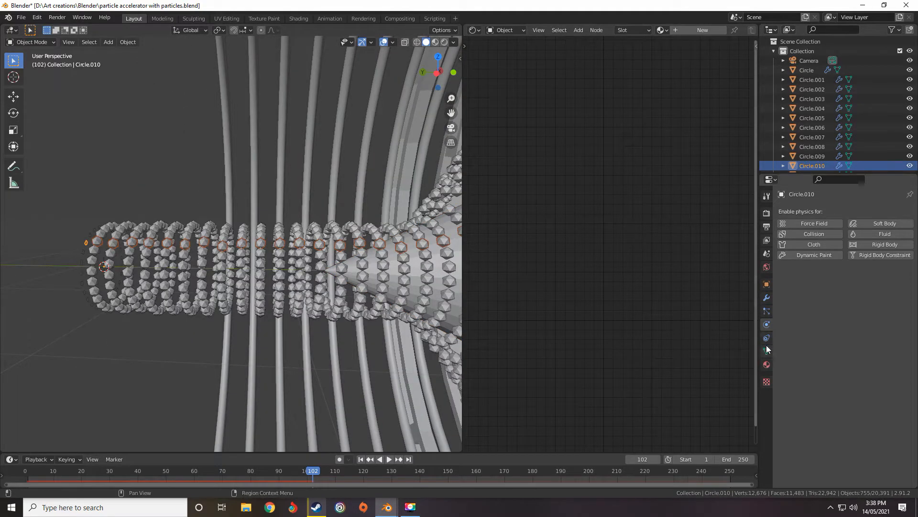
left_click(766, 311)
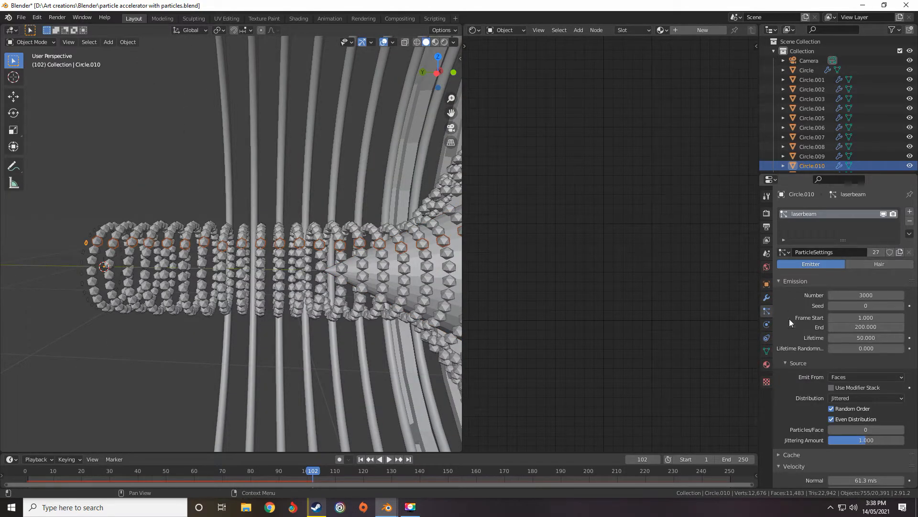
left_click(766, 351)
left_click(766, 324)
left_click(767, 312)
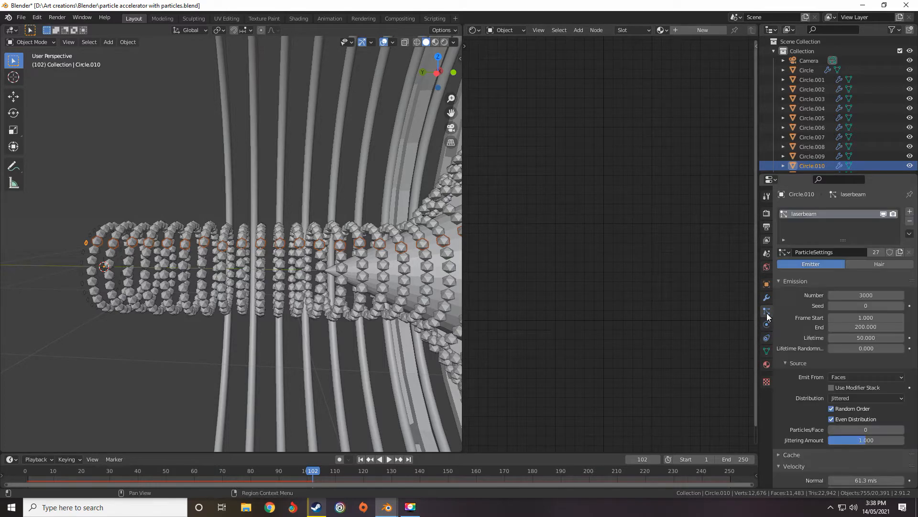
left_click(767, 351)
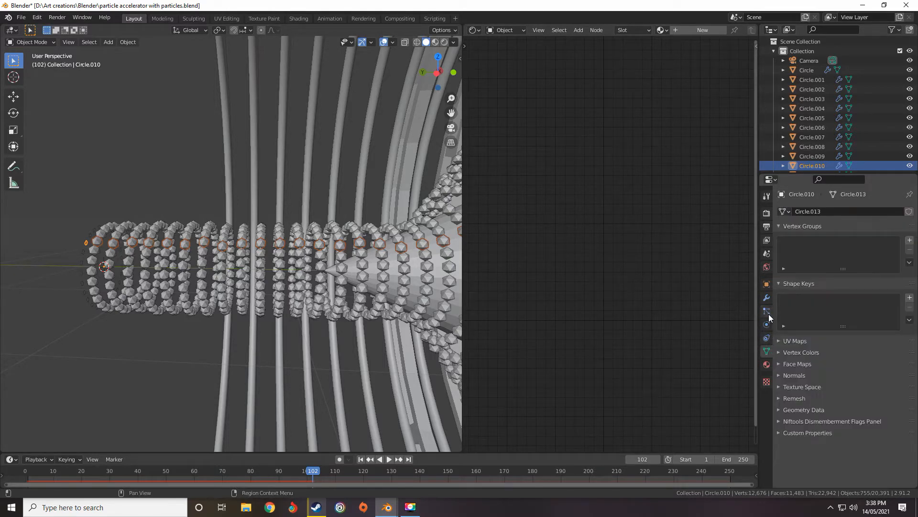
left_click(767, 312)
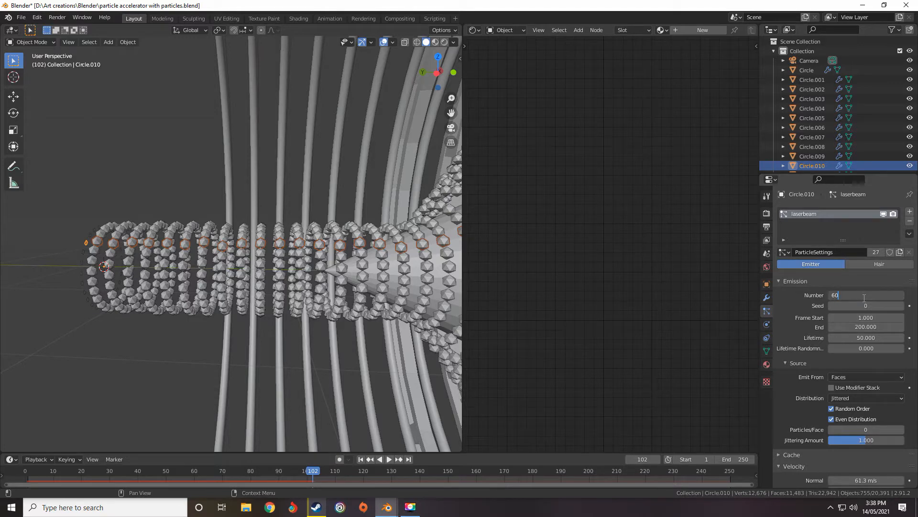
key("BackSpace")
key("Return")
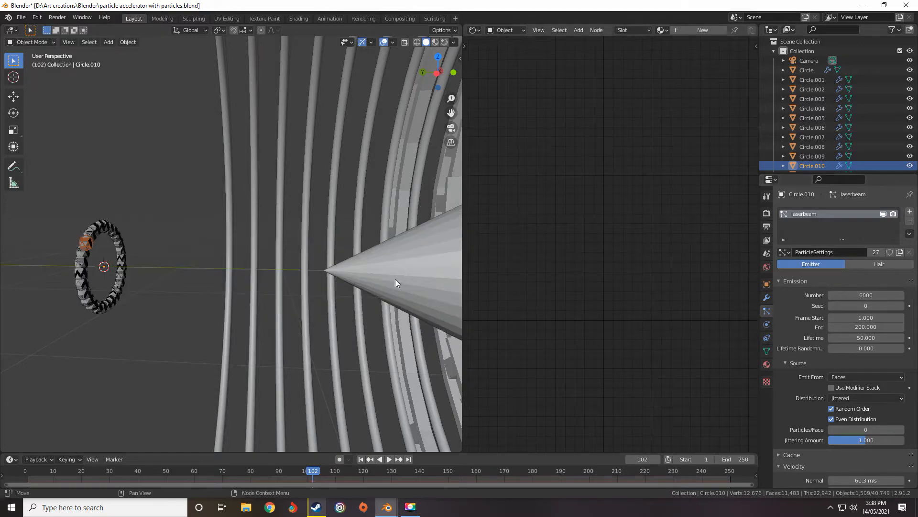
Play the animation and inspect the density of the particle streams spreading from the cone
middle_click_drag(393, 280, 439, 247, "shift")
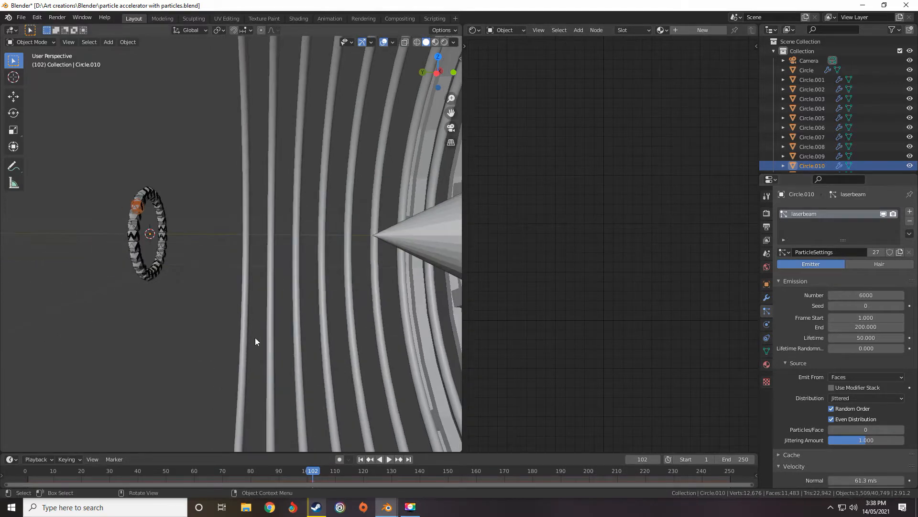
left_click(389, 459)
mouse_move(232, 306)
middle_mouse_down()
mouse_move(310, 305)
mouse_move(229, 318)
middle_mouse_up()
scroll(297, 260, "up", 4)
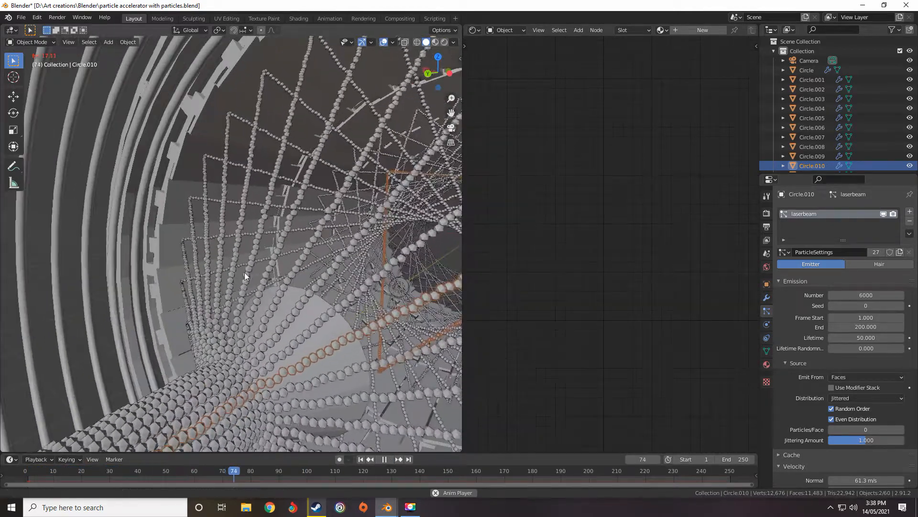
Set the laserbeam particle number to 9000, then stop the playback near the streams hitting the cone
left_click(855, 295)
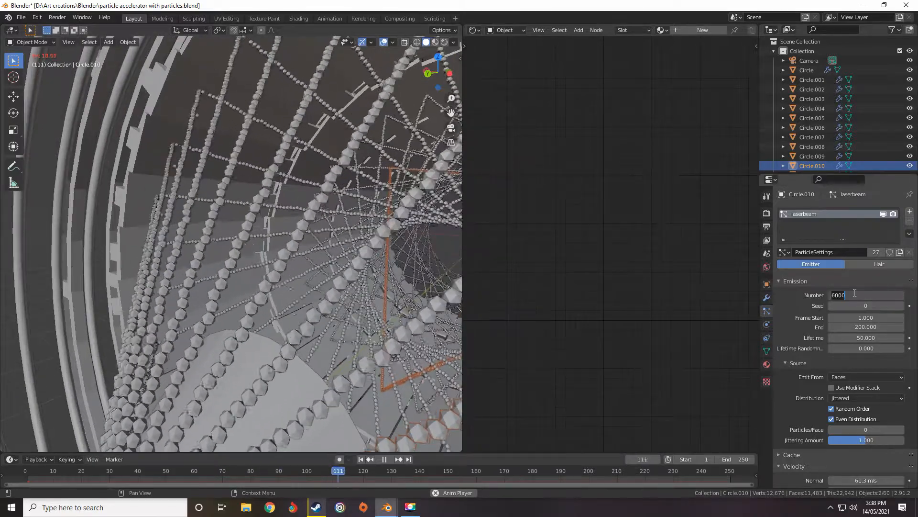
type("9000")
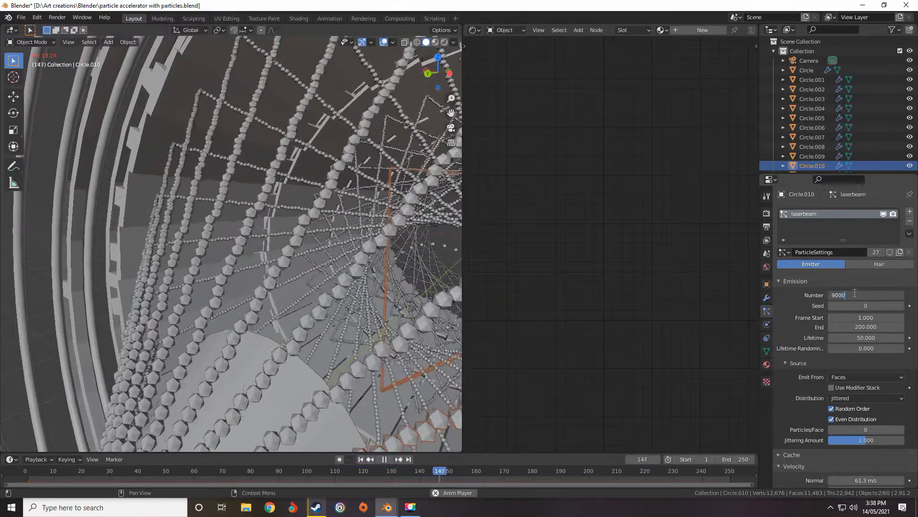
key("Return")
middle_click_drag(335, 294, 342, 460)
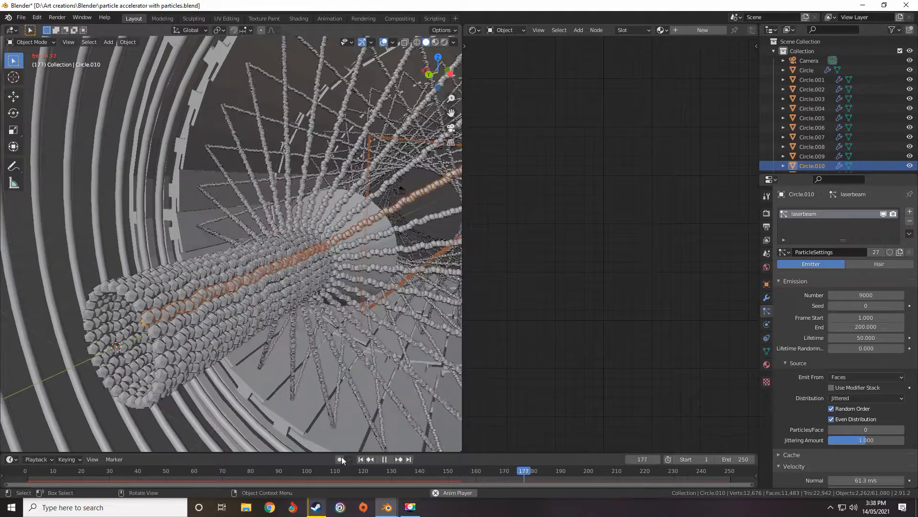
left_click(388, 459)
middle_click_drag(254, 357, 219, 307)
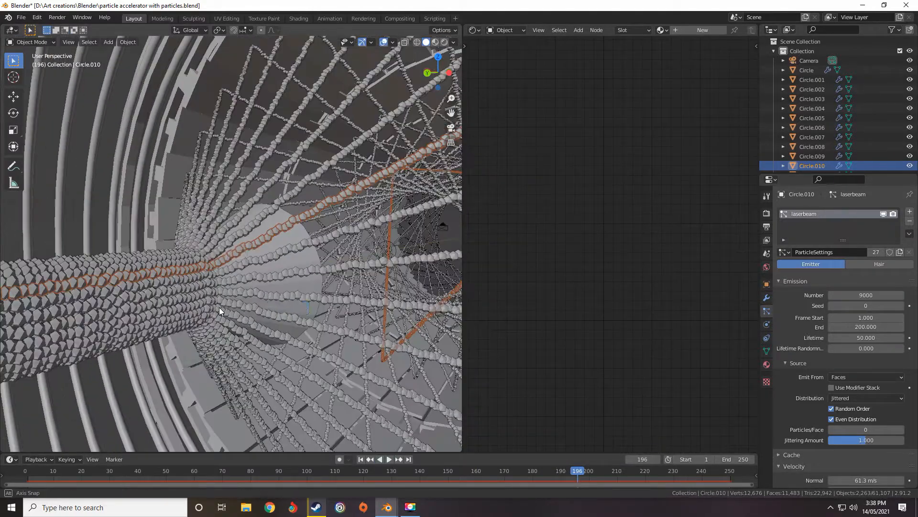
Save the file and switch the viewport to rendered shading
key("z")
left_click(20, 18)
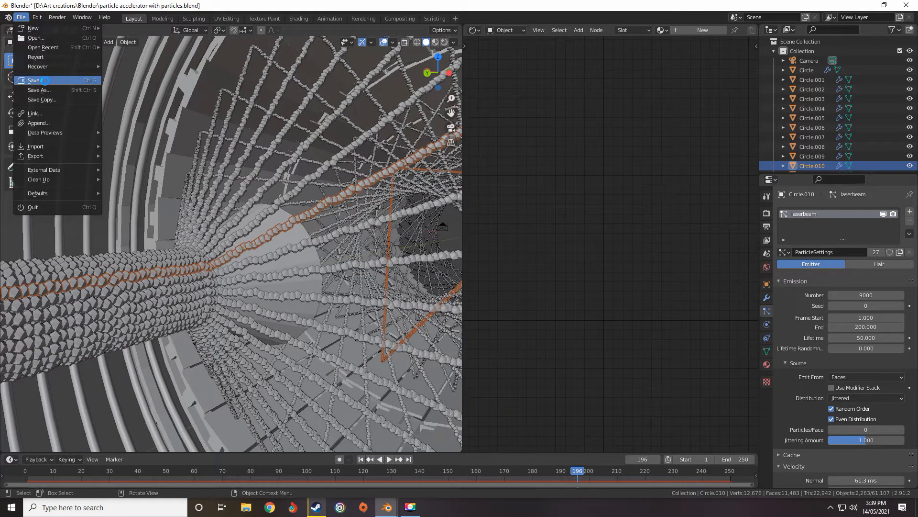
left_click(45, 81)
key("z")
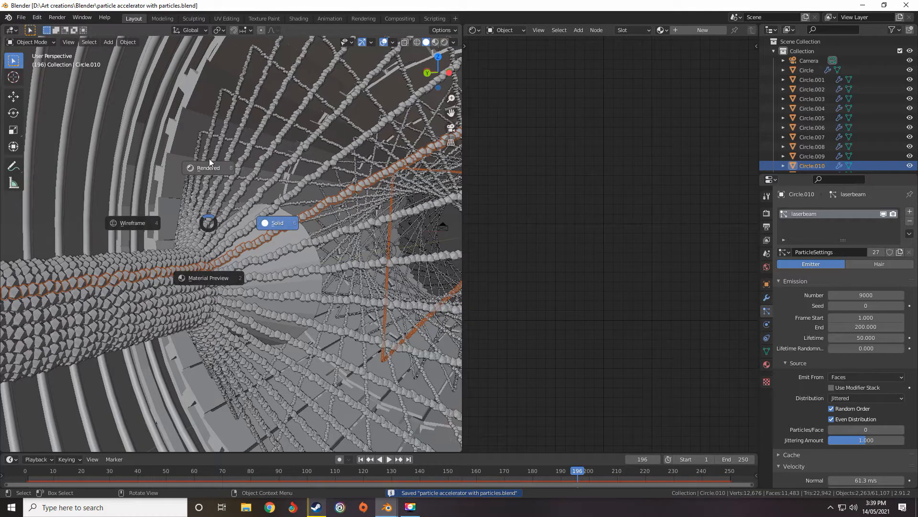
left_click(211, 170)
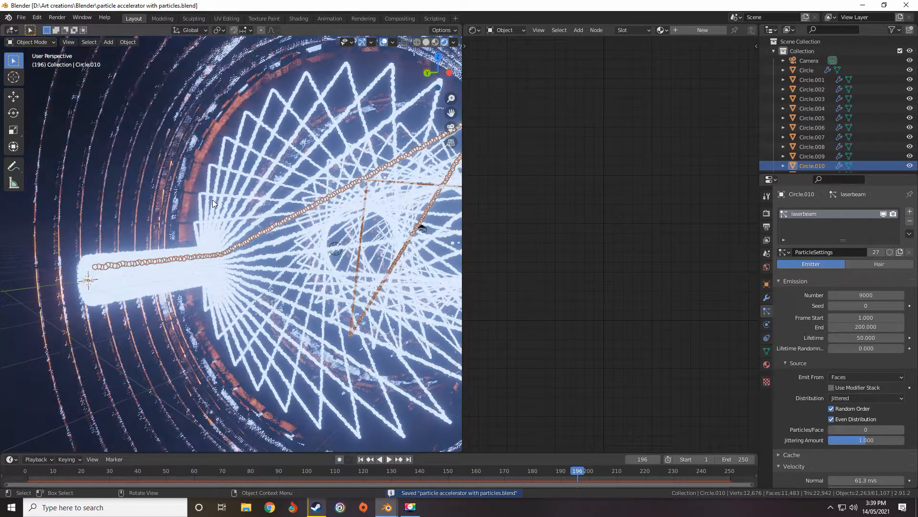
Examine the deflected particle beam and the surrounding tunnel from several angles and distances
scroll(213, 200, "down", 5)
mouse_move(229, 206)
middle_mouse_down()
mouse_move(251, 202)
mouse_move(240, 189)
mouse_move(311, 185)
mouse_move(242, 184)
mouse_move(329, 187)
mouse_move(212, 191)
mouse_move(302, 200)
mouse_move(260, 197)
mouse_move(214, 213)
mouse_move(251, 204)
mouse_move(204, 197)
mouse_move(239, 205)
mouse_move(210, 203)
mouse_move(222, 208)
mouse_move(269, 201)
mouse_move(241, 235)
mouse_move(251, 240)
mouse_move(261, 223)
mouse_move(252, 200)
mouse_move(198, 234)
mouse_move(283, 246)
mouse_move(211, 223)
mouse_move(258, 225)
mouse_move(268, 265)
middle_mouse_up()
left_click(276, 208)
mouse_move(348, 322)
middle_mouse_down()
mouse_move(298, 317)
mouse_move(303, 259)
mouse_move(256, 286)
mouse_move(283, 293)
mouse_move(187, 278)
mouse_move(232, 272)
mouse_move(300, 292)
mouse_move(280, 225)
mouse_move(235, 243)
mouse_move(255, 269)
mouse_move(268, 223)
mouse_move(325, 159)
mouse_move(265, 188)
mouse_move(241, 223)
mouse_move(277, 207)
mouse_move(315, 214)
mouse_move(296, 222)
mouse_move(313, 219)
mouse_move(243, 238)
mouse_move(154, 279)
mouse_move(245, 271)
mouse_move(245, 306)
mouse_move(236, 283)
mouse_move(157, 235)
mouse_move(300, 227)
mouse_move(239, 227)
mouse_move(253, 223)
middle_mouse_up()
left_click(324, 160)
scroll(245, 307, "down", 8)
scroll(235, 287, "up", 10)
scroll(236, 290, "down", 8)
scroll(239, 228, "up", 4)
scroll(198, 208, "down", 2)
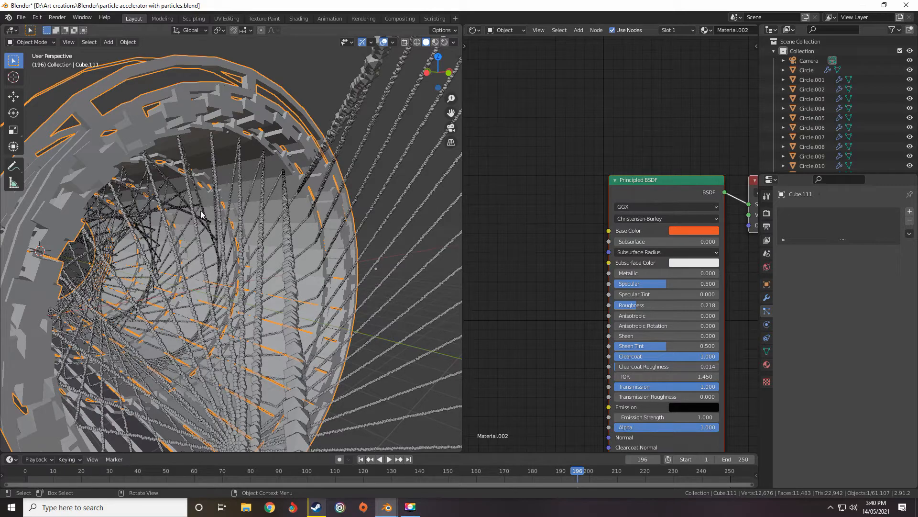
Examine the solid-shaded accelerator from outside its coils and close to the emitter ring
scroll(200, 214, "down", 5)
middle_click_drag(201, 216, 167, 231)
scroll(167, 232, "up", 5)
middle_click_drag(217, 182, 228, 224)
scroll(251, 218, "down", 6)
scroll(265, 245, "up", 12)
middle_click_drag(285, 211, 230, 266, "shift")
scroll(300, 265, "down", 12)
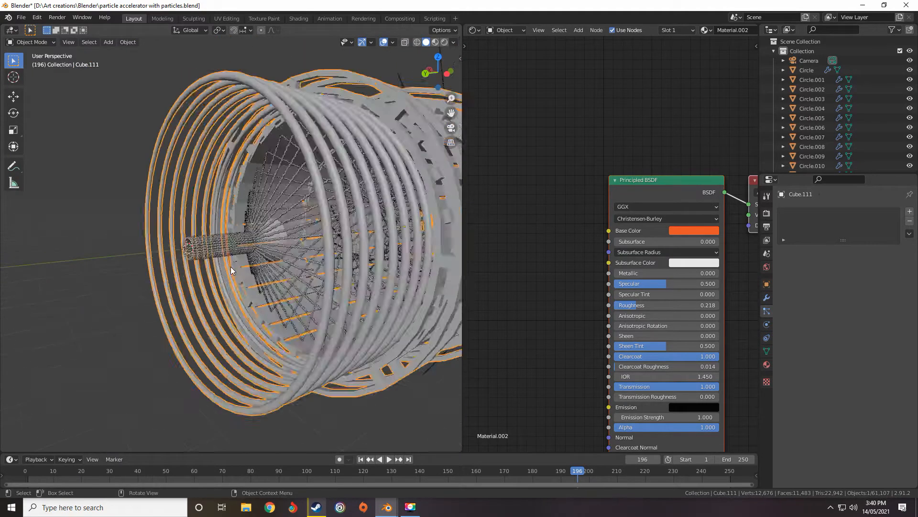
scroll(391, 226, "up", 8)
Select the cone and switch the viewport back to rendered shading
left_click(390, 226)
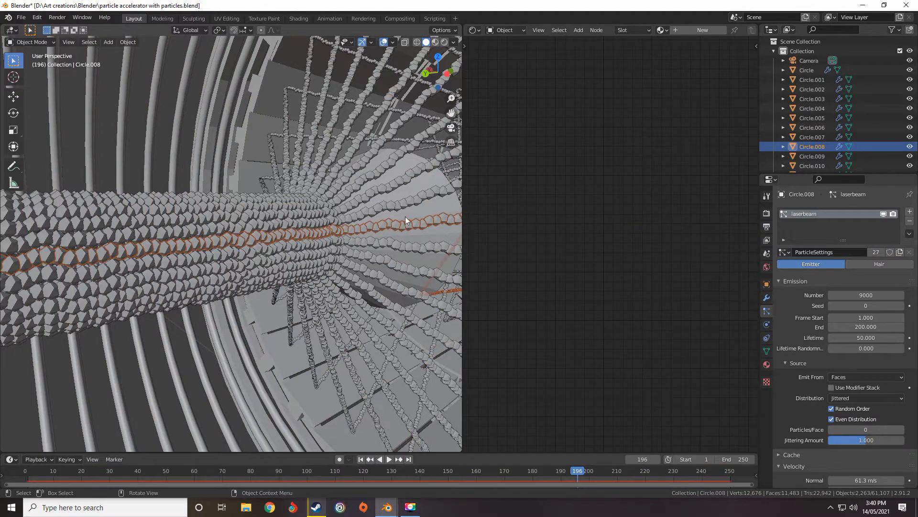
left_click(401, 206)
left_click(420, 184)
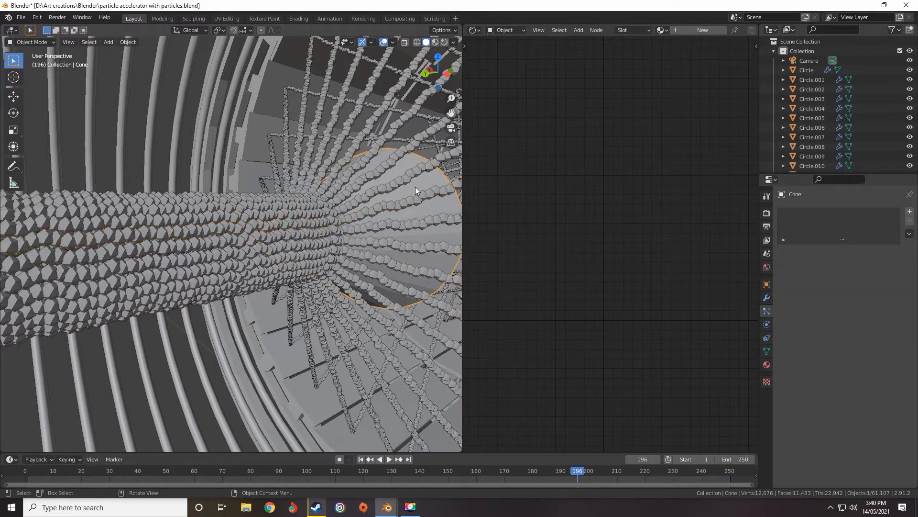
mouse_move(415, 190)
middle_mouse_down()
mouse_move(292, 214)
mouse_move(358, 266)
mouse_move(341, 262)
middle_mouse_up()
key("shift+z")
key("z")
left_click(329, 180)
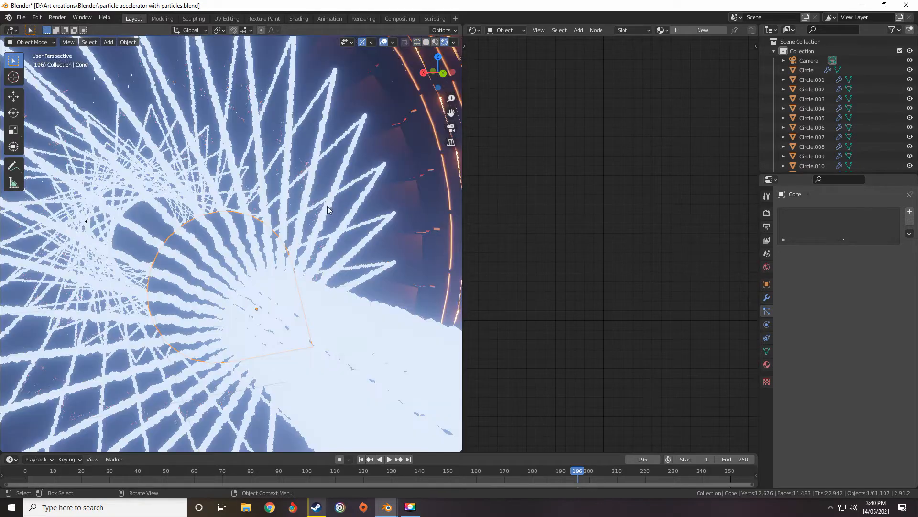
Play the rendered animation from frame 1 and inspect the glowing beam while looking down the tunnel
middle_click_drag(327, 209, 258, 249)
left_click(28, 472)
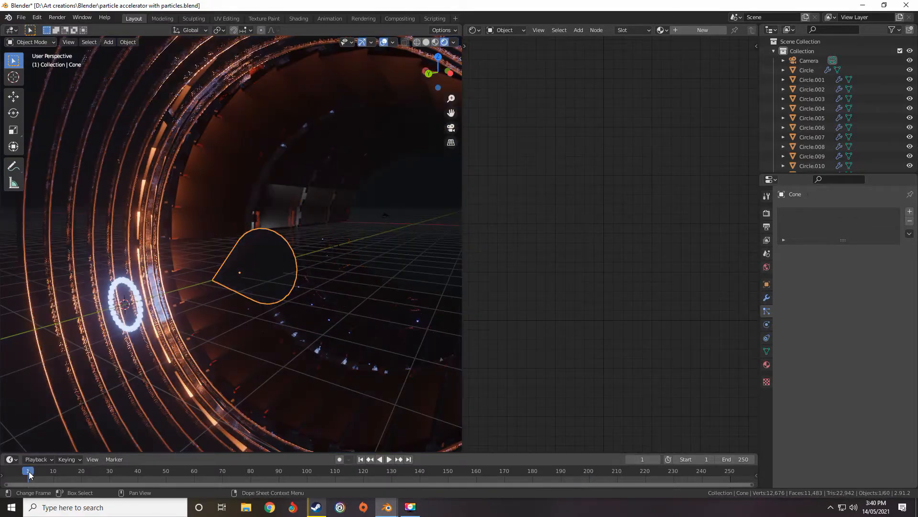
left_click(390, 459)
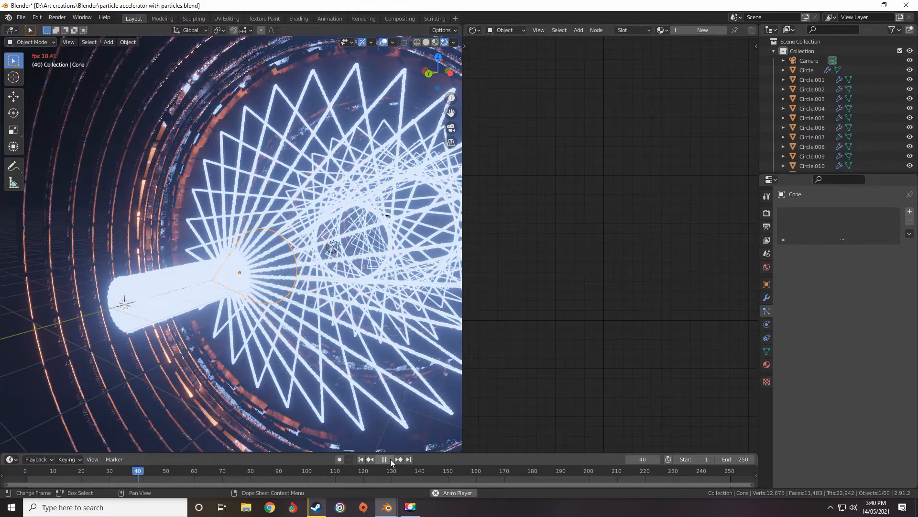
middle_click_drag(326, 363, 246, 325)
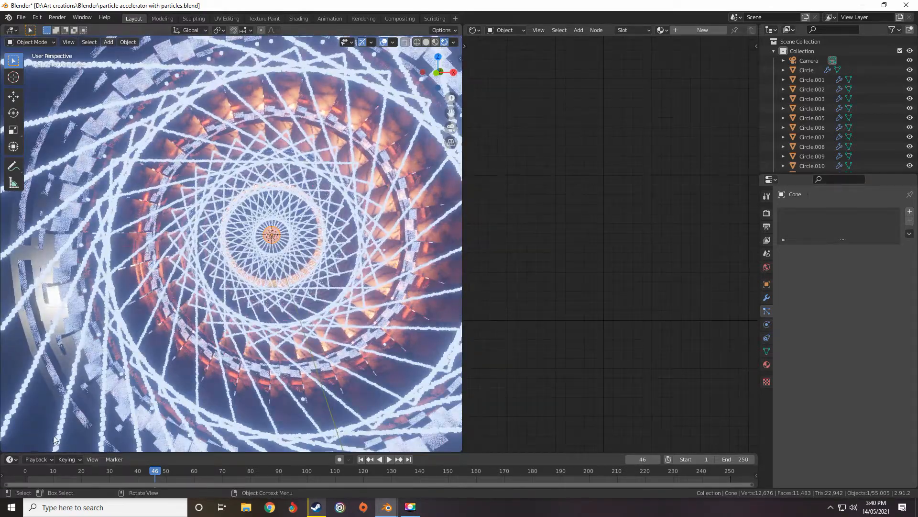
Return to frame 1 and examine the tunnel head-on before the beam is emitted
left_click(27, 471)
scroll(248, 246, "down", 8)
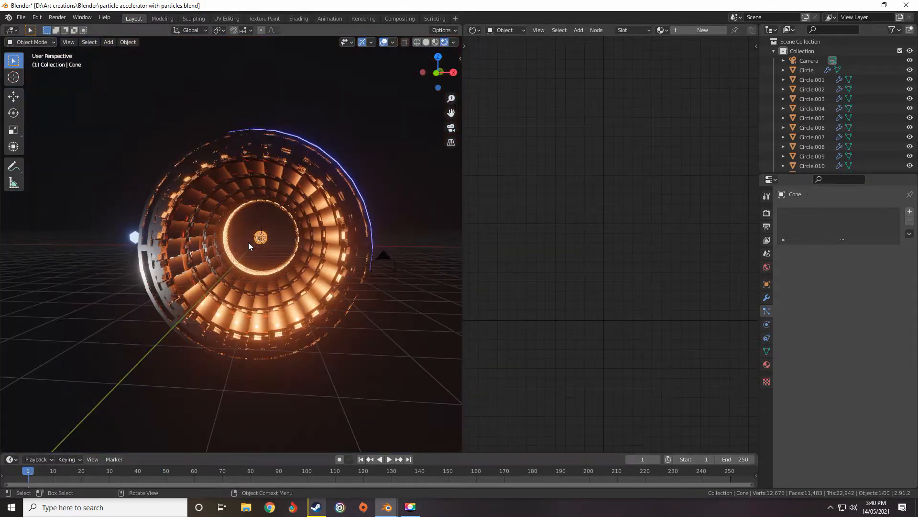
middle_click_drag(248, 242, 271, 160)
middle_click_drag(221, 189, 234, 239)
scroll(227, 203, "up", 4)
scroll(162, 414, "down", 3)
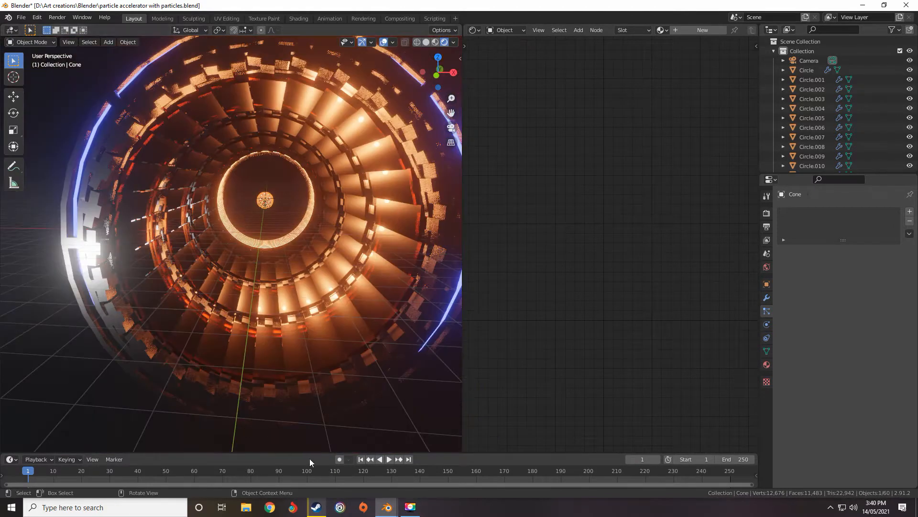
Play the animation from frame 1, stop it at frame 37, and inspect the deflected beams from the side
left_click(389, 460)
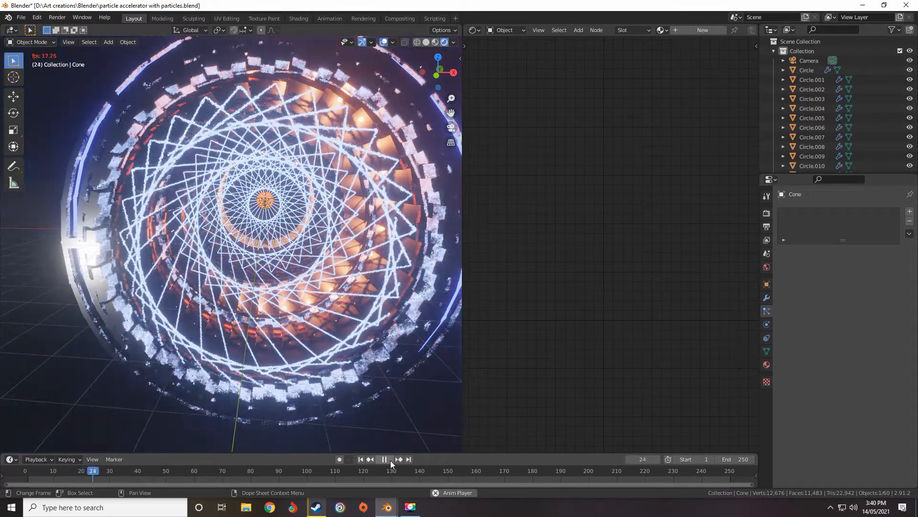
left_click(390, 461)
mouse_move(273, 340)
middle_mouse_down()
mouse_move(247, 342)
mouse_move(244, 322)
mouse_move(207, 322)
mouse_move(282, 339)
middle_mouse_up()
scroll(282, 319, "up", 2)
scroll(279, 306, "up", 2)
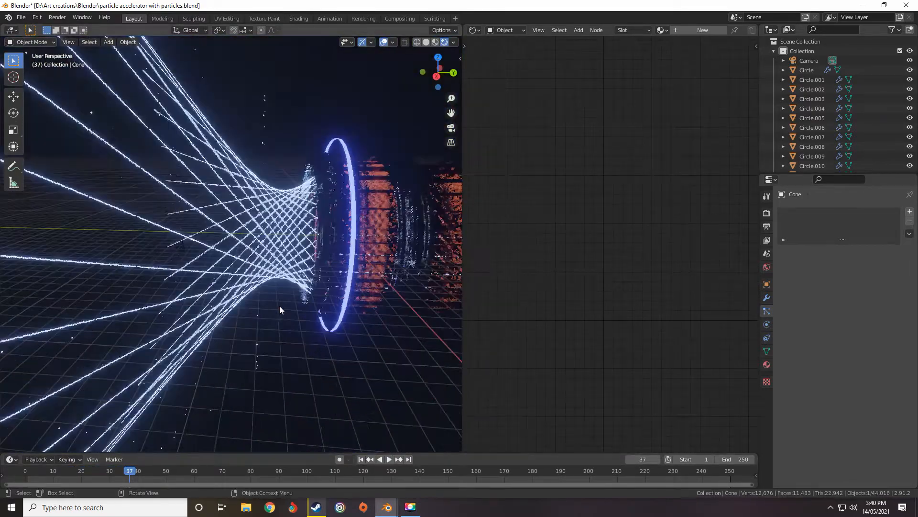
middle_click_drag(279, 305, 334, 325)
Review the cone's modifiers and mesh data properties, and examine the glowing beam where it strikes the cone
left_click(767, 298)
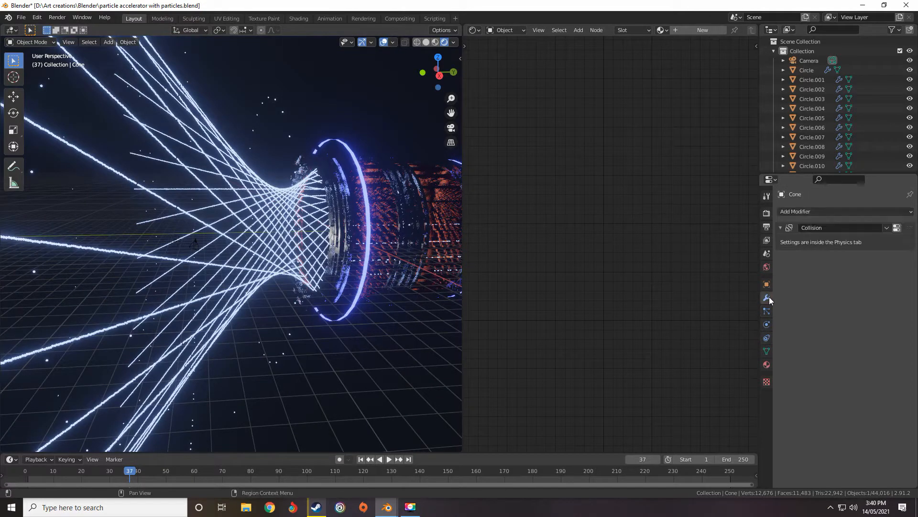
left_click(767, 353)
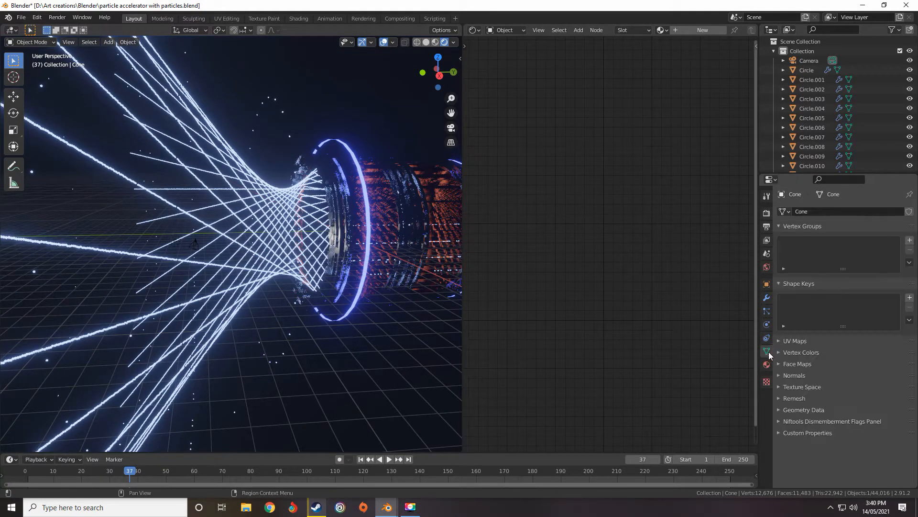
scroll(282, 291, "down", 3)
middle_click_drag(283, 292, 296, 270)
scroll(296, 271, "up", 5)
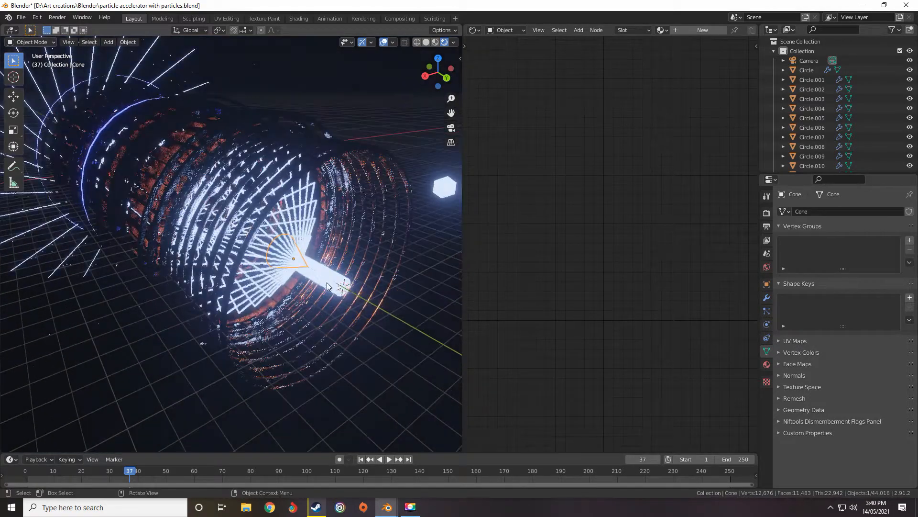
scroll(279, 260, "up", 4)
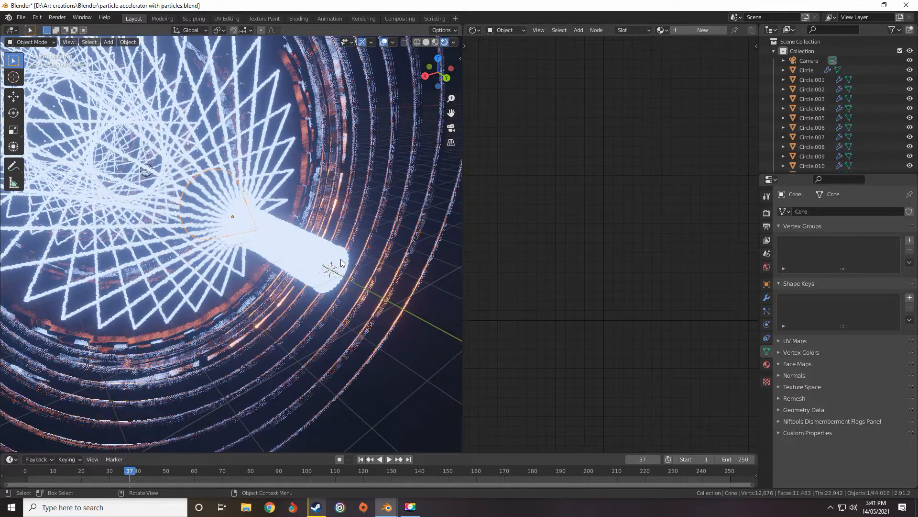
Select the particle emitter Circle.008, switch the viewport to solid shading, and examine its deflected particles up close
left_click(230, 253)
key("z")
left_click(271, 249)
mouse_move(272, 249)
middle_mouse_down()
mouse_move(221, 238)
mouse_move(232, 214)
mouse_move(236, 245)
mouse_move(205, 295)
mouse_move(286, 185)
mouse_move(262, 231)
middle_mouse_up()
scroll(227, 235, "up", 3)
scroll(203, 293, "up", 4)
scroll(280, 178, "up", 1)
scroll(262, 231, "up", 2)
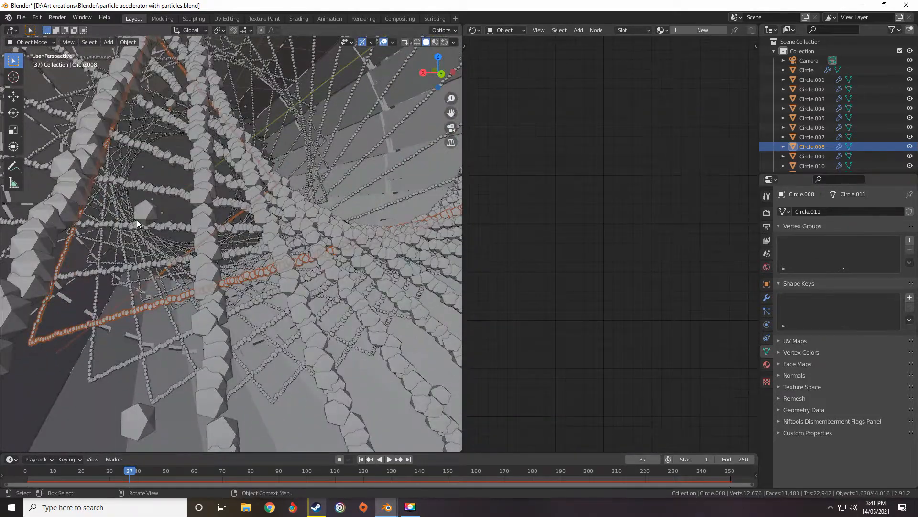
scroll(151, 216, "down", 3)
middle_click_drag(152, 217, 167, 234)
scroll(193, 200, "down", 4)
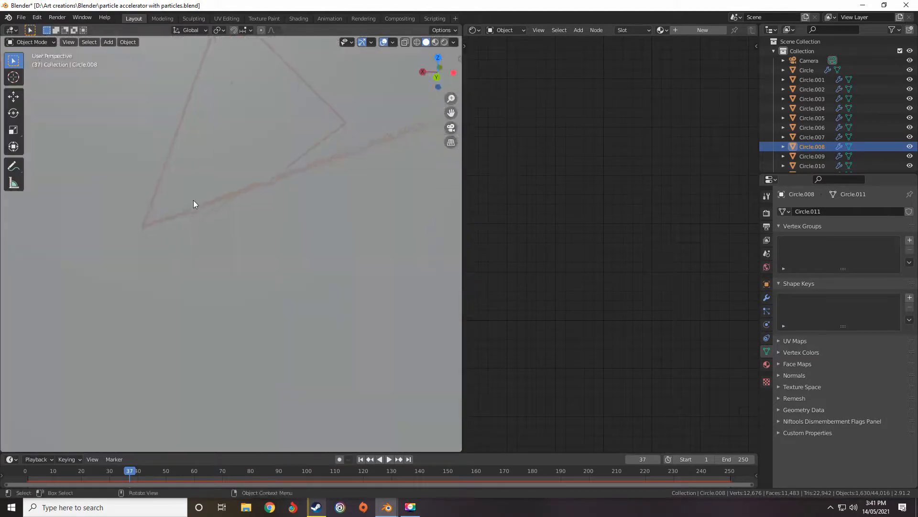
Select the cone and examine the particle stream from the emitter ring to where it spreads over the cone
middle_click_drag(194, 200, 271, 249)
scroll(205, 225, "up", 5)
scroll(272, 250, "up", 5)
left_click(347, 216)
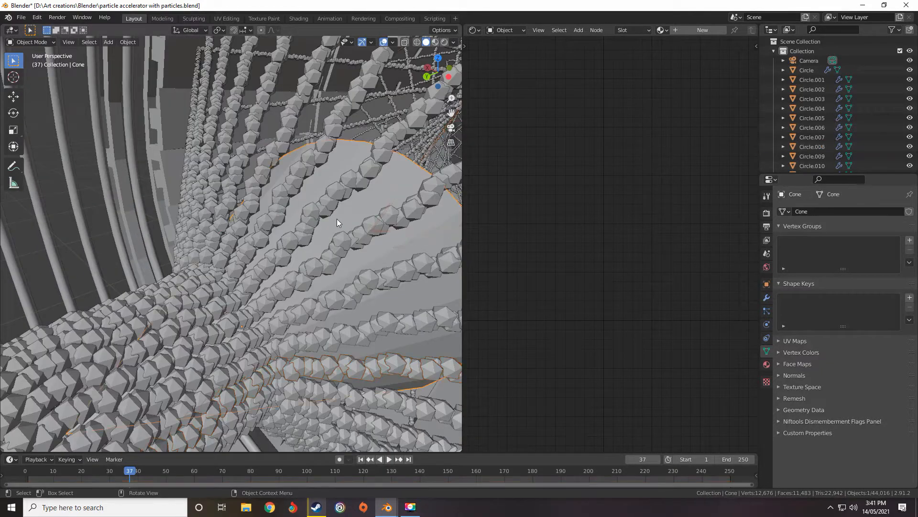
middle_click_drag(337, 219, 235, 175, "shift")
scroll(165, 214, "down", 6)
scroll(164, 215, "down", 2)
scroll(139, 216, "up", 7)
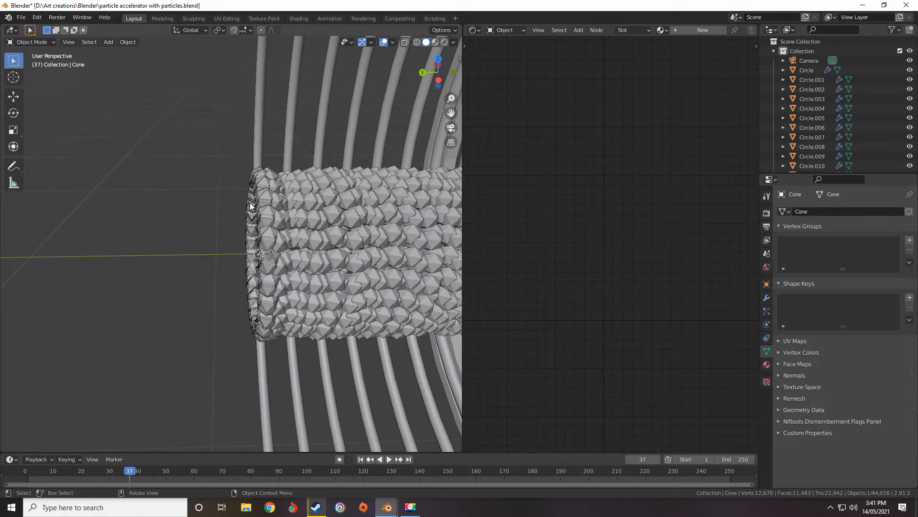
middle_click_drag(313, 187, 294, 266, "shift")
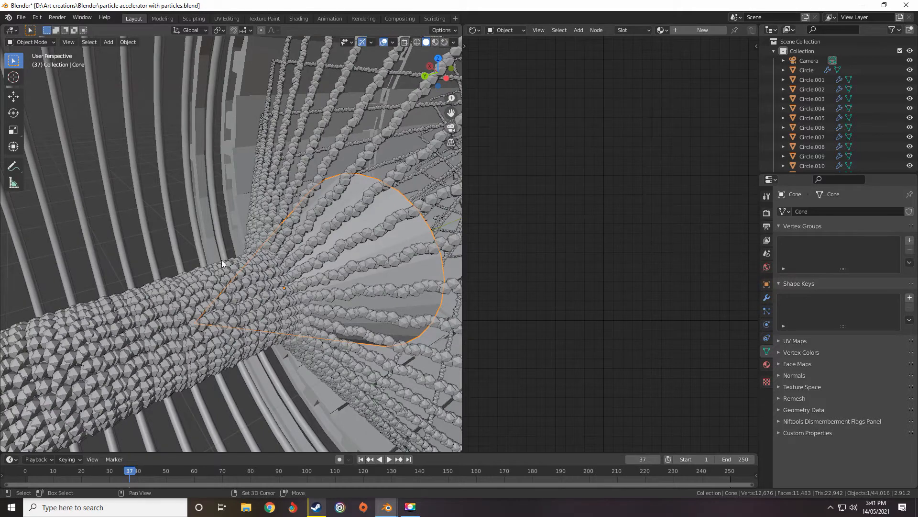
Select the emitter Circle.016 at the start of the particle stream and switch the viewport to wireframe shading
middle_click_drag(222, 263, 194, 222)
middle_click_drag(58, 146, 127, 176, "shift")
scroll(128, 176, "up", 4)
scroll(163, 173, "down", 1)
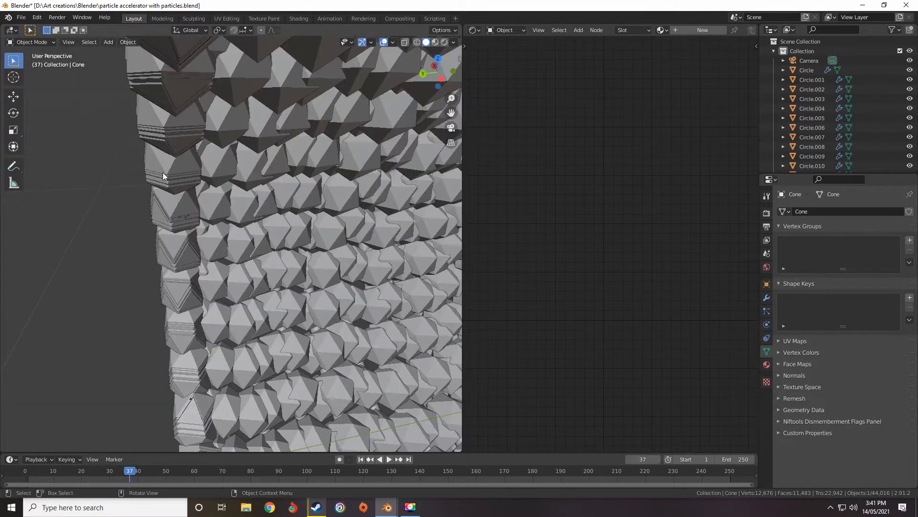
left_click(171, 113)
key("z")
left_click(134, 119)
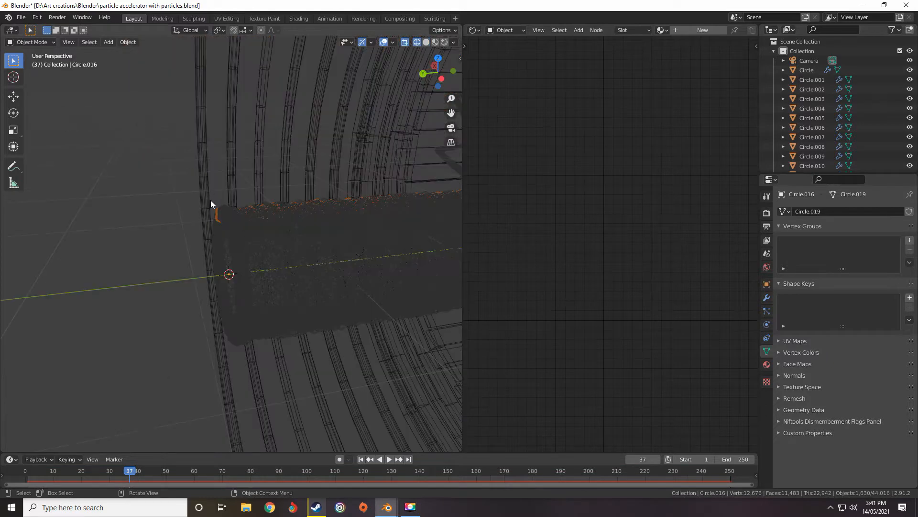
Hide the laserbeam particles of the selected emitter, Circle.016, from the viewport
scroll(213, 199, "up", 5)
scroll(220, 206, "up", 2)
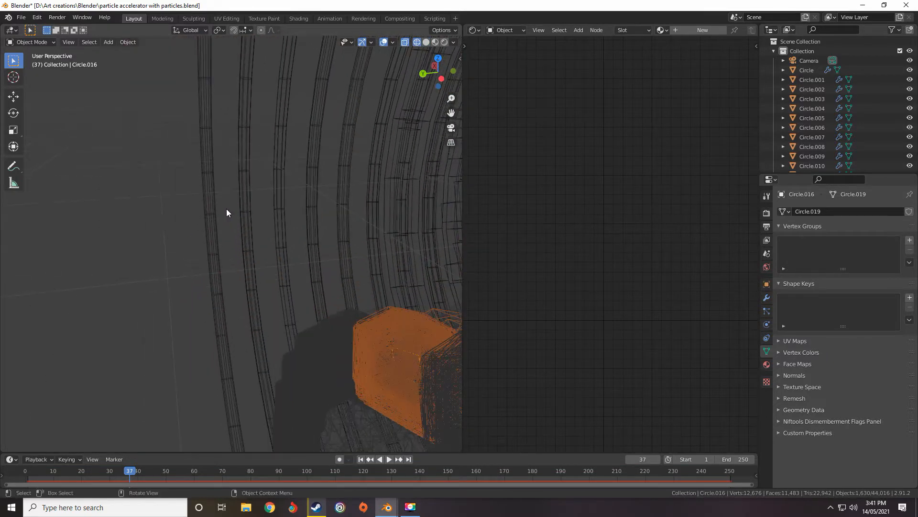
left_click(766, 311)
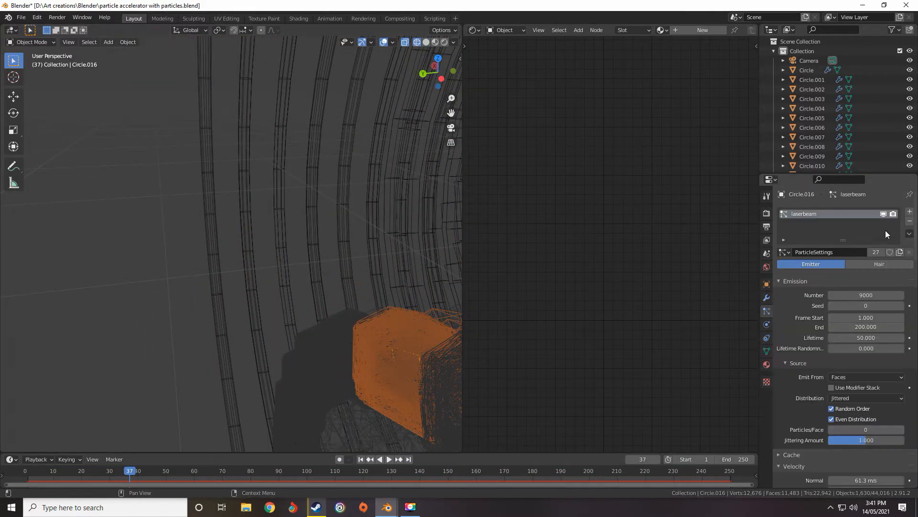
left_click(884, 214)
scroll(330, 264, "up", 2)
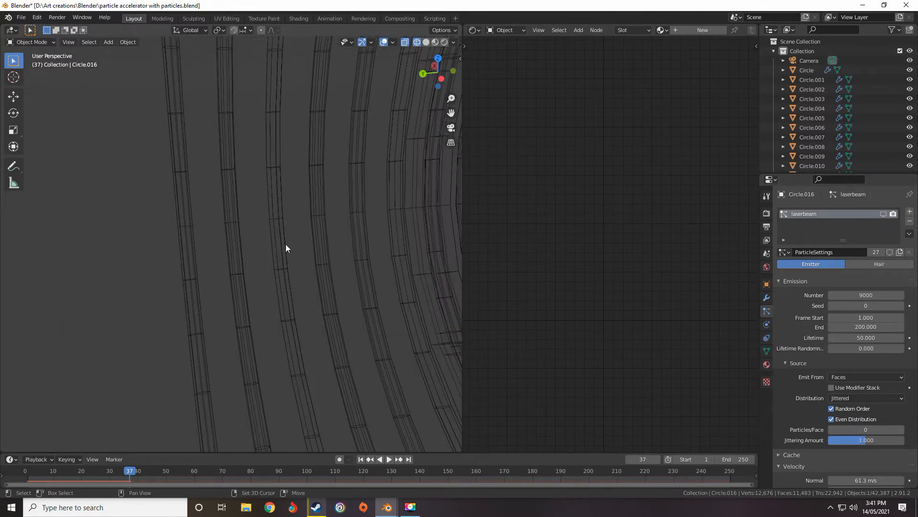
scroll(286, 247, "down", 4)
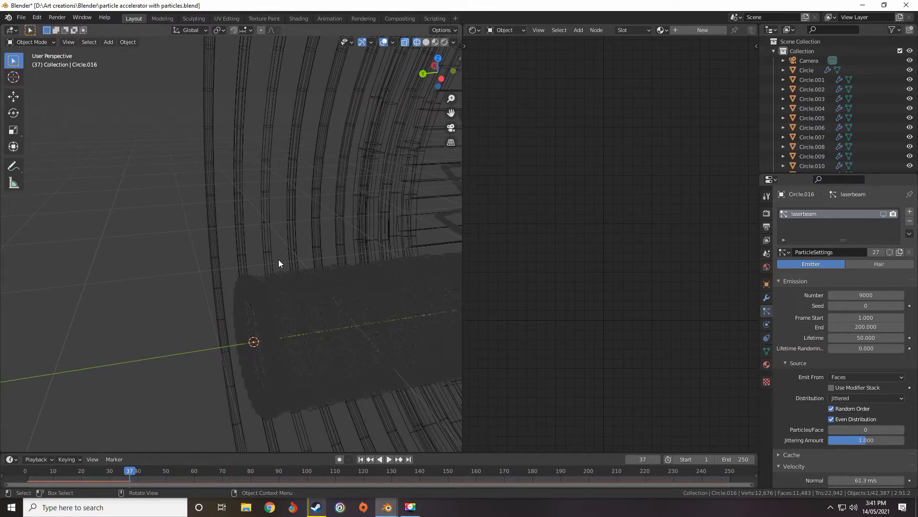
In solid shading, edit the Circle.016 emitter plane by moving its upper edge along the Y axis, and return to Object Mode
mouse_move(279, 262)
middle_mouse_down()
mouse_move(219, 248)
mouse_move(379, 284)
mouse_move(277, 252)
mouse_move(220, 248)
mouse_move(232, 262)
mouse_move(334, 262)
mouse_move(261, 269)
mouse_move(272, 180)
middle_mouse_up()
key("z")
left_click(339, 252)
key("Tab")
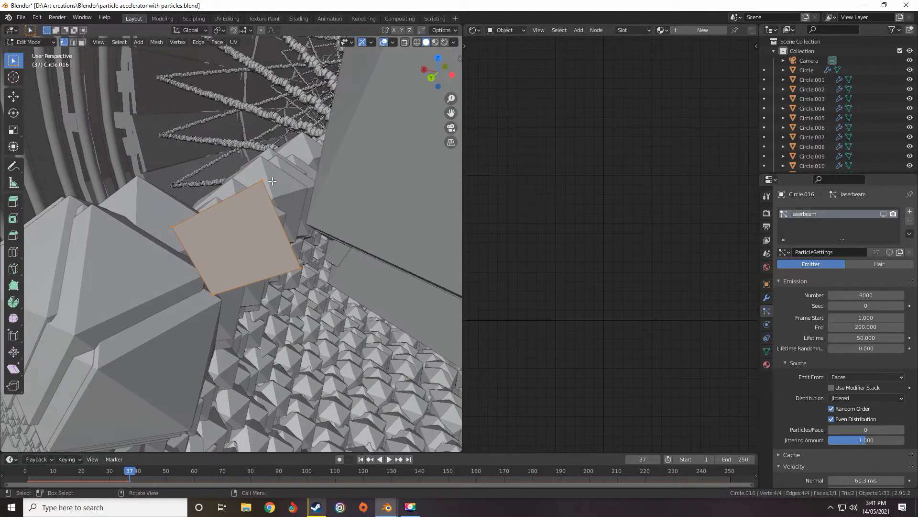
scroll(194, 247, "down", 1)
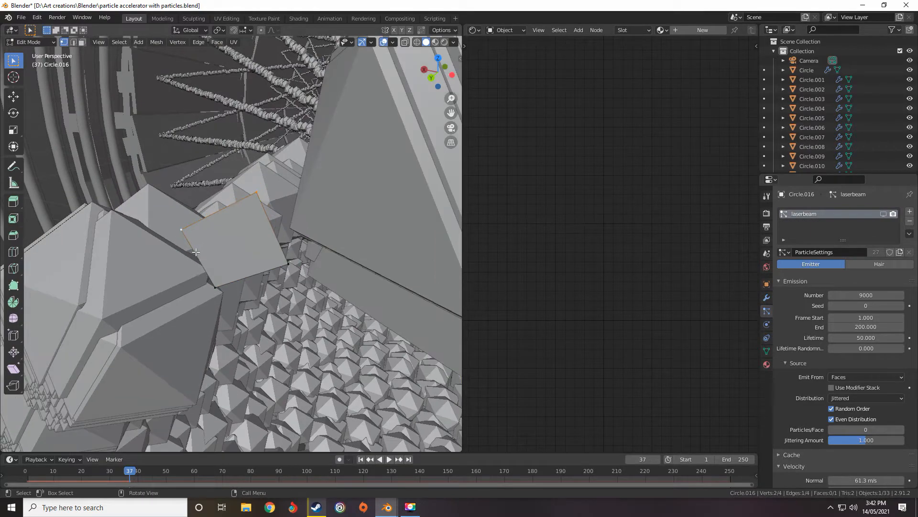
key("g")
key("y")
left_click(175, 296)
middle_click_drag(175, 297, 246, 218)
middle_click_drag(138, 190, 263, 222)
key("Tab")
Show the laserbeam particles of Circle.016 in the viewport again
scroll(303, 223, "down", 5)
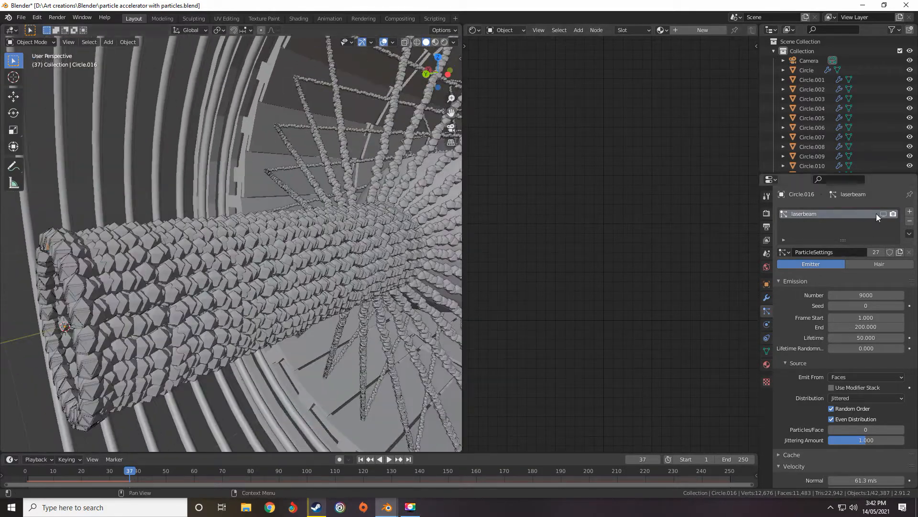
scroll(199, 242, "up", 2)
scroll(250, 241, "down", 3)
Examine the particle beams in rendered and wireframe shading with Circle.026 selected, and return the viewport to solid shading
key("z")
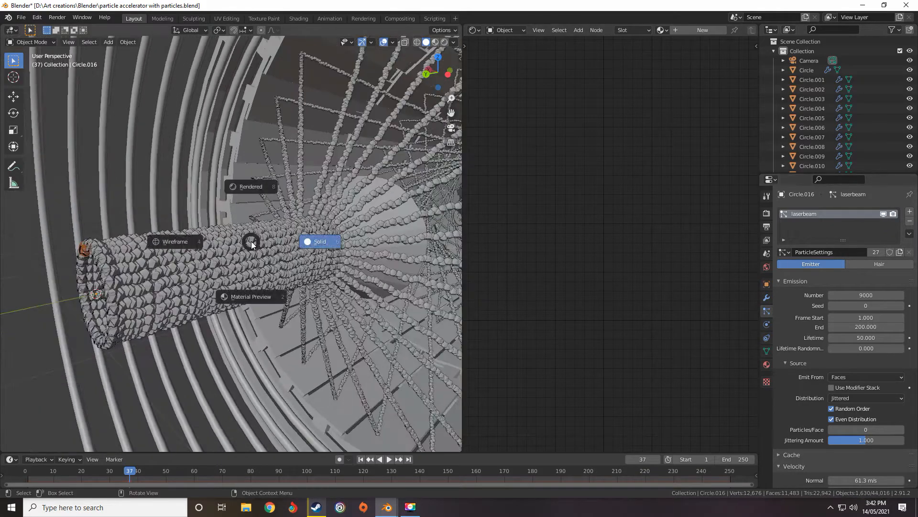
left_click(247, 190)
scroll(260, 230, "down", 2)
middle_click_drag(260, 229, 323, 229)
key("shift+z")
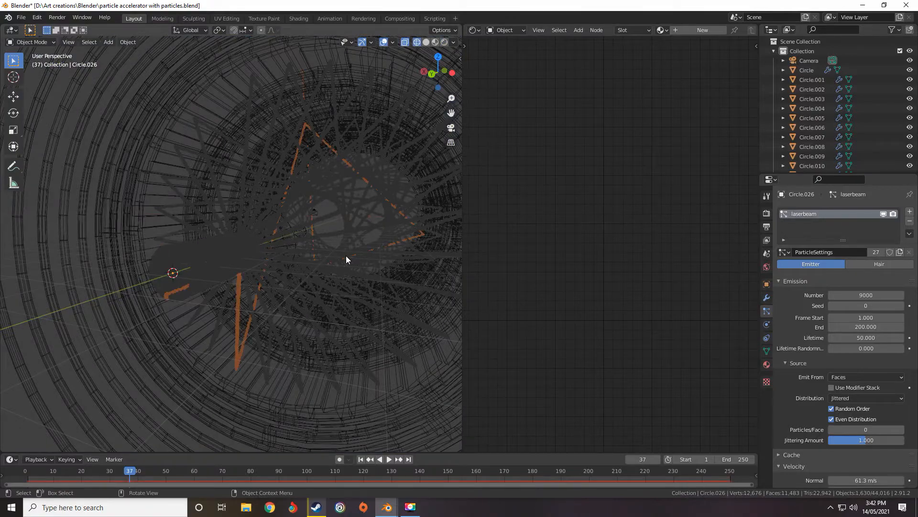
key("z")
left_click(410, 257)
mouse_move(411, 257)
middle_mouse_down()
mouse_move(368, 250)
mouse_move(312, 288)
mouse_move(305, 255)
mouse_move(319, 259)
mouse_move(258, 270)
mouse_move(295, 280)
middle_mouse_up()
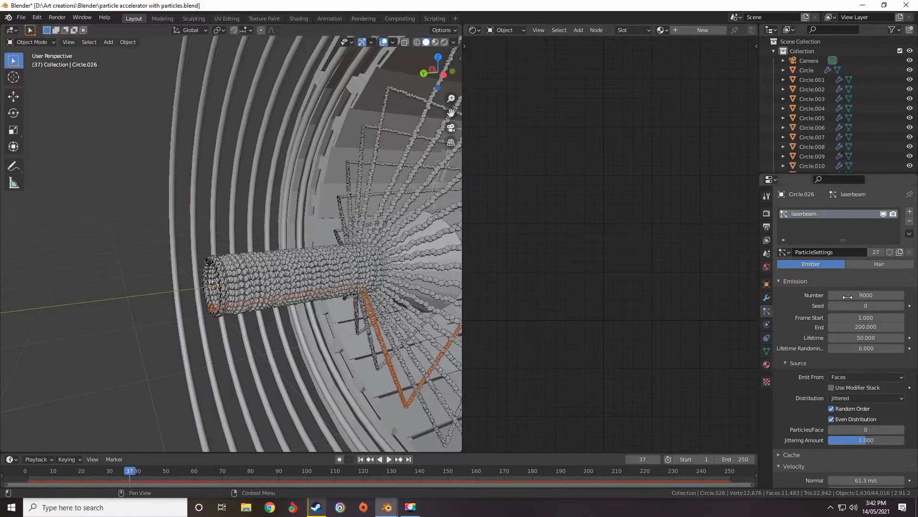
Set the lifetime of the laserbeam particles to 40
scroll(851, 296, "down", 4)
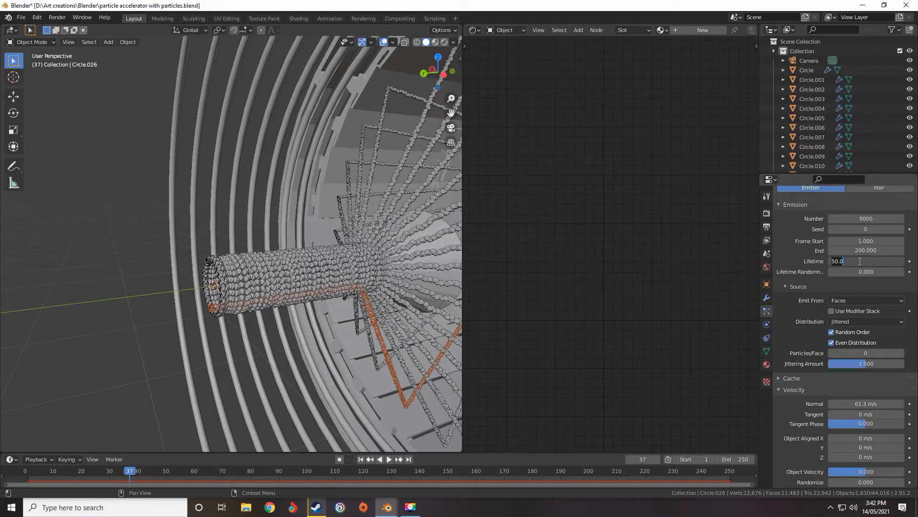
key("Return")
middle_click_drag(373, 240, 310, 86)
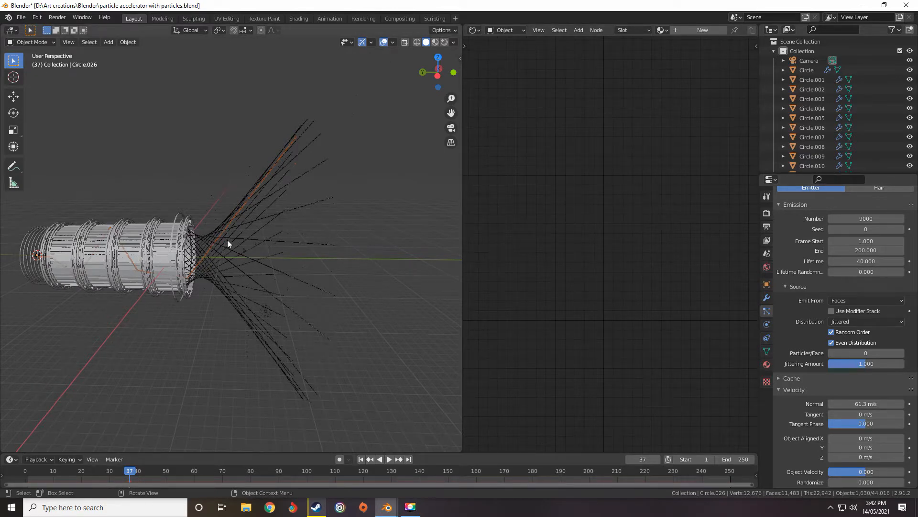
middle_click_drag(213, 271, 263, 288)
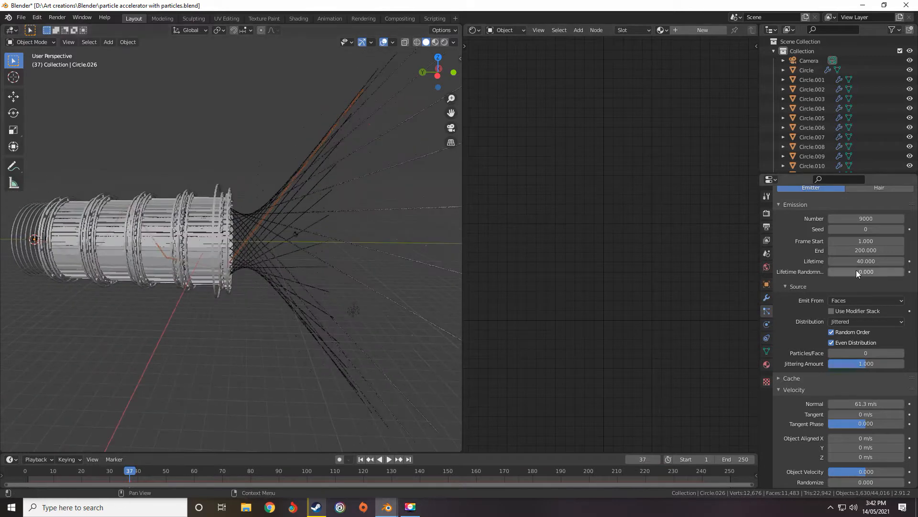
Set the laserbeam particle lifetime to 35 and play the animation from frame 1 to frame 55 to check the beam length
key("Return")
key("shift+Left")
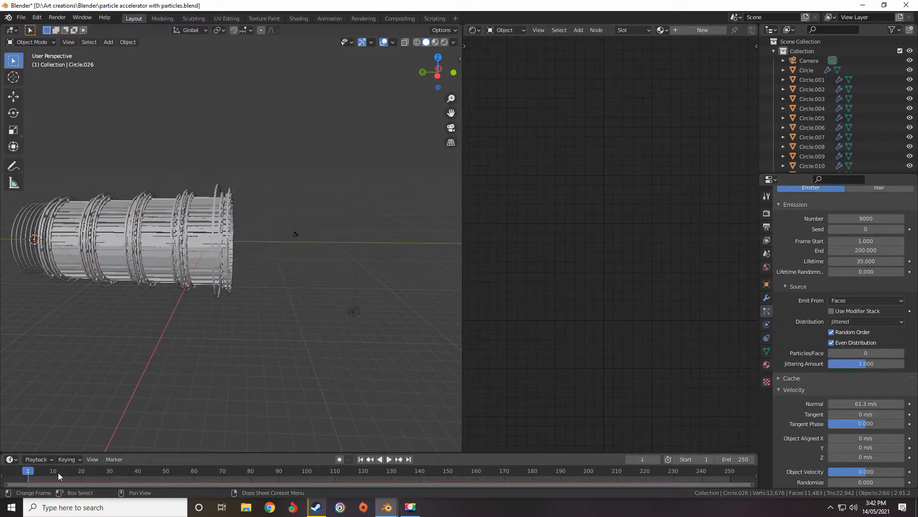
left_click(390, 459)
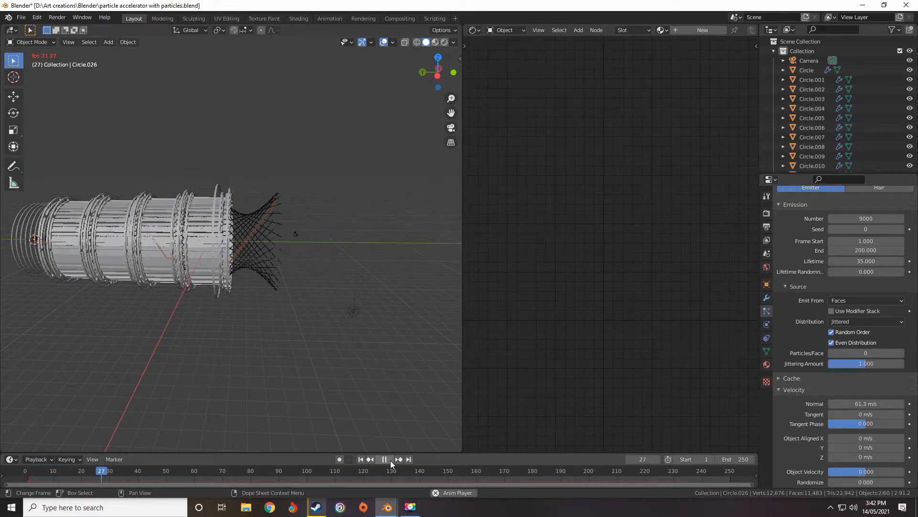
left_click(390, 460)
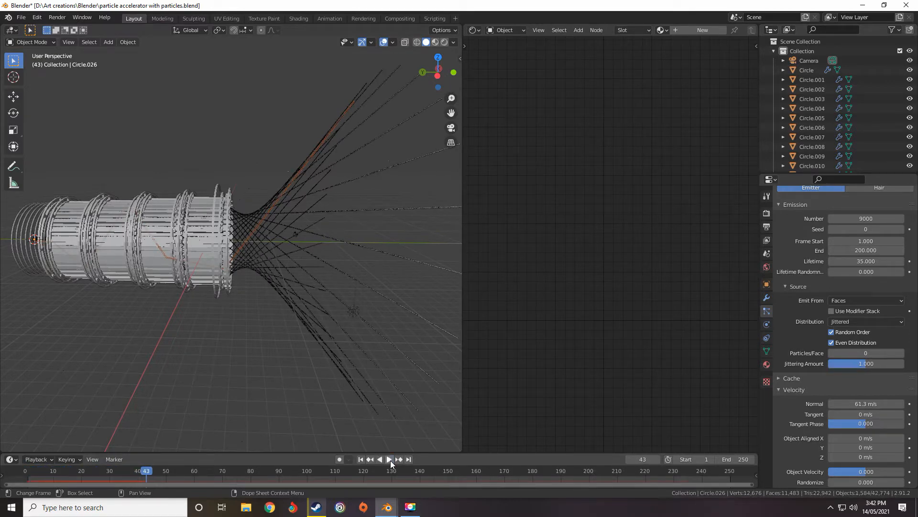
left_click(391, 461)
scroll(228, 301, "down", 6)
middle_click_drag(215, 297, 202, 294)
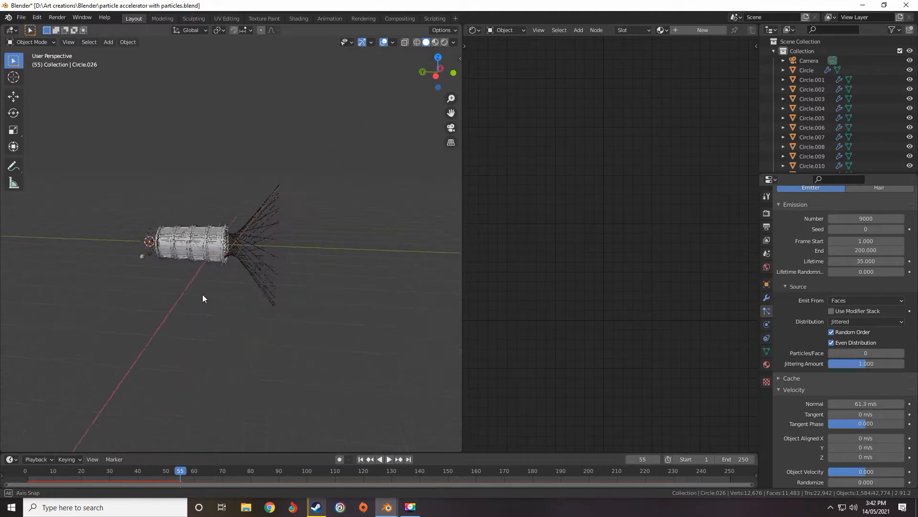
scroll(202, 294, "up", 3)
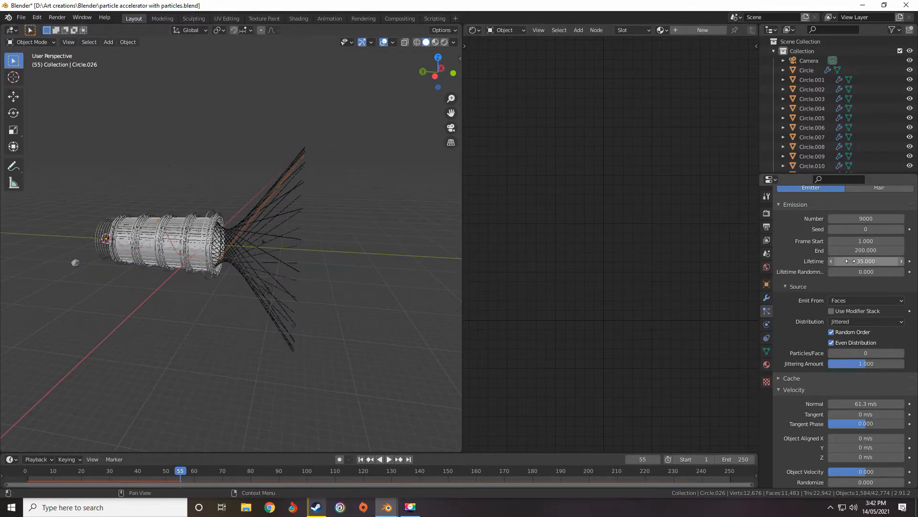
scroll(839, 265, "up", 4)
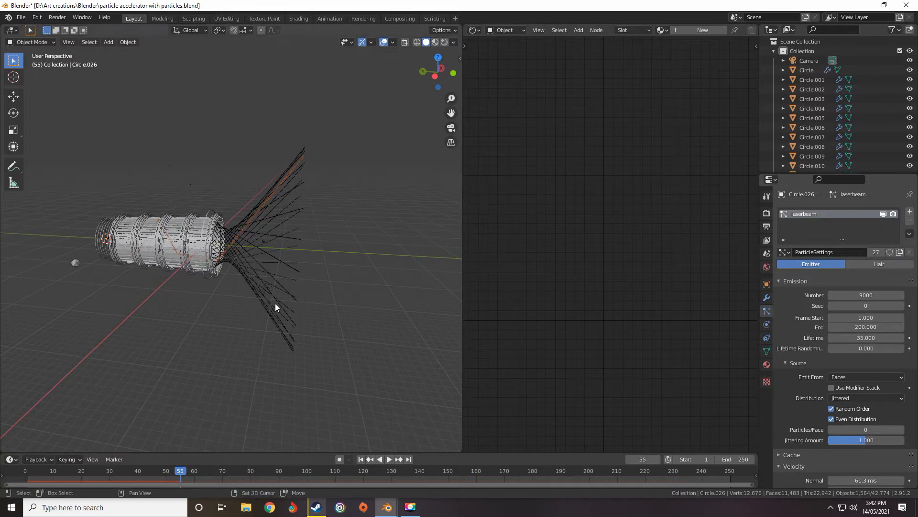
Select the Circle.011 beam emitter at the narrow start of the tunnel and set its particle lifetime to 5
middle_click_drag(119, 307, 302, 312, "shift")
scroll(302, 312, "up", 9)
middle_click_drag(411, 275, 279, 298, "shift")
middle_click_drag(369, 273, 258, 300, "shift")
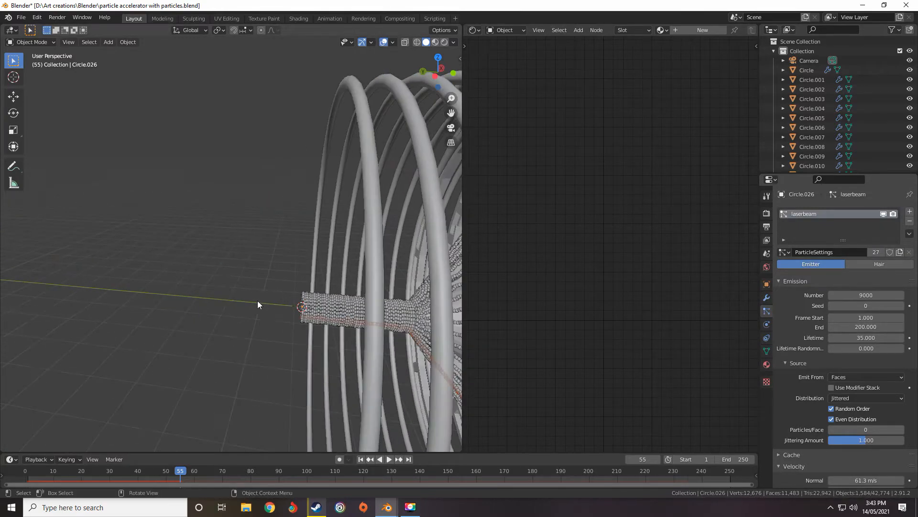
left_click(306, 303)
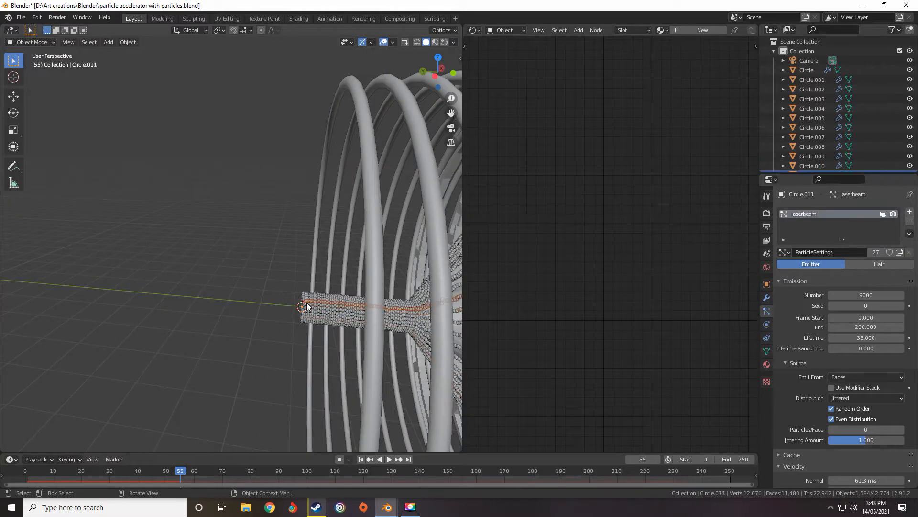
middle_click_drag(308, 304, 278, 295, "shift")
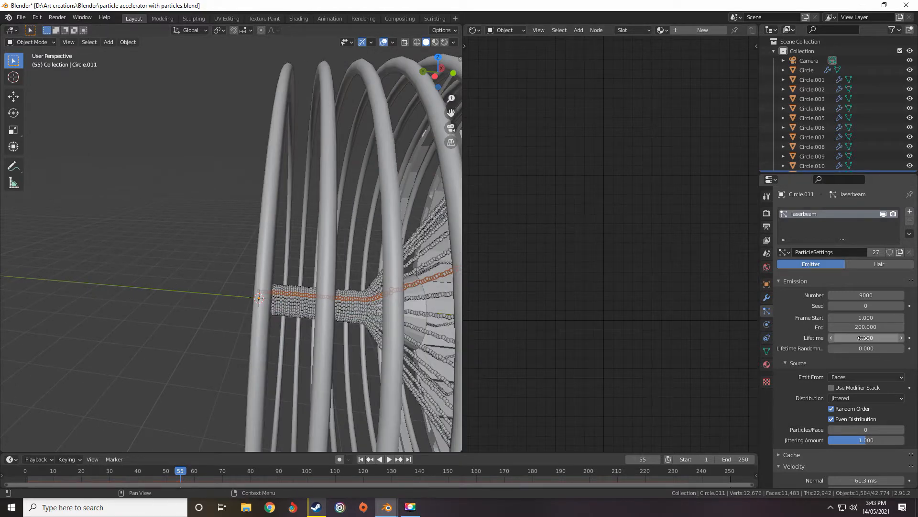
Play the animation from frame 1 to check how far the beams travel along the tunnel
left_click(27, 474)
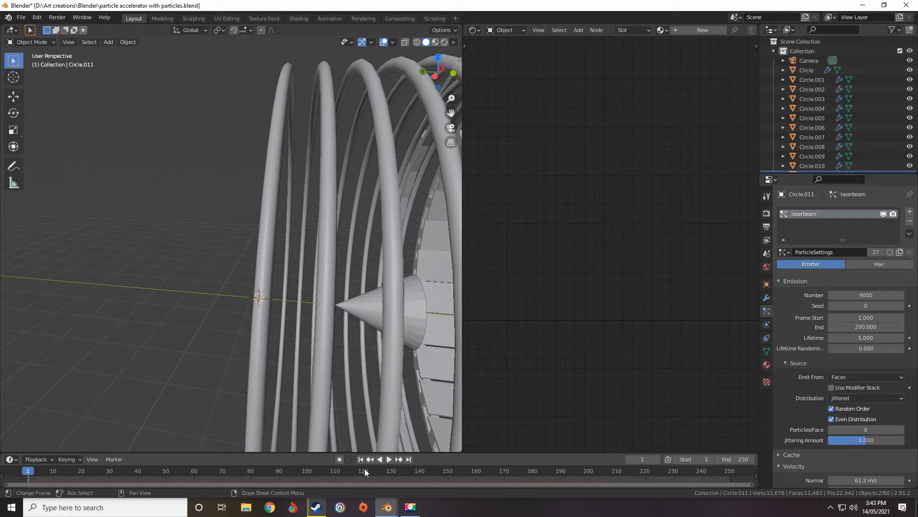
left_click(388, 459)
scroll(351, 362, "down", 5)
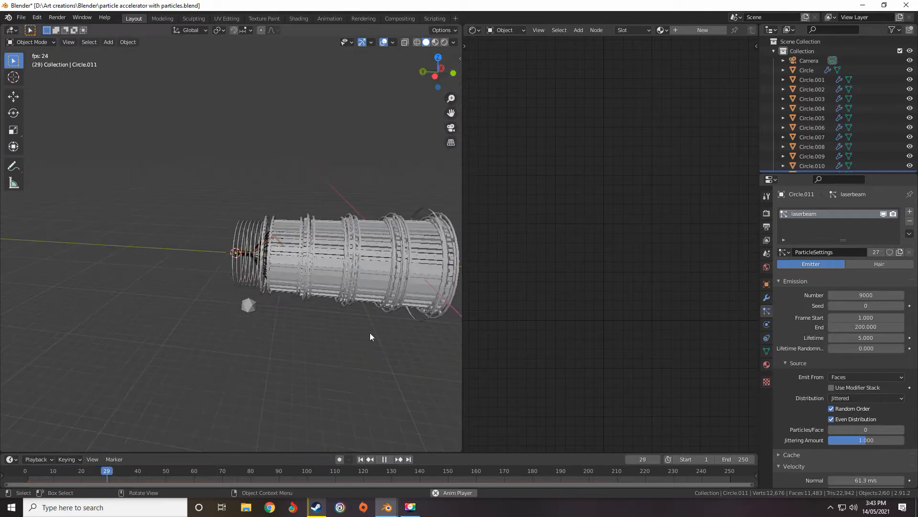
middle_click_drag(369, 332, 272, 334, "shift")
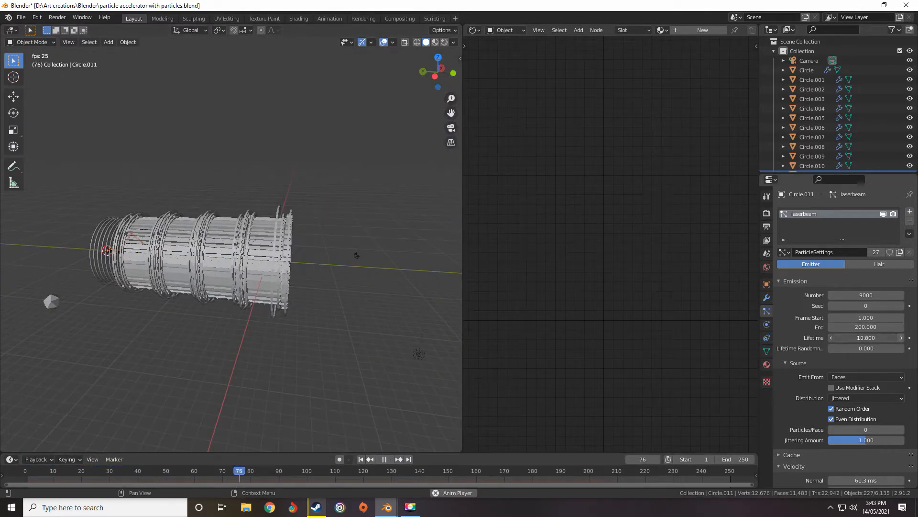
Raise the laserbeam particle lifetime to 21.4 and on to 23.5 during playback, checking the beams at the tunnel's open end
left_click_drag(861, 338, 848, 338)
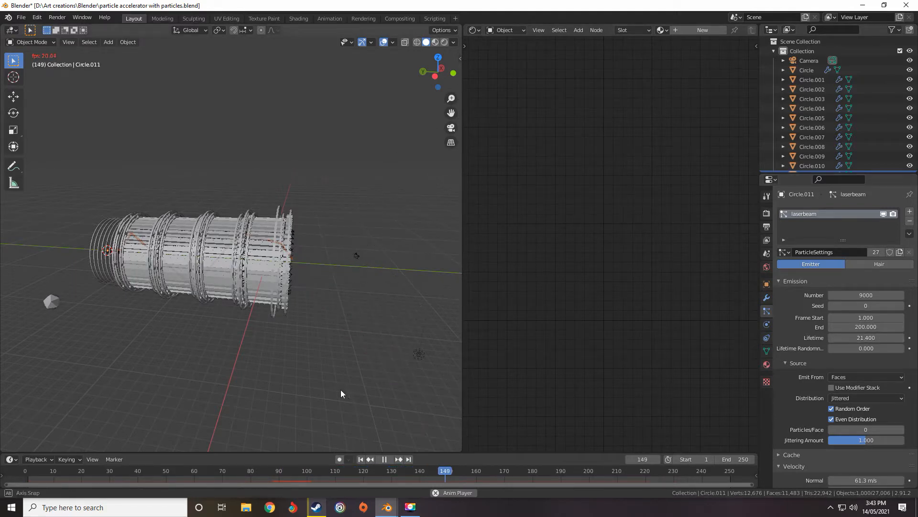
scroll(340, 389, "up", 2)
mouse_move(340, 390)
middle_mouse_down()
mouse_move(364, 383)
mouse_move(344, 372)
middle_mouse_up()
scroll(344, 372, "up", 2)
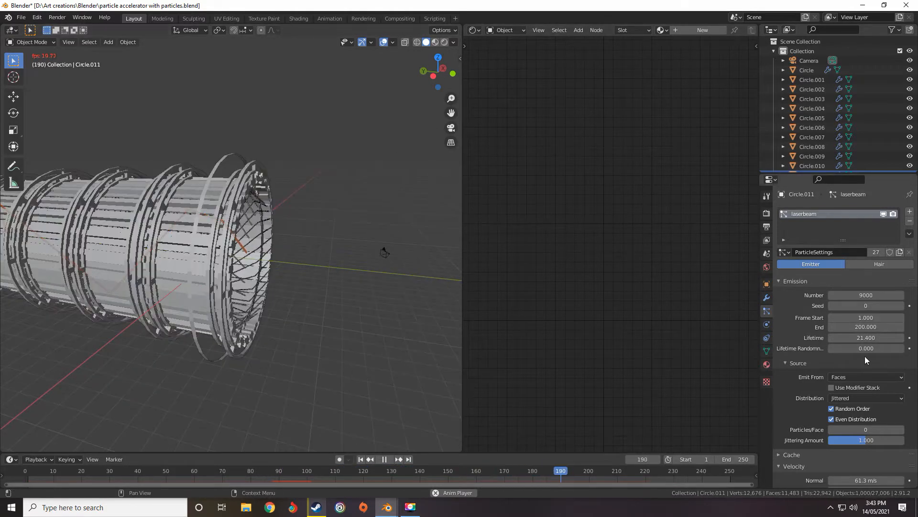
left_click_drag(866, 338, 872, 338)
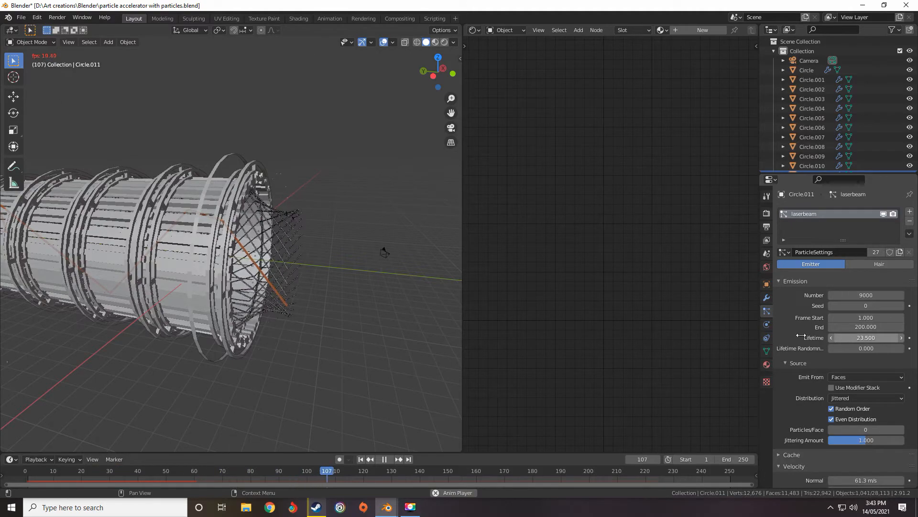
Examine the bouncing beams inside the tunnel, stop the playback and set the timeline to frame 9
middle_click_drag(335, 307, 306, 306)
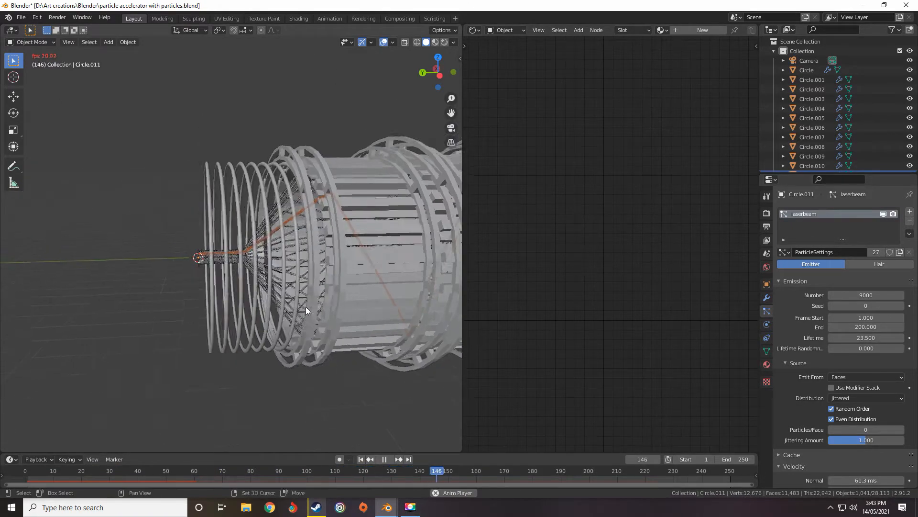
scroll(284, 303, "up", 10)
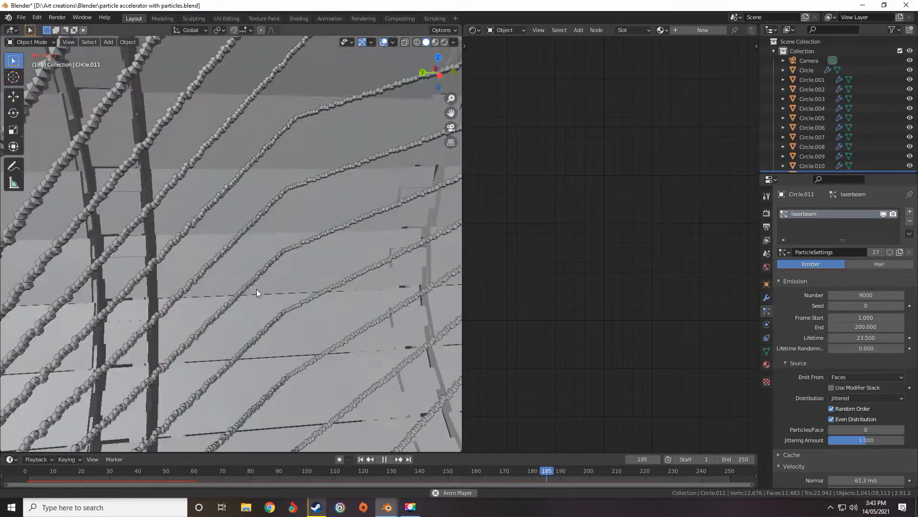
middle_click_drag(256, 289, 227, 289)
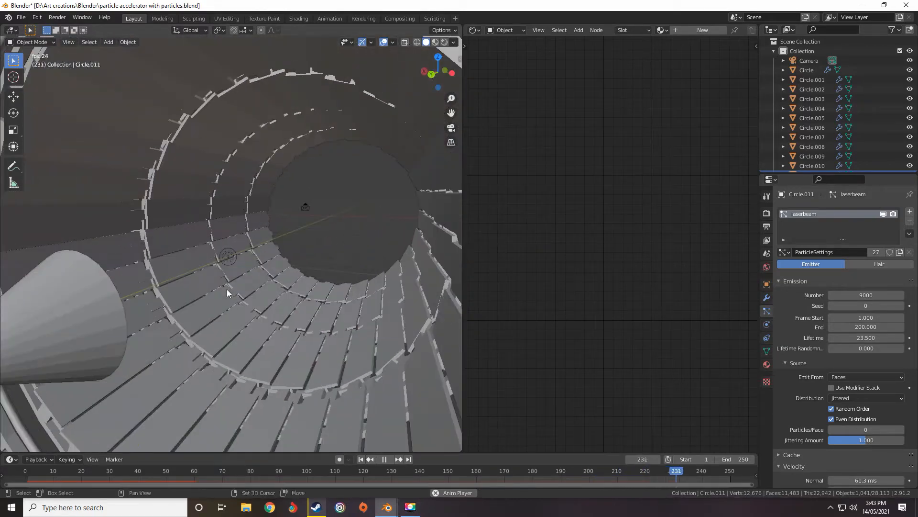
left_click(385, 458)
middle_click_drag(335, 378, 265, 310)
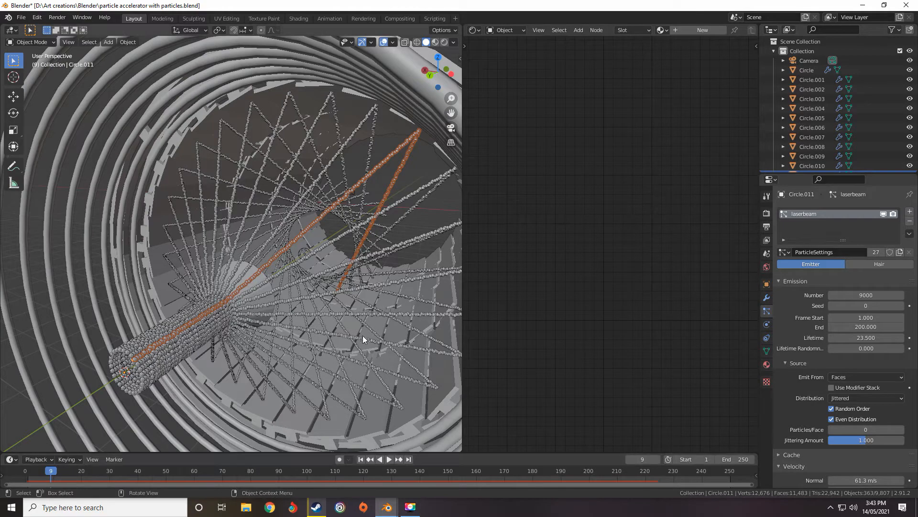
middle_click_drag(363, 339, 411, 440)
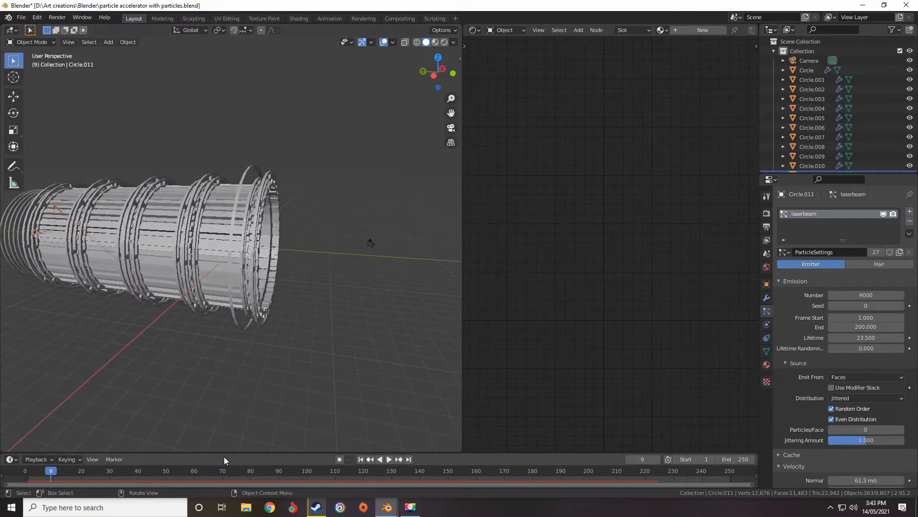
Play the animation on to frame 39 and examine the beams from the emitter end
left_click(391, 460)
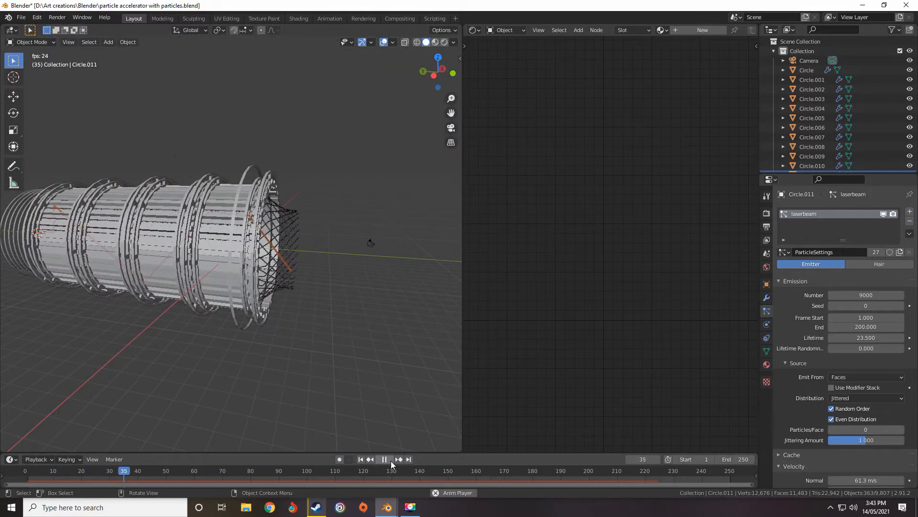
left_click(392, 460)
middle_click_drag(314, 212, 308, 256)
scroll(261, 330, "up", 6)
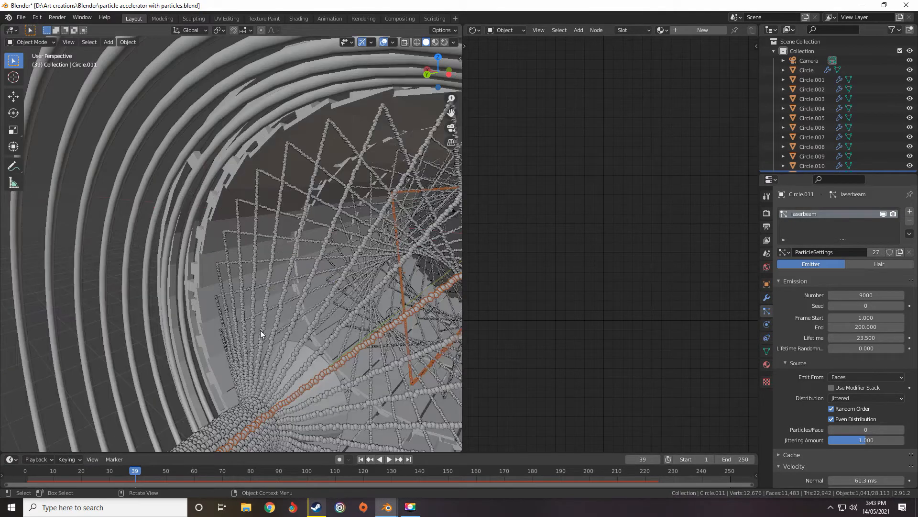
Move the cone inside the tunnel about 0.89 m along the Y axis
left_click(298, 363)
key("g")
key("y")
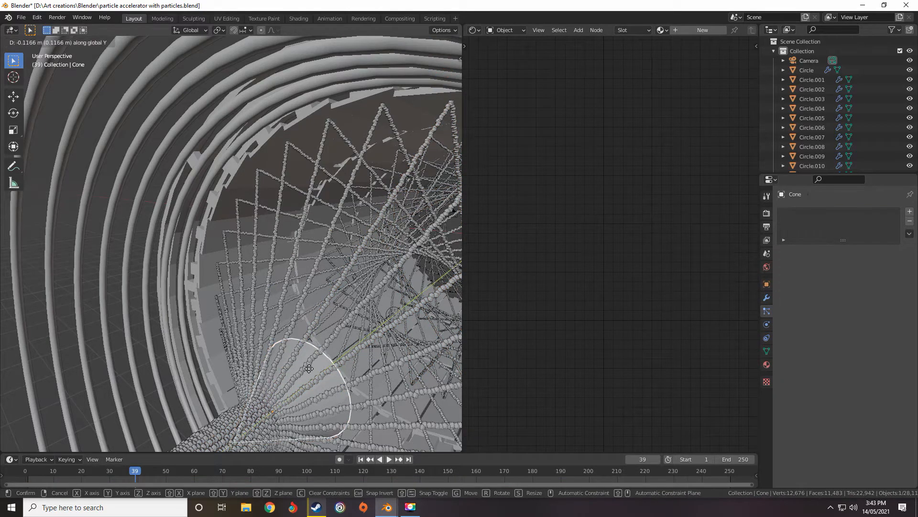
scroll(341, 376, "down", 8)
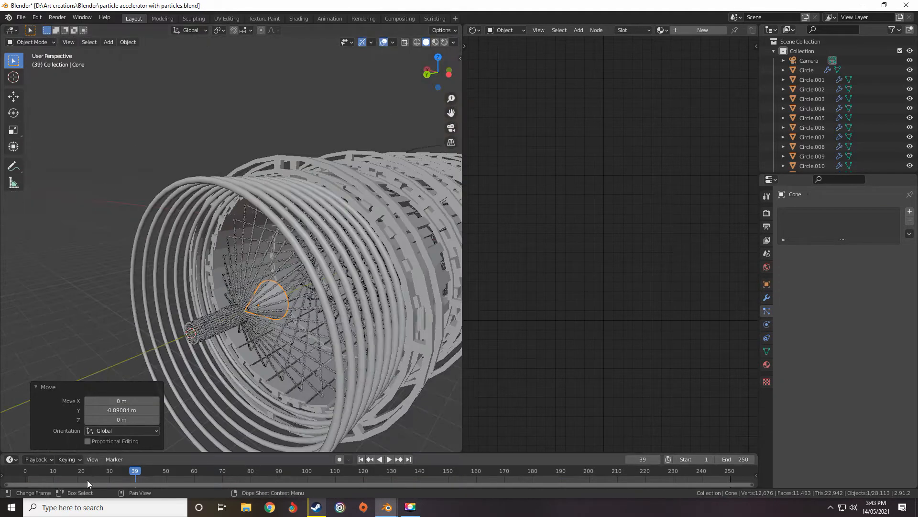
Play the animation from frame 0 and shift the cone along Y during playback
left_click(25, 472)
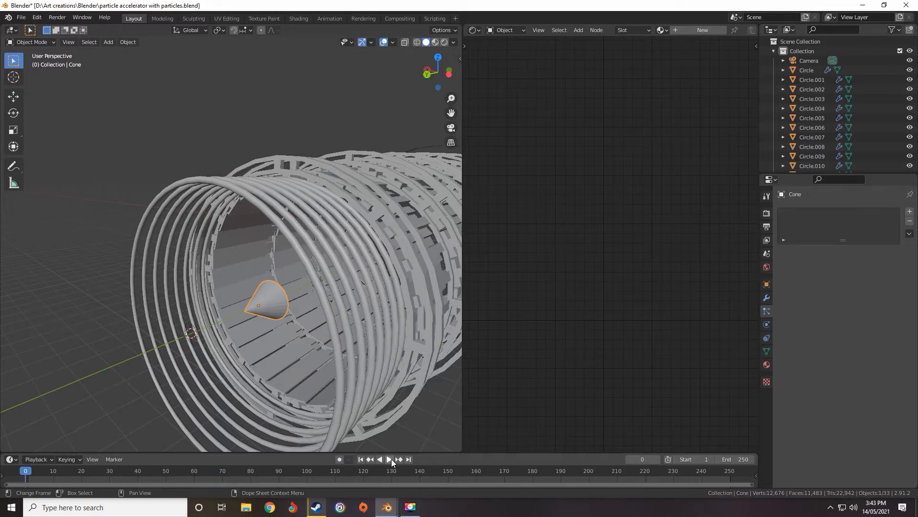
middle_click_drag(389, 431, 211, 326)
key("g")
key("y")
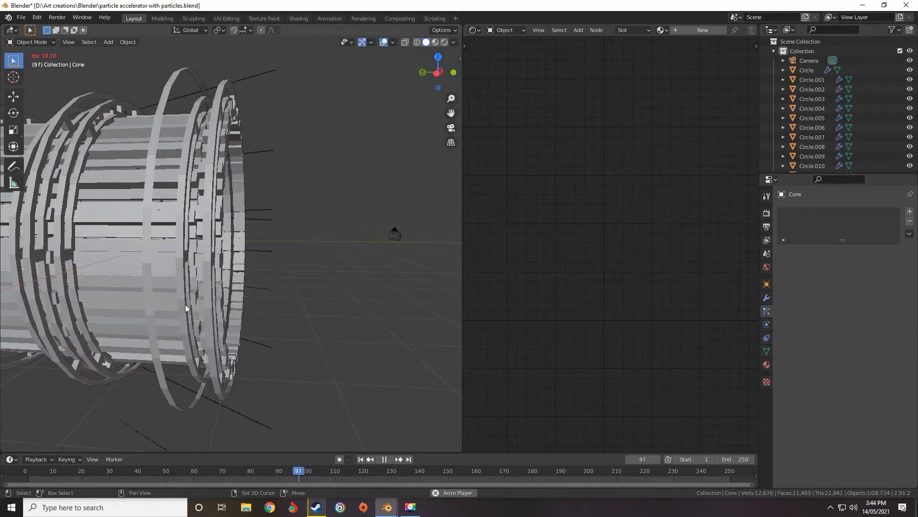
Try stretching the cone along Y to about 1.85 times its length during playback
middle_click_drag(185, 304, 291, 310)
scroll(231, 315, "up", 6)
key("s")
key("x")
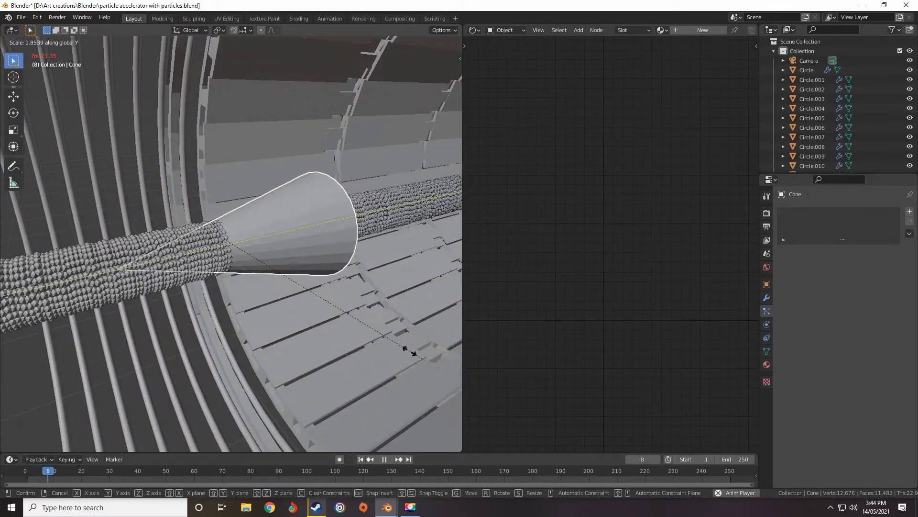
left_click(308, 276)
scroll(303, 277, "down", 6)
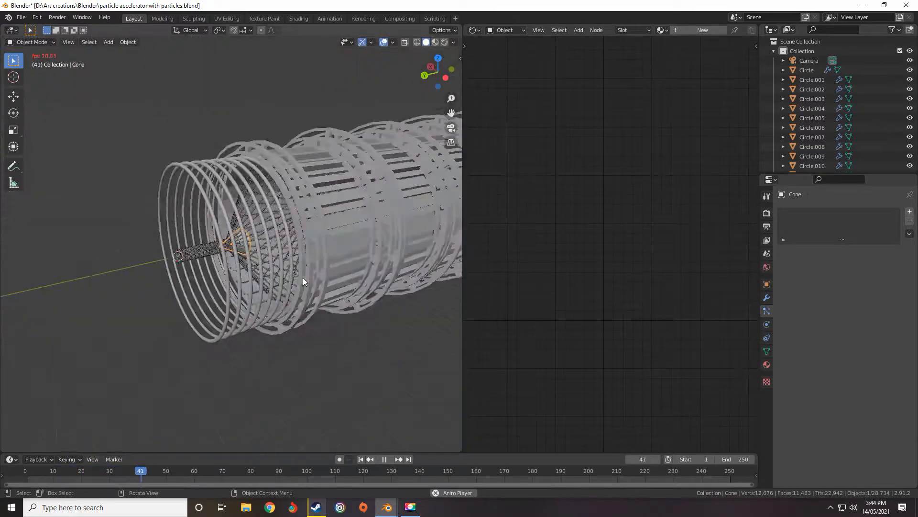
Switch the node editor area to a second 3D viewport showing the cone up close beside the view of the tunnel's open end
scroll(303, 278, "down", 3)
middle_click_drag(369, 253, 233, 267, "shift")
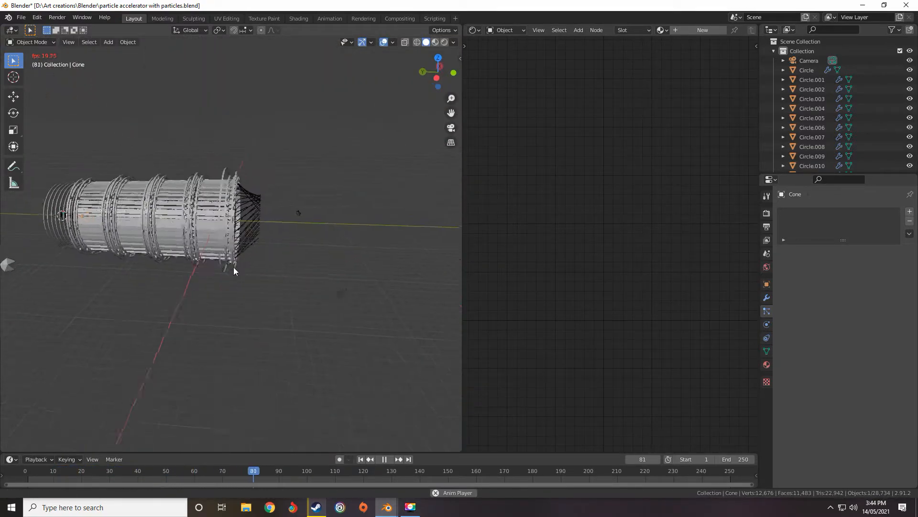
scroll(233, 267, "up", 1)
left_click(494, 57)
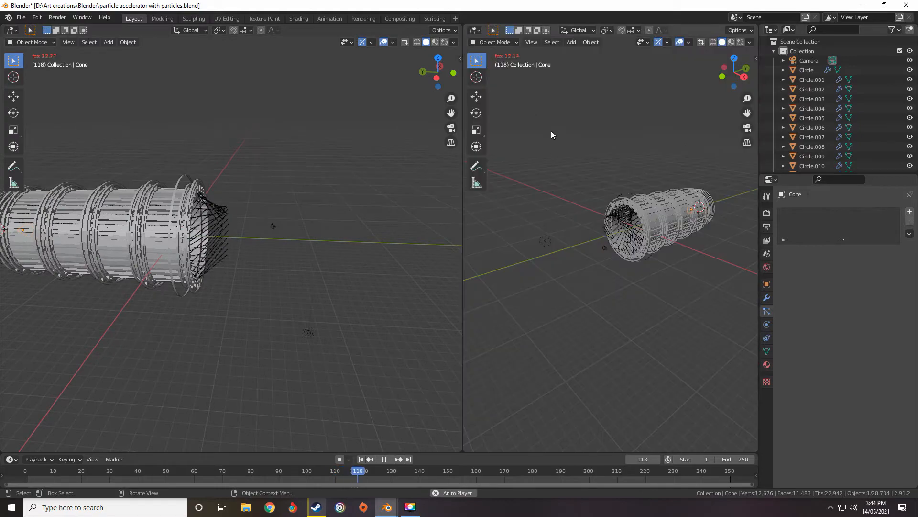
scroll(569, 172, "up", 6)
mouse_move(561, 173)
middle_mouse_down()
mouse_move(546, 170)
mouse_move(561, 191)
middle_mouse_up()
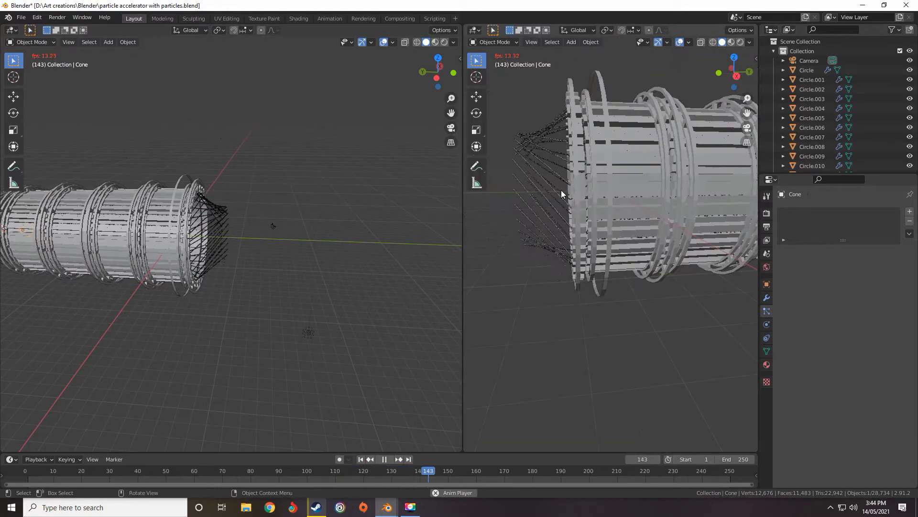
scroll(562, 191, "up", 6)
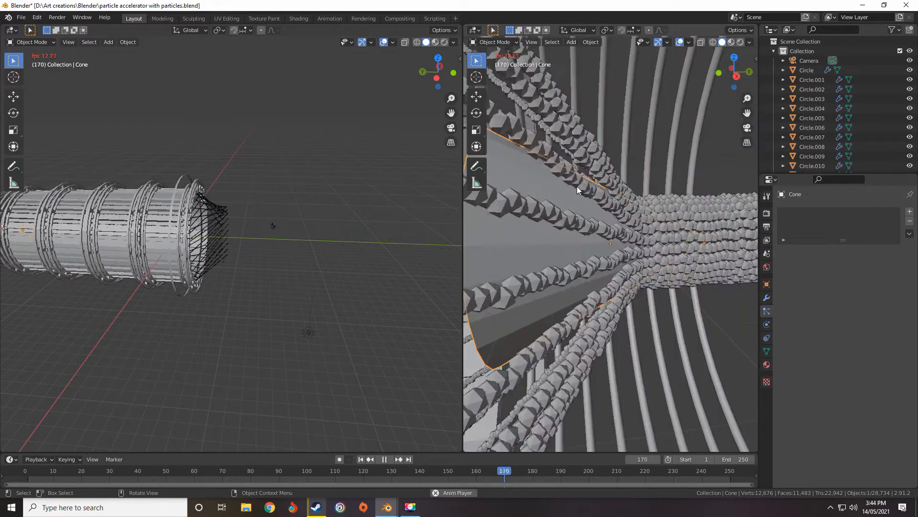
middle_click_drag(583, 210, 688, 206)
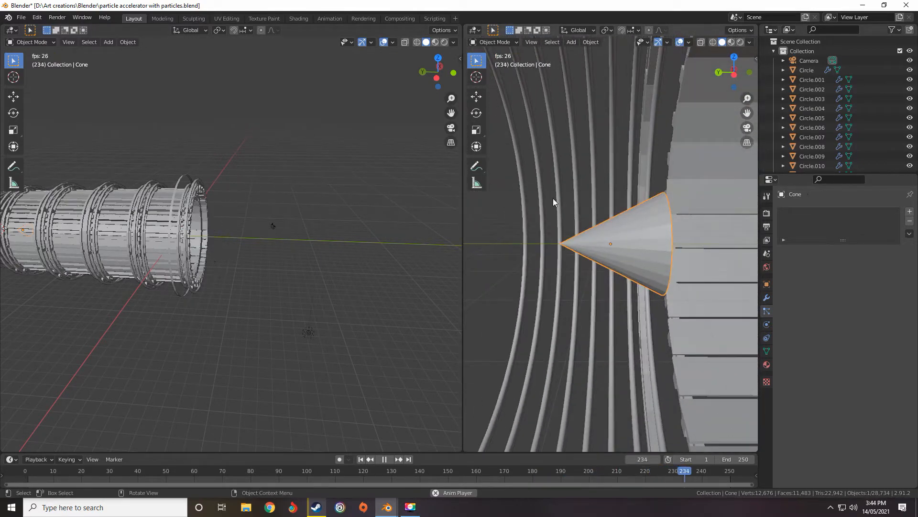
scroll(252, 266, "up", 4)
Enlarge the cone while the animation plays, watching how the beams leave the tunnel's open end
key("s")
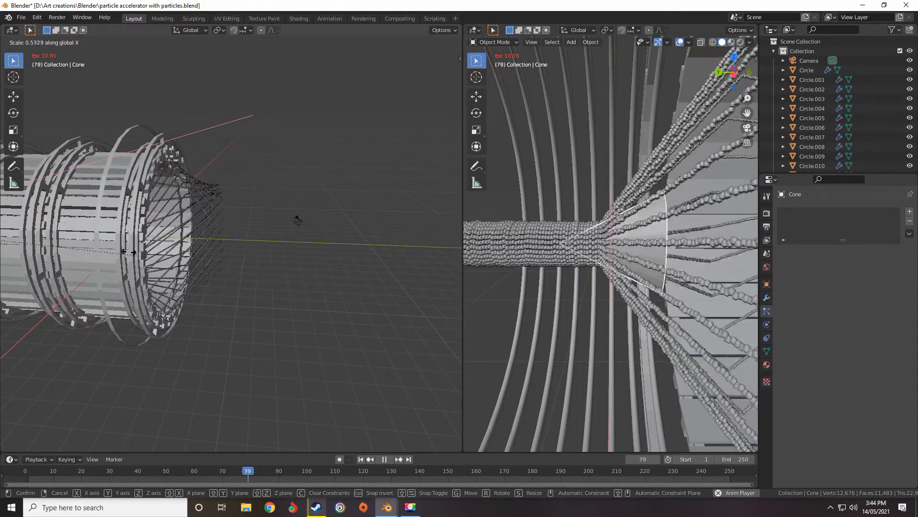
left_click(690, 123)
key("s")
left_click(681, 346)
Try scaling the cone along Y by about 0.68 and by about 1.37, and undo the scaling
key("s")
key("y")
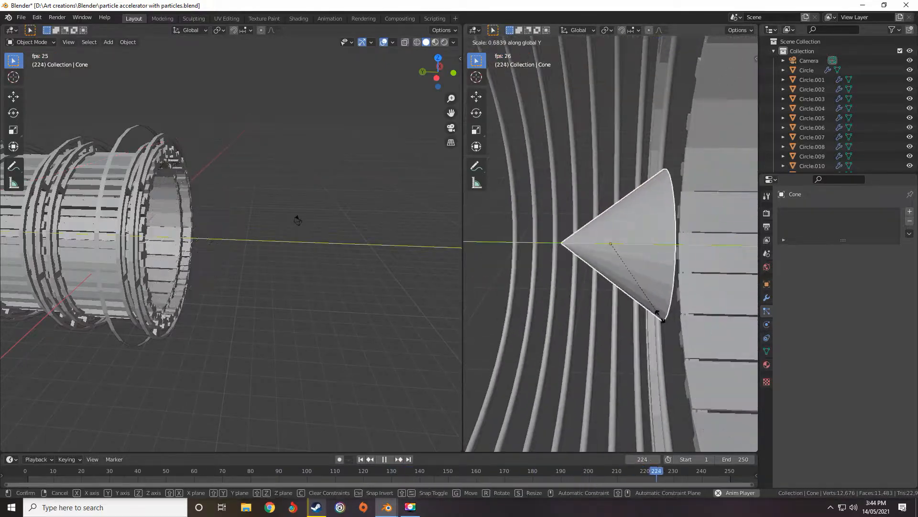
left_click(659, 315)
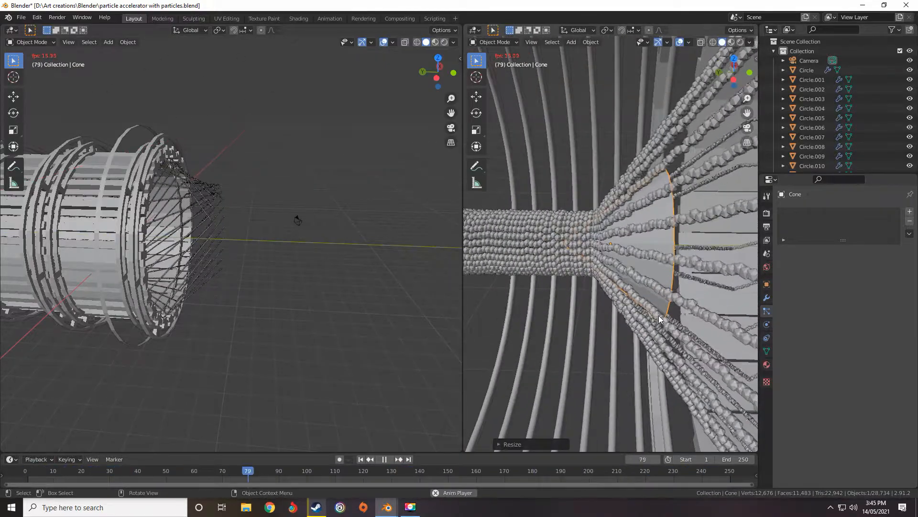
key("s")
key("y")
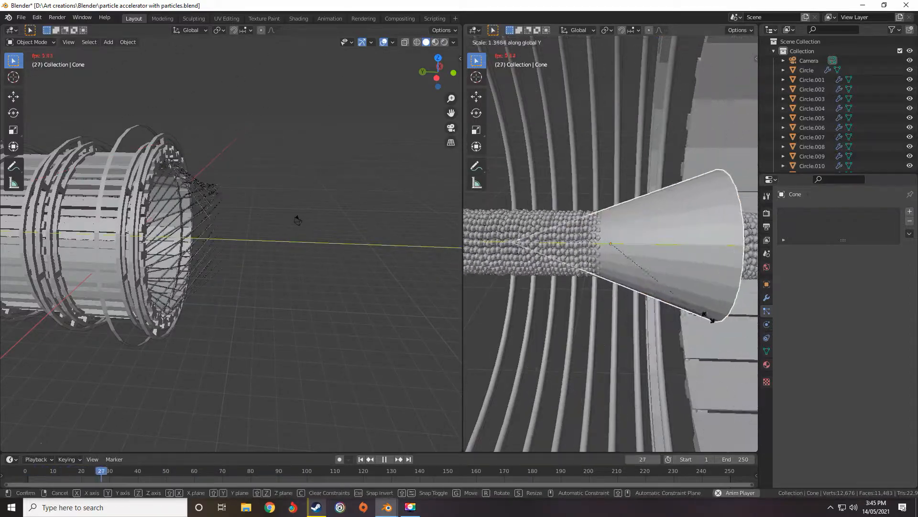
left_click(710, 320)
key("ctrl+z")
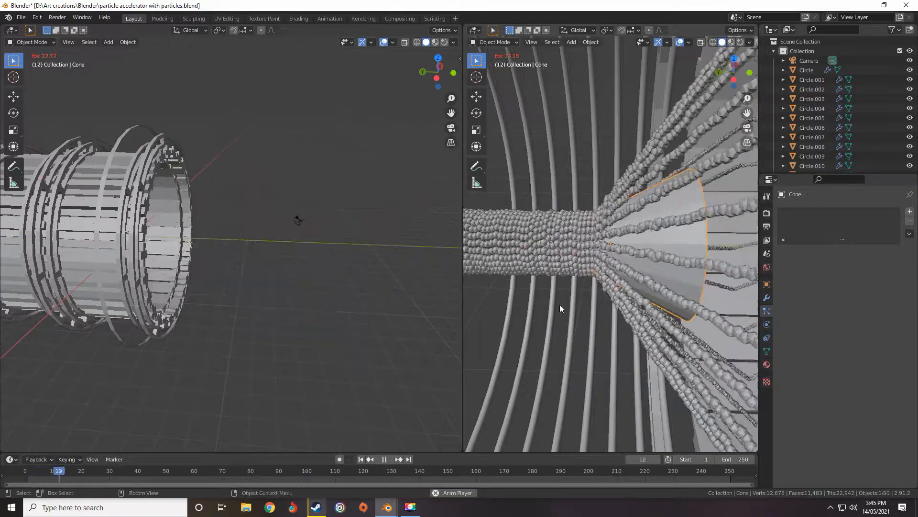
Select the tunnel mesh and examine the beams at frame 41 from its open end and from outside
middle_click_drag(308, 260, 336, 266)
scroll(336, 266, "down", 5)
scroll(336, 266, "up", 10)
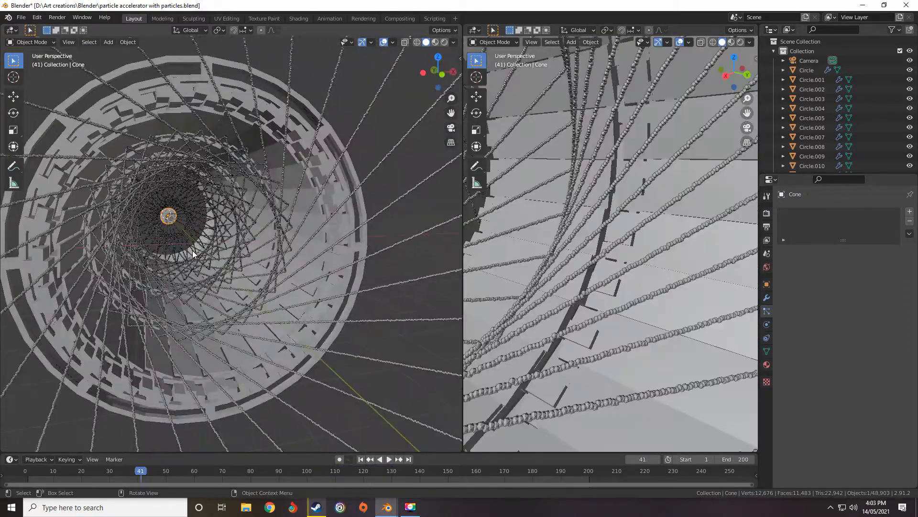
middle_click_drag(192, 251, 251, 269)
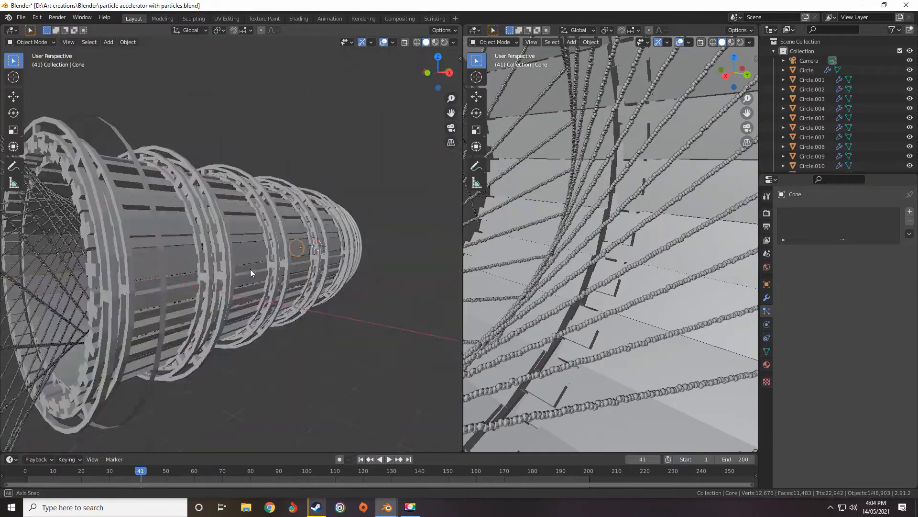
left_click(239, 216)
middle_click_drag(252, 217, 221, 350)
scroll(214, 223, "down", 5)
scroll(236, 268, "up", 3)
middle_click_drag(202, 300, 277, 180)
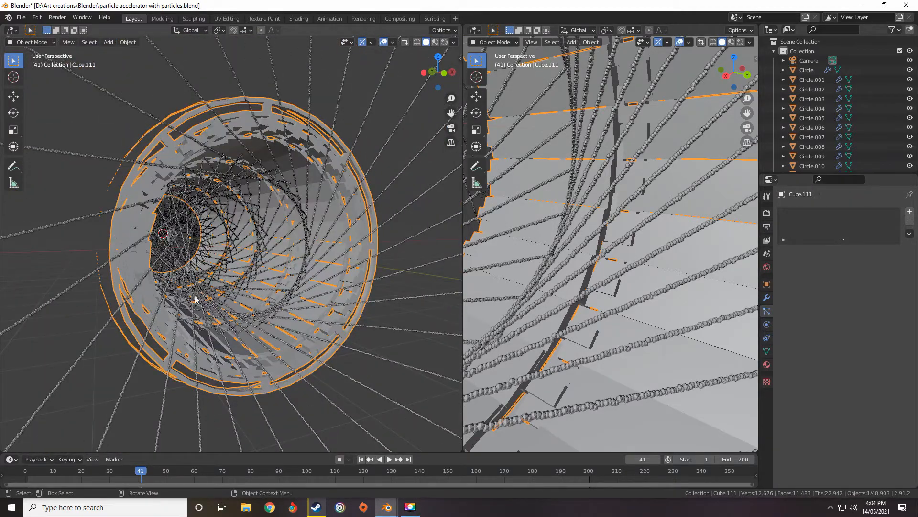
middle_click_drag(325, 267, 341, 316)
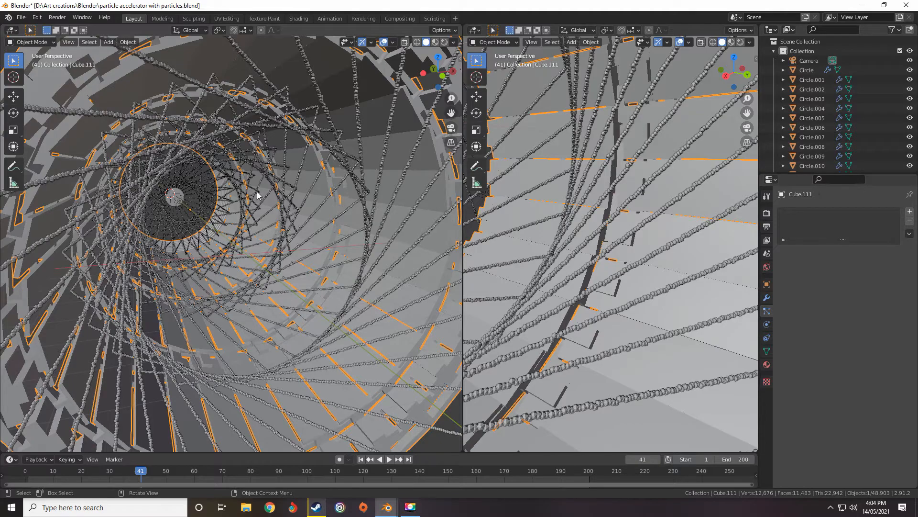
scroll(264, 257, "down", 6)
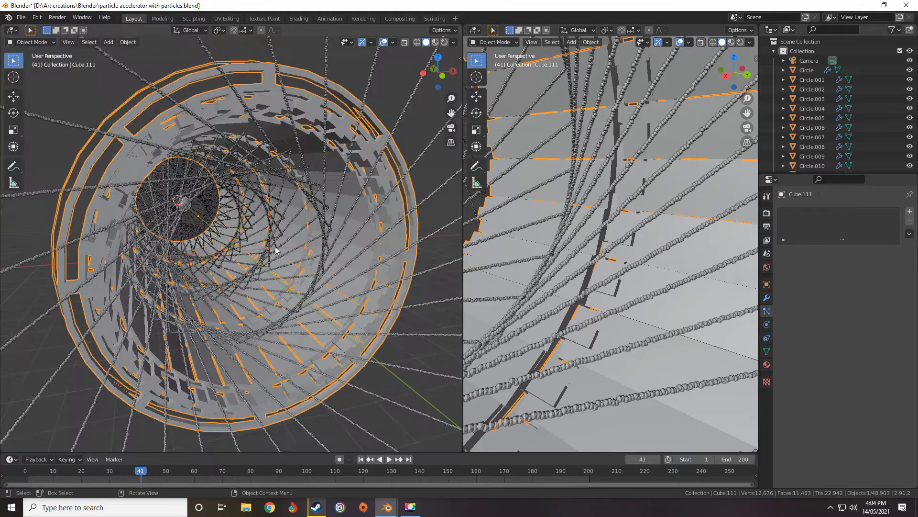
middle_click_drag(292, 234, 128, 203)
scroll(221, 253, "up", 2)
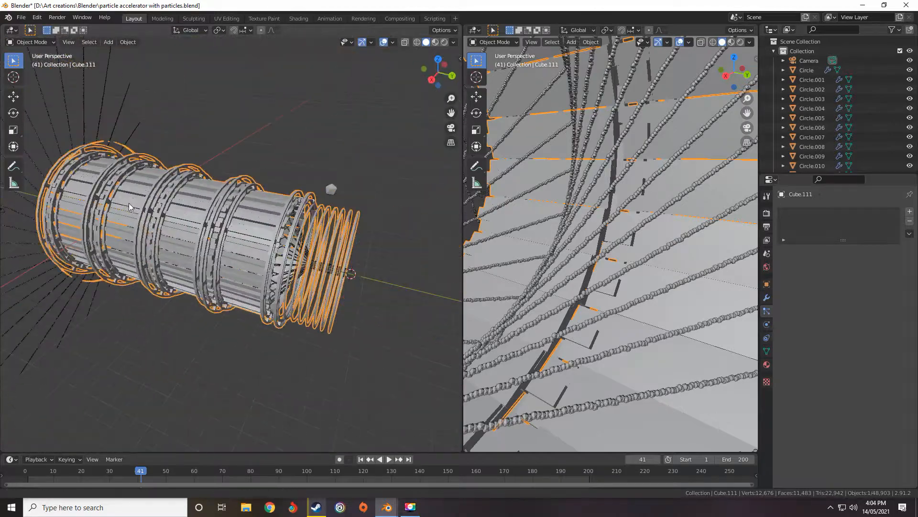
Inspect the tunnel segments from outside, including the right orthographic view, and compare them with the beams leaving the open end
scroll(143, 194, "up", 4)
left_click(191, 165)
middle_click_drag(144, 157, 208, 226)
left_click(234, 183)
scroll(208, 226, "down", 5)
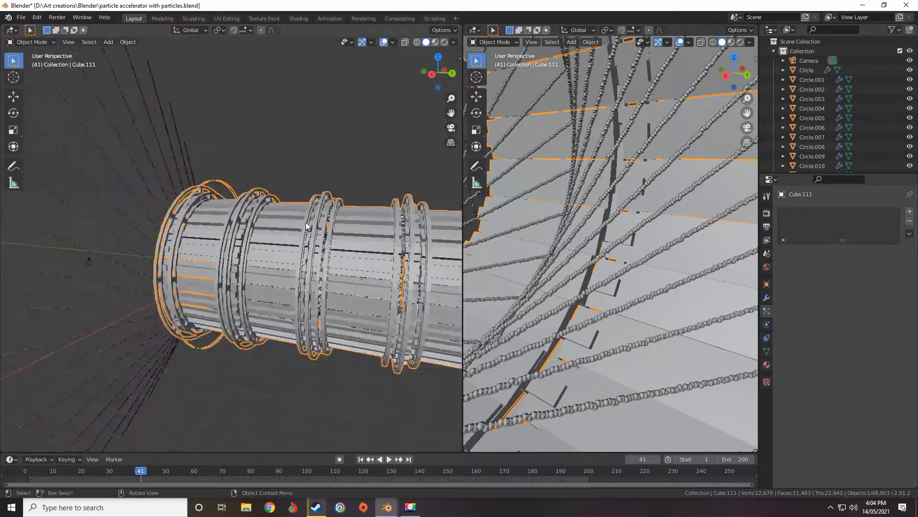
middle_click_drag(306, 222, 174, 219)
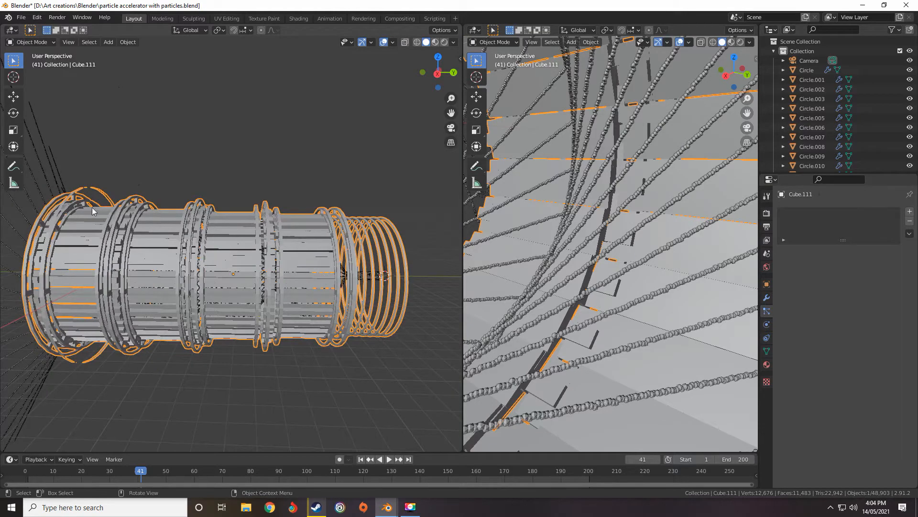
middle_click_drag(93, 210, 141, 213, "shift")
key("KP_3")
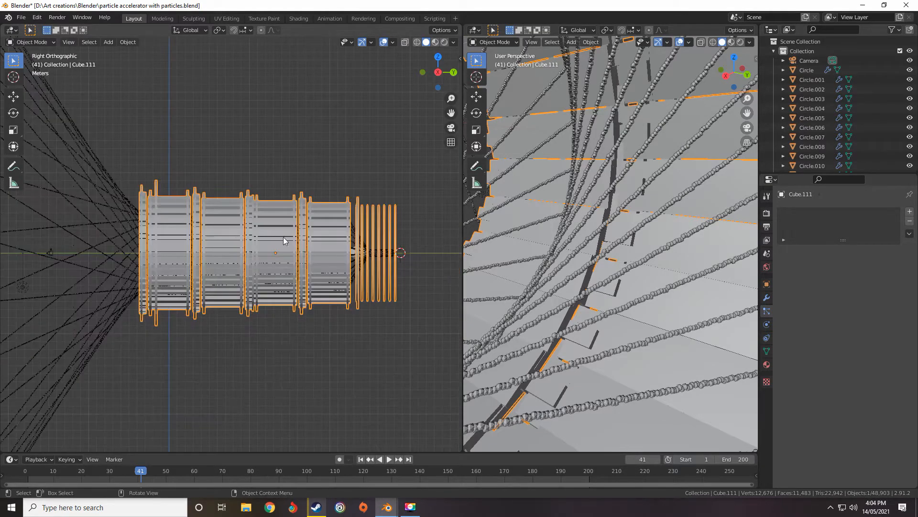
scroll(338, 213, "up", 4)
middle_click_drag(337, 211, 382, 223, "shift")
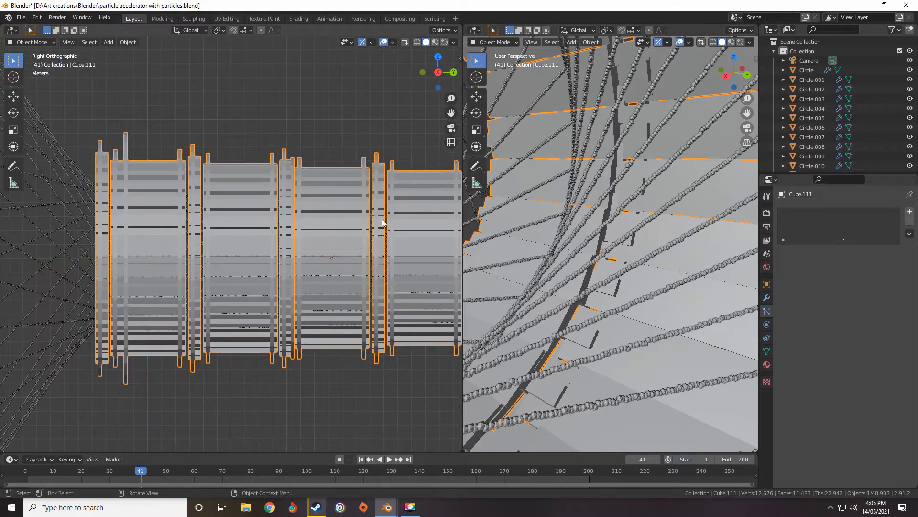
middle_click_drag(93, 248, 160, 240)
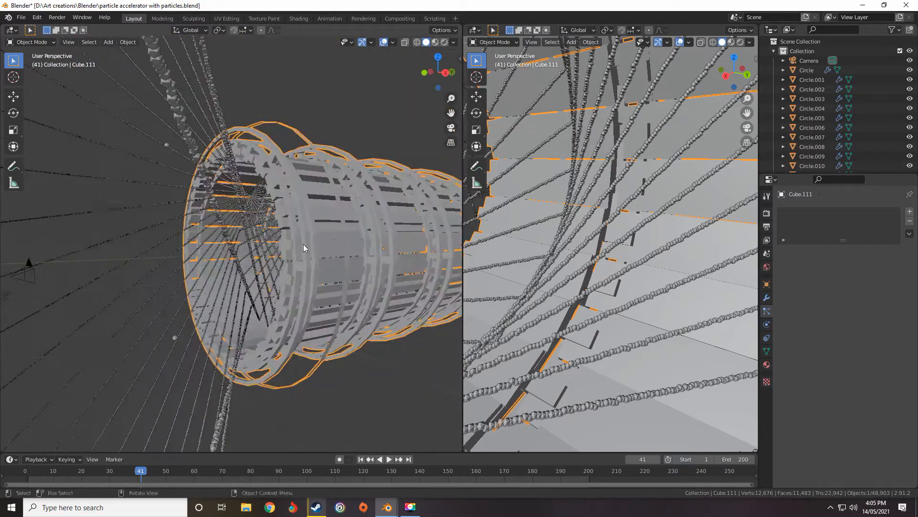
Examine the spiral of bouncing beams inside the tunnel from the open end through to the emitter end
middle_click_drag(304, 245, 209, 250, "shift")
scroll(303, 254, "up", 8)
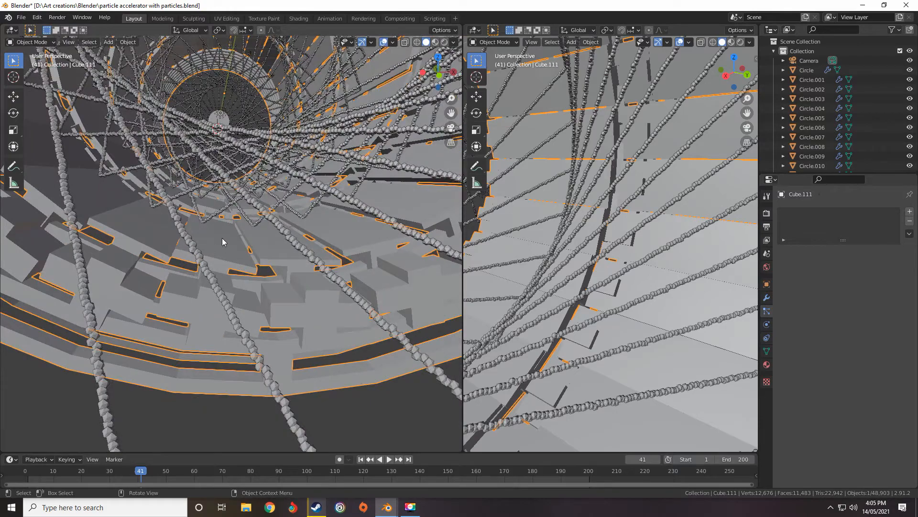
scroll(228, 253, "down", 4)
scroll(230, 254, "up", 4)
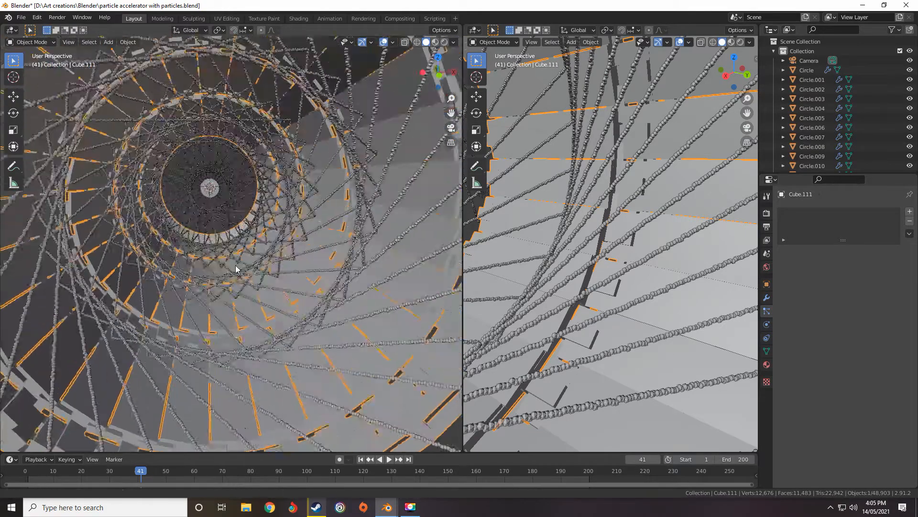
middle_click_drag(235, 248, 241, 257, "shift")
middle_click_drag(291, 185, 139, 225, "shift")
scroll(140, 225, "down", 3)
middle_click_drag(256, 210, 274, 205)
middle_click_drag(349, 199, 253, 220)
scroll(324, 209, "up", 5)
scroll(253, 222, "up", 4)
Select the cone, try scaling it along Y by about 1.28, and move it about 0.39 m along Y instead
left_click(177, 165)
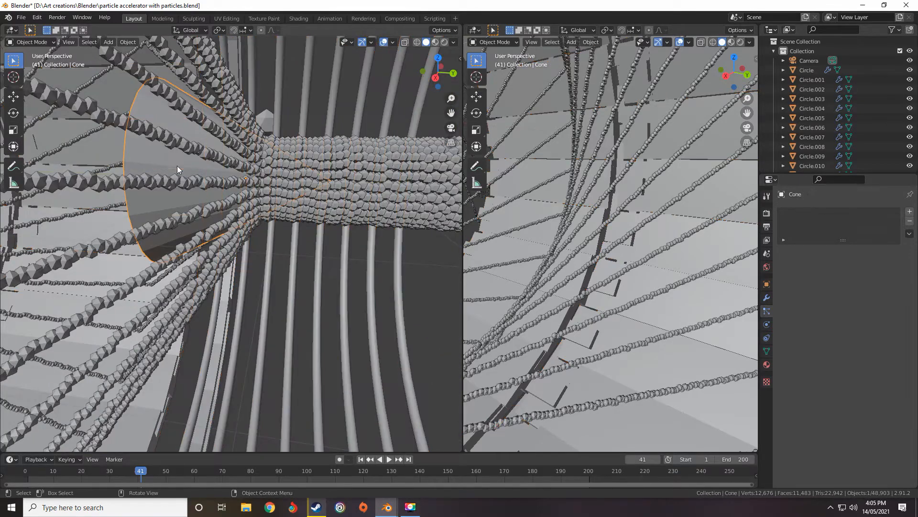
scroll(178, 157, "down", 10)
middle_click_drag(160, 193, 222, 219, "shift")
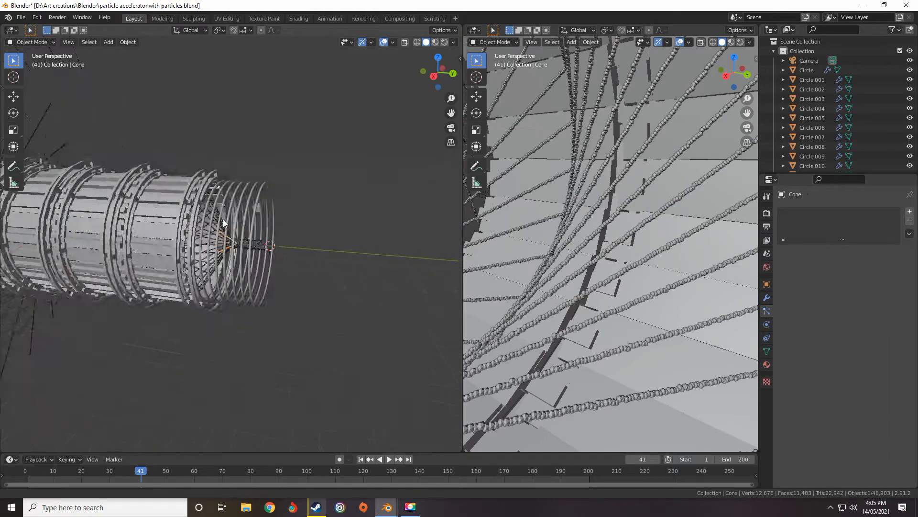
scroll(223, 219, "up", 7)
scroll(194, 226, "up", 6)
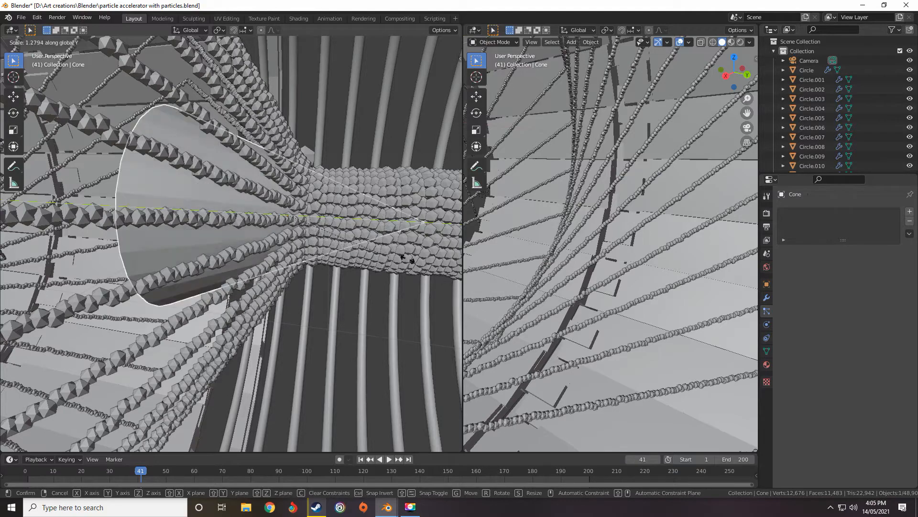
right_click(395, 274)
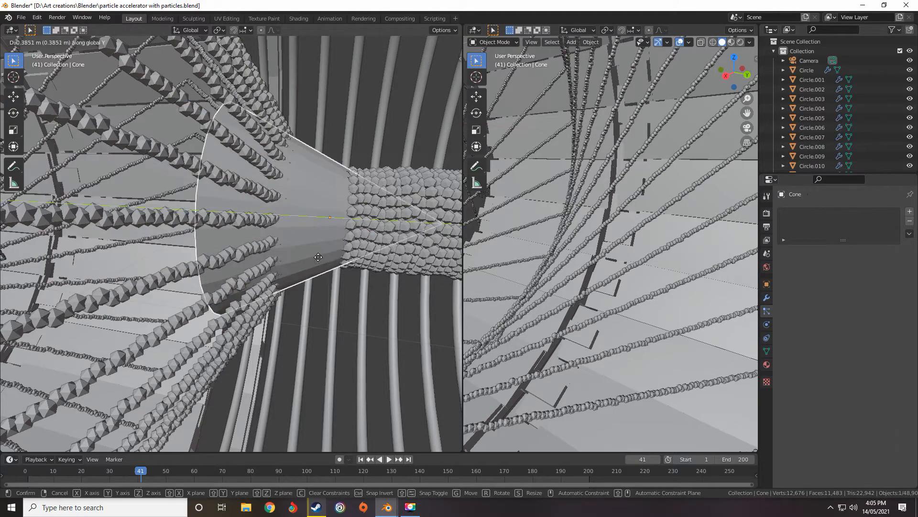
left_click(322, 252)
Examine up close how the beams bounce off the inner wall of the tunnel
scroll(323, 252, "down", 8)
middle_click_drag(322, 251, 117, 188)
scroll(234, 250, "up", 4)
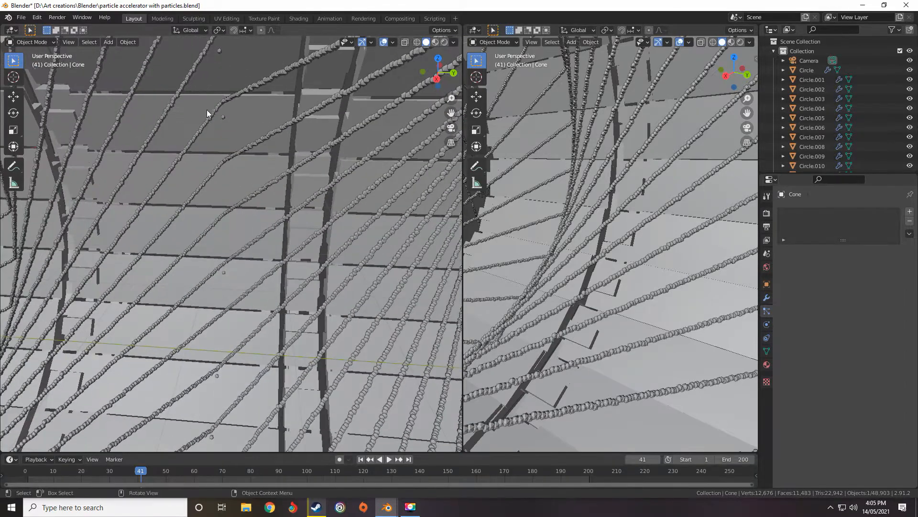
middle_click_drag(193, 145, 239, 125)
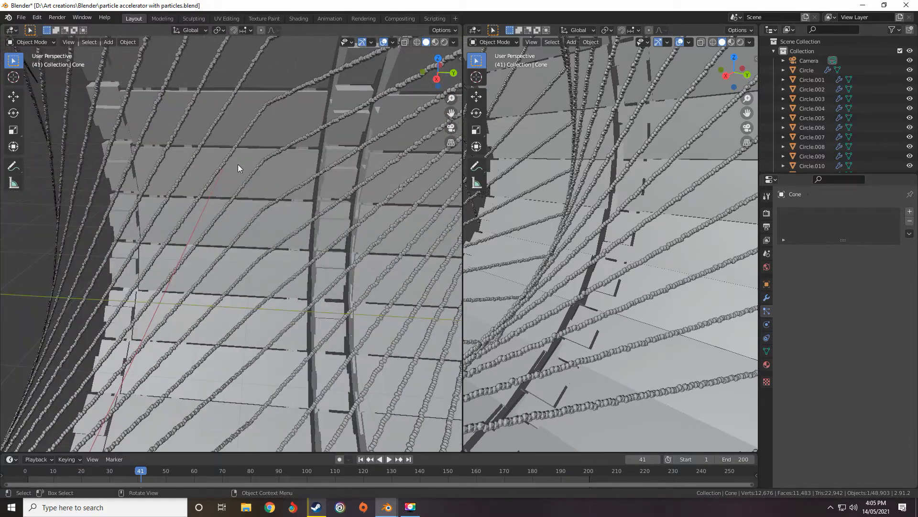
Examine the spiral of bouncing beams through the tunnel's open end, from a distance and close to the inner wall
middle_click_drag(320, 215, 210, 212)
scroll(212, 203, "down", 5)
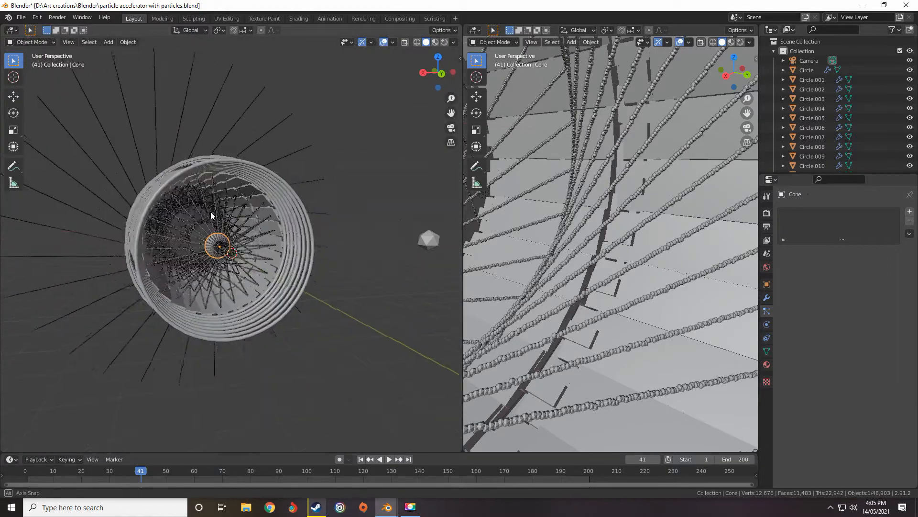
scroll(210, 211, "up", 4)
middle_click_drag(212, 244, 360, 231)
middle_click_drag(302, 215, 263, 193)
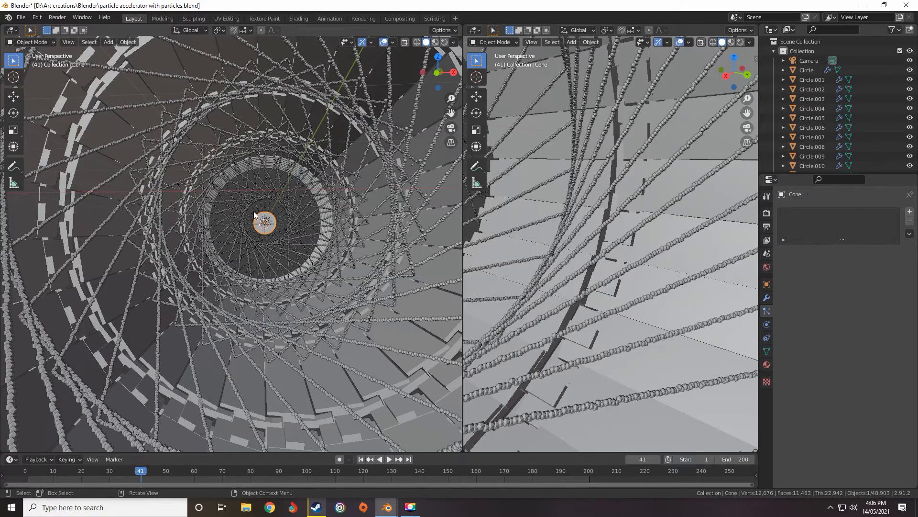
middle_click_drag(254, 211, 285, 196)
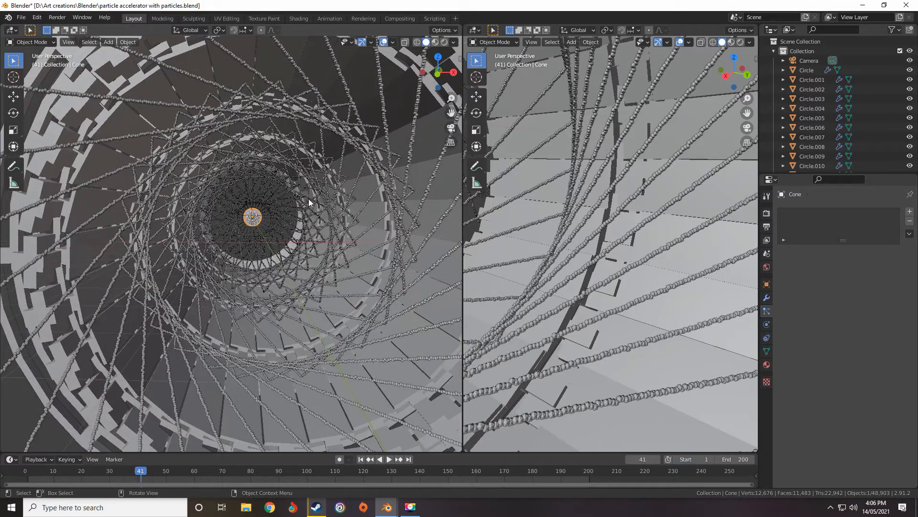
scroll(306, 220, "down", 4)
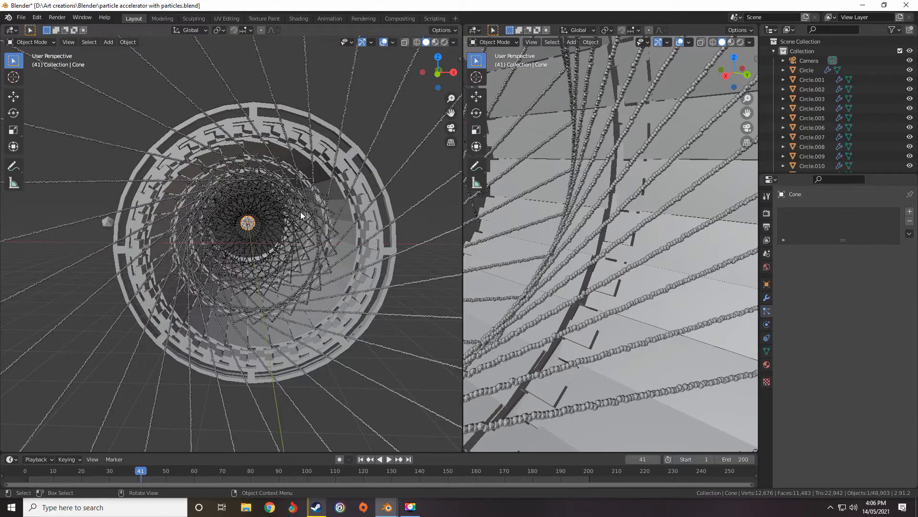
middle_click_drag(300, 211, 319, 253)
scroll(287, 263, "up", 6)
middle_click_drag(248, 269, 264, 240)
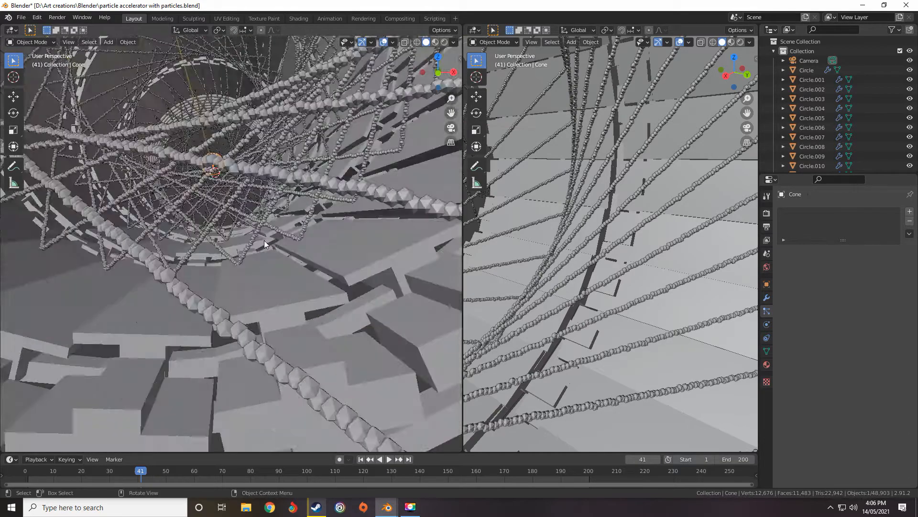
Select the tunnel mesh and check the beam pattern around the central disc in front orthographic view
left_click(257, 271)
middle_click_drag(260, 280, 266, 280)
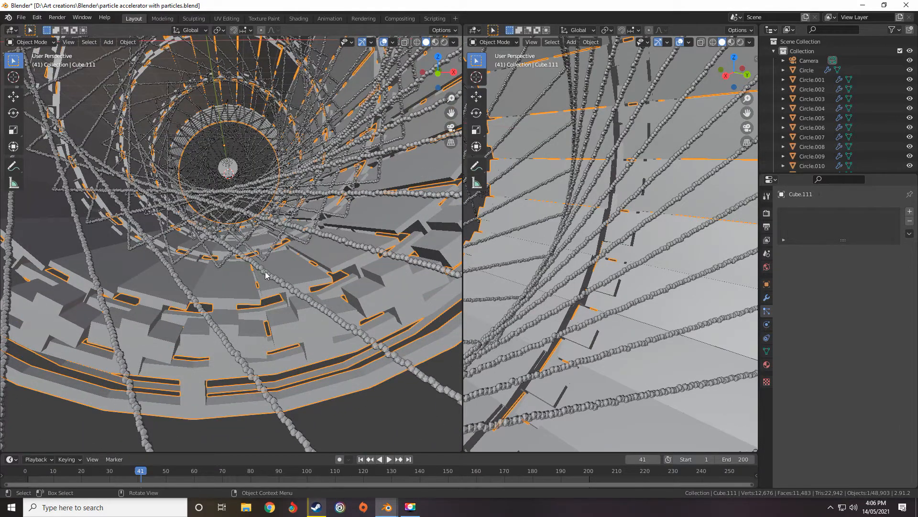
middle_click_drag(265, 277, 308, 203)
scroll(220, 208, "up", 5)
key("KP_1")
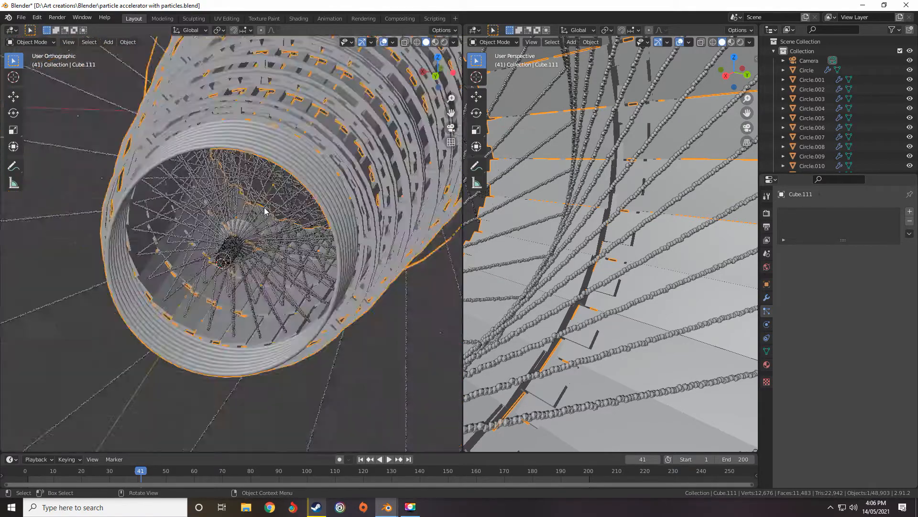
scroll(175, 157, "up", 8)
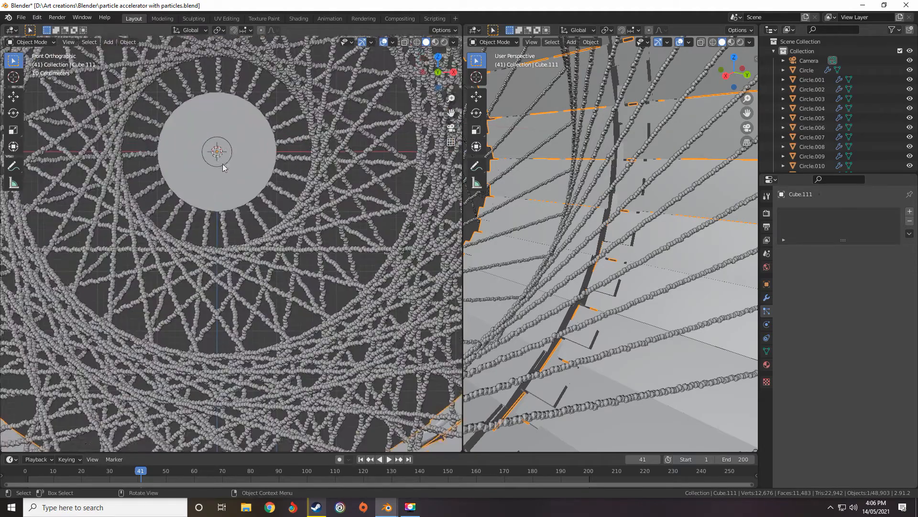
scroll(258, 167, "down", 1)
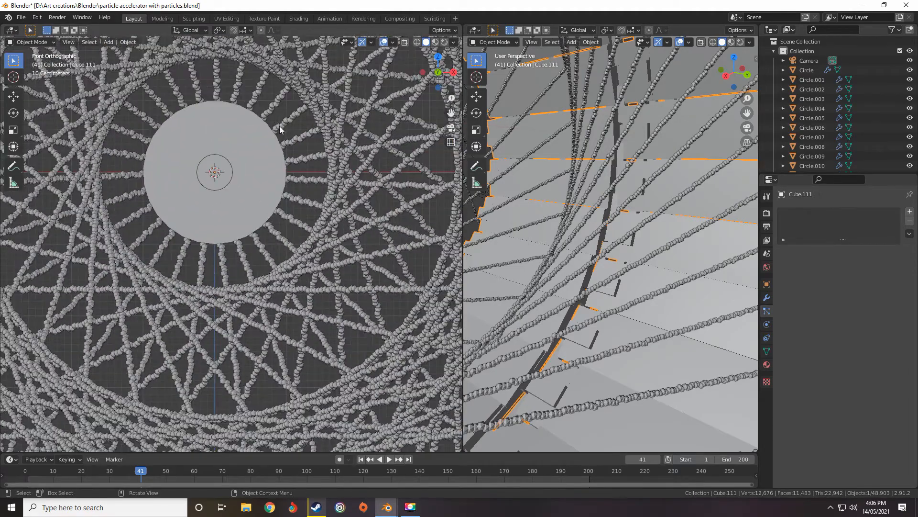
scroll(286, 125, "down", 3)
Examine where the beams strike the inner wall panels, then compare with the tunnel's outside near the open end
middle_click_drag(291, 123, 218, 176)
scroll(257, 256, "up", 5)
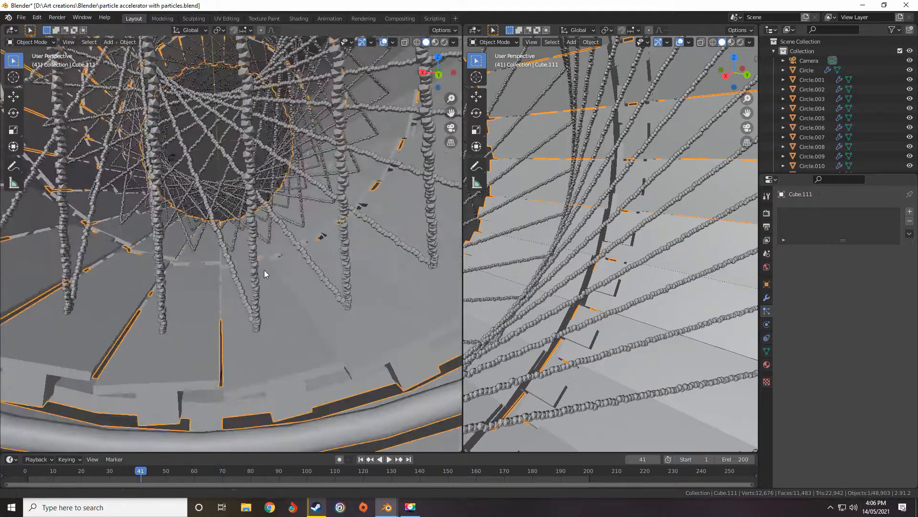
middle_click_drag(265, 274, 242, 296)
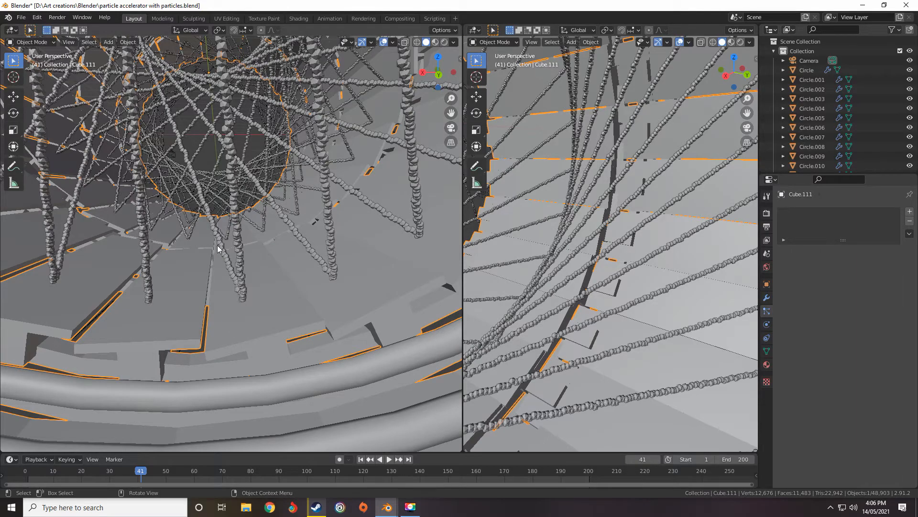
middle_click_drag(175, 130, 186, 173, "shift")
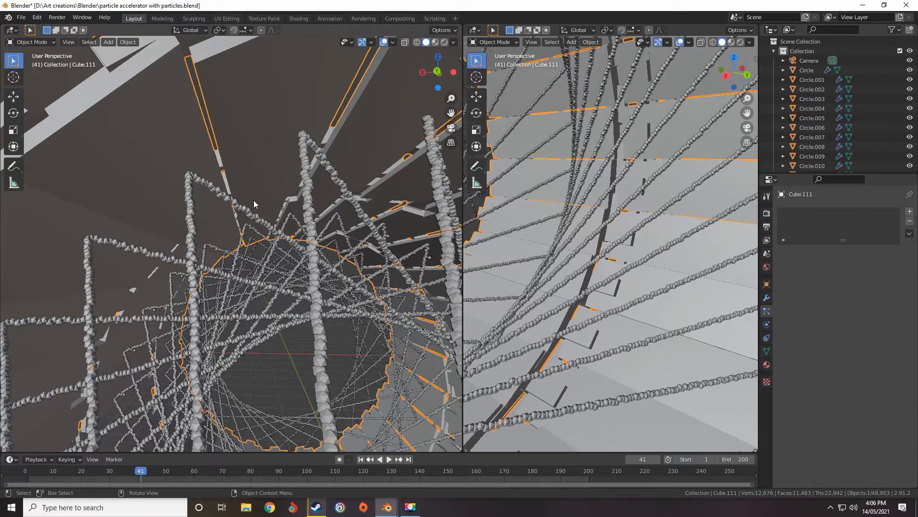
scroll(298, 272, "down", 1)
middle_click_drag(298, 272, 299, 202, "shift")
scroll(241, 168, "up", 1)
scroll(299, 202, "down", 1)
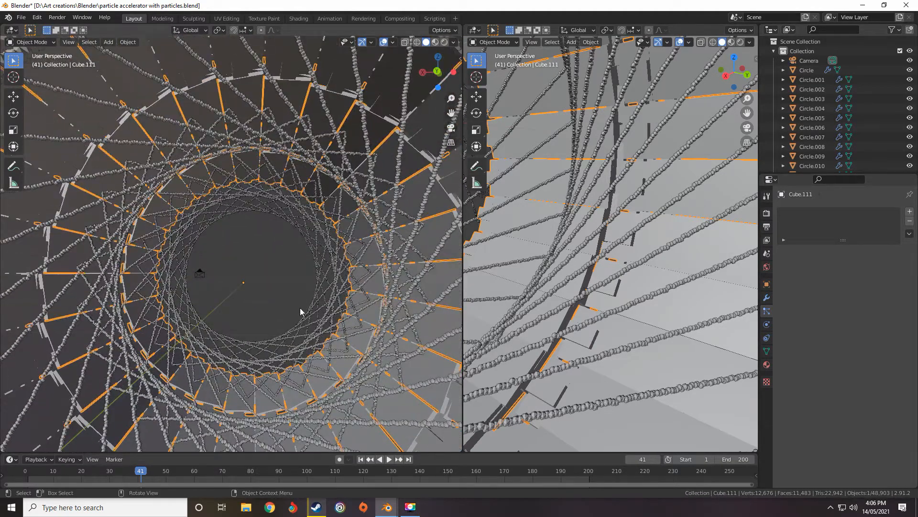
scroll(244, 209, "down", 1)
middle_click_drag(243, 228, 272, 203)
scroll(233, 215, "down", 2)
scroll(264, 220, "up", 1)
middle_click_drag(334, 199, 302, 200)
middle_click_drag(224, 188, 261, 148)
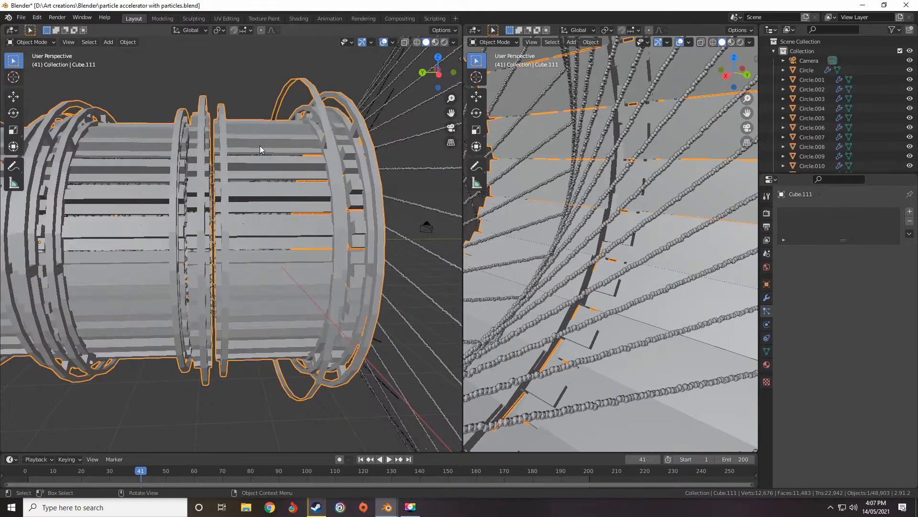
Put the tunnel mesh in Edit Mode and show it as wireframe in the right orthographic view
key("Tab")
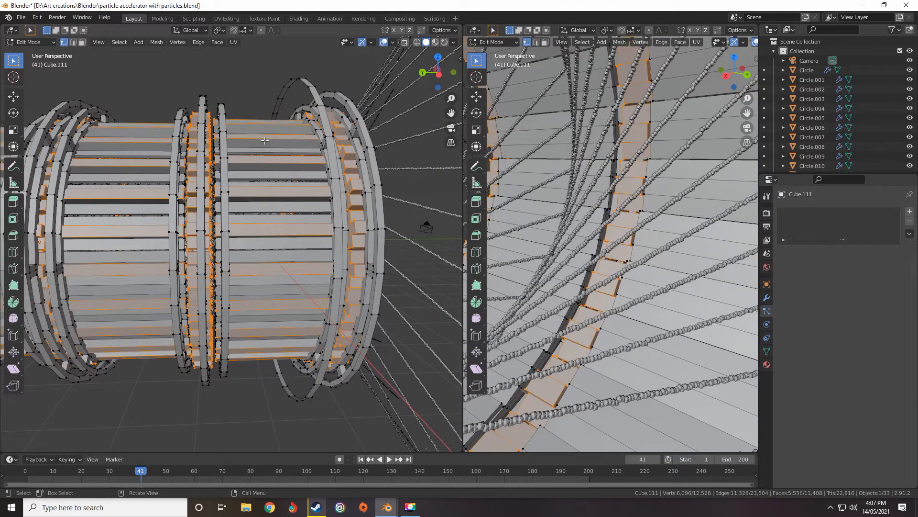
key("KP_3")
key("z")
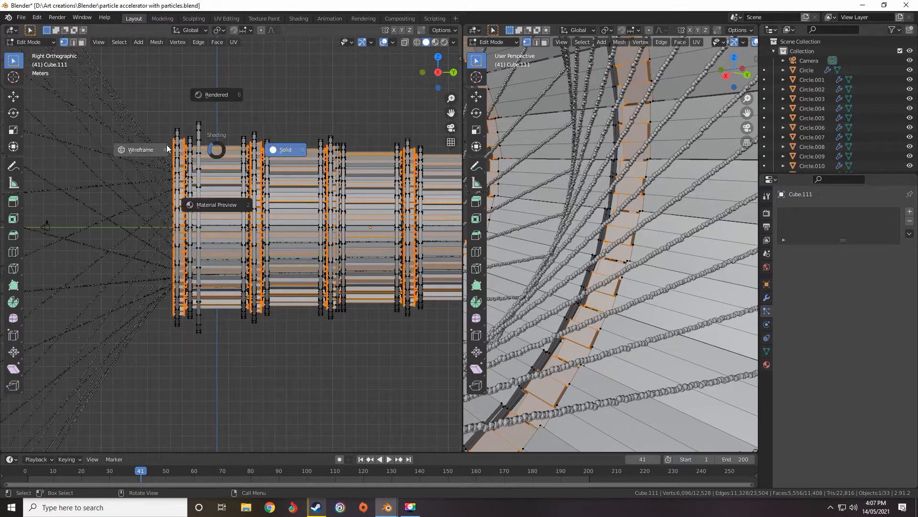
left_click(134, 150)
scroll(266, 170, "up", 2)
mouse_move(265, 170)
middle_mouse_down("shift")
mouse_move(198, 151)
mouse_move(240, 230)
mouse_move(267, 204)
middle_mouse_up("shift")
scroll(239, 230, "down", 2)
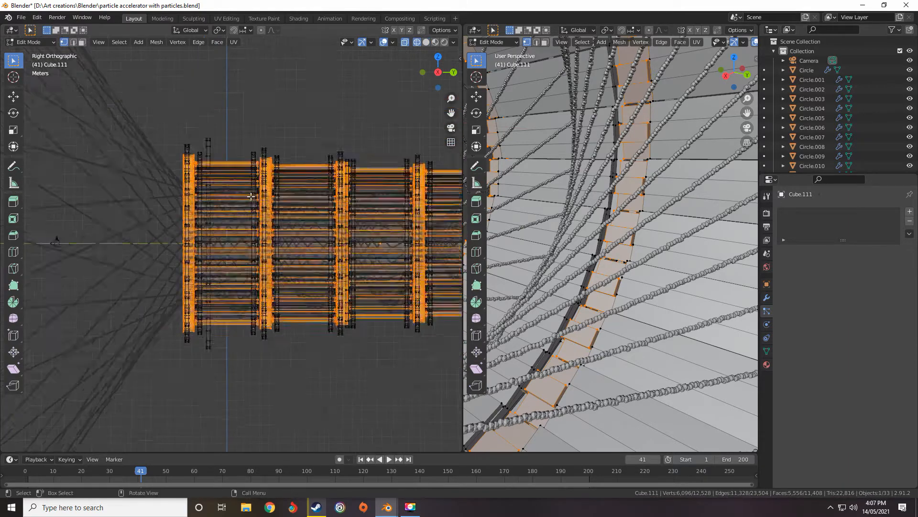
Try to pick the panels and rings of the segment nearest the open end one linked part at a time
scroll(251, 197, "up", 2)
key("alt+a")
key("l")
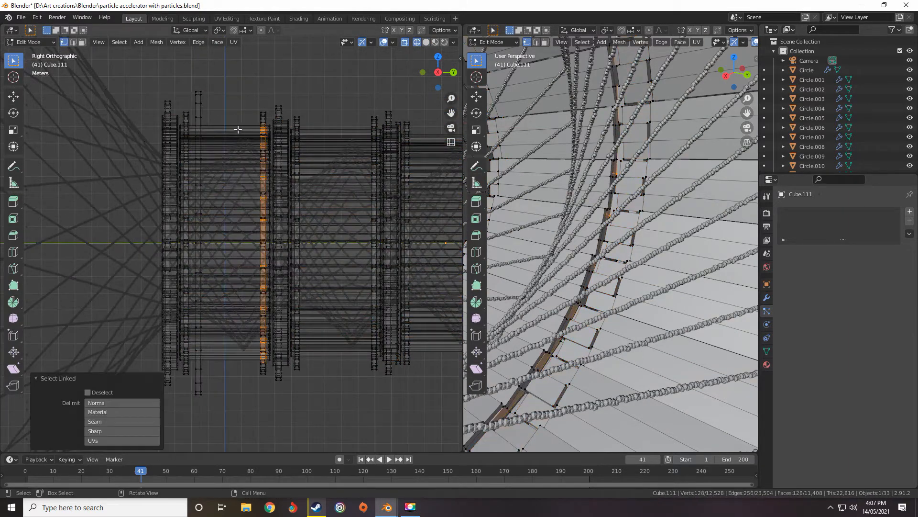
key("a")
key("alt+a")
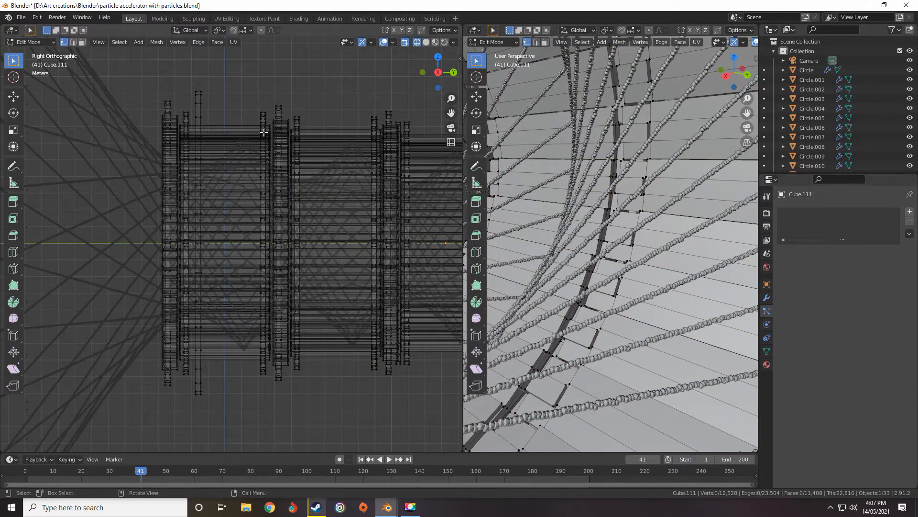
key("l")
key("l")
key("l")
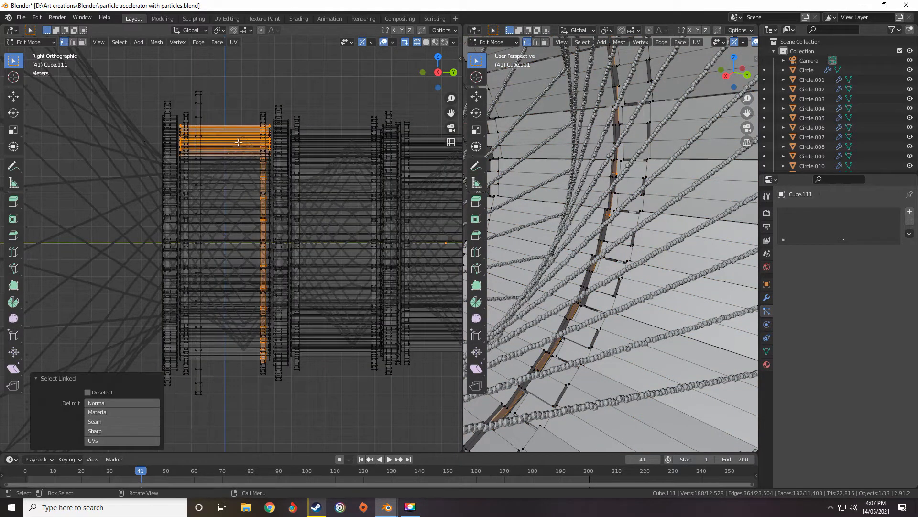
key("l")
key("l")
key("l")
key("l")
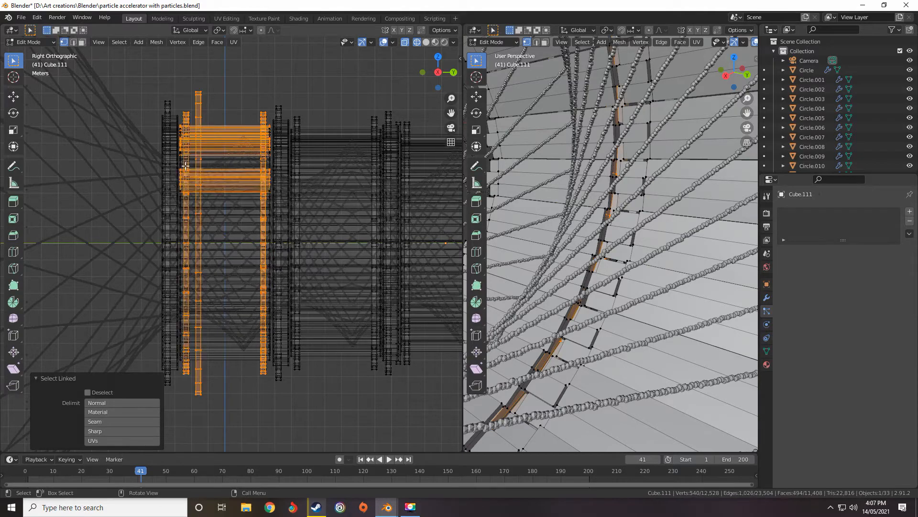
Box-select the whole segment nearest the open end, test moving it, and return to solid shading
left_click_drag(274, 94, 179, 408)
middle_click_drag(184, 326, 224, 378)
key("g")
right_click(196, 139)
middle_click_drag(196, 139, 132, 106)
key("z")
left_click(178, 100)
Deselect the linked rings and outer pieces of the end segment, keeping its inner wall panels selected
key("shift+l")
scroll(132, 110, "up", 4)
key("shift+l")
middle_click_drag(130, 160, 334, 256)
key("shift+l")
middle_click_drag(216, 265, 269, 222)
key("shift+l")
key("shift+l")
key("shift+l")
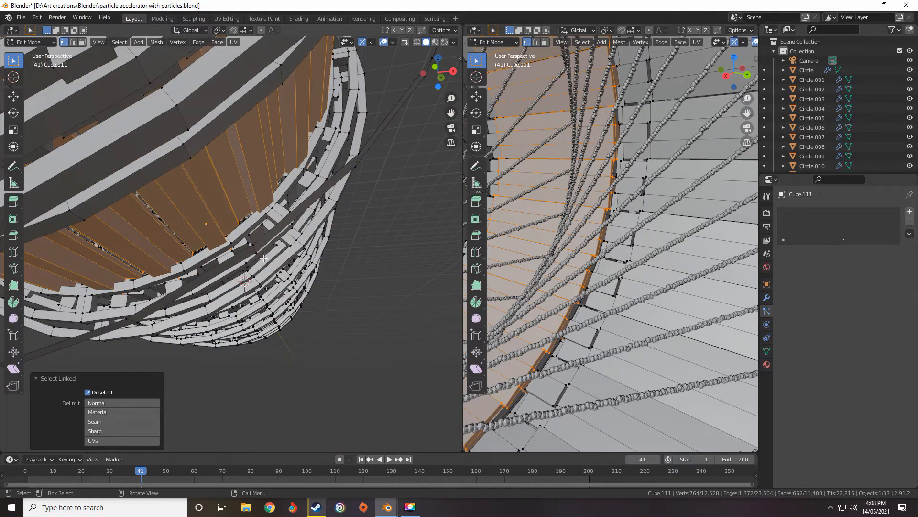
middle_click_drag(264, 259, 300, 215)
key("shift+l")
scroll(300, 214, "up", 3)
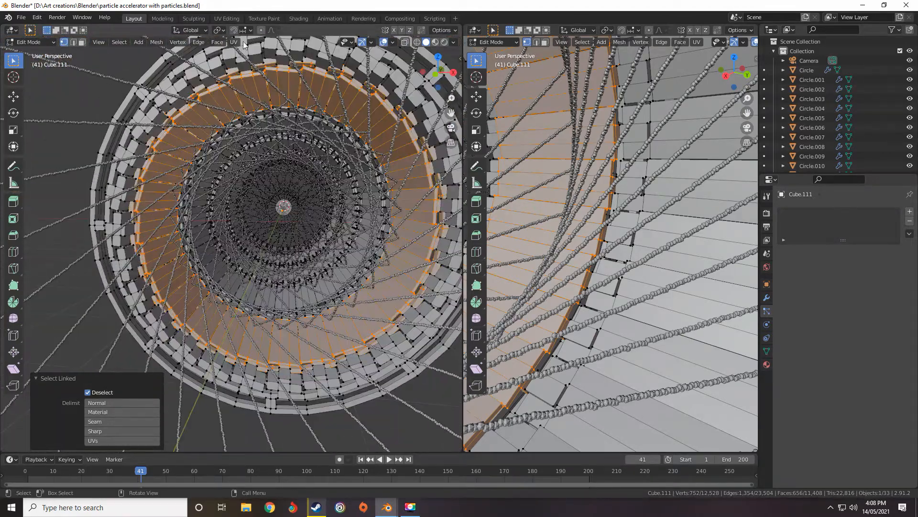
Set the transform pivot point to Individual Origins and try rotating the selected wall panels in front orthographic view
left_click(220, 31)
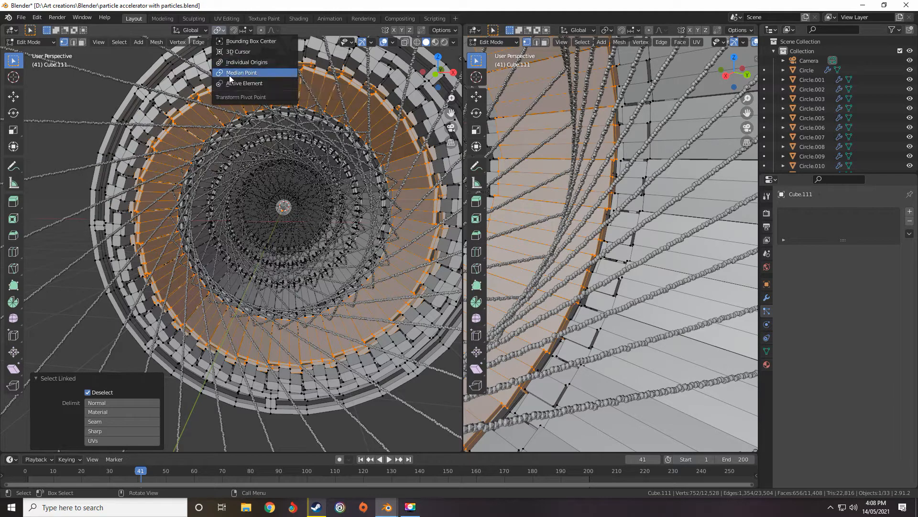
left_click(236, 63)
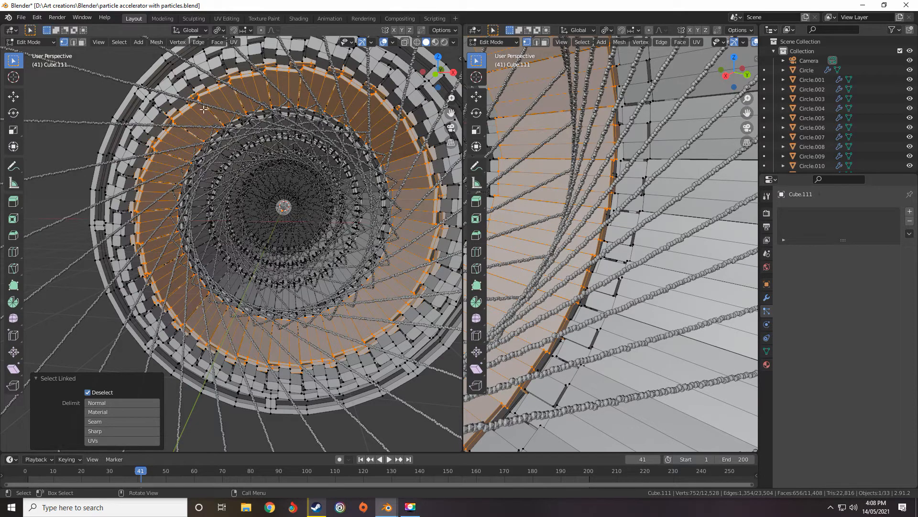
key("KP_1")
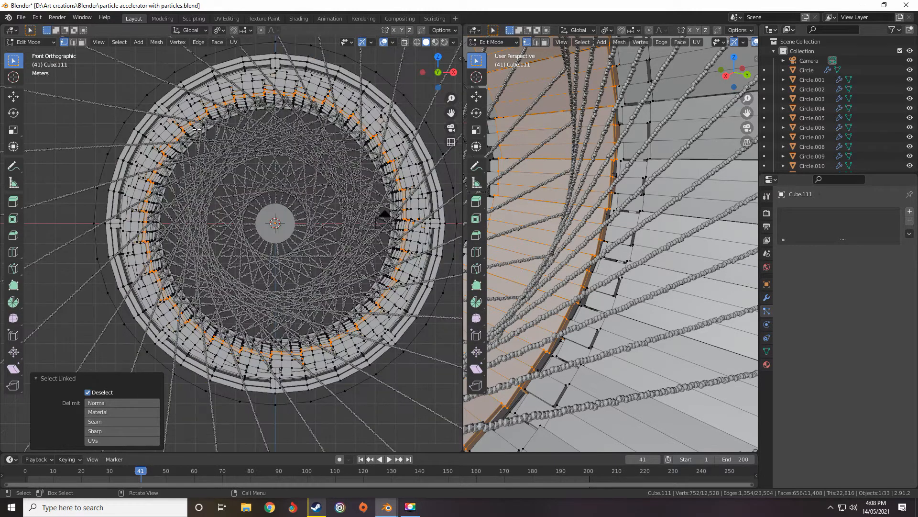
scroll(197, 129, "up", 3)
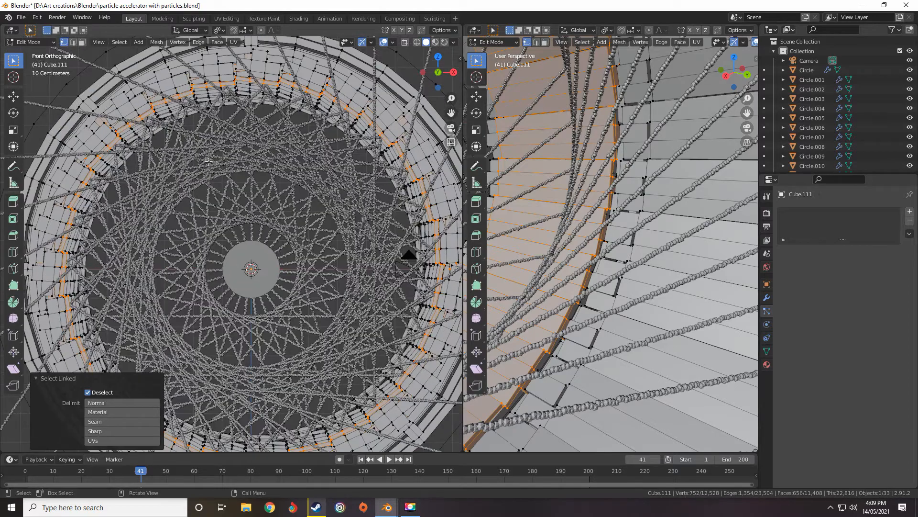
scroll(247, 162, "up", 3)
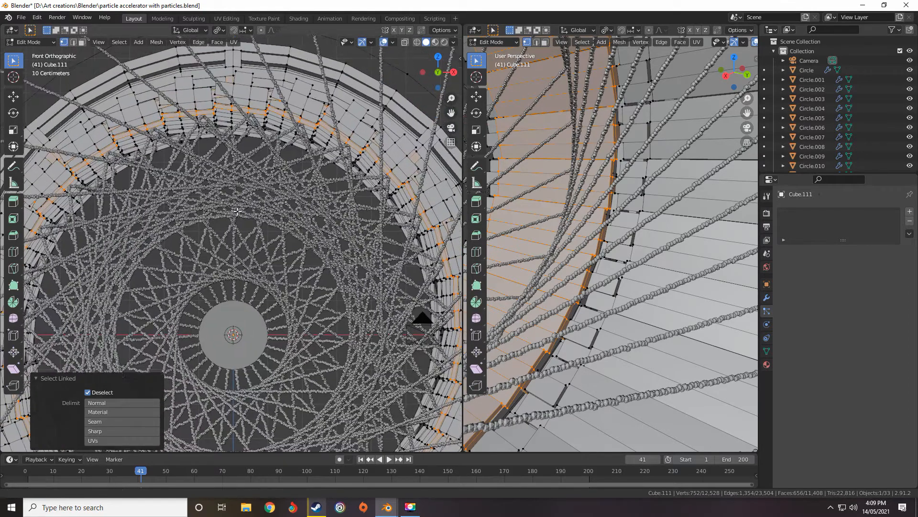
scroll(234, 196, "up", 4)
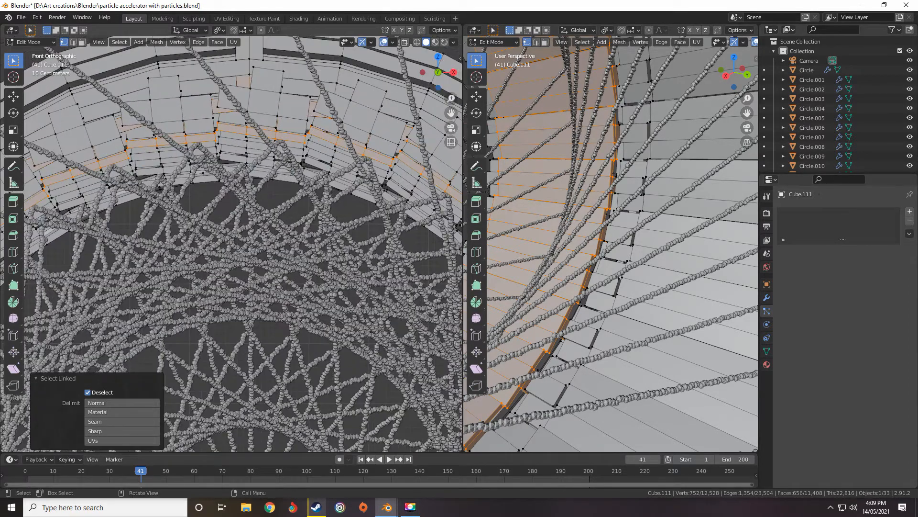
key("r")
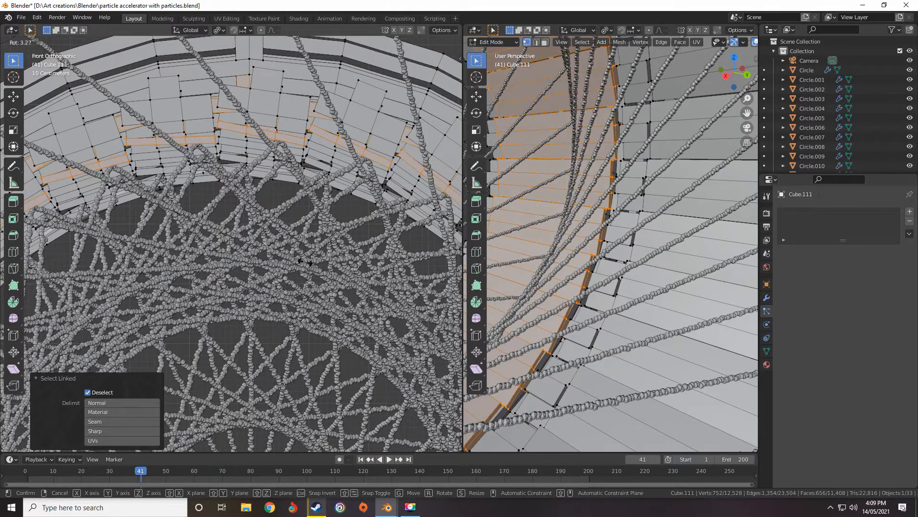
right_click(335, 241)
Deselect the remaining stray linked pieces around the end segment's wall panels
middle_click_drag(335, 241, 119, 175)
key("shift+l")
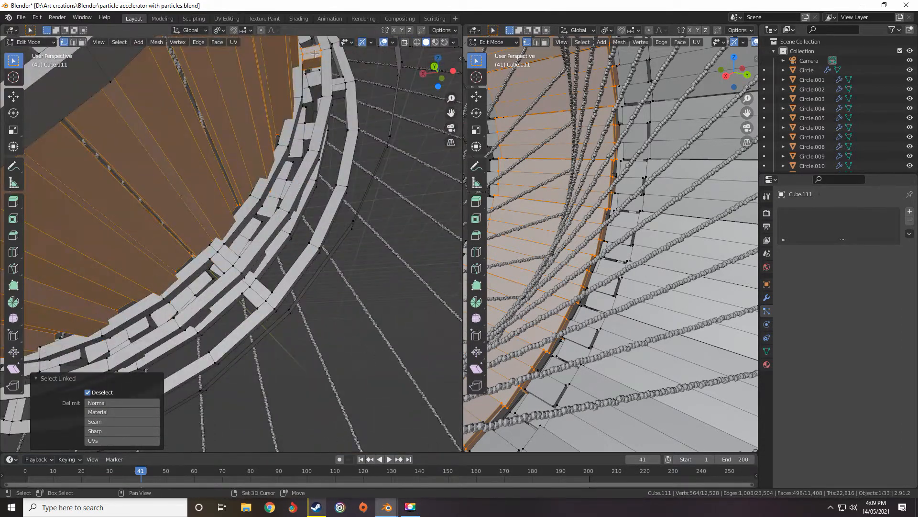
key("shift+l")
middle_click_drag(315, 54, 272, 269)
Rotate the selected wall panels by -8.34° about their individual origins in front orthographic view and return to Object Mode
scroll(317, 207, "up", 5)
scroll(272, 269, "up", 1)
middle_click_drag(275, 160, 278, 296, "shift")
scroll(278, 297, "up", 4)
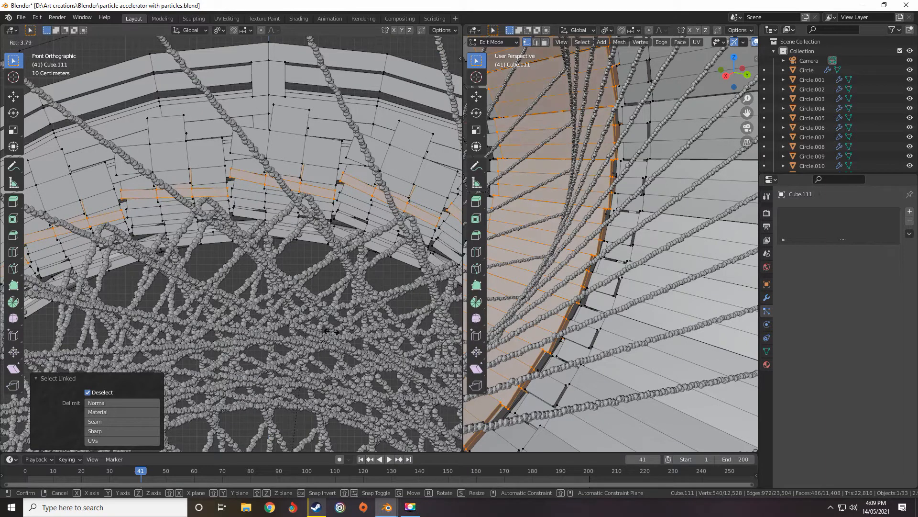
key("r")
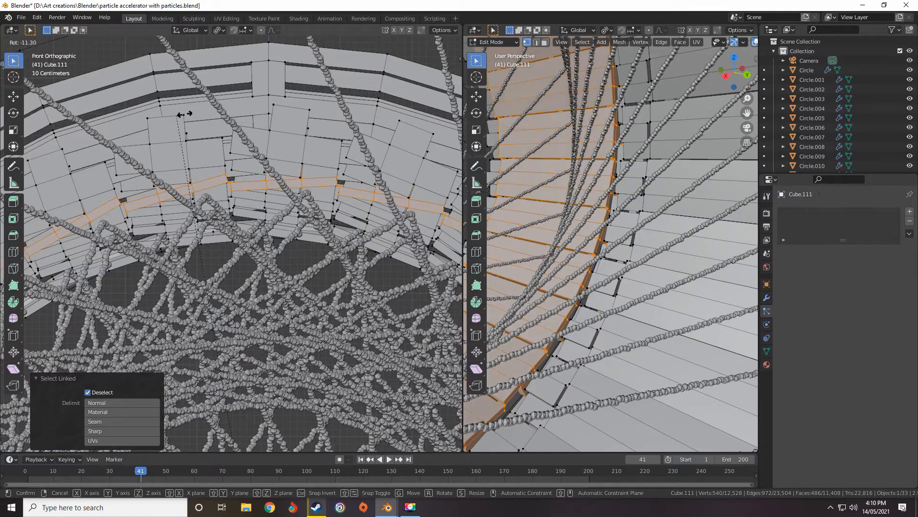
left_click(203, 114)
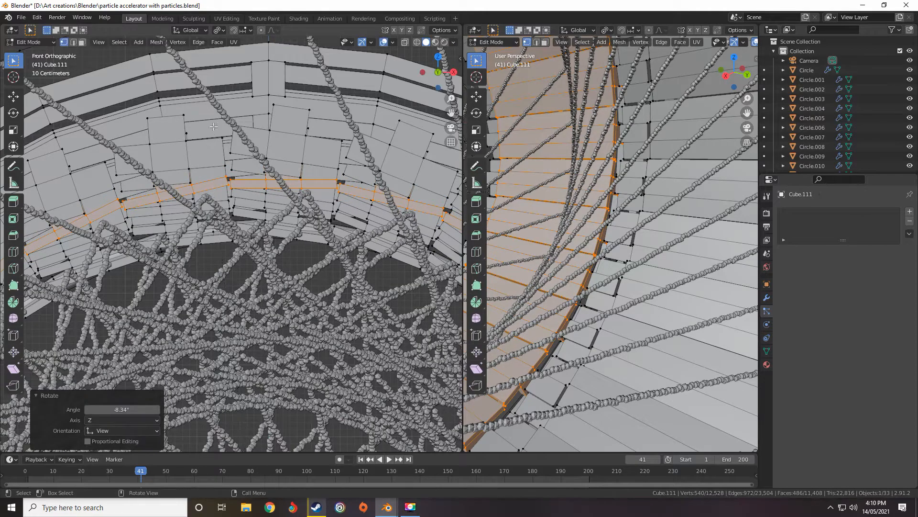
scroll(244, 236, "down", 5)
key("Tab")
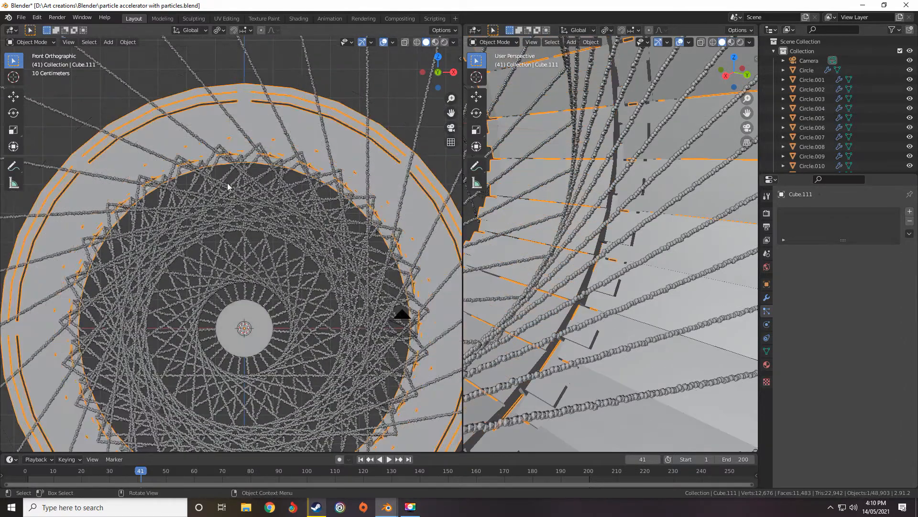
Replay the particle animation from frame 0, stop it and examine the bounce paths through the tunnel's open end
middle_click_drag(227, 182, 201, 289)
scroll(245, 194, "up", 3)
left_click(27, 473)
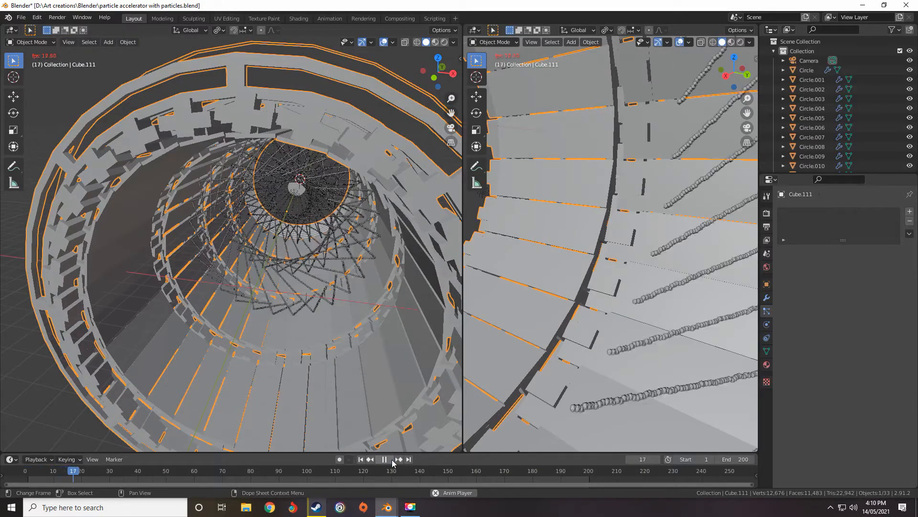
left_click(392, 461)
mouse_move(226, 378)
middle_mouse_down()
mouse_move(228, 361)
mouse_move(306, 351)
mouse_move(221, 358)
mouse_move(232, 374)
middle_mouse_up()
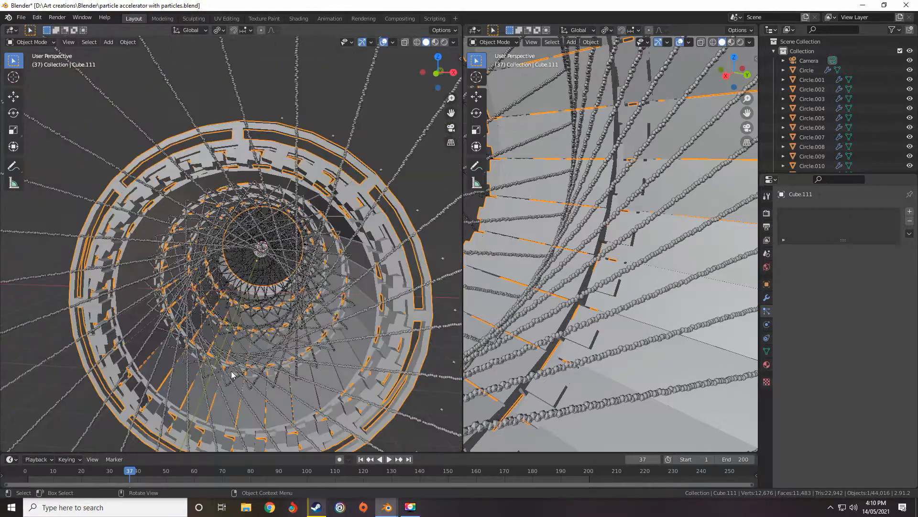
Rotate the selected wall panels further about their individual origins in front orthographic view and return to Object Mode
key("KP_1")
key("Tab")
scroll(154, 254, "up", 4)
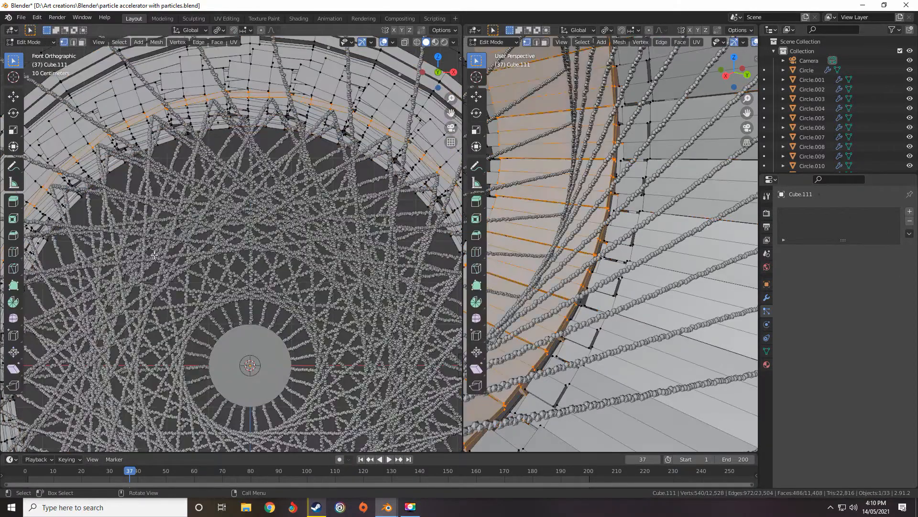
scroll(178, 171, "up", 3)
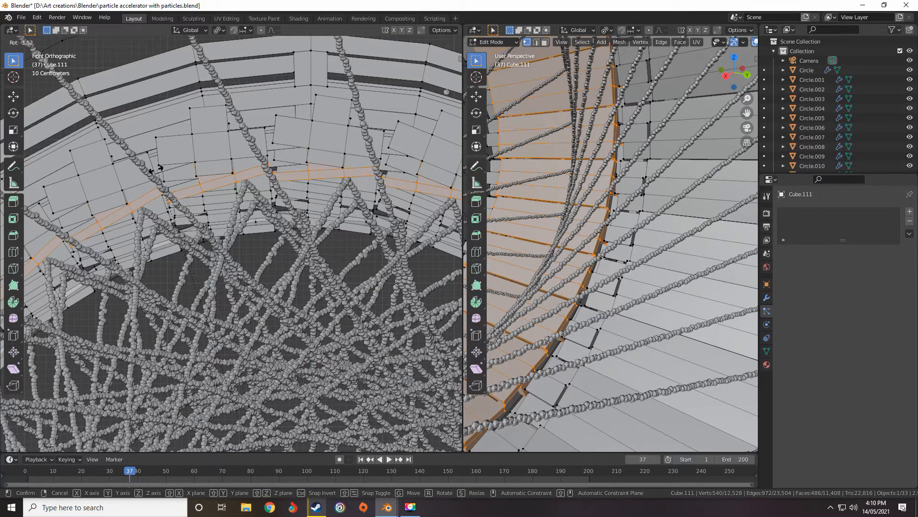
left_click(150, 172)
scroll(126, 431, "down", 5)
key("Tab")
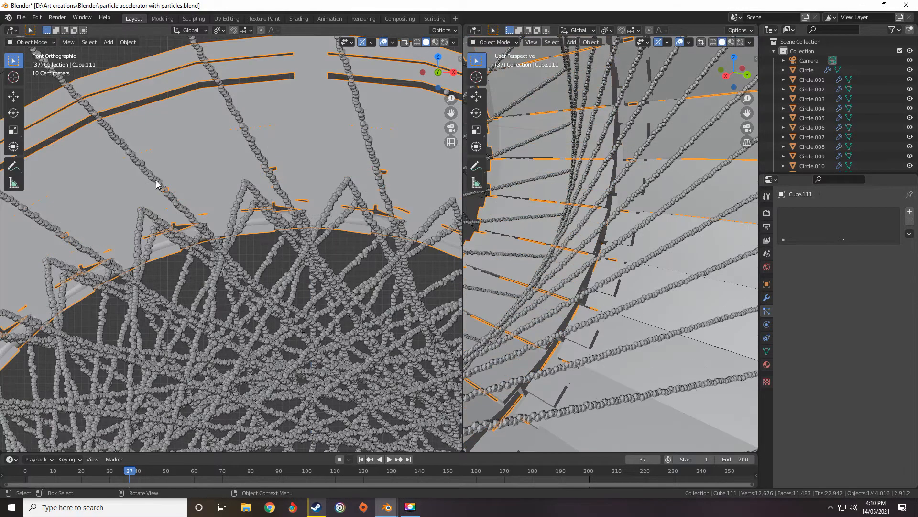
Play the particles from frame 0 in front orthographic view, stop and check where they hit the end segment's panels
left_click(26, 473)
key("space")
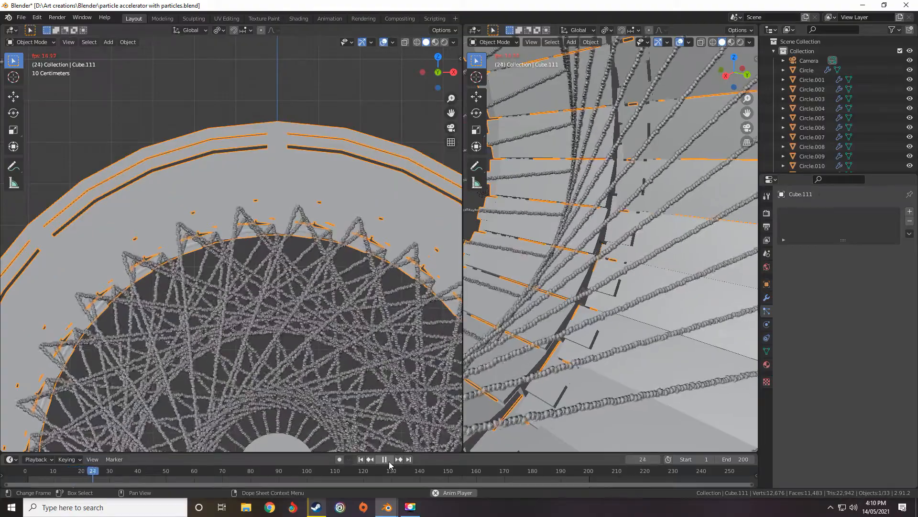
left_click(390, 462)
scroll(255, 323, "down", 3)
mouse_move(255, 323)
middle_mouse_down()
mouse_move(268, 344)
mouse_move(332, 333)
mouse_move(270, 322)
middle_mouse_up()
scroll(269, 321, "up", 5)
Make another small rotation of the selected wall panels about their individual origins and play the particle animation
key("space")
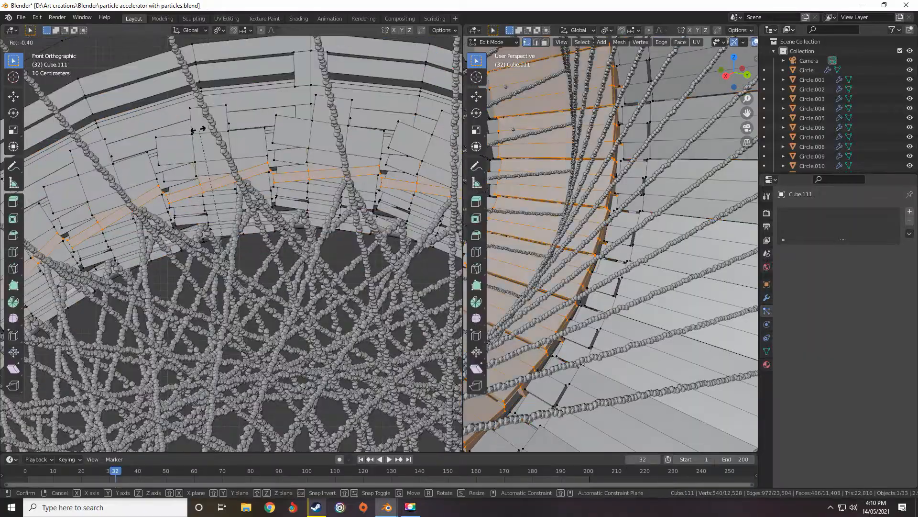
scroll(314, 367, "down", 4)
middle_click_drag(314, 367, 279, 311)
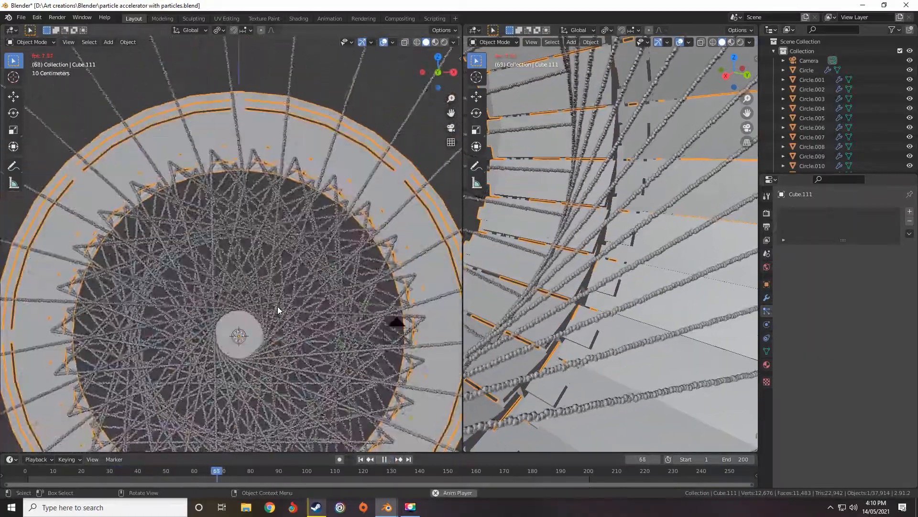
scroll(278, 311, "up", 5)
key("Tab")
key("r")
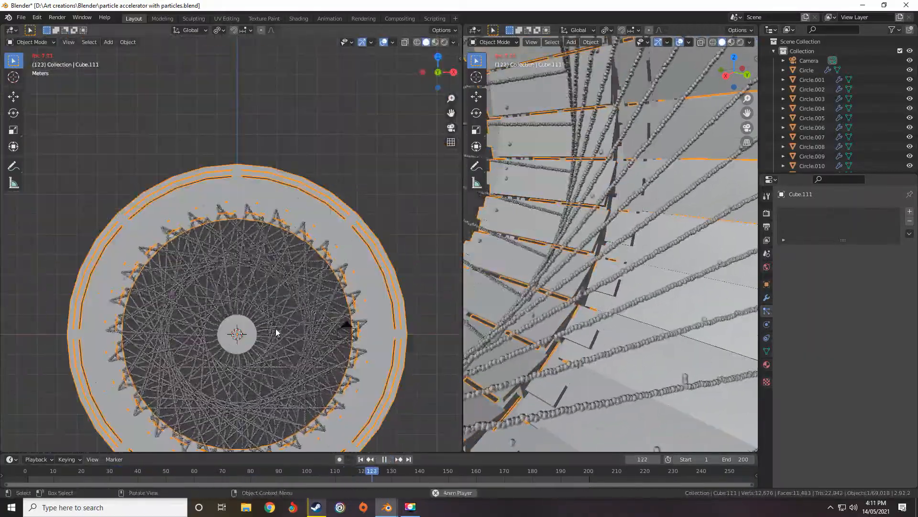
Examine the particle paths around the central emitter and the upper wall panels in front orthographic view during playback
middle_click_drag(281, 328, 240, 273)
scroll(194, 283, "down", 6)
scroll(194, 283, "up", 6)
key("KP_1")
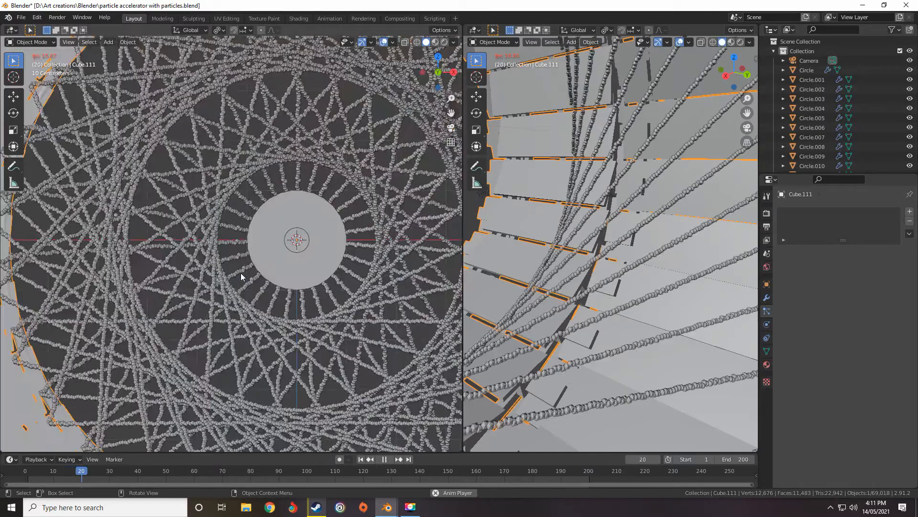
middle_click_drag(263, 144, 221, 293, "shift")
scroll(221, 293, "down", 5)
scroll(229, 208, "up", 4)
middle_click_drag(228, 207, 237, 268, "shift")
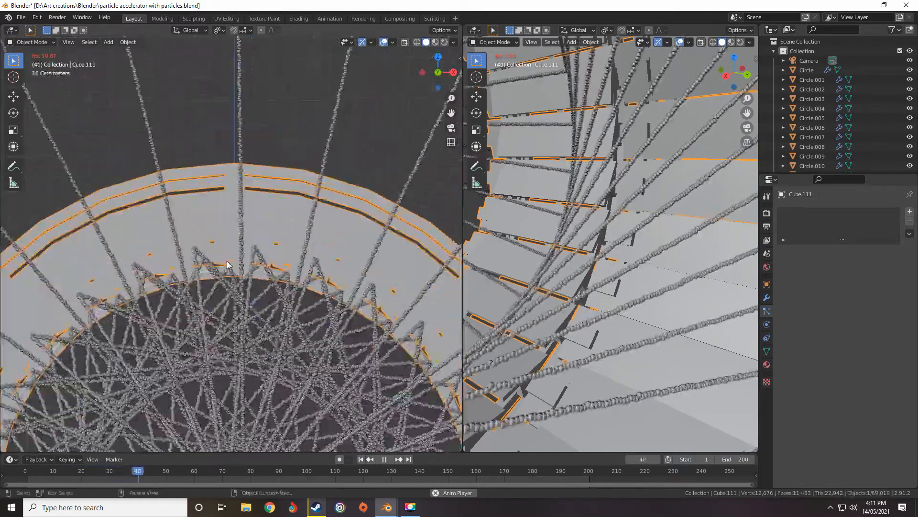
Rotate the selected wall panels by about 0.87° about their individual origins in front orthographic view and return to Object Mode
key("Tab")
scroll(237, 268, "down", 1)
scroll(237, 268, "up", 4)
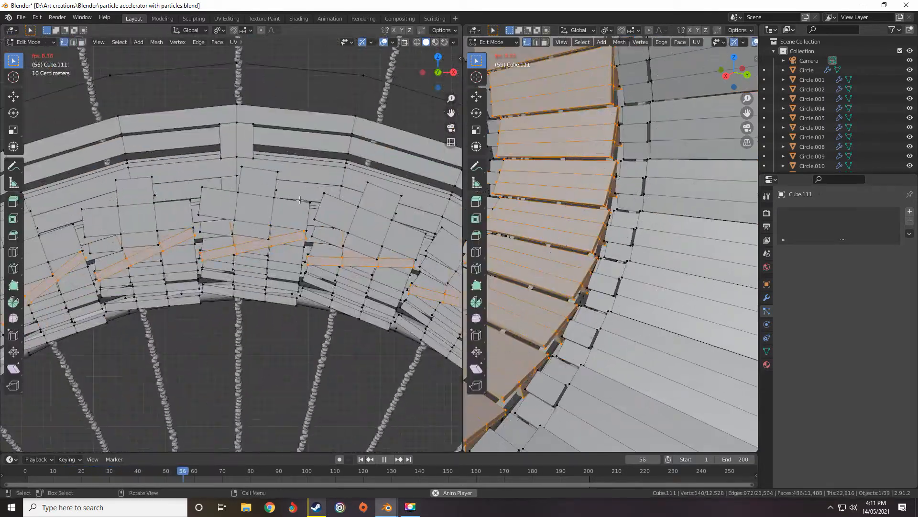
key("r")
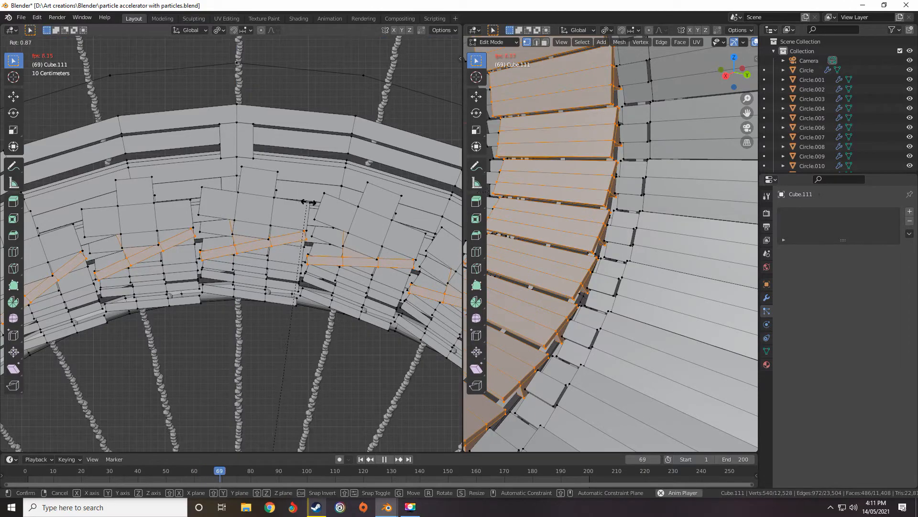
left_click(308, 202)
key("Tab")
scroll(301, 218, "down", 5)
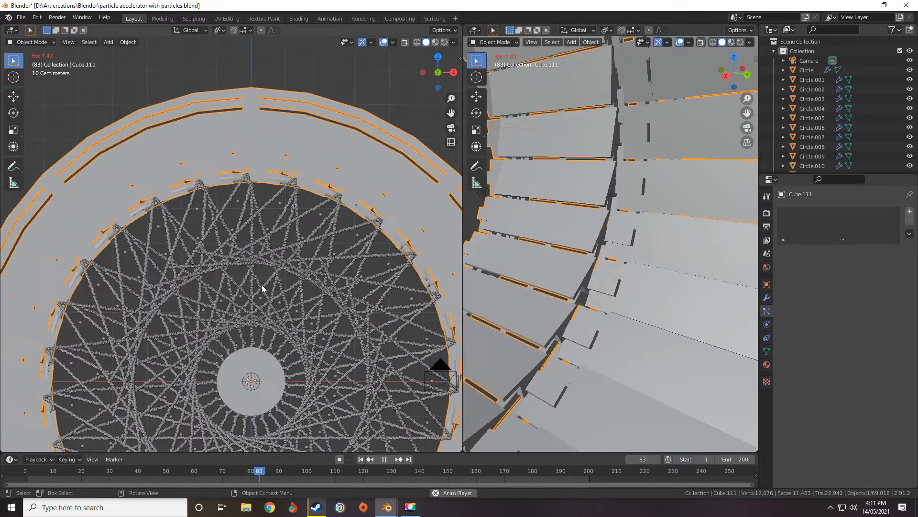
Inspect the beams leaving the open end during playback, stop at frame 118 and save the file
scroll(263, 289, "down", 6)
middle_click_drag(262, 296, 286, 322)
scroll(286, 321, "up", 2)
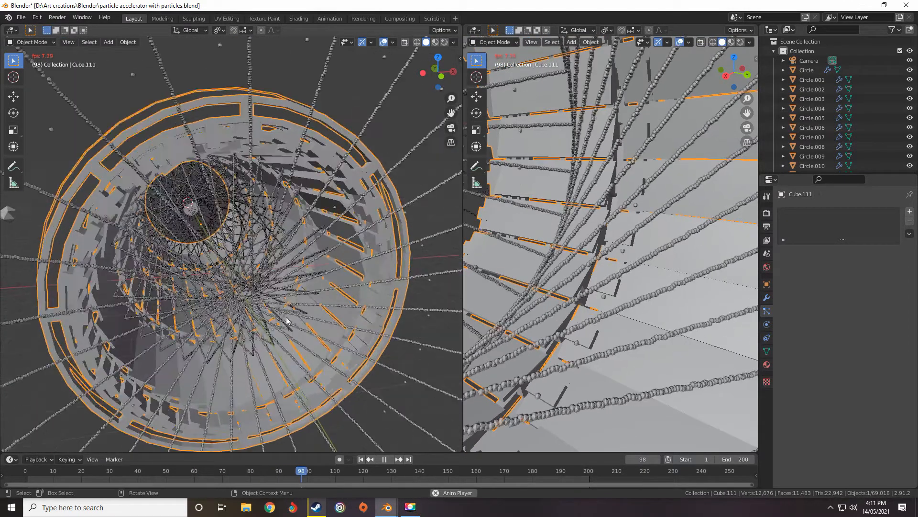
scroll(287, 323, "up", 4)
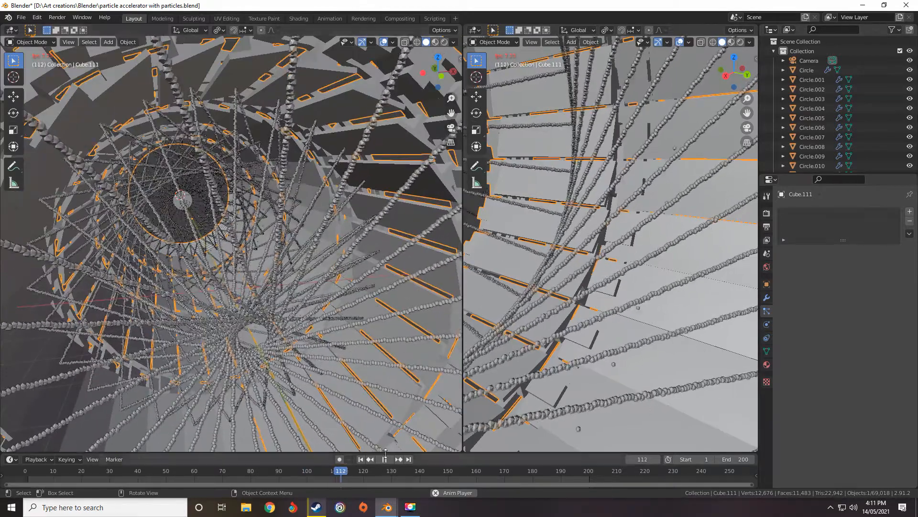
left_click_drag(385, 452, 386, 456)
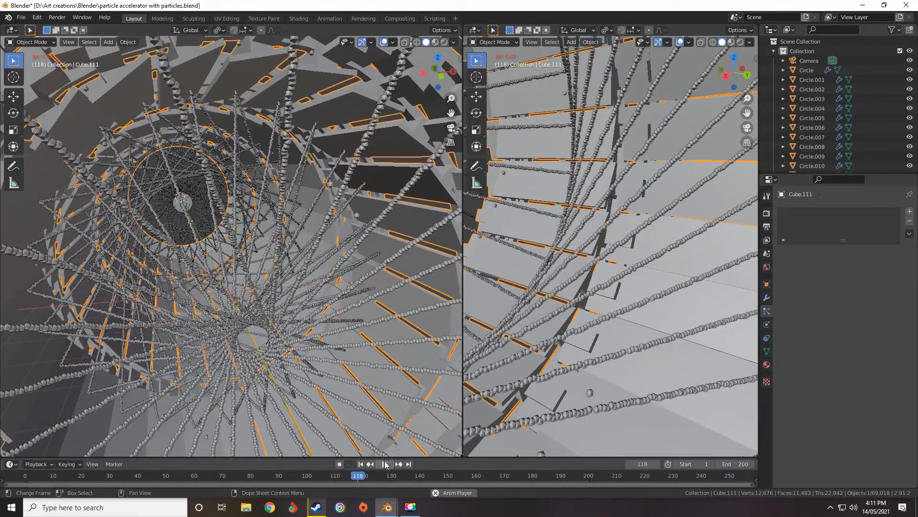
left_click(24, 21)
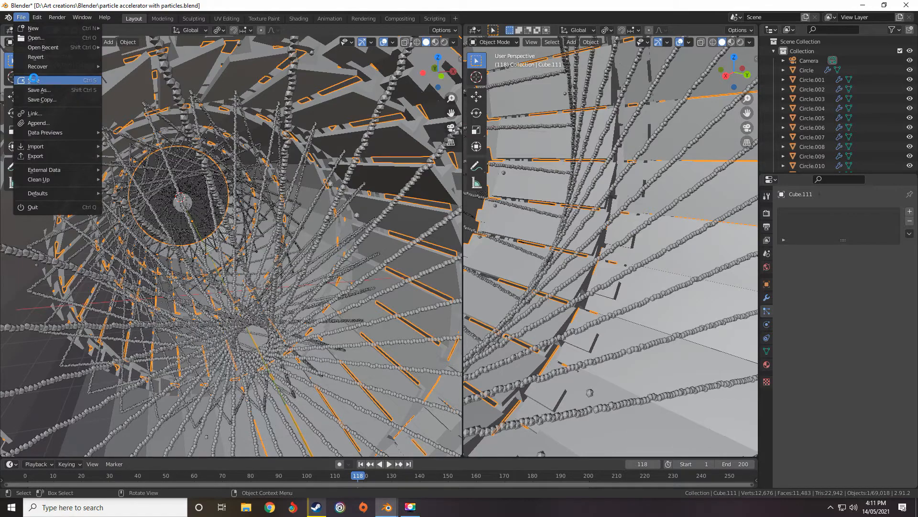
left_click(33, 79)
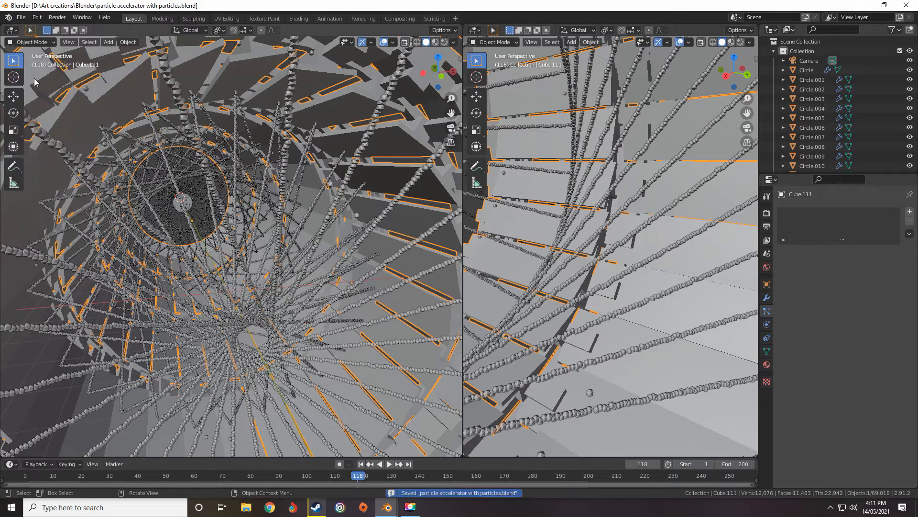
Display the accelerator in Rendered shading and examine the glowing beams and their crossing point inside and outside the tunnel
scroll(239, 226, "down", 5)
key("z")
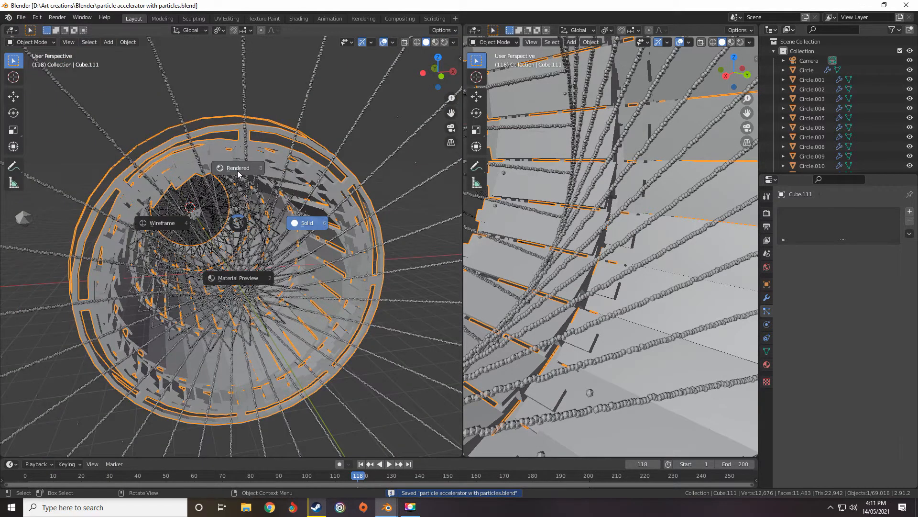
left_click(238, 172)
middle_click_drag(277, 221, 143, 202)
scroll(181, 210, "up", 12)
scroll(198, 217, "down", 10)
scroll(217, 202, "up", 5)
middle_click_drag(217, 203, 312, 250)
scroll(213, 213, "up", 3)
scroll(181, 204, "up", 1)
scroll(312, 254, "up", 2)
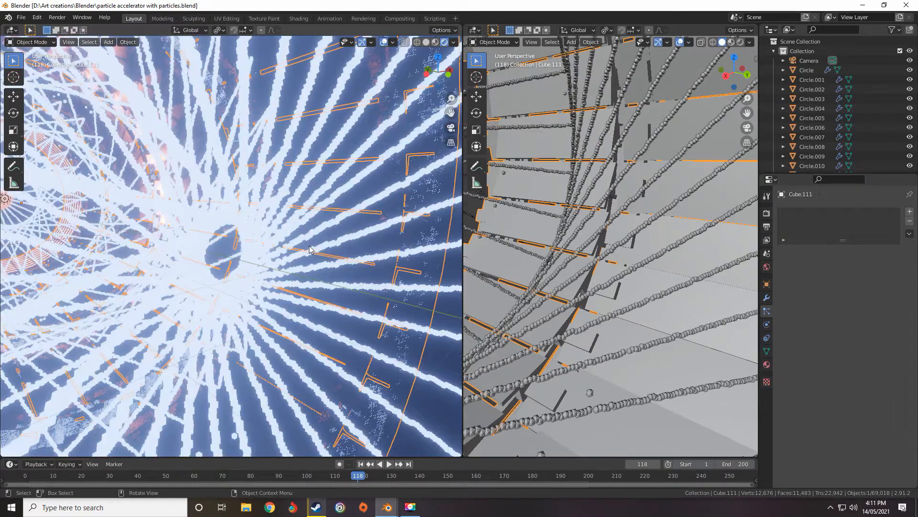
middle_click_drag(249, 231, 231, 226)
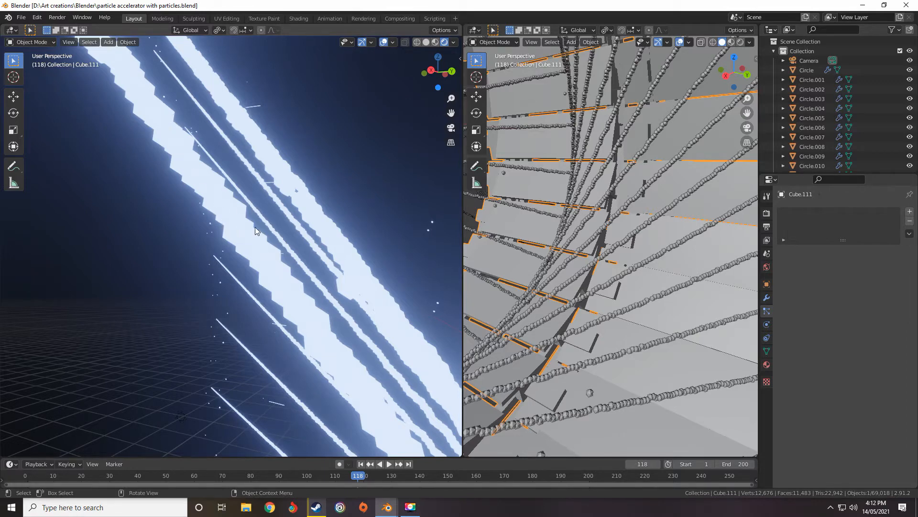
middle_click_drag(239, 220, 233, 248)
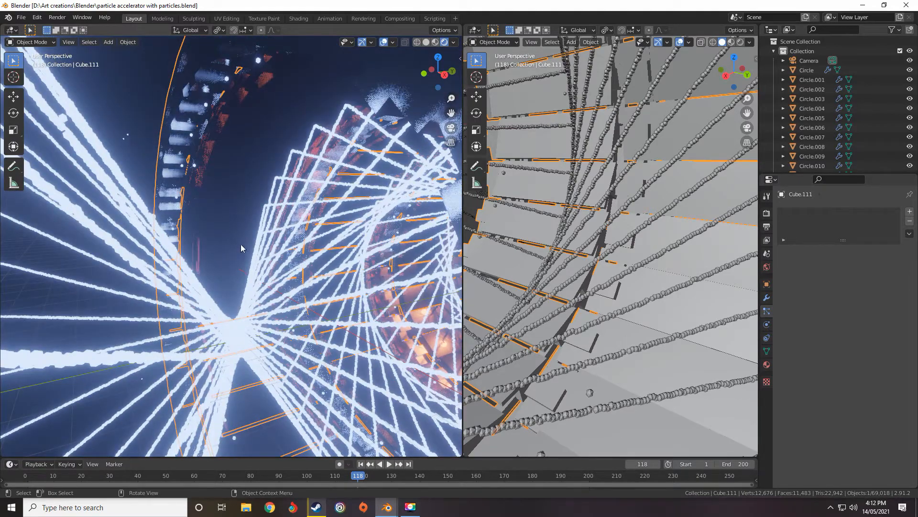
mouse_move(259, 265)
middle_mouse_down()
mouse_move(290, 280)
mouse_move(250, 267)
mouse_move(238, 247)
mouse_move(331, 243)
mouse_move(276, 197)
middle_mouse_up()
Show the camera view in Rendered shading at frame 0 and save the file
key("z")
left_click(308, 241)
key("KP_0")
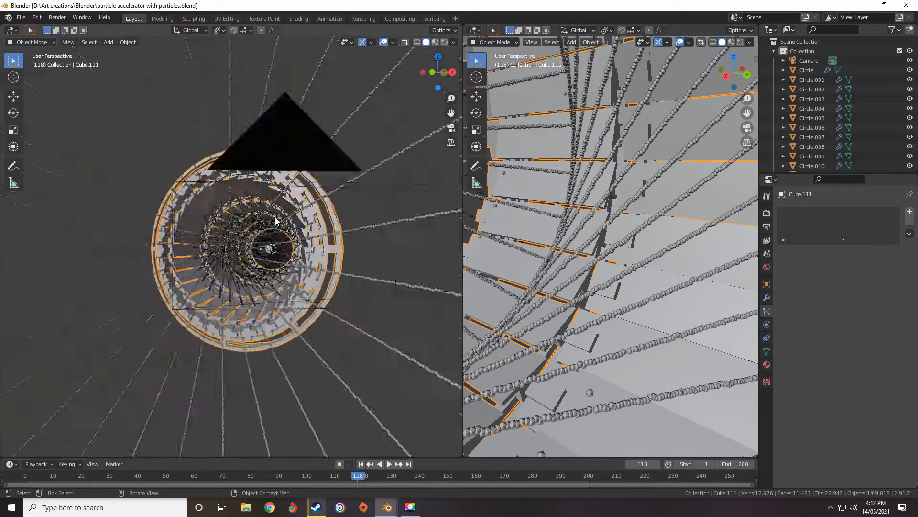
scroll(280, 218, "up", 3)
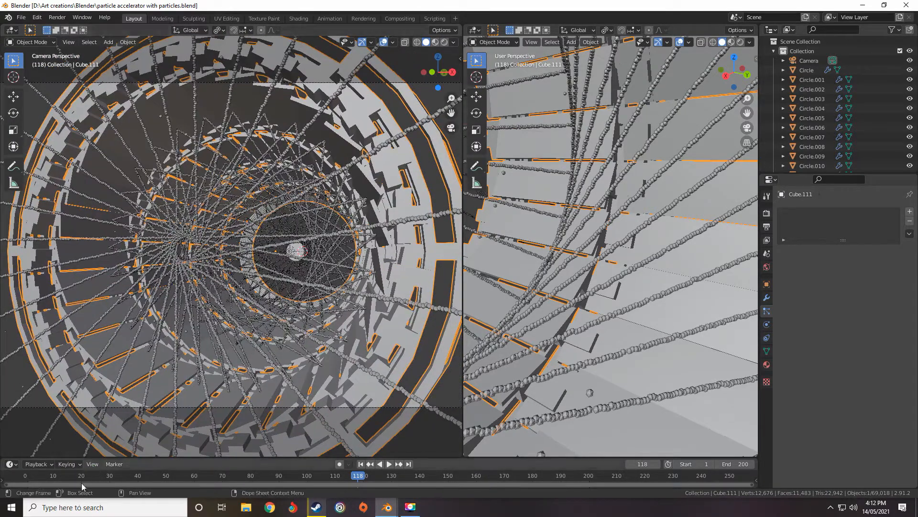
left_click(25, 477)
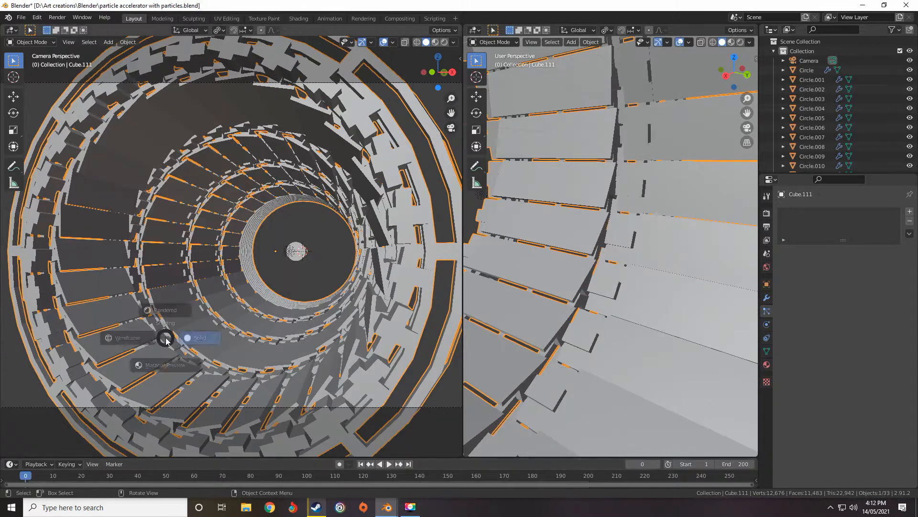
left_click(167, 287)
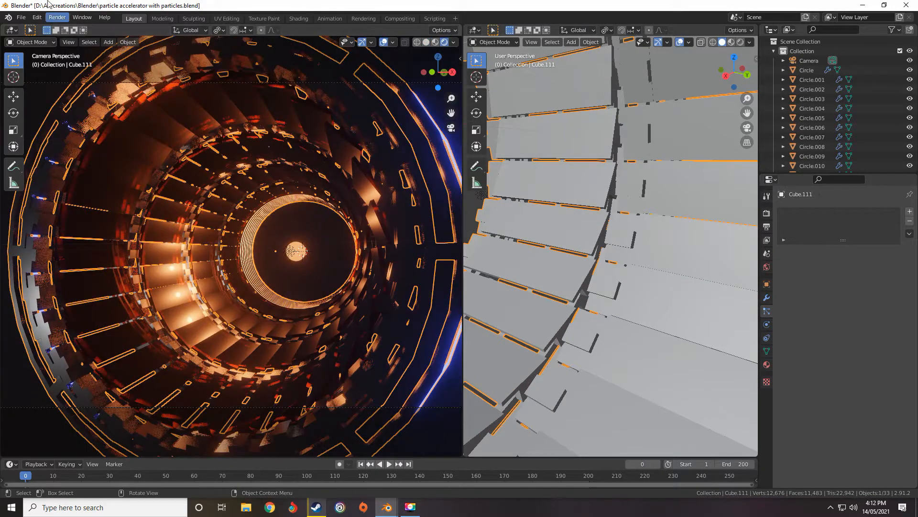
left_click(21, 18)
left_click(34, 81)
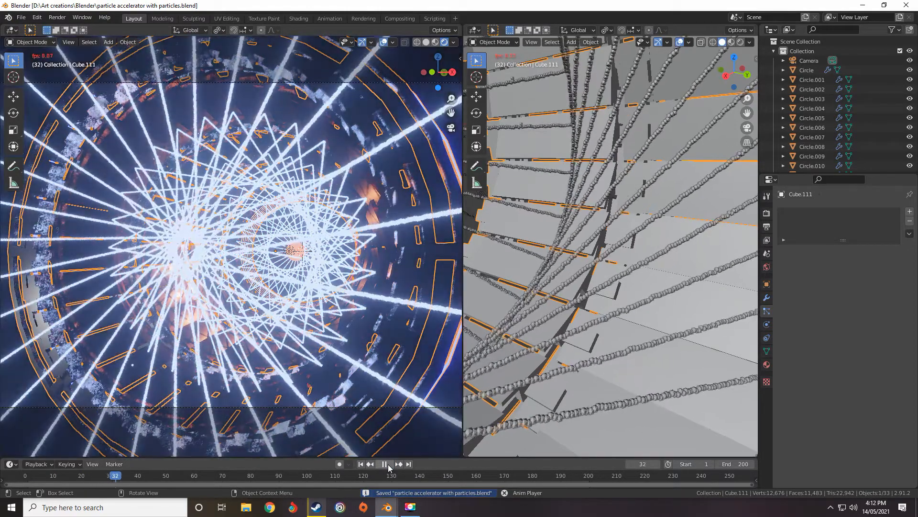
Replay the laserbeams from frame 0 through the rendered camera view and stop the playback
left_click(385, 464)
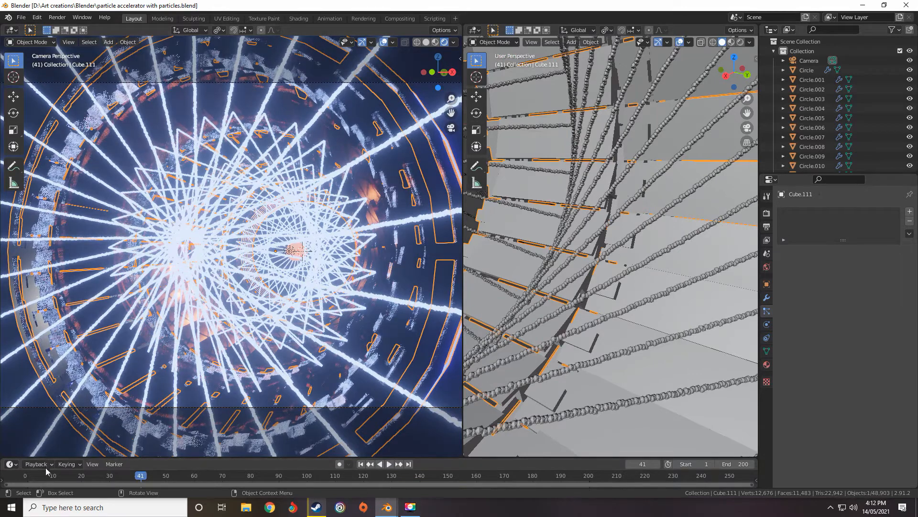
left_click(26, 476)
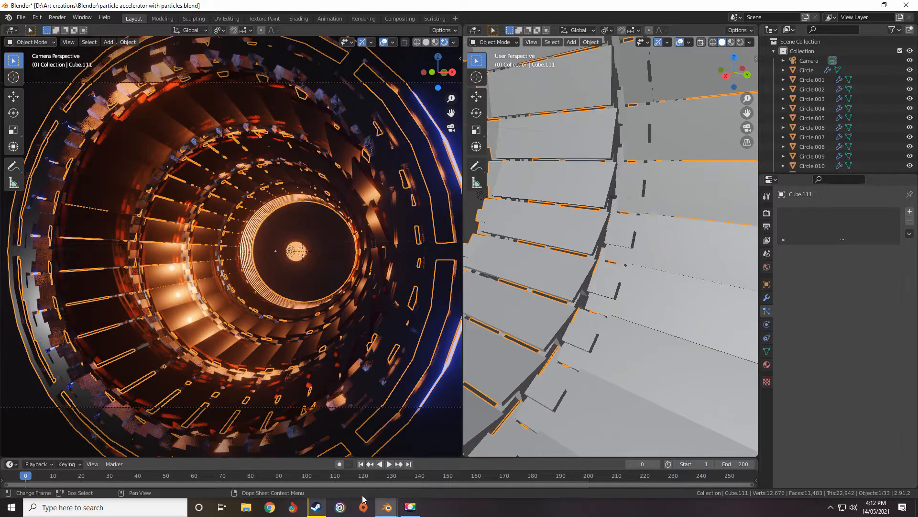
left_click(389, 464)
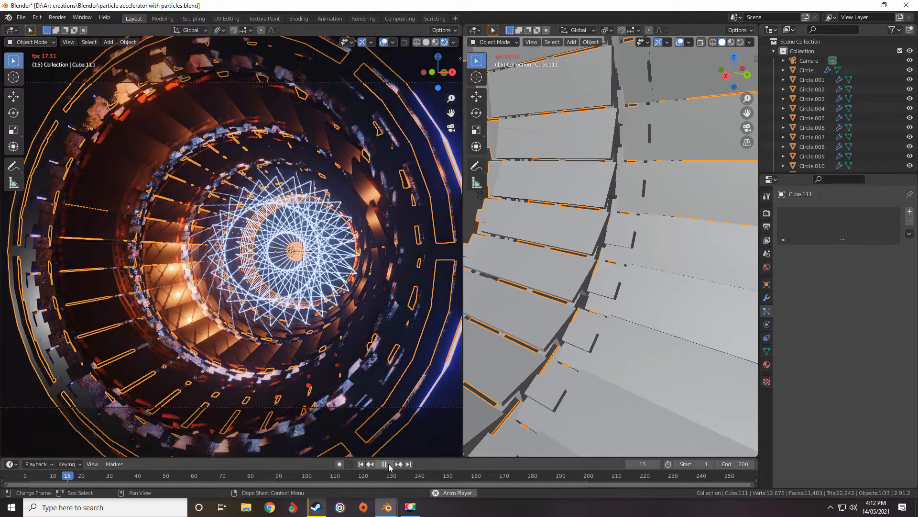
left_click(389, 466)
Return to Solid shading outside the open end and select the Circle.002 beam where the particles converge
middle_click_drag(269, 319, 206, 331)
key("z")
left_click(276, 332)
middle_click_drag(255, 295, 258, 297)
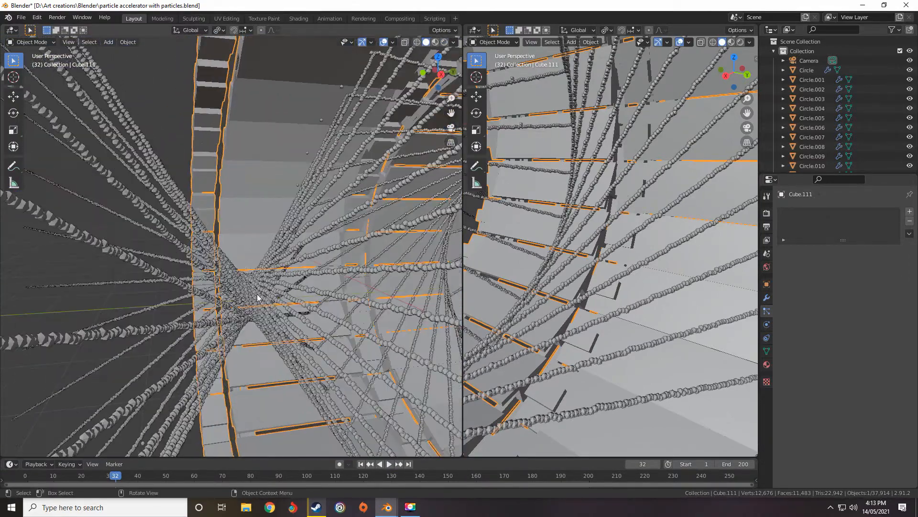
left_click(212, 249)
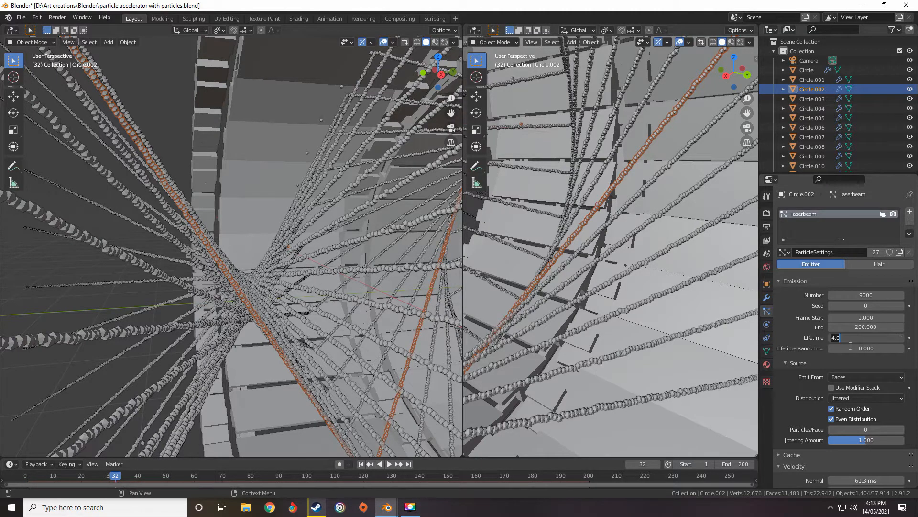
Play from frame 0 with a laserbeam particle Lifetime of 20, and set the Lifetime to 22
left_click(25, 475)
left_click(391, 464)
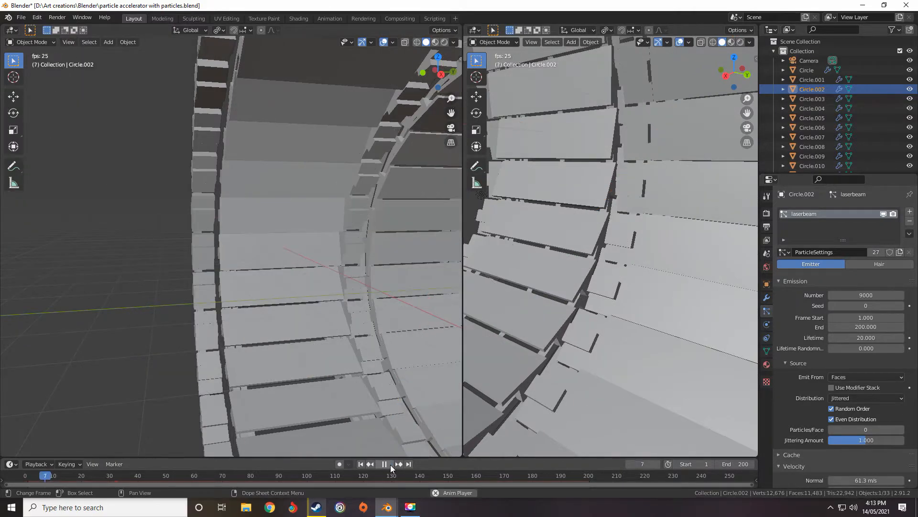
left_click(867, 338)
type("22")
key("Return")
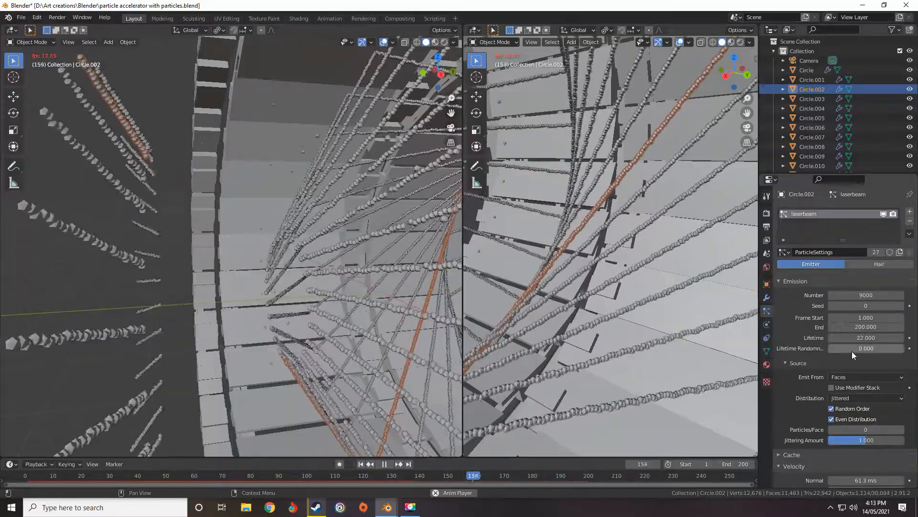
Set the laserbeam particle Lifetime to 22.6 and stop the playback at frame 33
left_click(856, 340)
type("22.5")
key("Return")
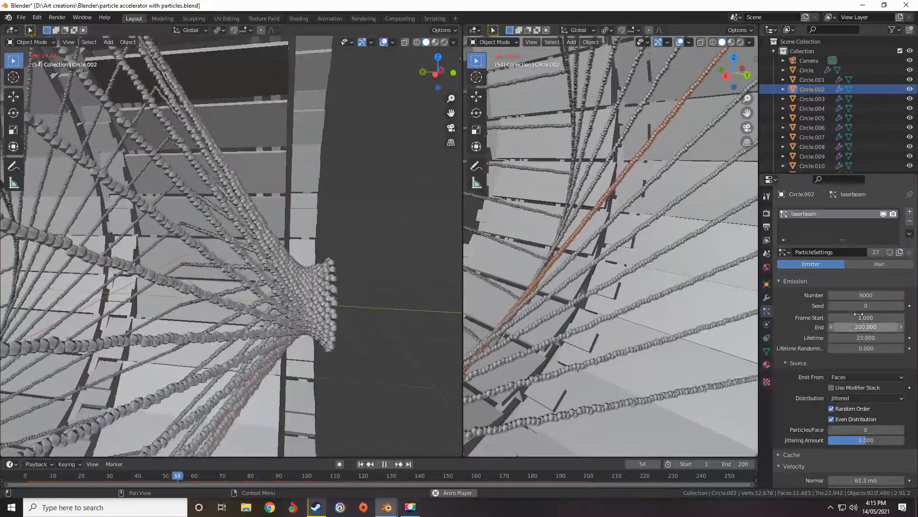
middle_click_drag(427, 329, 243, 318)
key("space")
Show the point where the laserbeams converge at the open end in Rendered shading
key("z")
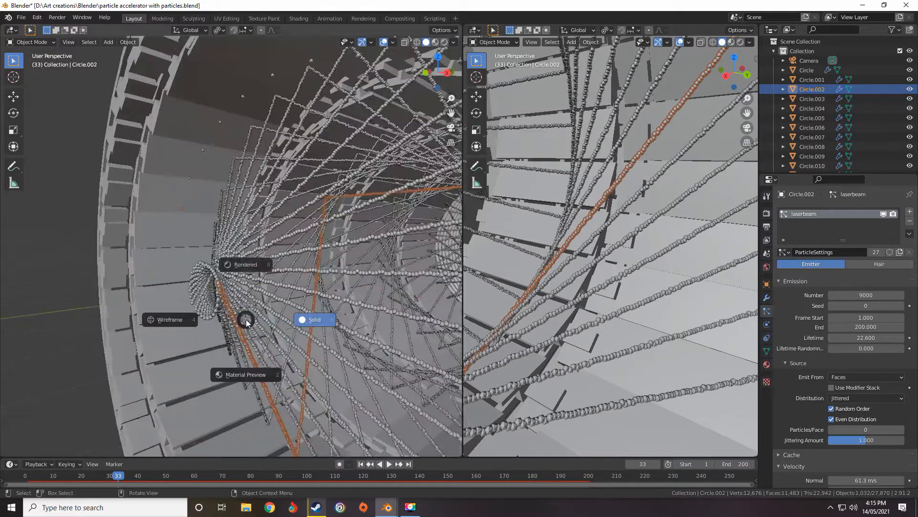
left_click(249, 274)
middle_click_drag(259, 273, 231, 275)
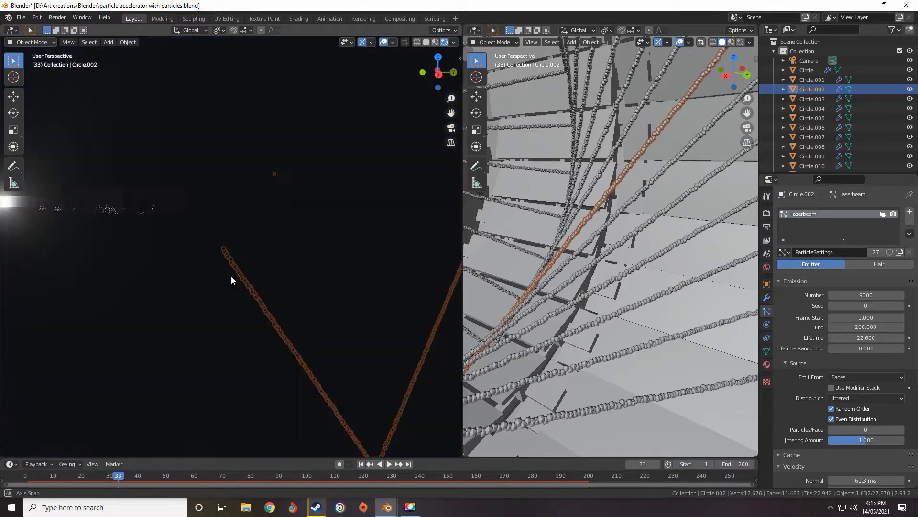
scroll(230, 274, "up", 5)
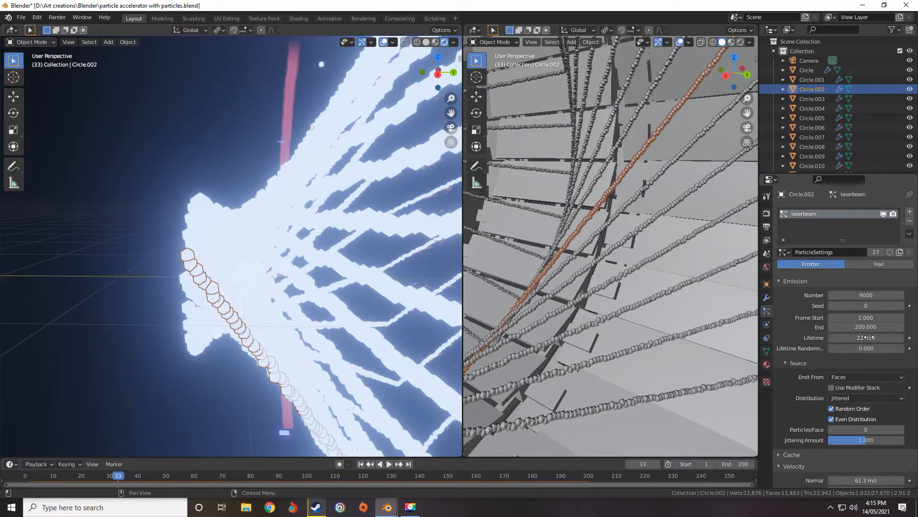
Play the animation, fine-tune the laserbeam particle Lifetime to 22.5 and finally 22.54, and stop the playback
left_click(391, 463)
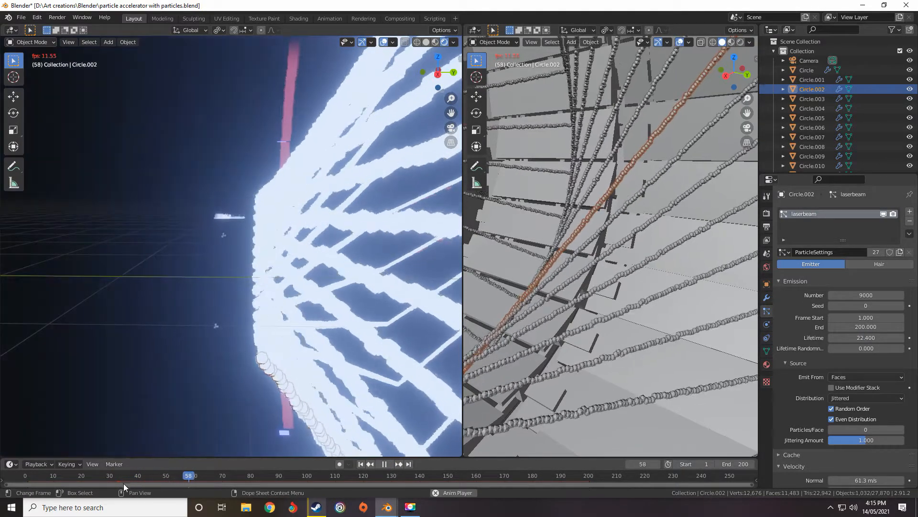
double_click(865, 337)
key("BackSpace")
type("5")
key("Return")
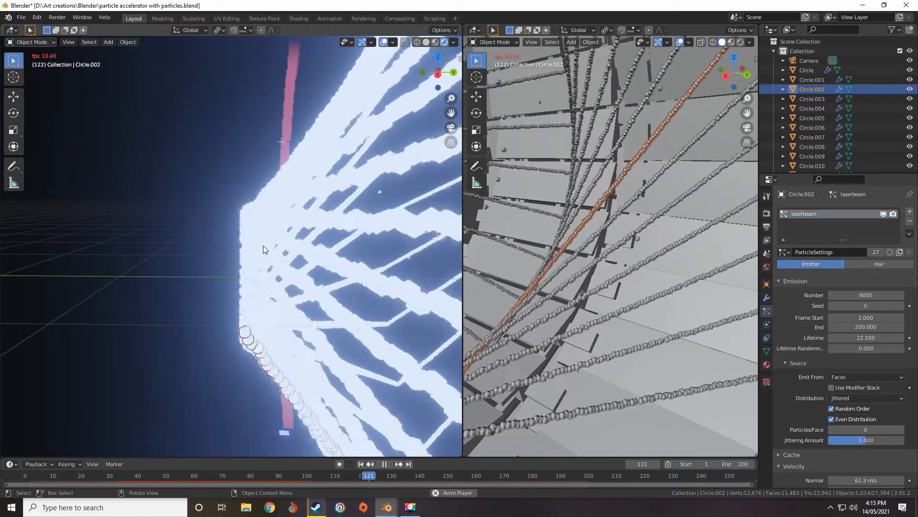
double_click(867, 338)
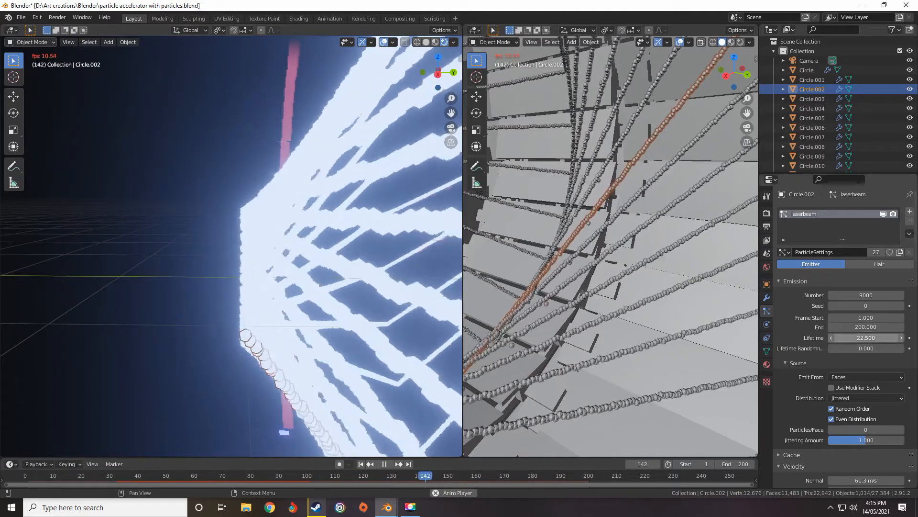
type("4")
key("Return")
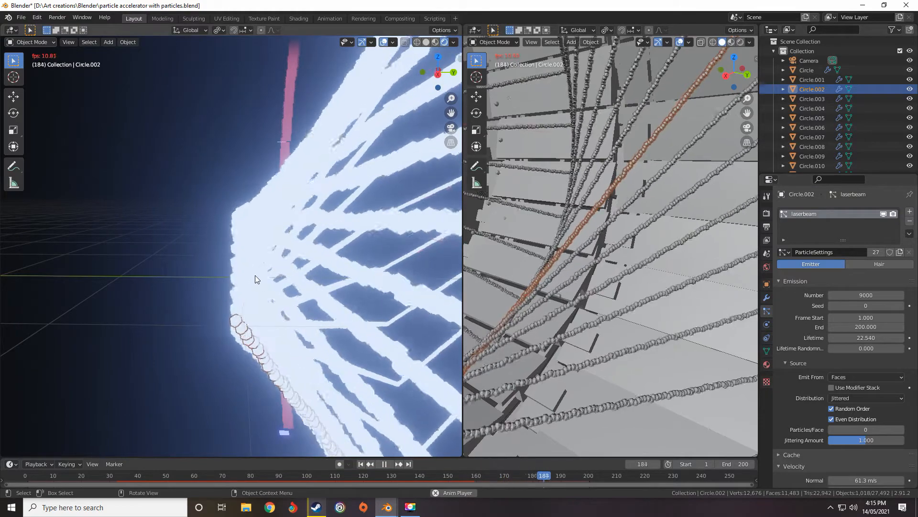
left_click(387, 463)
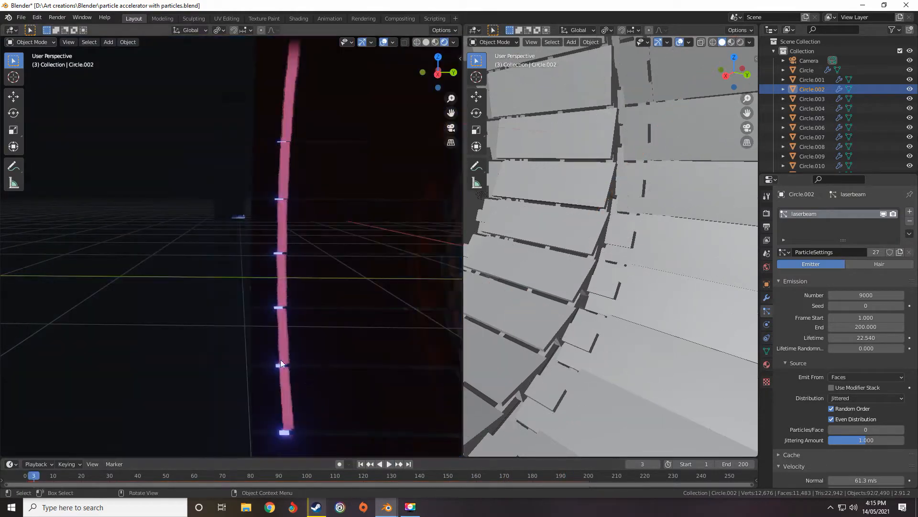
Return to Solid shading, jump from frame 0 to about frame 130, and briefly play the laserbeams
mouse_move(281, 360)
middle_mouse_down()
mouse_move(314, 362)
mouse_move(293, 349)
middle_mouse_up()
key("z")
left_click(360, 348)
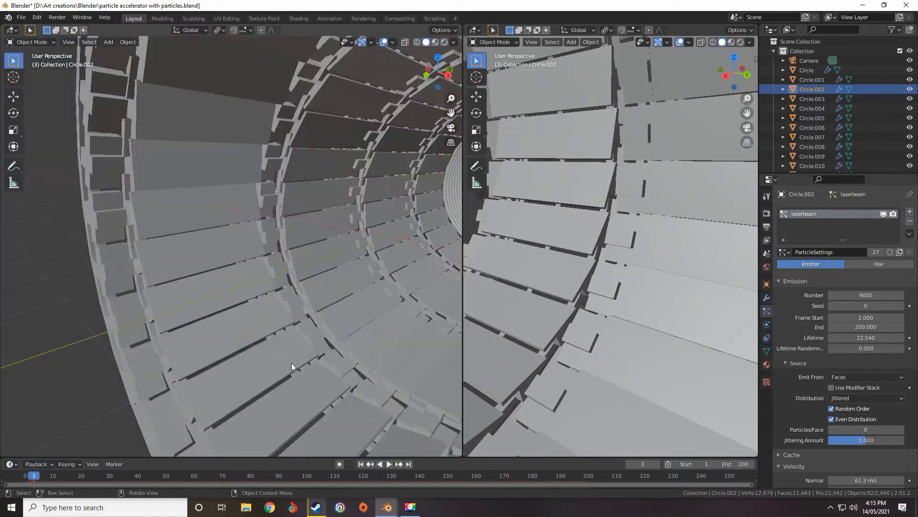
left_click(22, 473)
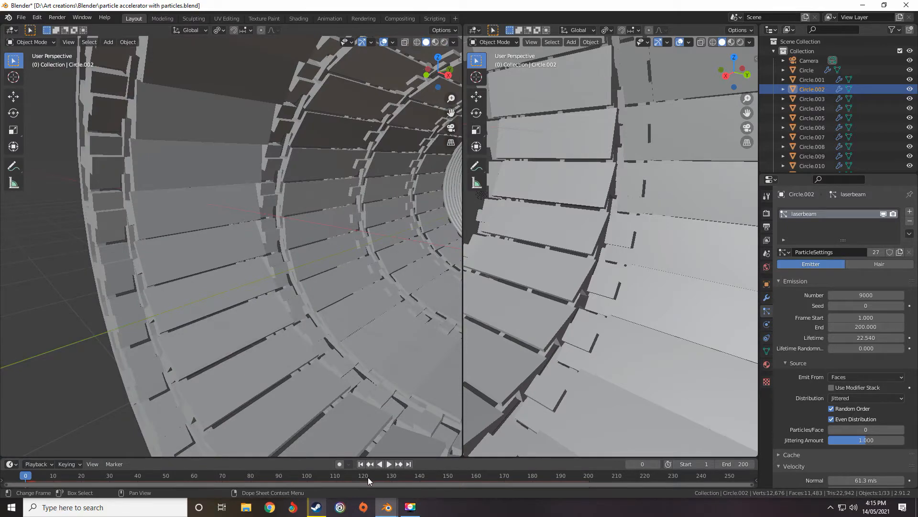
left_click(393, 475)
left_click(388, 463)
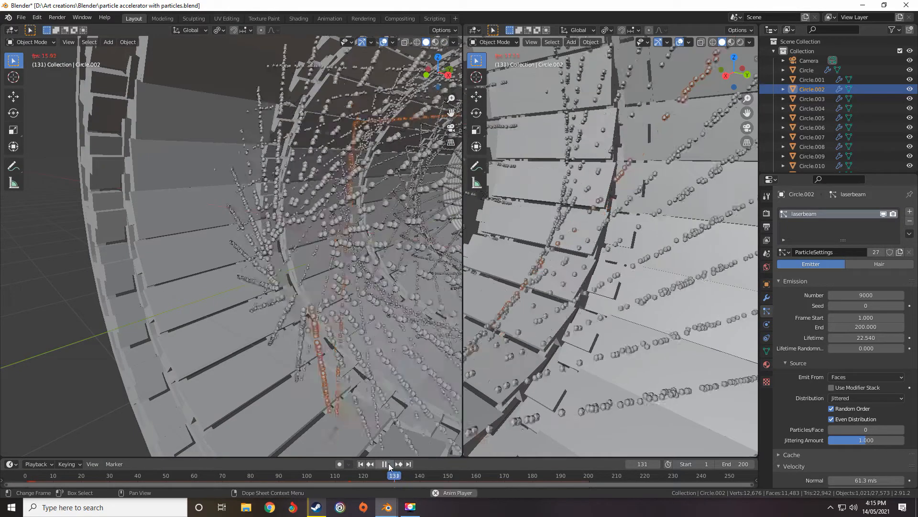
left_click(389, 463)
Replay the laserbeams from frame 0 with the whole open end in view, and stop at frame 34
scroll(202, 364, "down", 4)
middle_click_drag(202, 364, 222, 365)
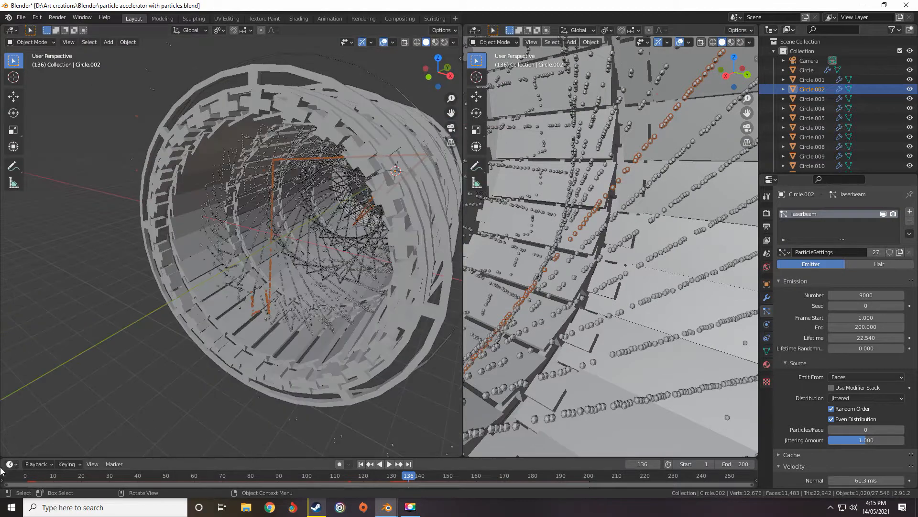
middle_click_drag(99, 421, 118, 429)
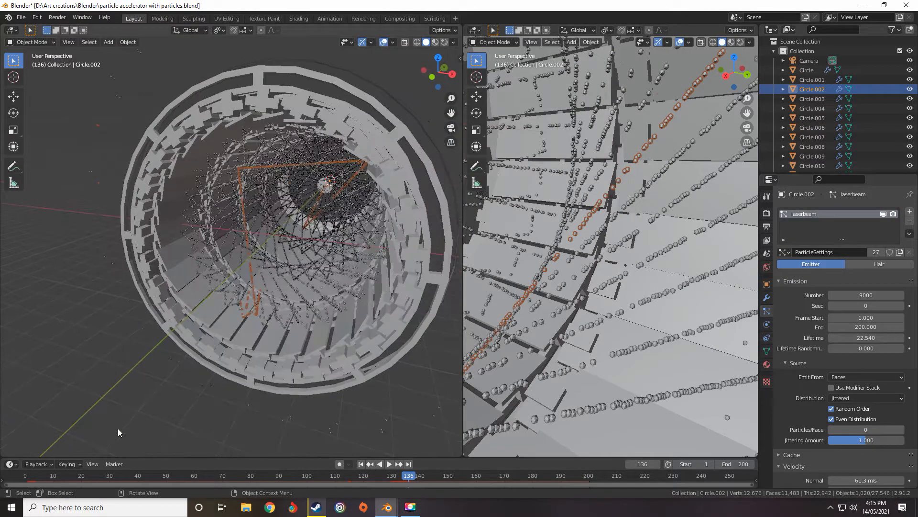
left_click(23, 477)
left_click(388, 463)
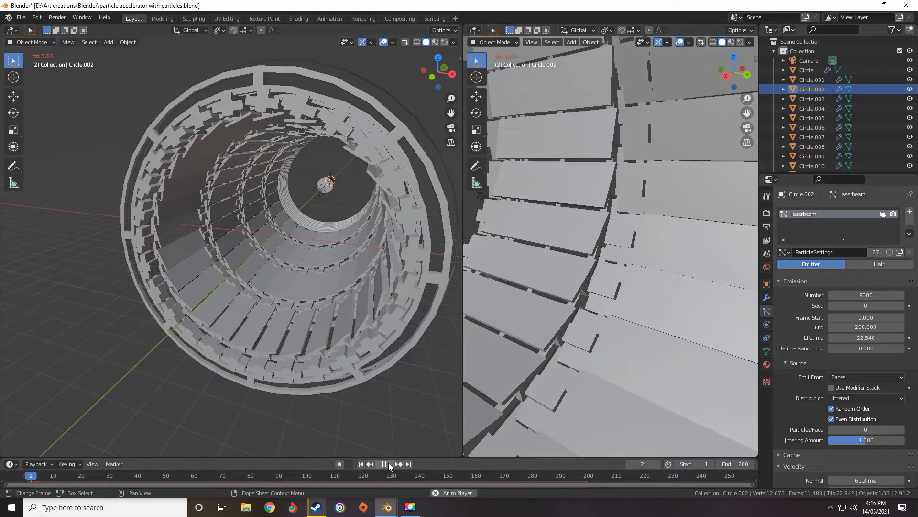
left_click(389, 463)
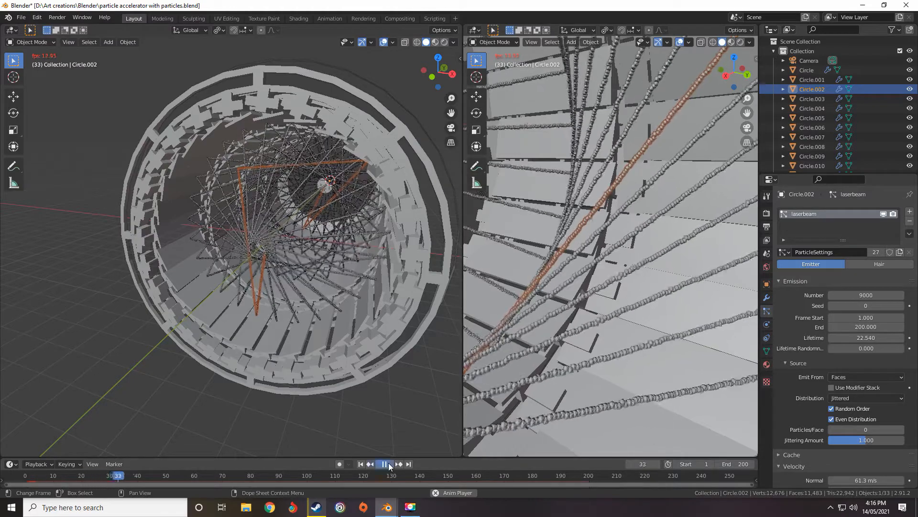
Inspect the beams' convergence point through the open end and select the Circle.019 beam there
middle_click_drag(349, 326, 336, 290)
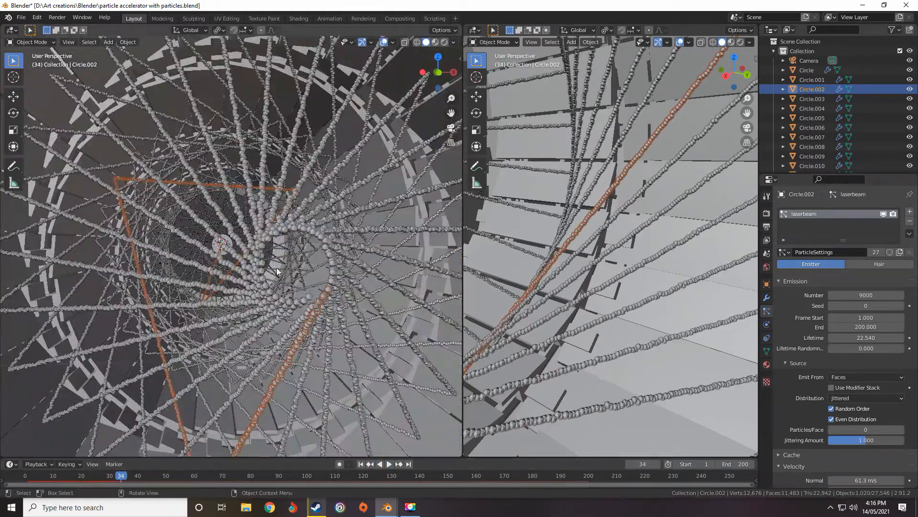
middle_click_drag(277, 268, 284, 237)
scroll(269, 271, "up", 3)
scroll(285, 238, "up", 3)
left_click(333, 263)
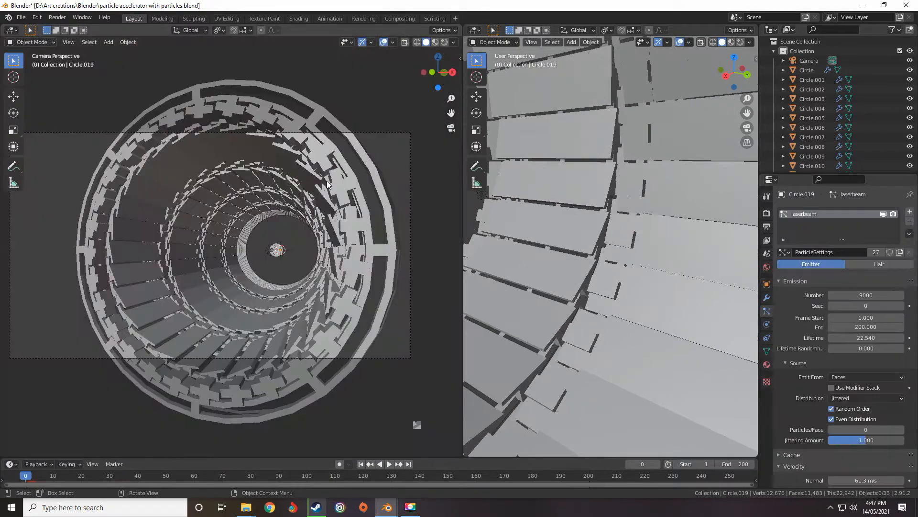
Show the camera view in Rendered shading and play the laserbeams from frame 0 to frame 25
key("z")
left_click(295, 206)
left_click(389, 463)
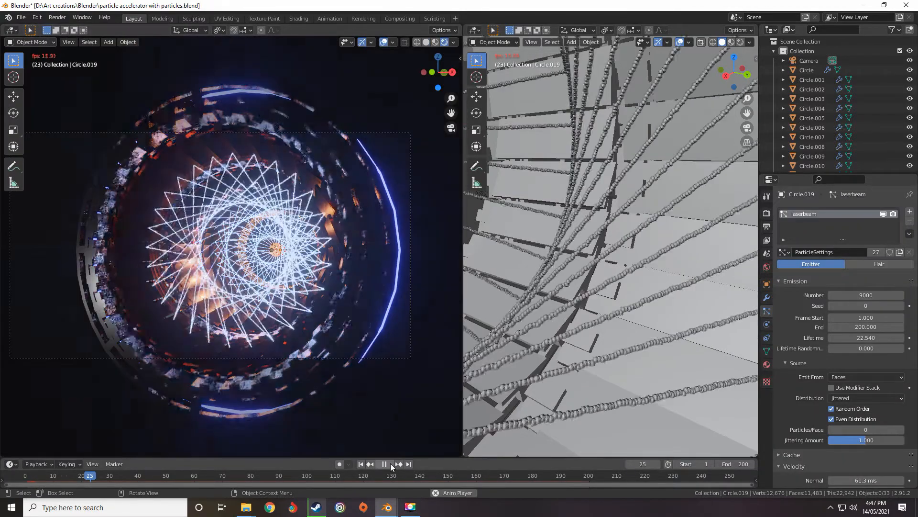
mouse_move(268, 288)
middle_mouse_down()
mouse_move(217, 280)
mouse_move(266, 272)
middle_mouse_up()
scroll(266, 271, "down", 6)
key("KP_0")
scroll(266, 234, "up", 1)
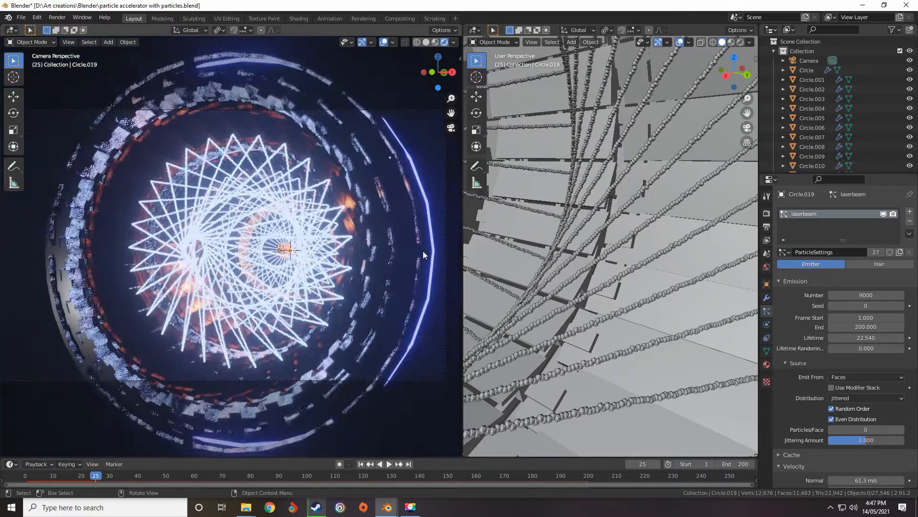
Return the camera view to Solid shading and set the scene's render engine to Cycles
left_click(766, 214)
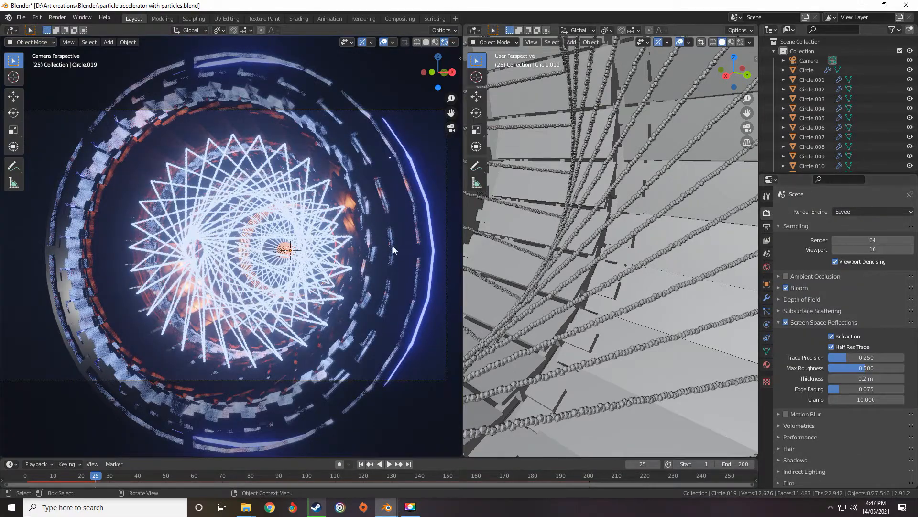
mouse_move(341, 245)
middle_mouse_down()
mouse_move(271, 261)
mouse_move(333, 259)
middle_mouse_up()
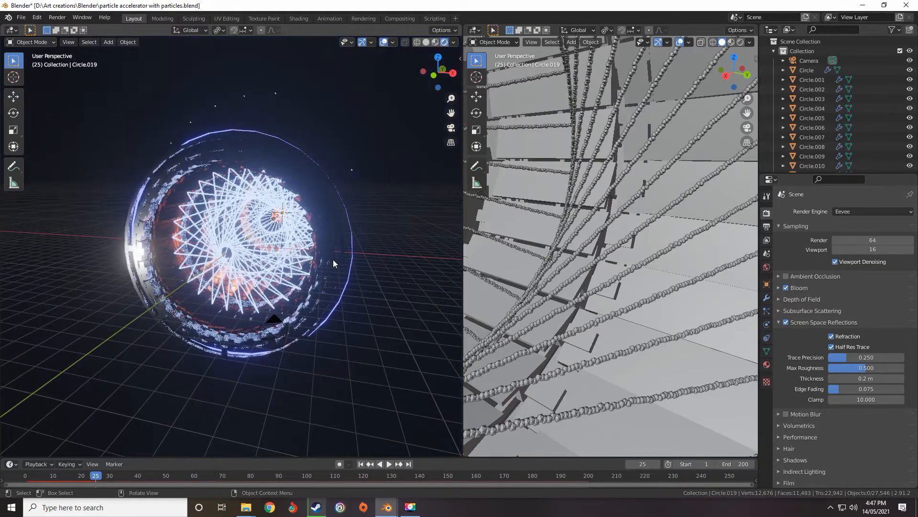
key("KP_0")
scroll(326, 255, "up", 2)
scroll(326, 254, "down", 2)
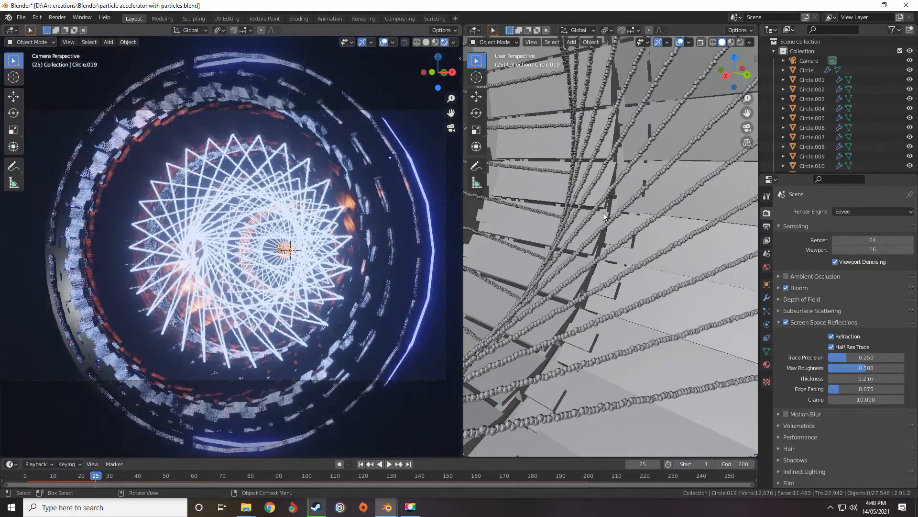
scroll(250, 280, "down", 1)
key("z")
left_click(318, 282)
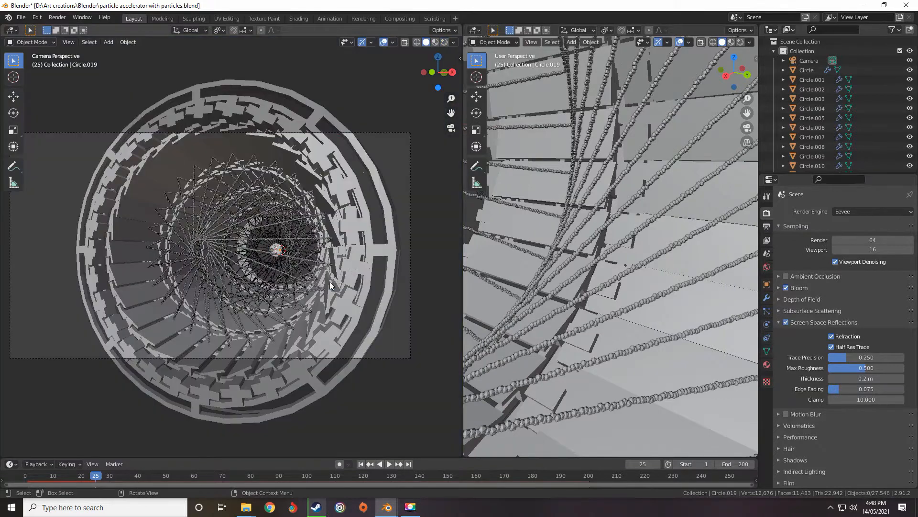
left_click(851, 212)
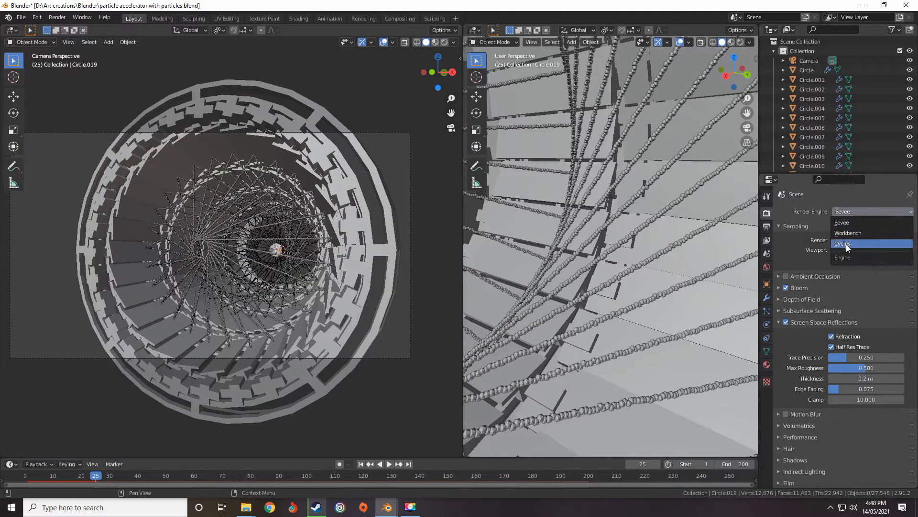
left_click(846, 244)
Change the second 3D viewport into a Compositor editor
left_click(477, 30)
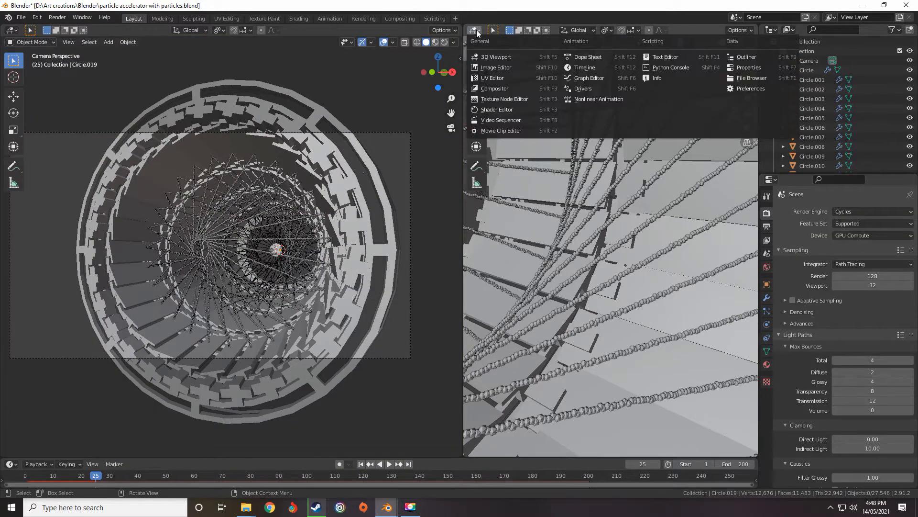
left_click(488, 89)
scroll(254, 196, "up", 3)
scroll(252, 197, "down", 3)
scroll(253, 200, "up", 3)
scroll(247, 213, "down", 3)
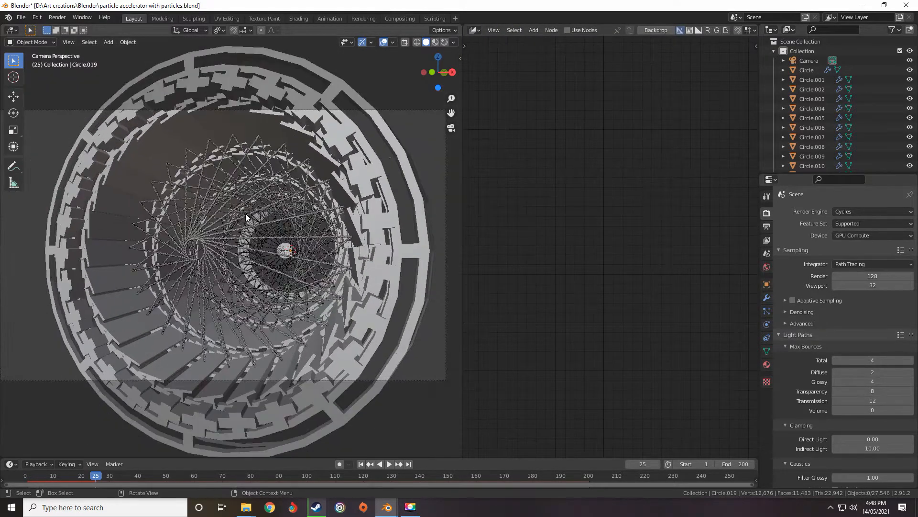
Render frame 25 through the camera with Cycles and dismiss the render window
key("z")
key("Escape")
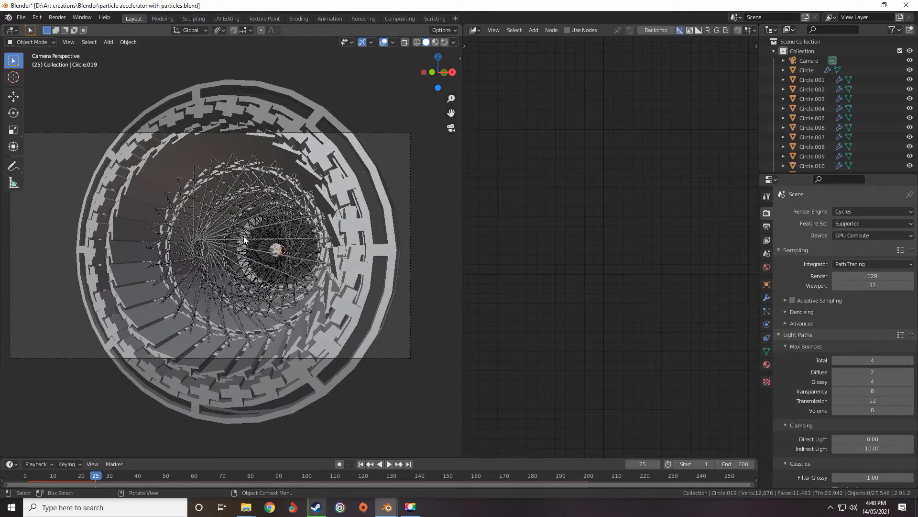
key("F12")
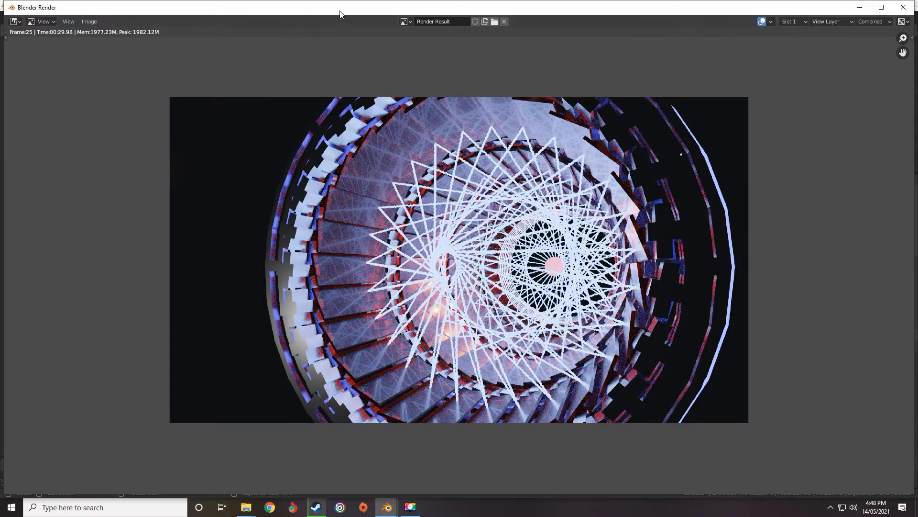
left_click_drag(334, 15, 917, 44)
key("Escape")
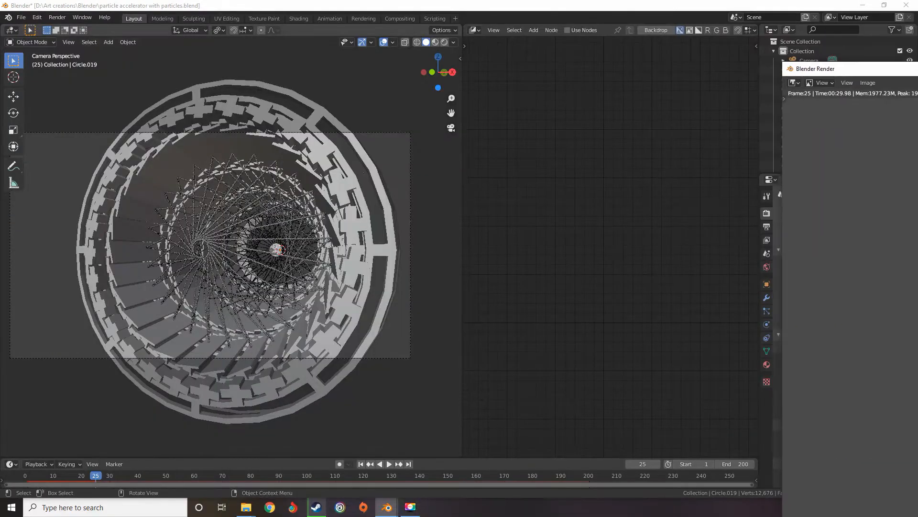
Reopen the last render result and minimise its window
left_click(474, 30)
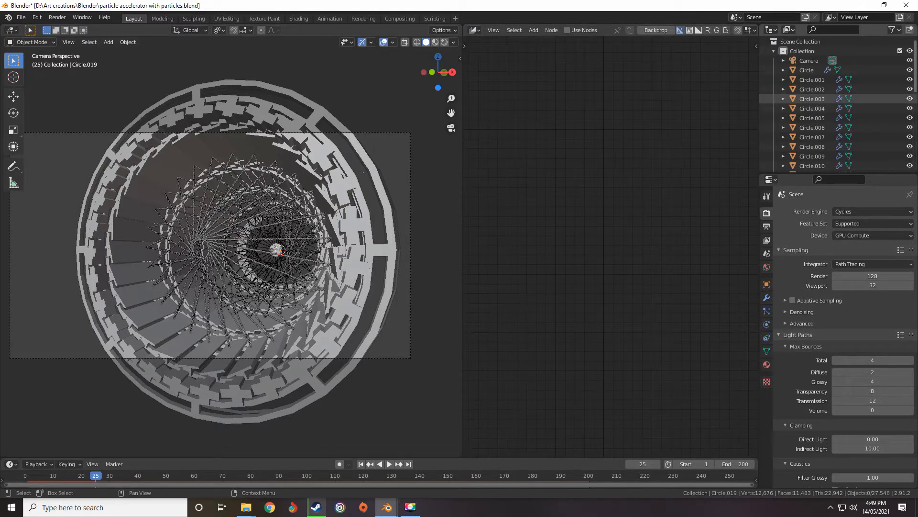
key("F11")
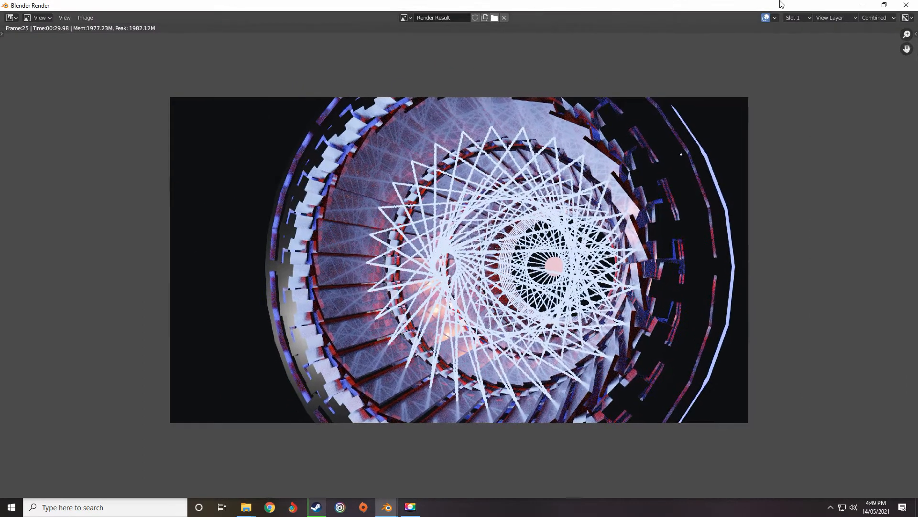
left_click(862, 7)
Switch the second editor to the Shader Editor and back to the Compositor, and enable Use Nodes
left_click(475, 30)
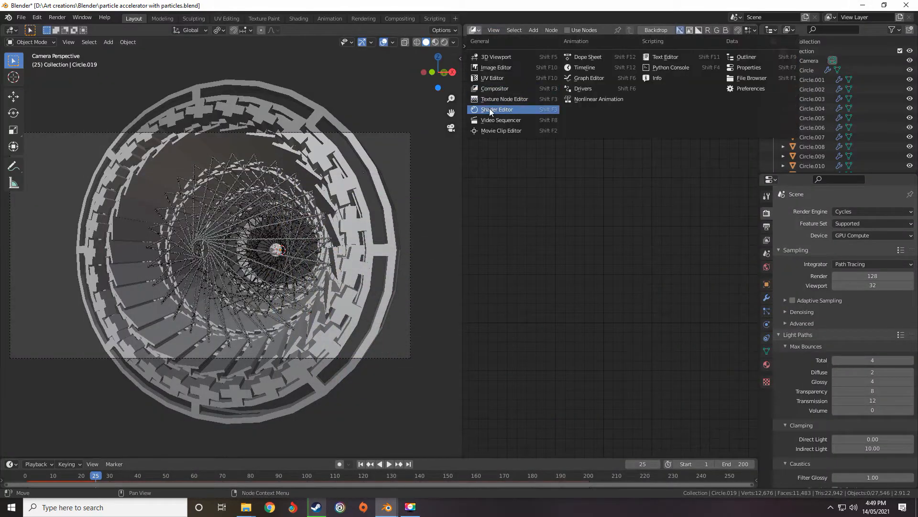
left_click(489, 109)
left_click(473, 29)
left_click(486, 89)
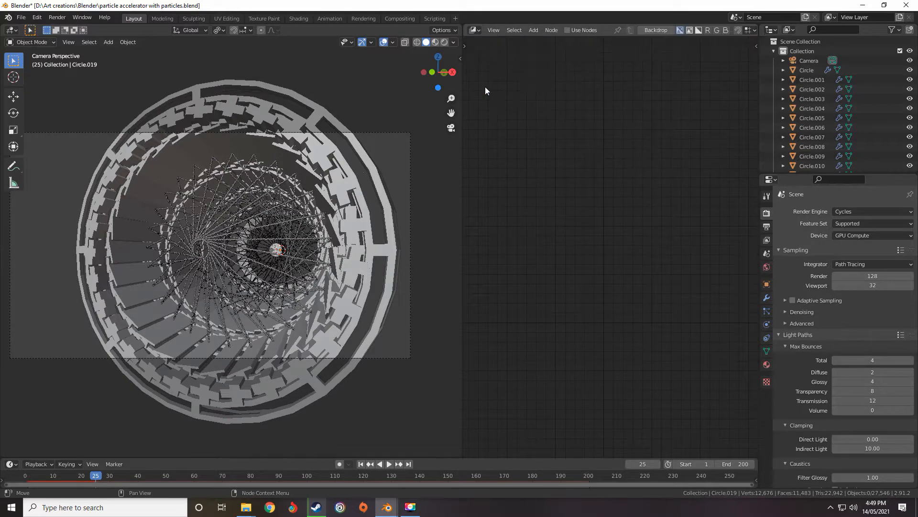
left_click(568, 30)
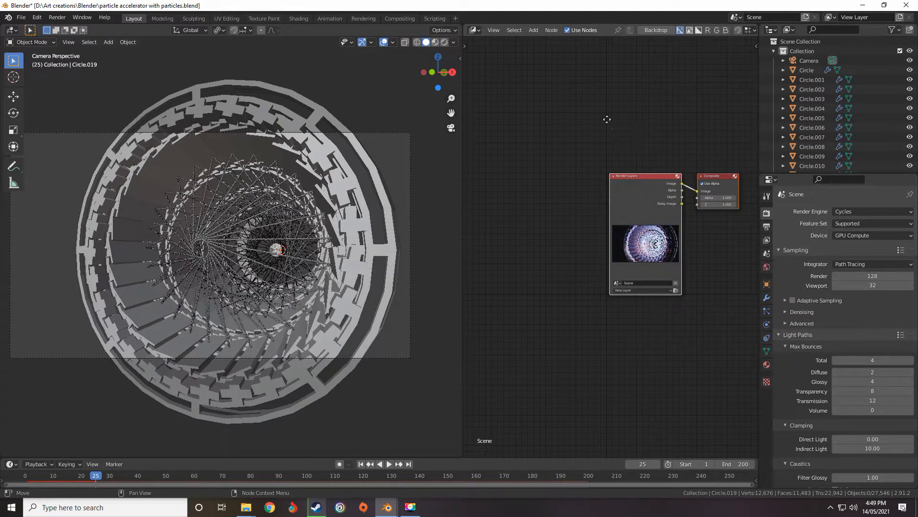
Move the Composite node farther from the Render Layers node to leave a gap between them
scroll(524, 151, "up", 3)
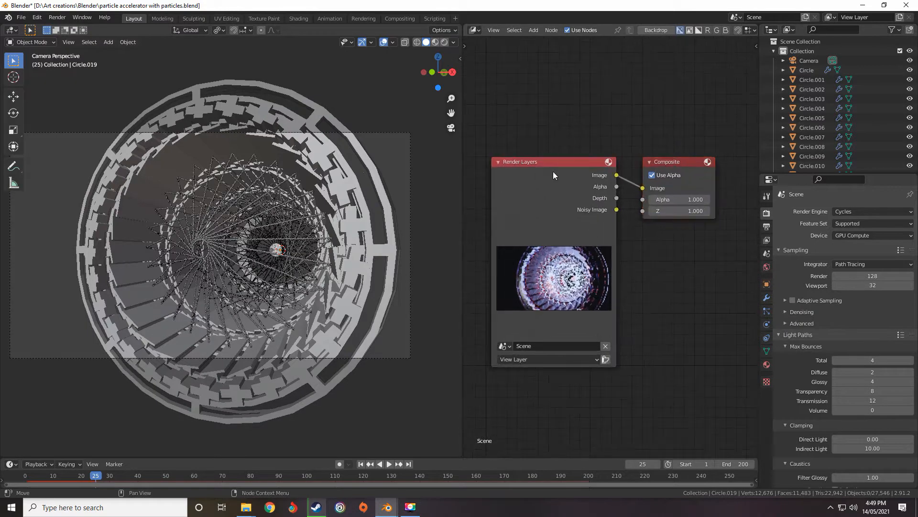
middle_click_drag(552, 171, 580, 143)
scroll(580, 139, "down", 4)
scroll(644, 152, "up", 4)
middle_click_drag(682, 139, 611, 160)
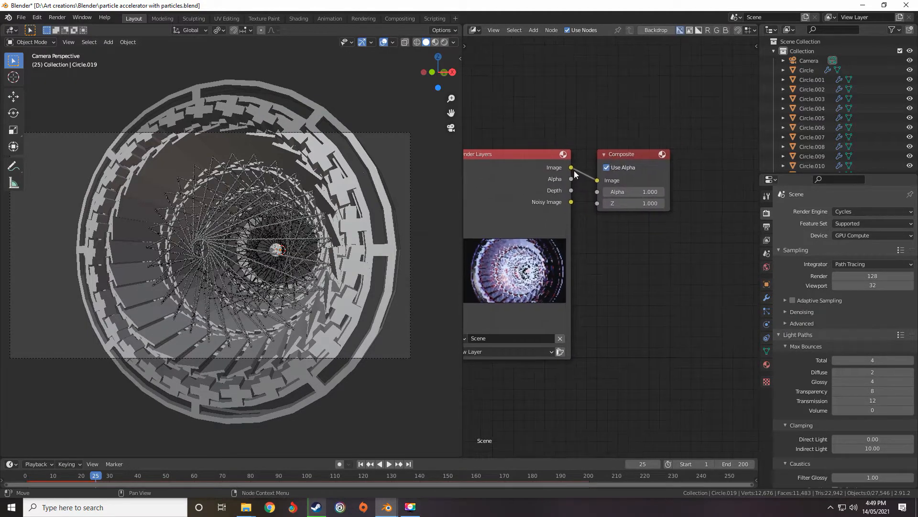
key("Home")
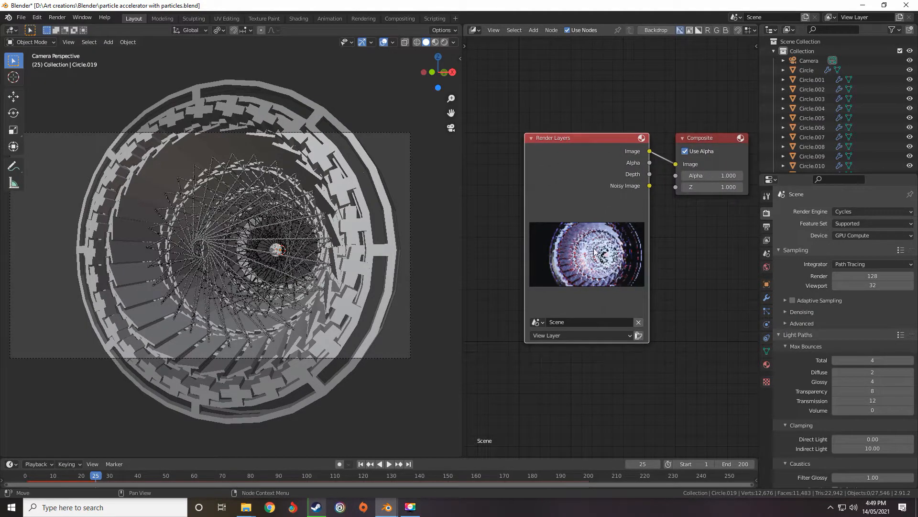
scroll(577, 242, "up", 4)
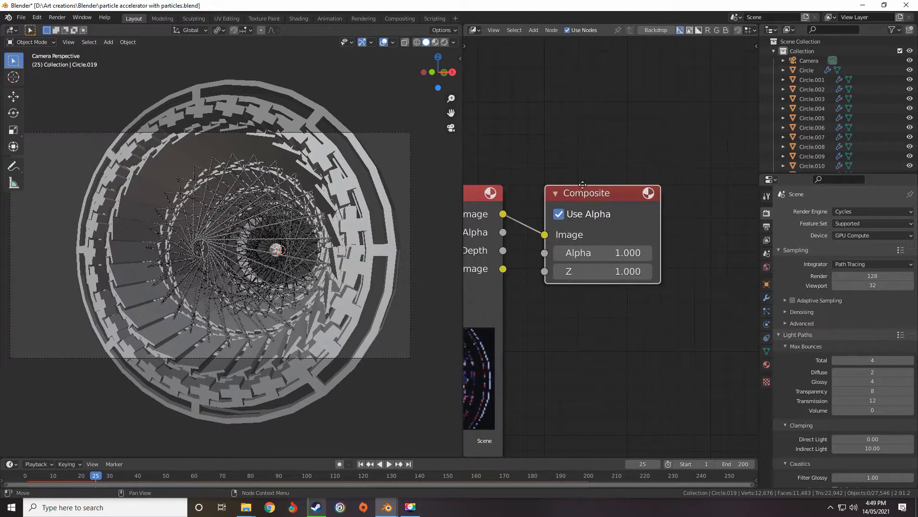
left_click_drag(583, 185, 669, 164)
scroll(603, 235, "down", 2)
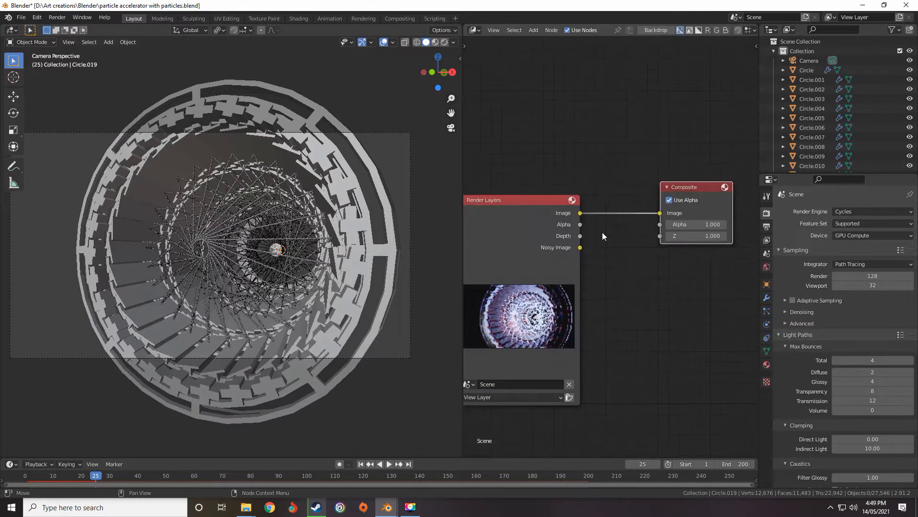
Bring up the separate render window to check the frame 25 image and minimise it
mouse_move(387, 506)
left_click(417, 449)
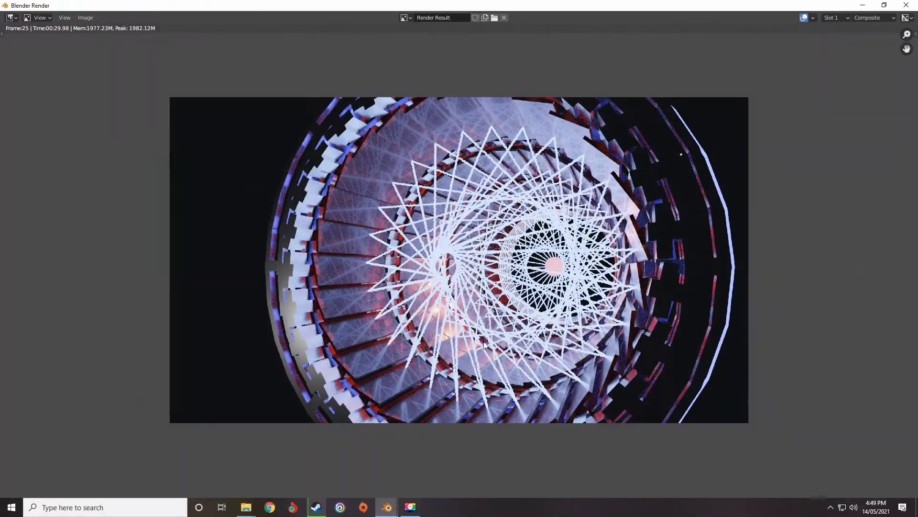
left_click(860, 5)
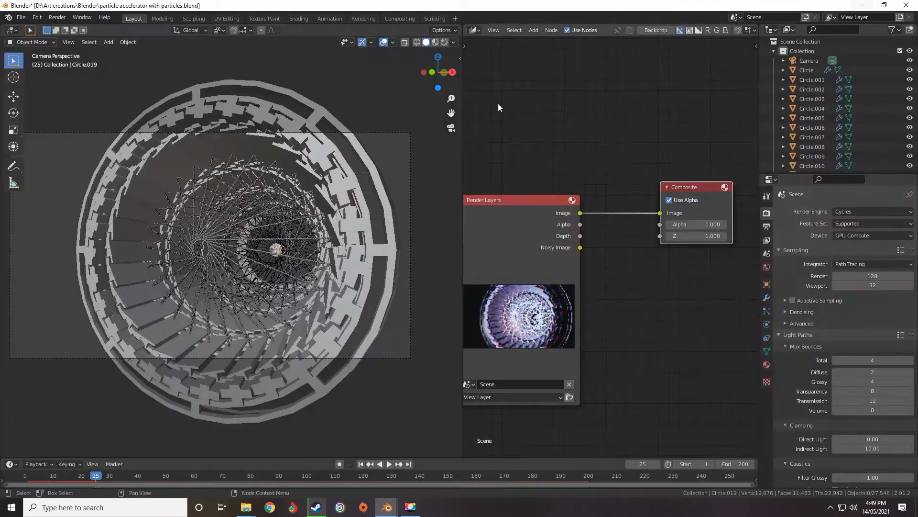
Change the 3D Viewport into an Image Editor and display the Render Result with the whole image in view
left_click(10, 30)
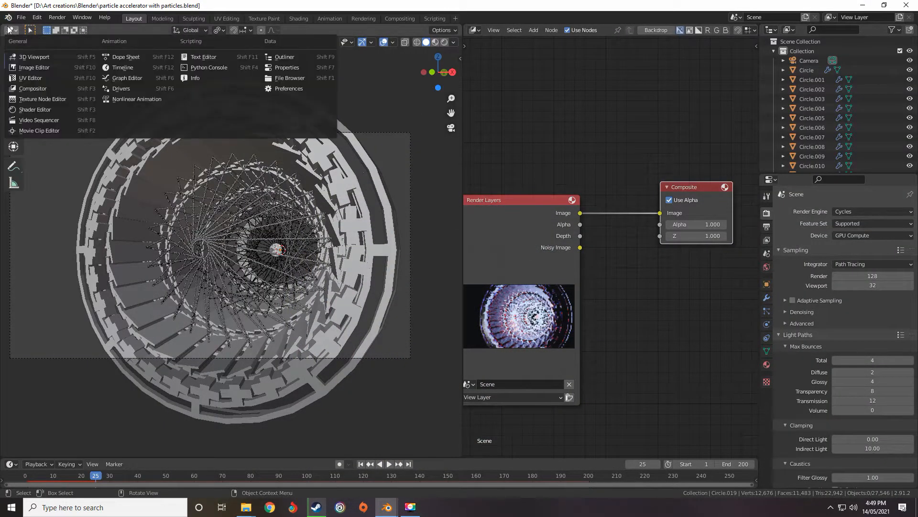
left_click(25, 69)
left_click(11, 31)
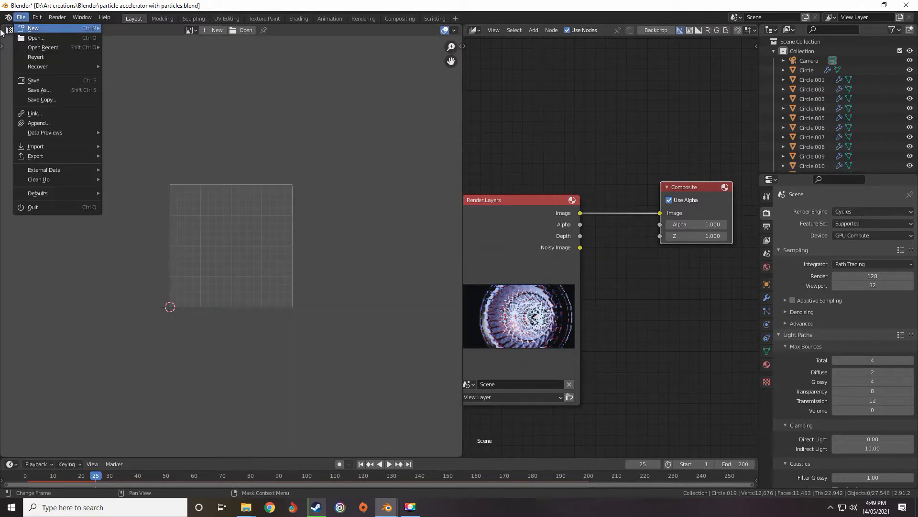
left_click(9, 32)
left_click(8, 31)
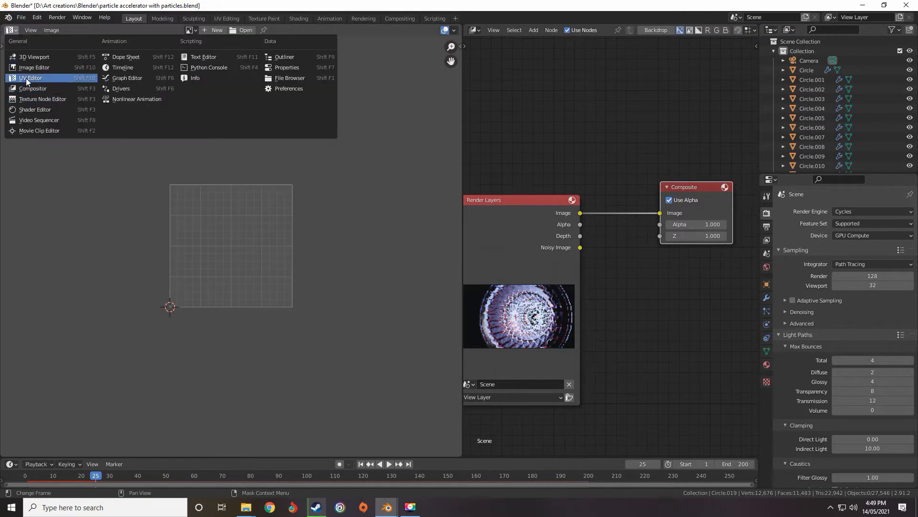
left_click(25, 69)
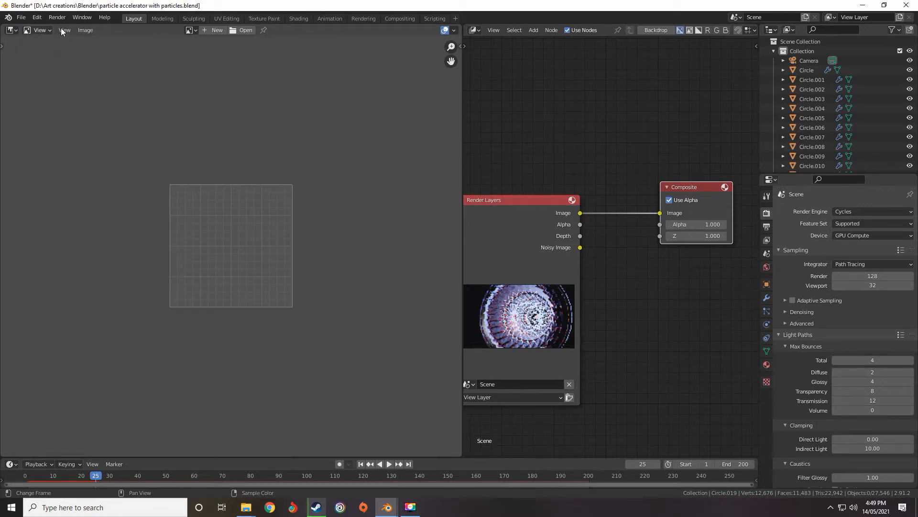
left_click(190, 30)
left_click(197, 43)
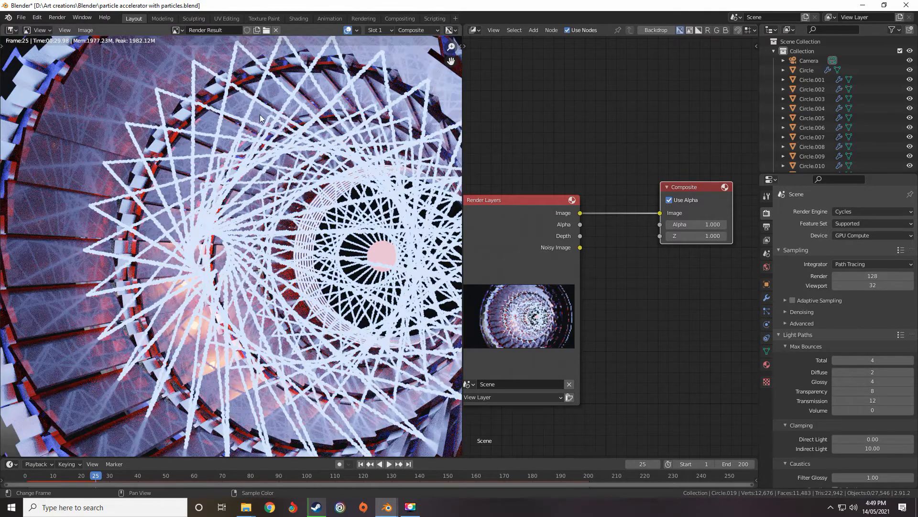
scroll(260, 114, "down", 4)
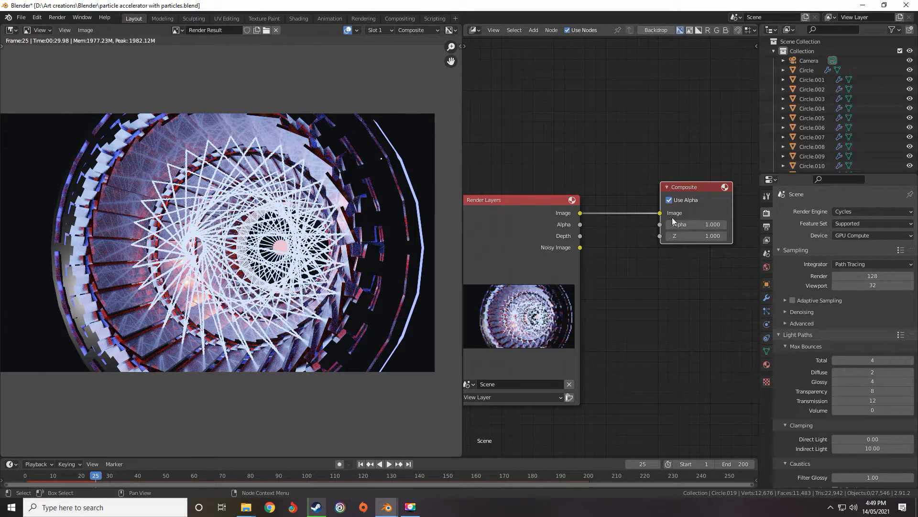
Add a Glare filter node on the link between the Render Layers and Composite nodes
middle_click_drag(668, 244, 652, 249)
key("shift+a")
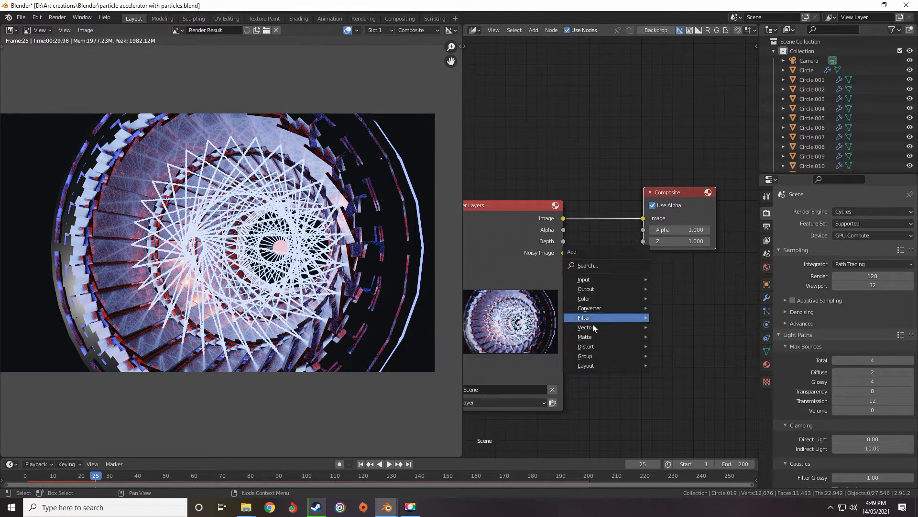
mouse_move(592, 320)
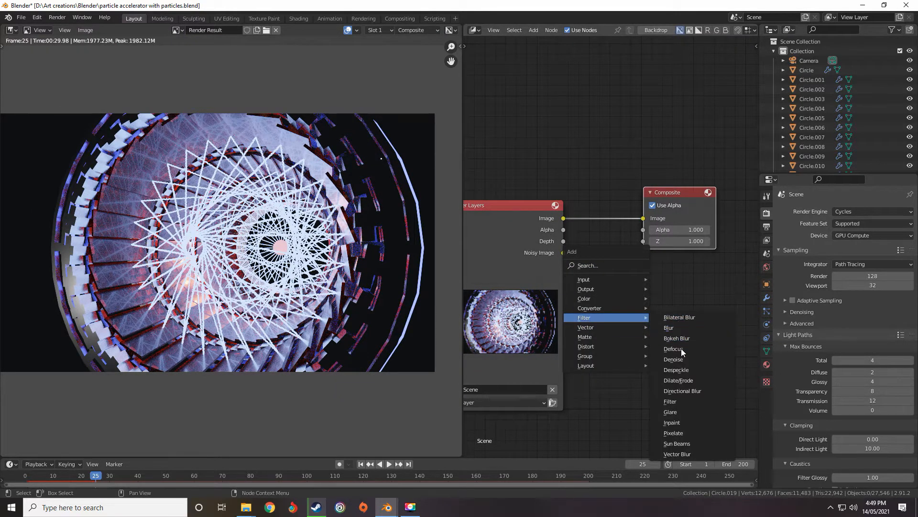
left_click(674, 412)
left_click(635, 242)
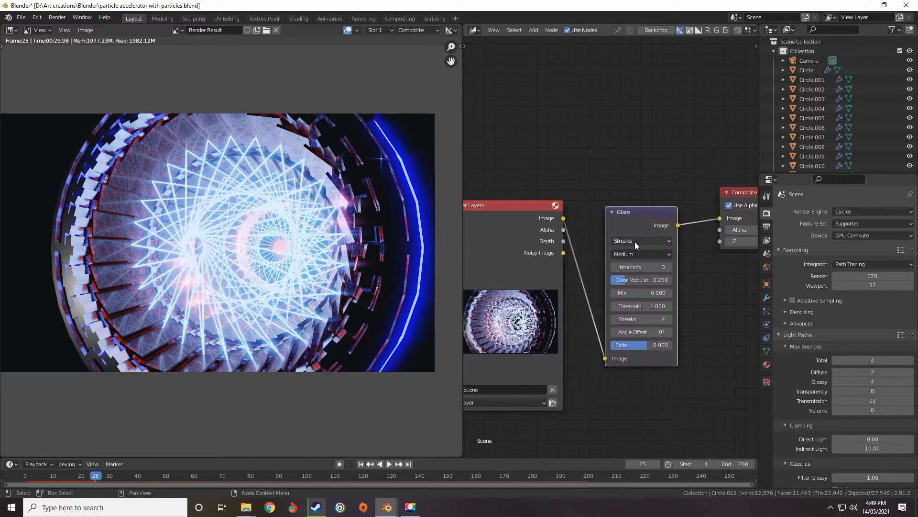
Set the Glare node's glare type to Fog Glow and look at the effect in the render
left_click(636, 244)
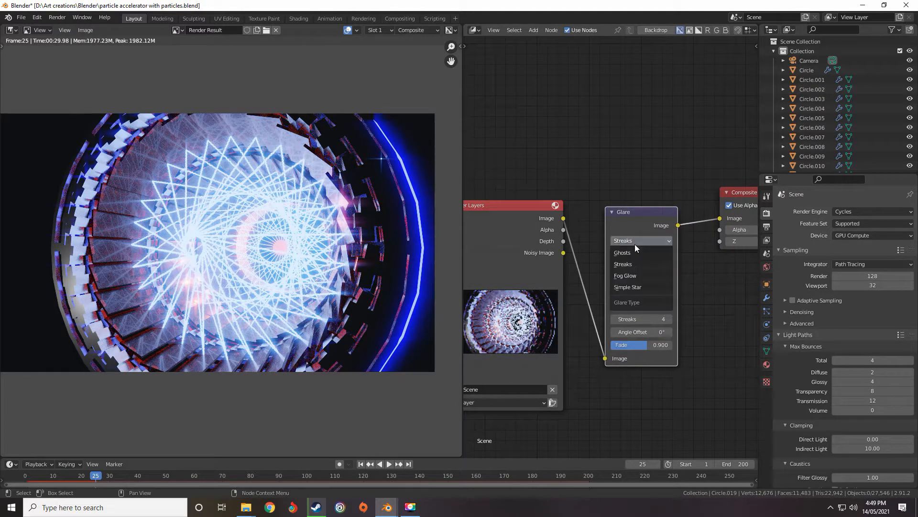
left_click(633, 275)
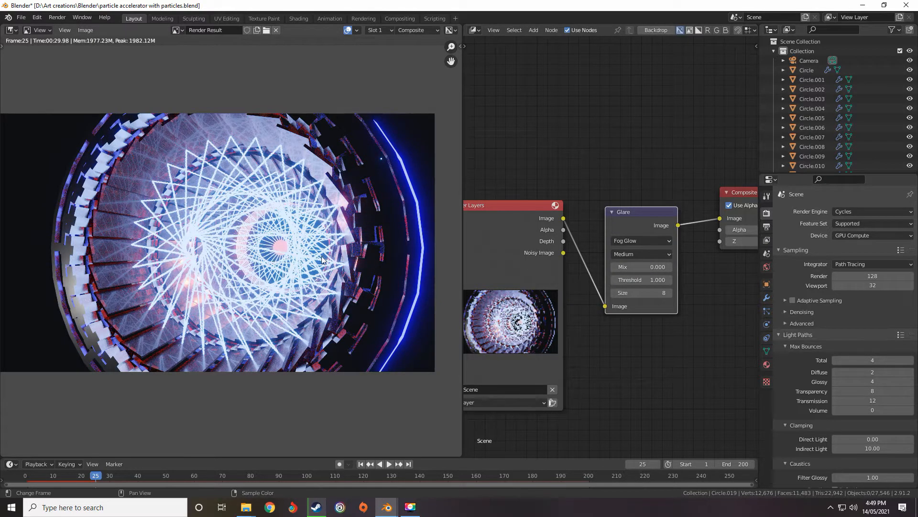
scroll(274, 257, "up", 2)
scroll(244, 259, "down", 1)
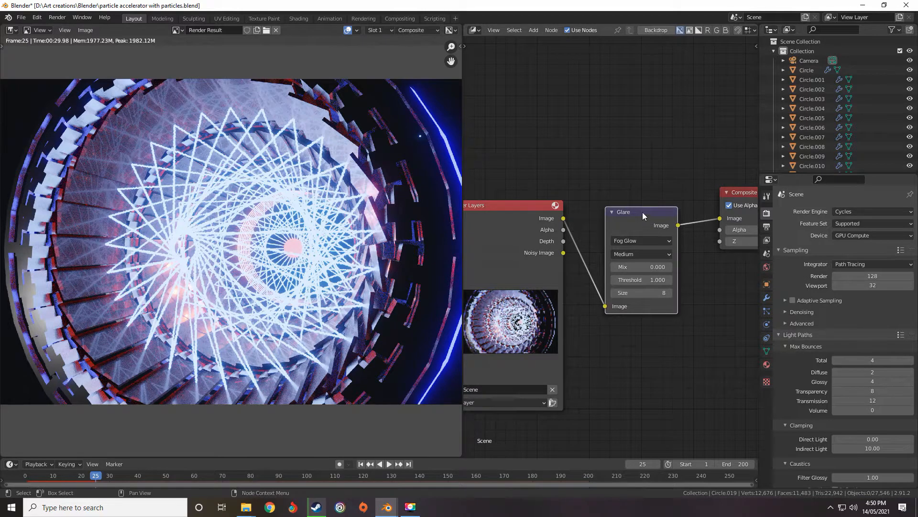
Mute and unmute the Glare node repeatedly to compare the render with and without the fog glow
key("m")
key("m")
key("m")
key("m")
key("m")
key("m")
middle_click_drag(656, 213, 634, 189)
scroll(633, 205, "up", 4)
scroll(622, 218, "down", 4)
scroll(617, 224, "up", 4)
mouse_move(615, 232)
middle_mouse_down()
mouse_move(634, 200)
mouse_move(611, 221)
middle_mouse_up()
scroll(616, 206, "up", 3)
key("m")
key("m")
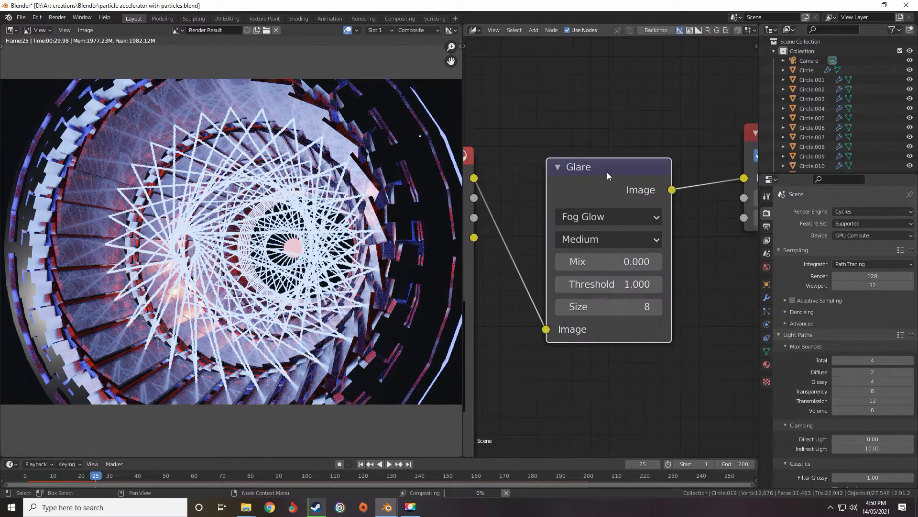
scroll(374, 230, "down", 3)
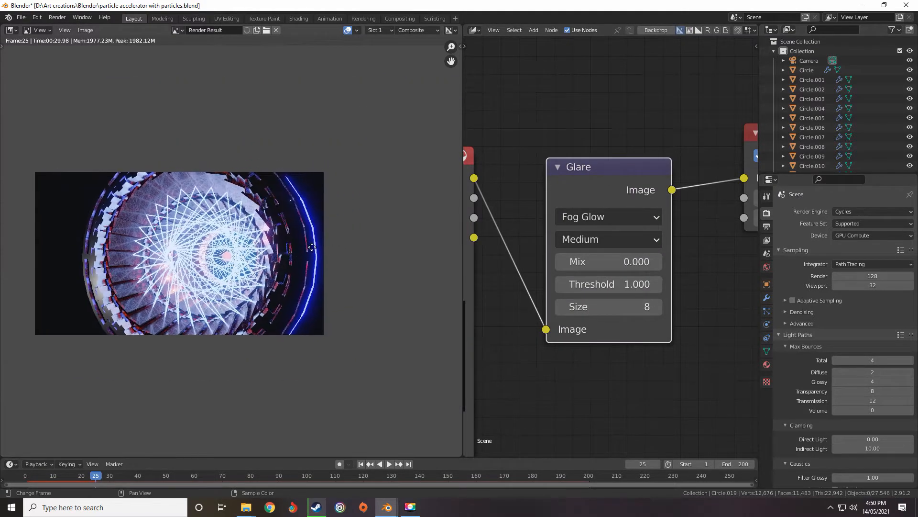
scroll(306, 268, "up", 2)
scroll(296, 276, "down", 2)
scroll(291, 259, "up", 1)
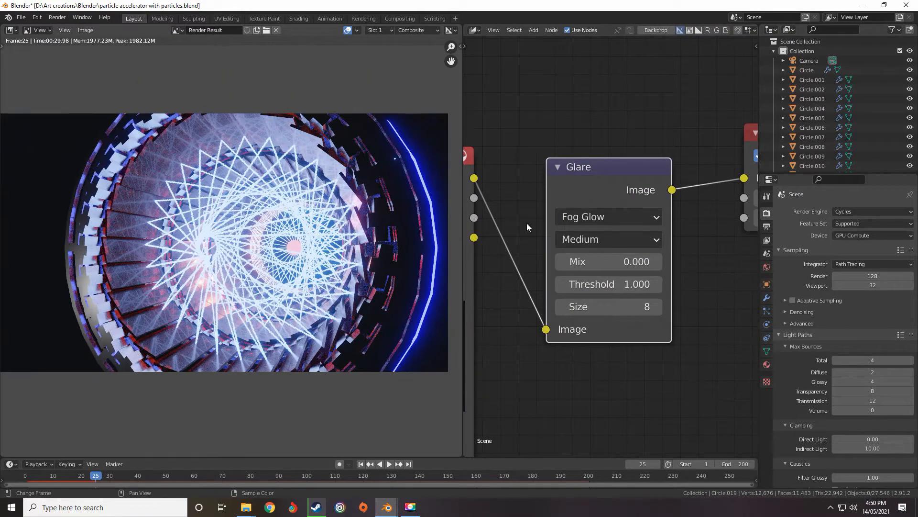
middle_click_drag(187, 244, 213, 241)
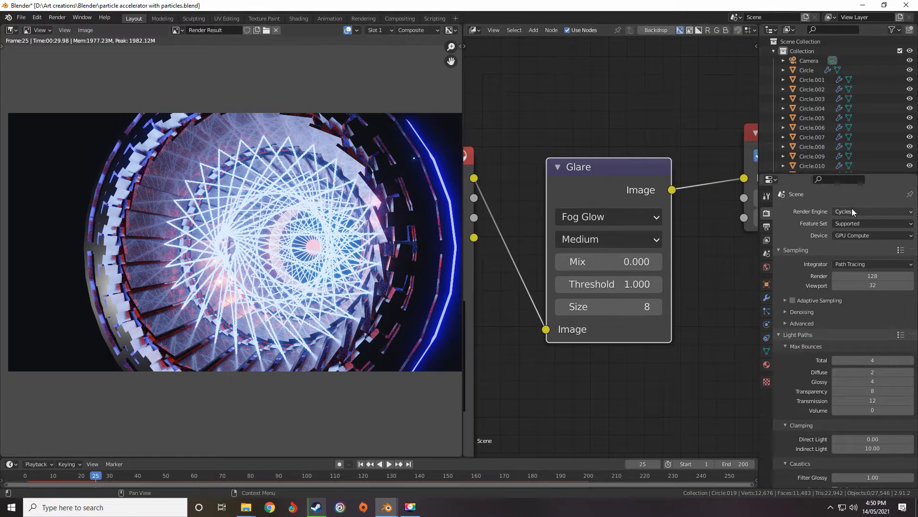
scroll(163, 223, "down", 2)
scroll(227, 242, "up", 3)
scroll(220, 237, "down", 2)
middle_click_drag(254, 225, 222, 220)
Switch the render engine to Eevee and change the Image Editor back into a 3D Viewport
left_click(873, 209)
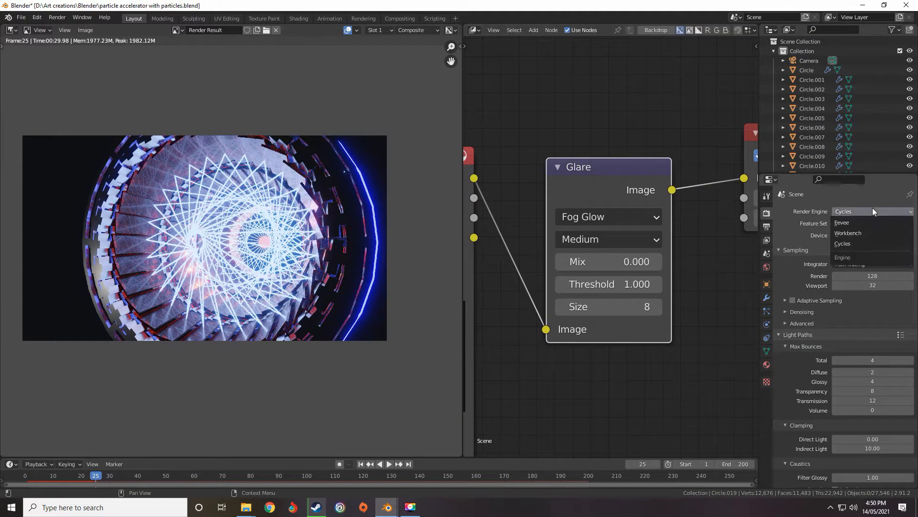
left_click(842, 212)
left_click(844, 223)
left_click(12, 30)
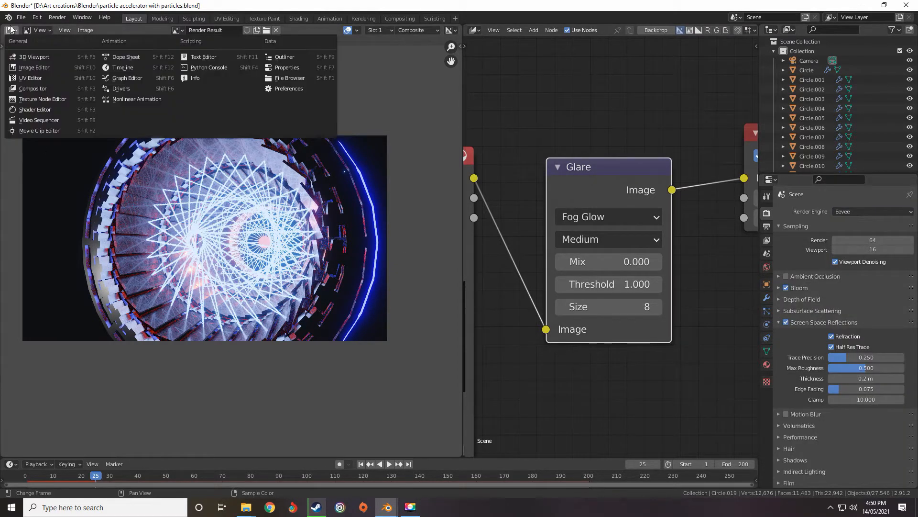
left_click(22, 58)
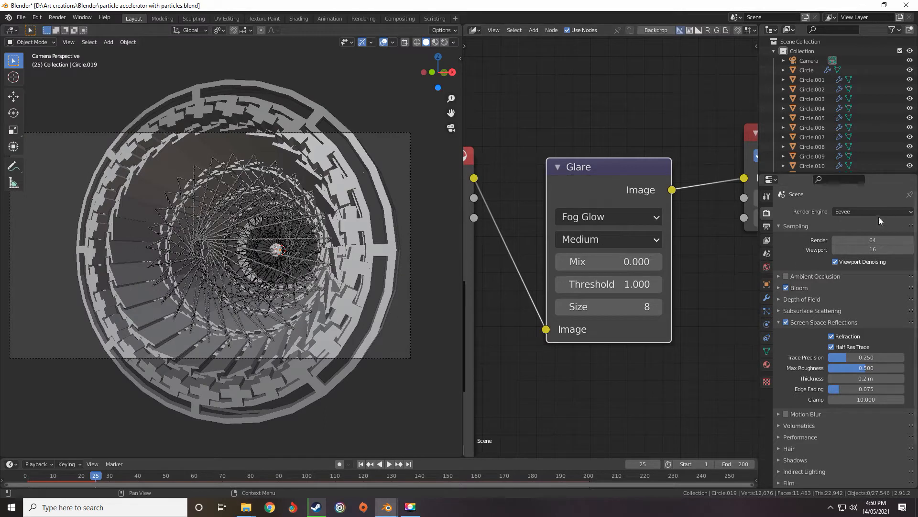
Set the Eevee render samples to 32
left_click(854, 211)
left_click(865, 242)
type("3")
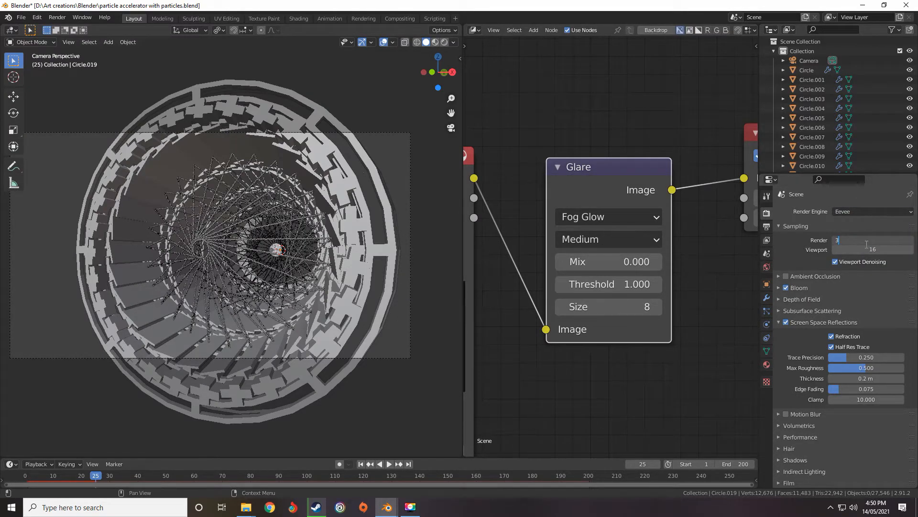
type("2")
key("Return")
Enable Ambient Occlusion, turn off Half Res Trace for Screen Space Reflections, and look over the Bloom and Volumetrics settings
left_click(787, 277)
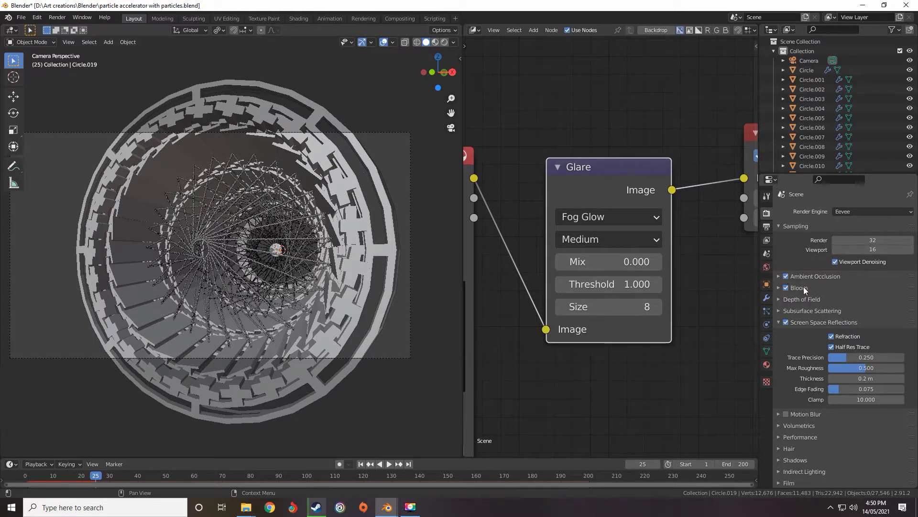
left_click(804, 287)
left_click(805, 287)
scroll(831, 340, "down", 2)
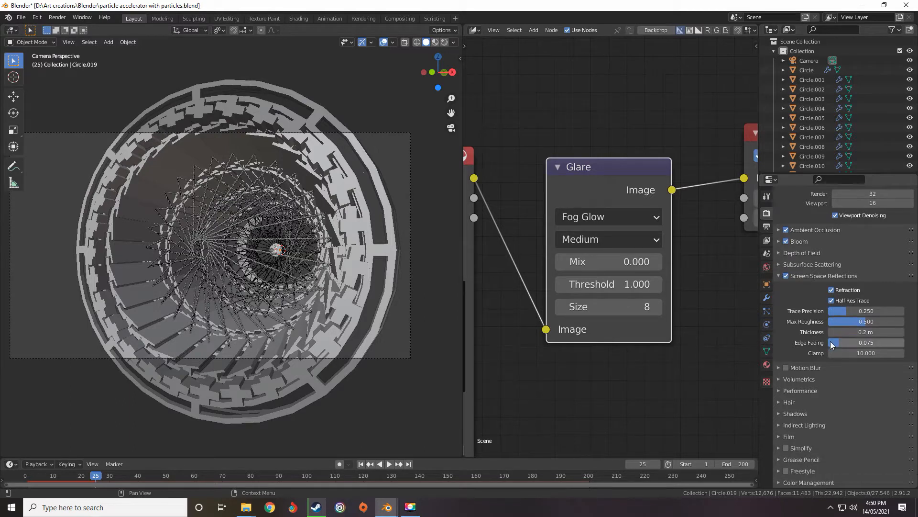
left_click(805, 380)
left_click(806, 380)
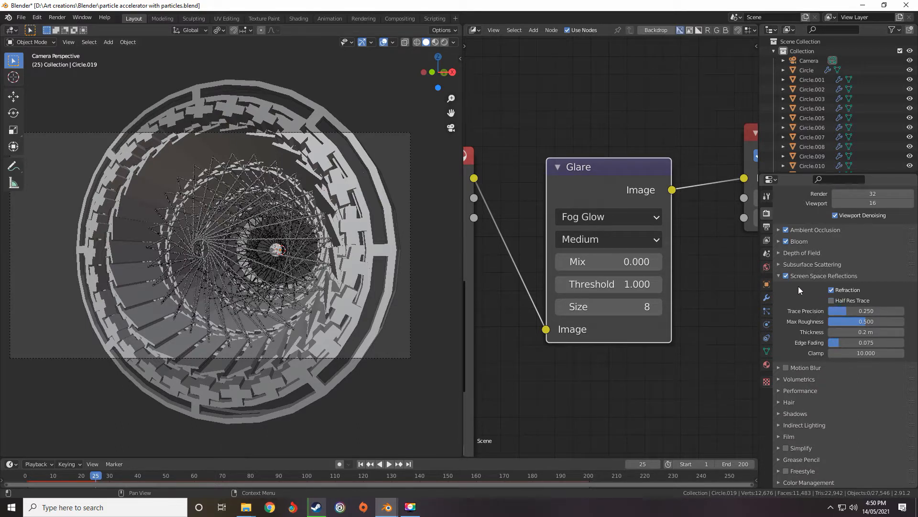
left_click(797, 380)
scroll(798, 380, "down", 4)
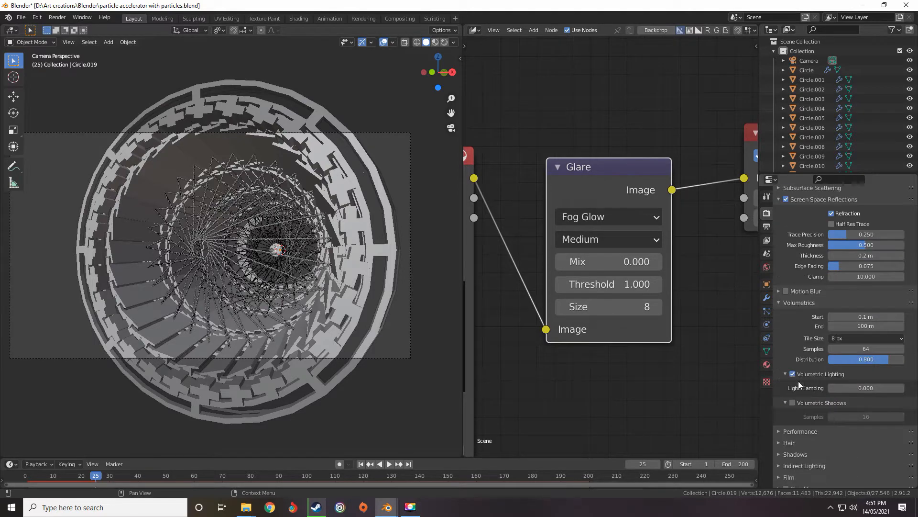
left_click(802, 303)
Set the Eevee shadow Cube Size to 1024 px and enable High Bitdepth
left_click(791, 388)
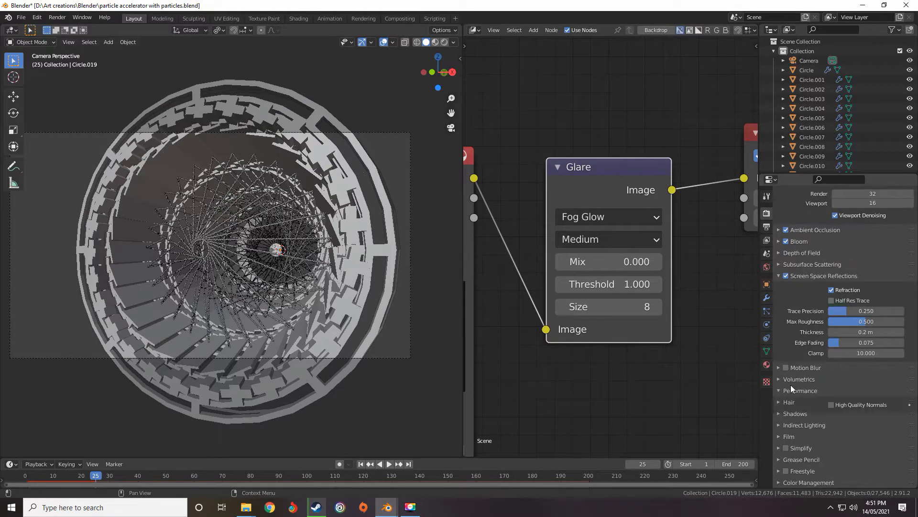
scroll(812, 383, "down", 1)
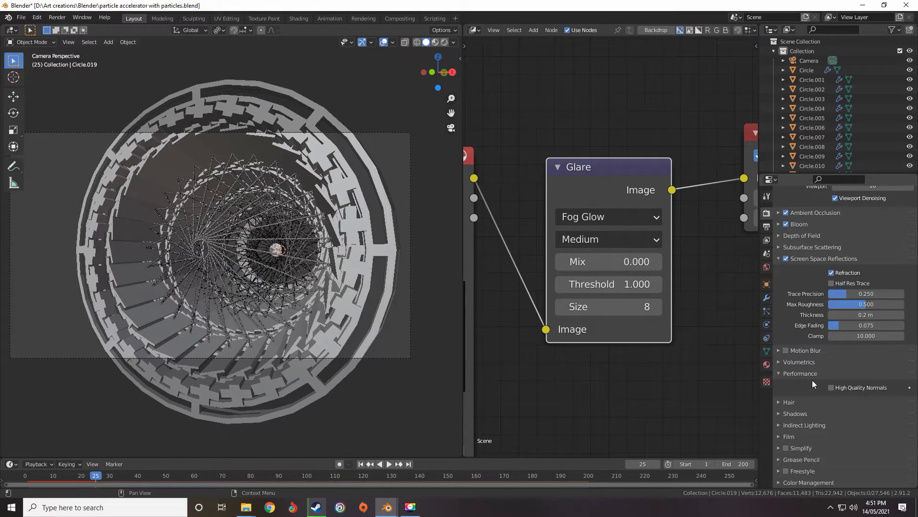
left_click(800, 412)
scroll(800, 412, "down", 1)
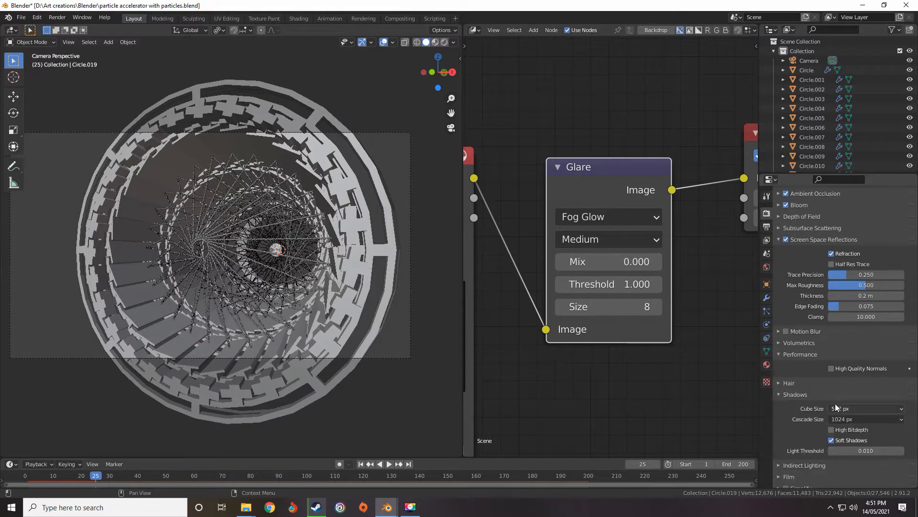
left_click(843, 407)
left_click(835, 356)
left_click(832, 430)
scroll(846, 392, "down", 2)
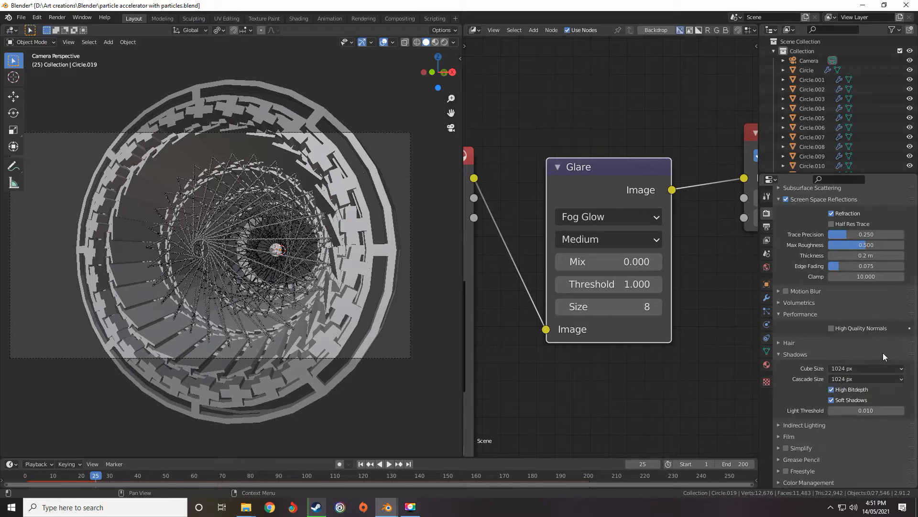
Look over the Eevee Indirect Lighting and Simplify settings
left_click(805, 424)
scroll(806, 416, "down", 8)
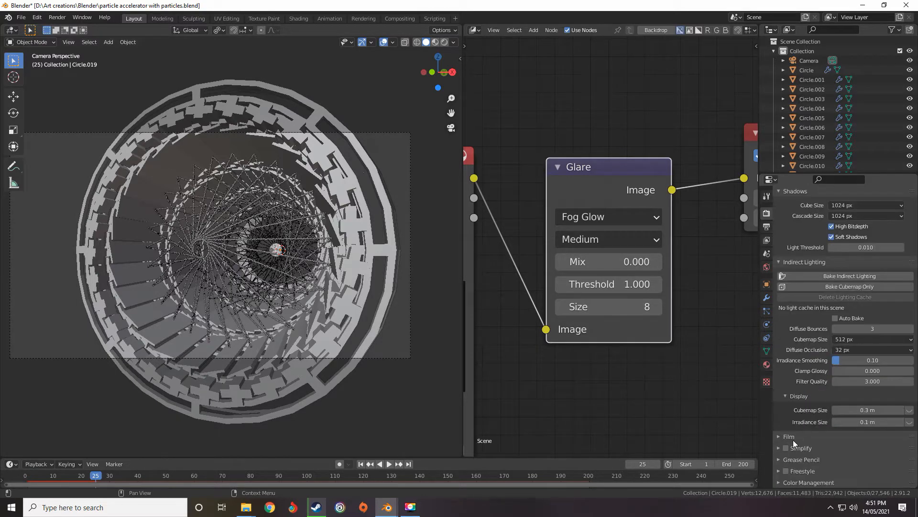
left_click(799, 448)
left_click(801, 448)
scroll(808, 457, "up", 15)
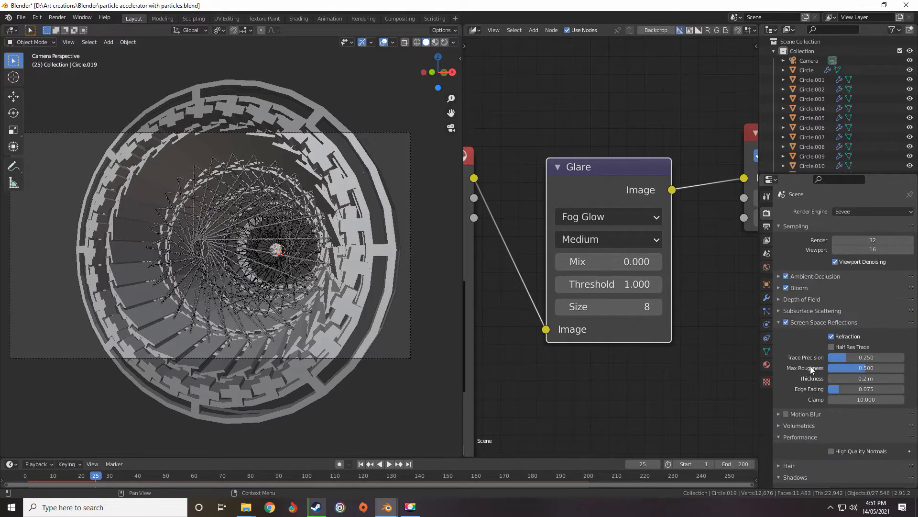
Look over the scene's output settings and scrub the animation from its start to frame 28
left_click(766, 226)
scroll(864, 363, "down", 1)
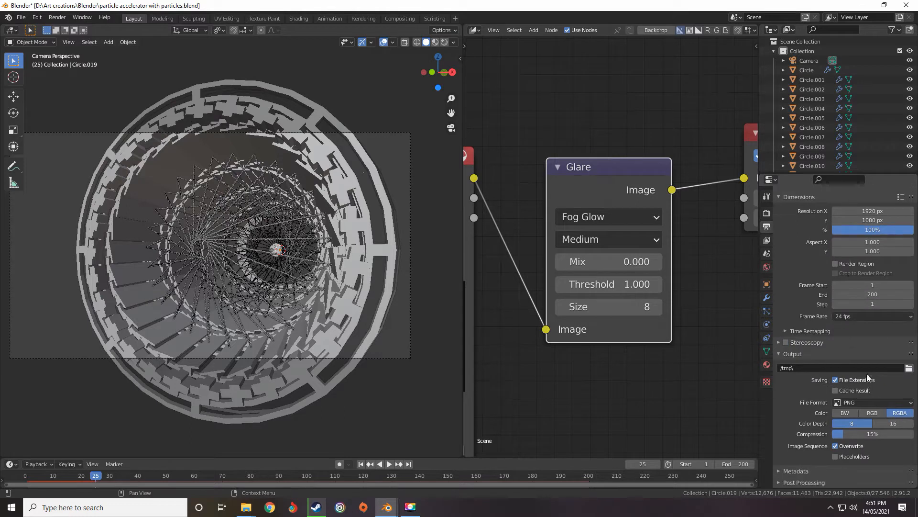
scroll(840, 325, "up", 1)
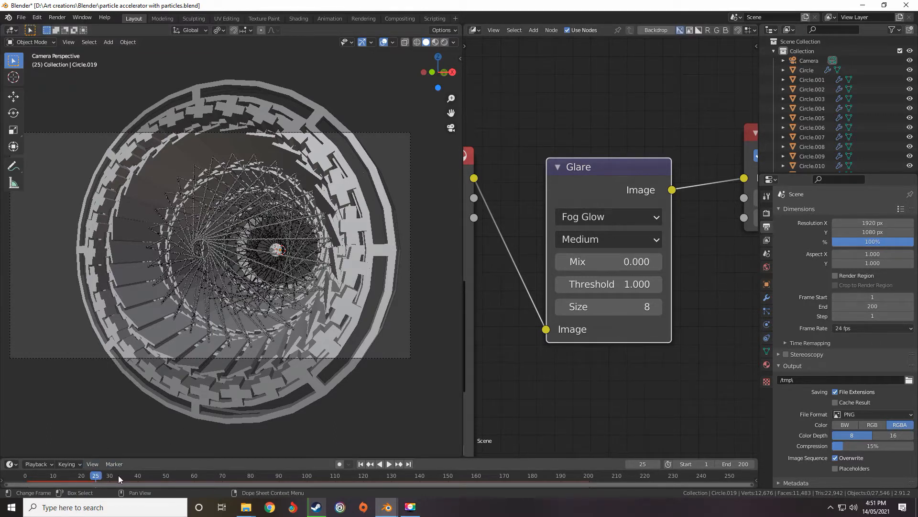
key("space")
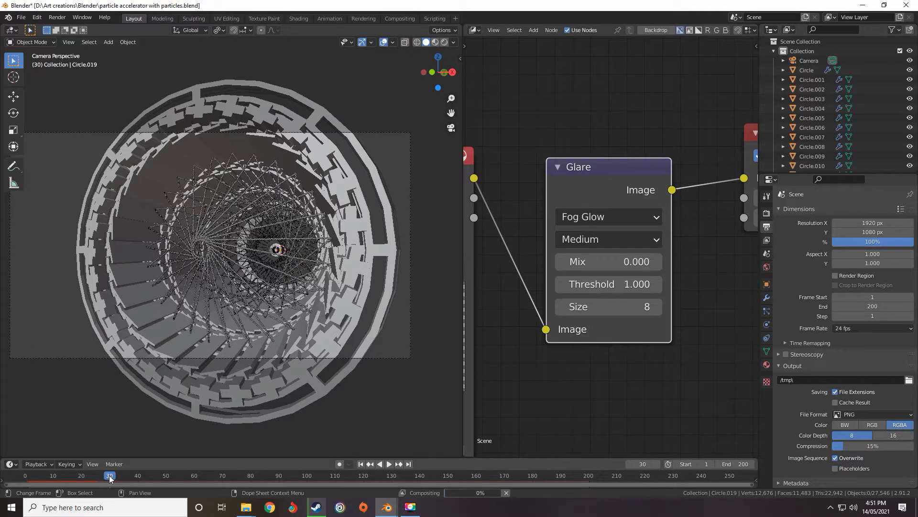
left_click(26, 478)
left_click_drag(25, 479, 105, 481)
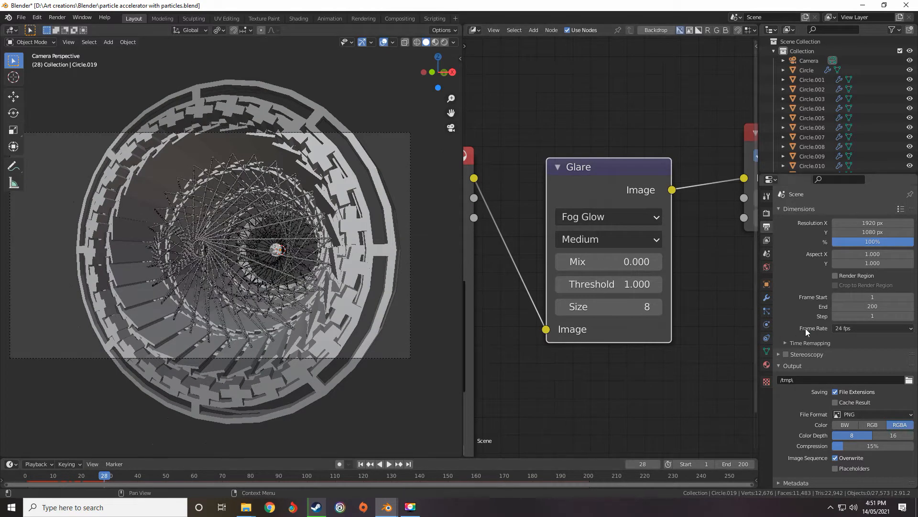
Set the animation's end frame to 30
left_click(880, 305)
type("3")
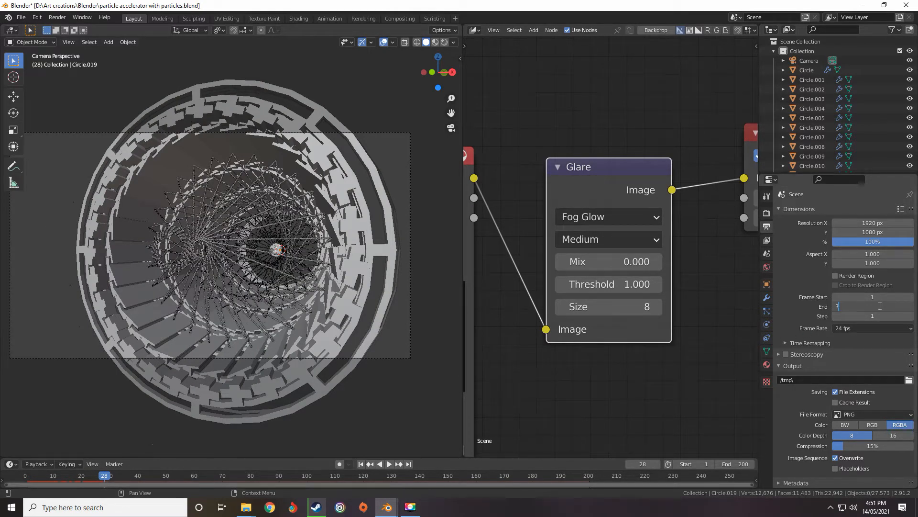
type("0")
key("Return")
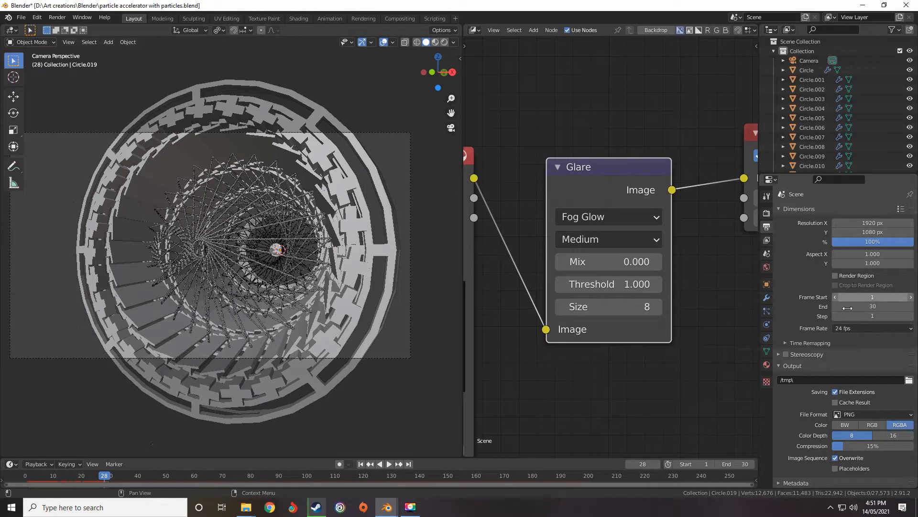
Choose PNG as the output file format and set its color mode to RGB
left_click(867, 414)
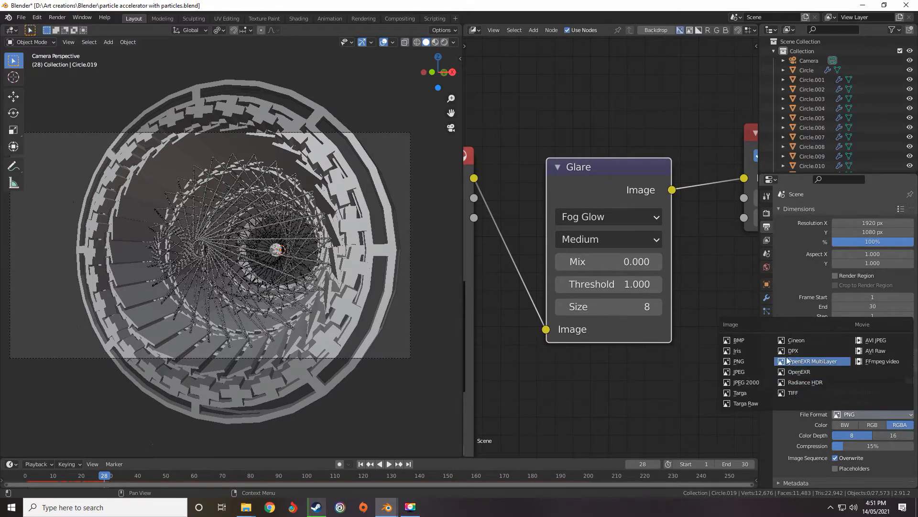
left_click(858, 413)
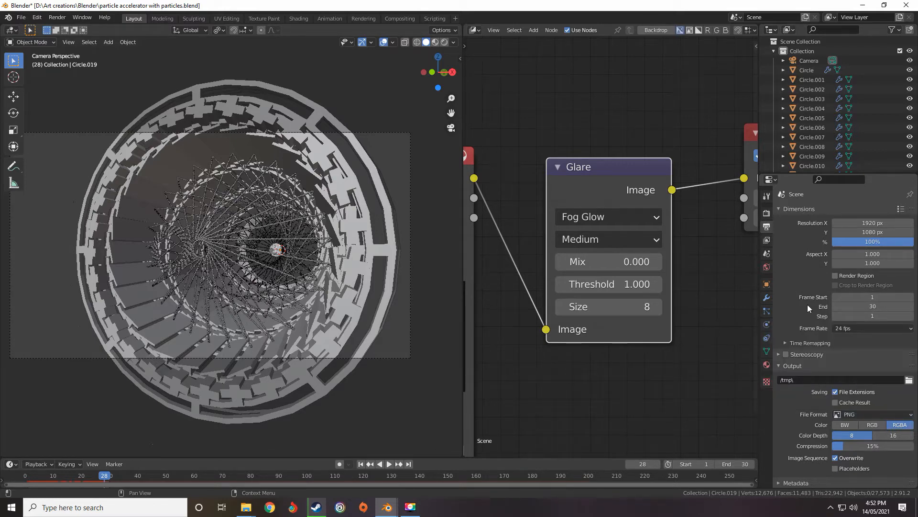
left_click(891, 414)
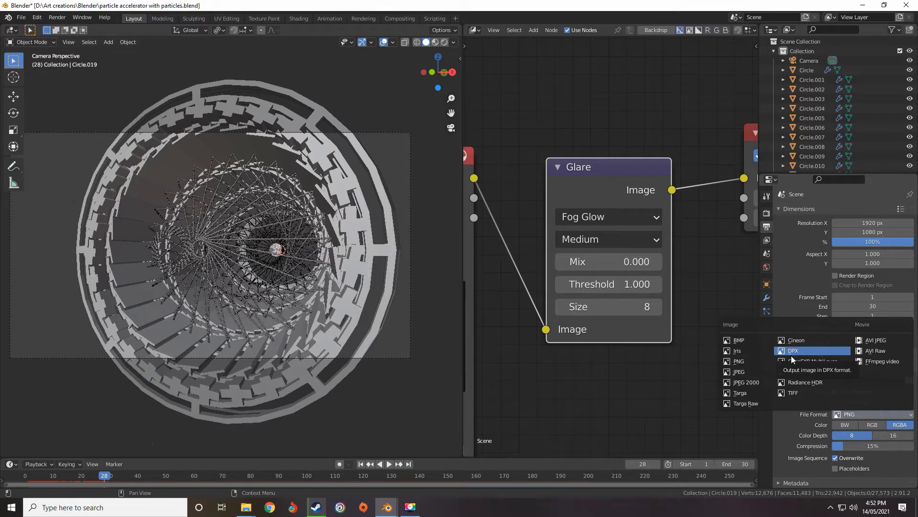
left_click(739, 362)
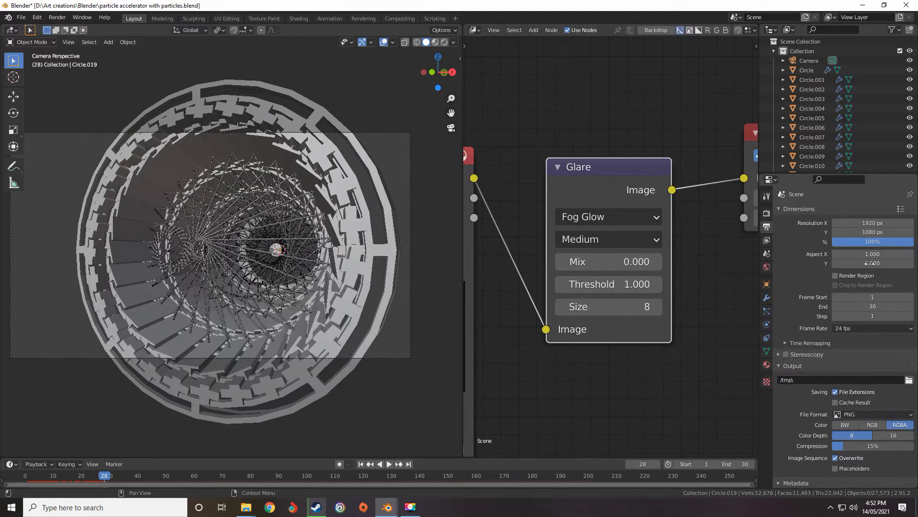
left_click(878, 424)
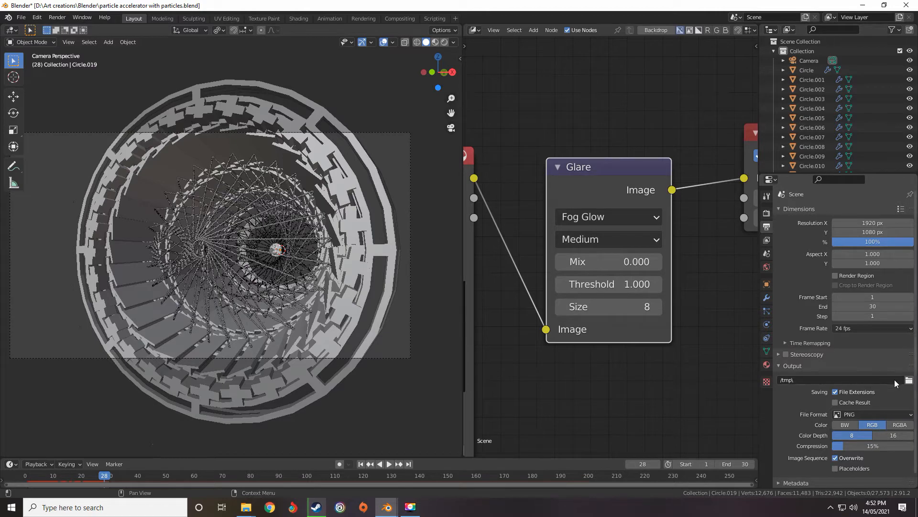
Create a folder named "laserbeam anim" on the Desktop and set it as the render output path
left_click(908, 379)
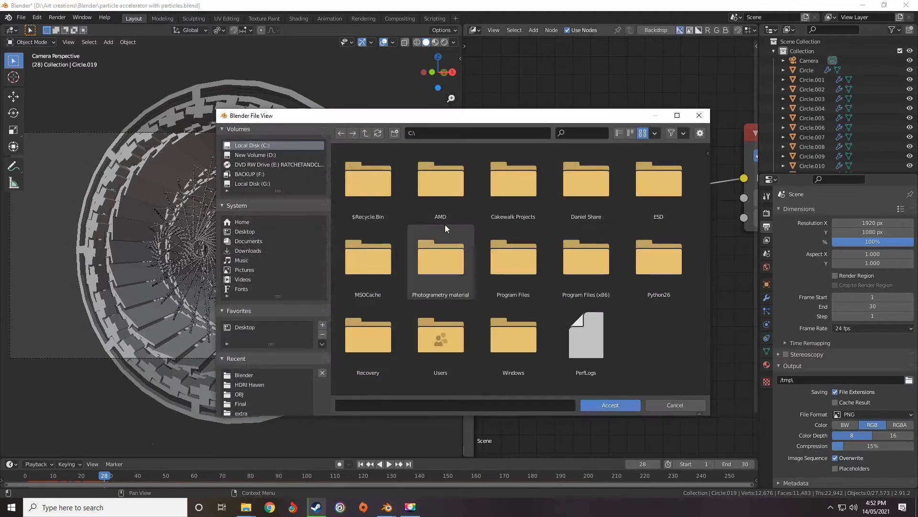
left_click(241, 328)
right_click(636, 363)
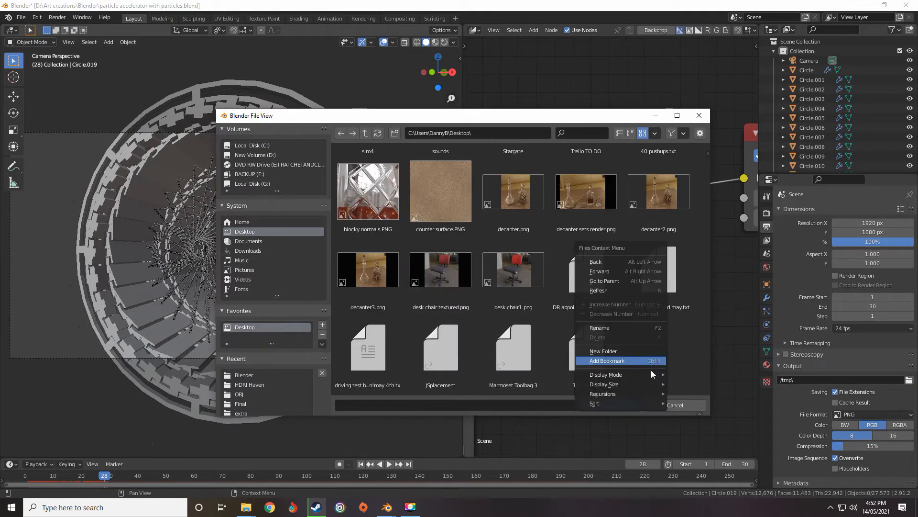
left_click(605, 350)
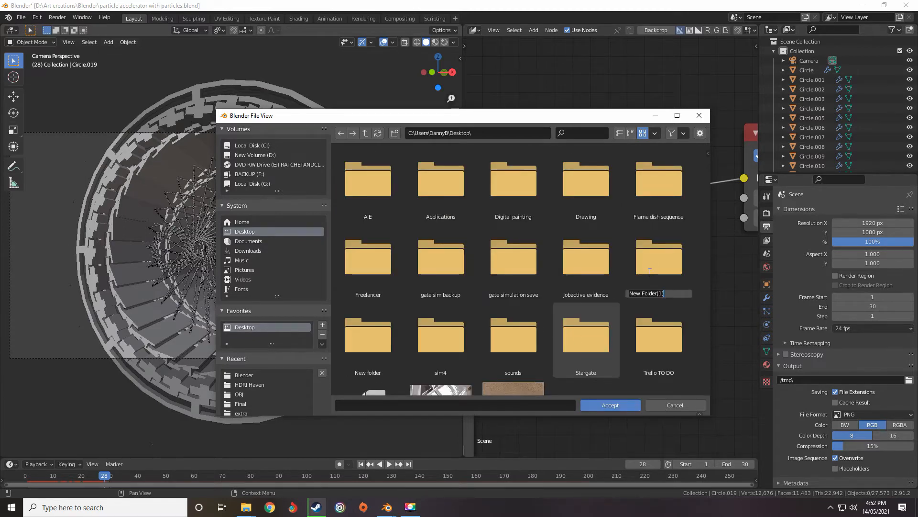
type("laserbeam anim")
key("Return")
double_click(649, 272)
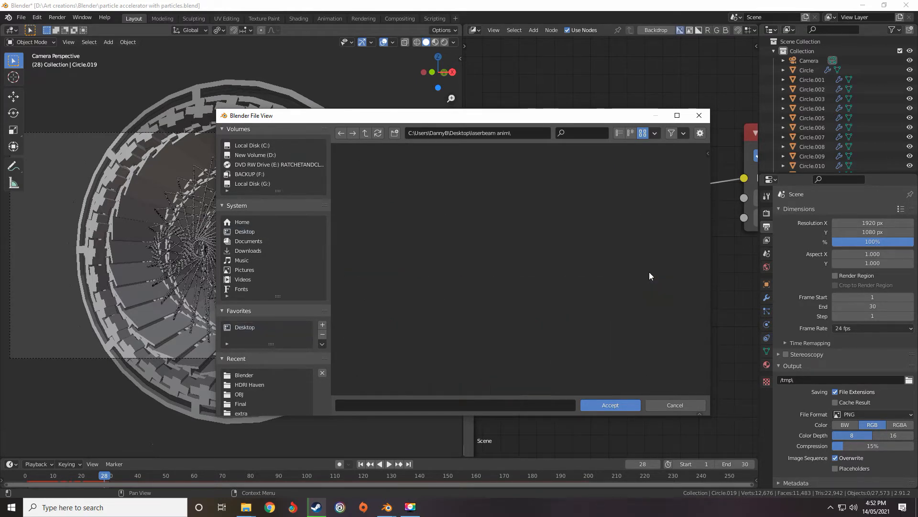
left_click(609, 405)
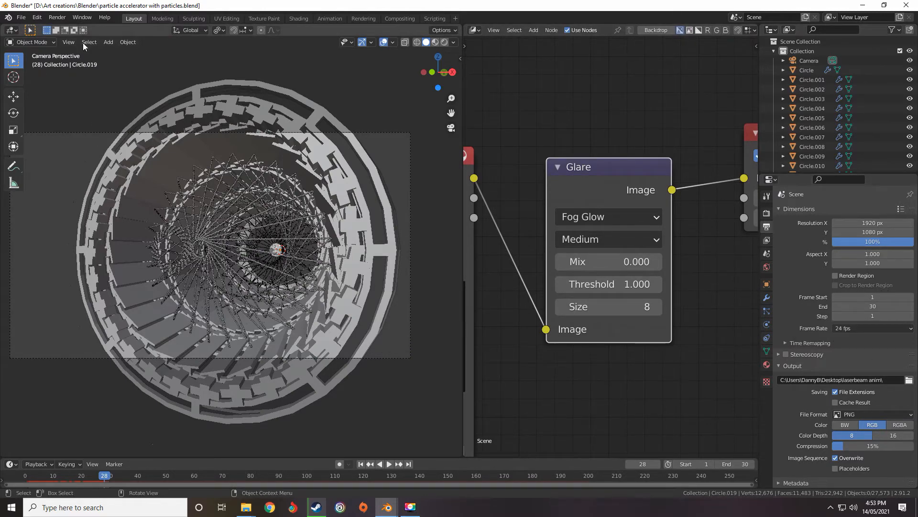
Save the current Blender file
left_click(21, 18)
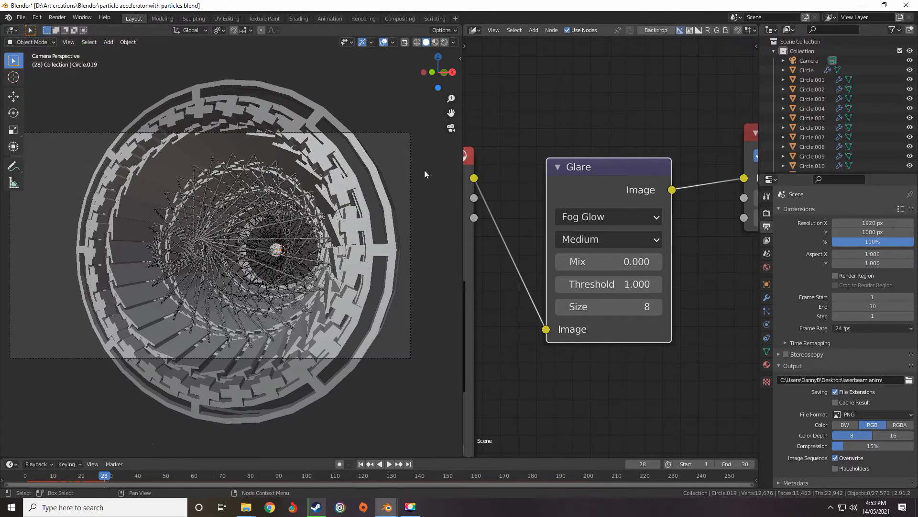
left_click(56, 17)
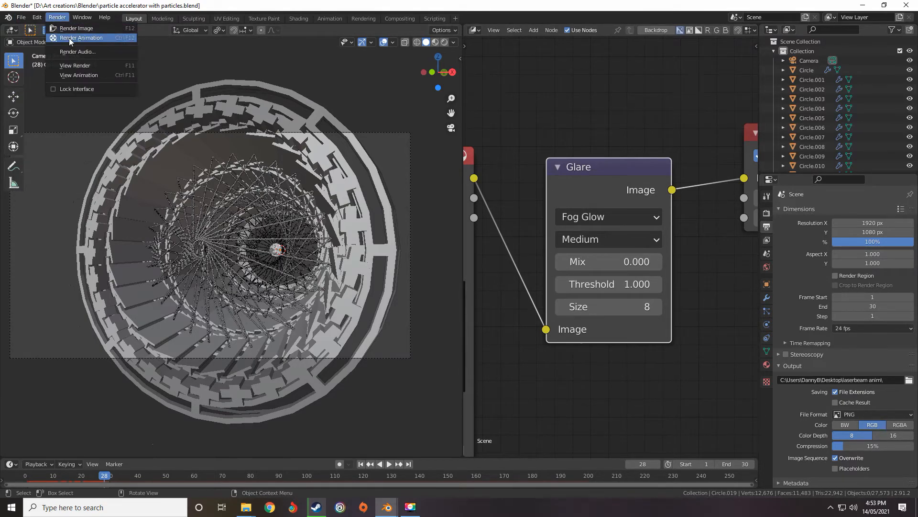
left_click(21, 18)
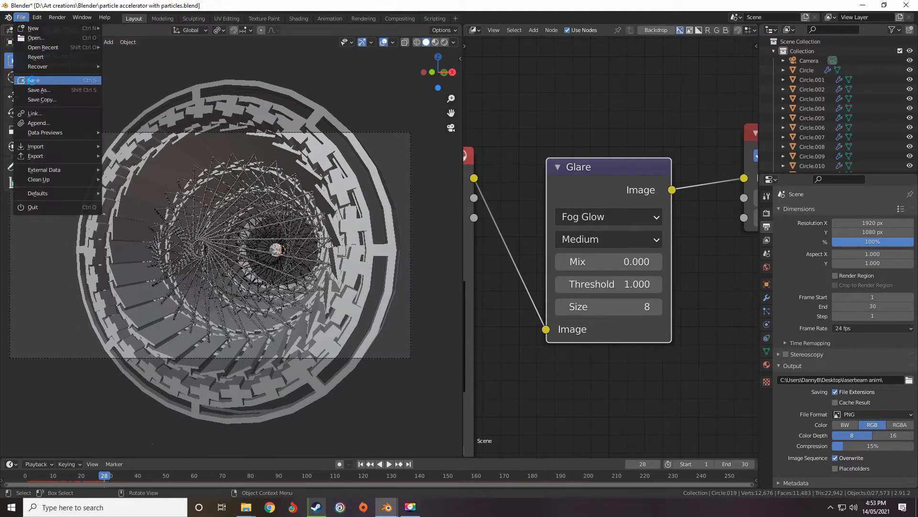
left_click(30, 80)
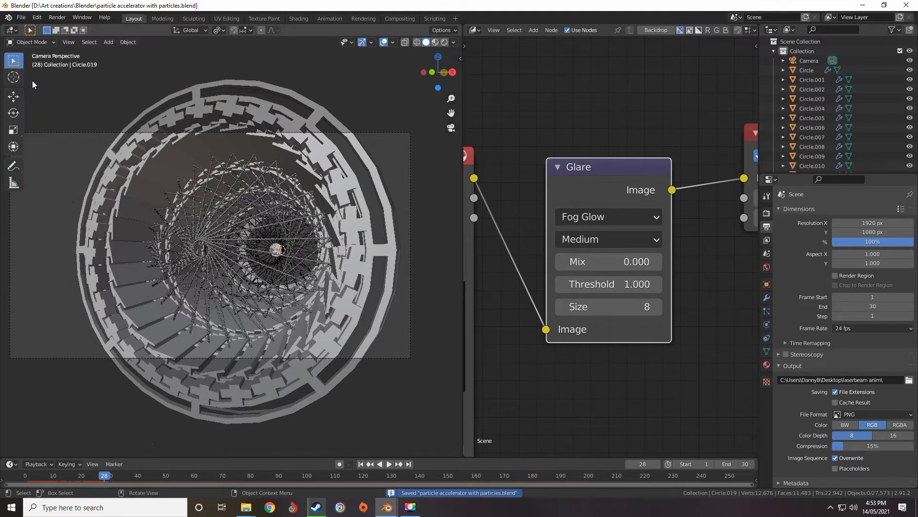
Render the animation with Eevee and dismiss the render window
left_click(767, 214)
left_click(54, 19)
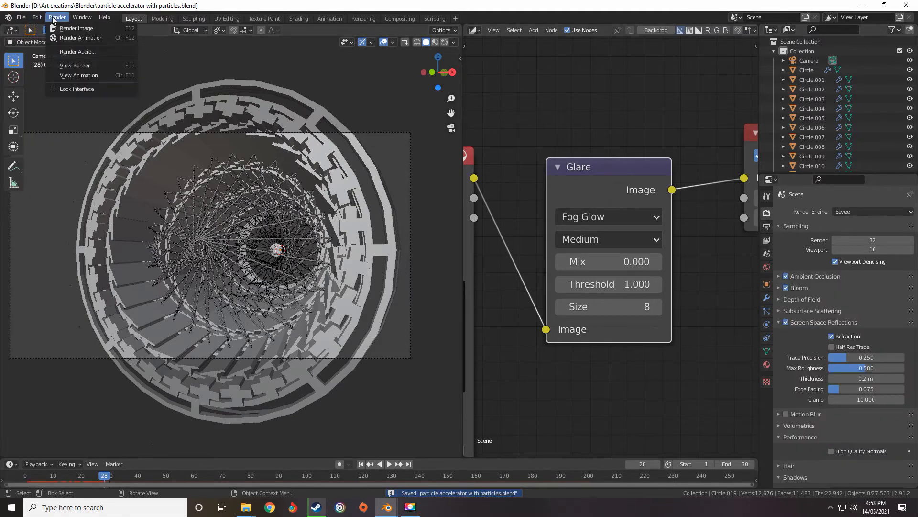
left_click(64, 38)
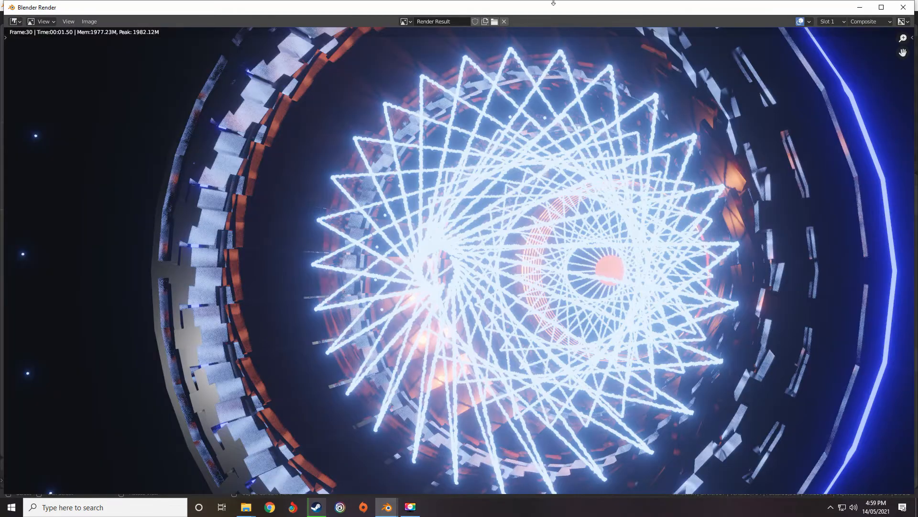
left_click_drag(604, 12, 584, 7)
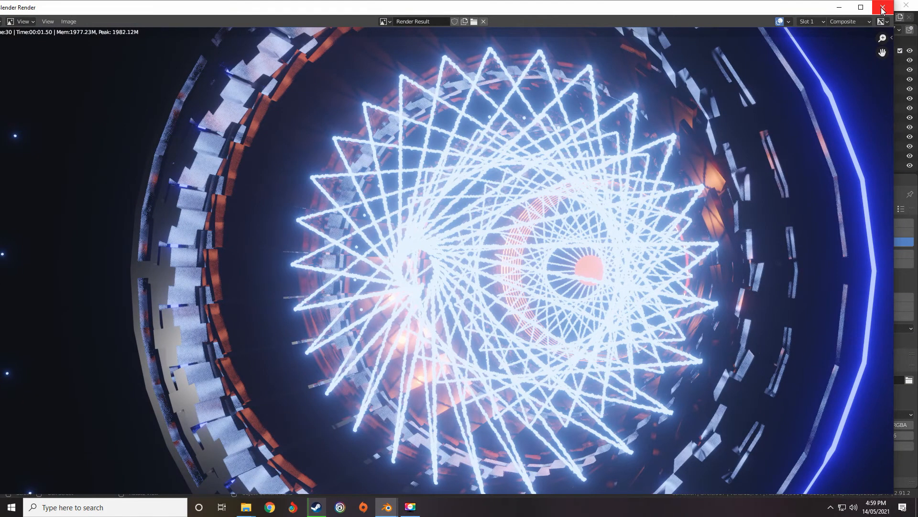
left_click(860, 7)
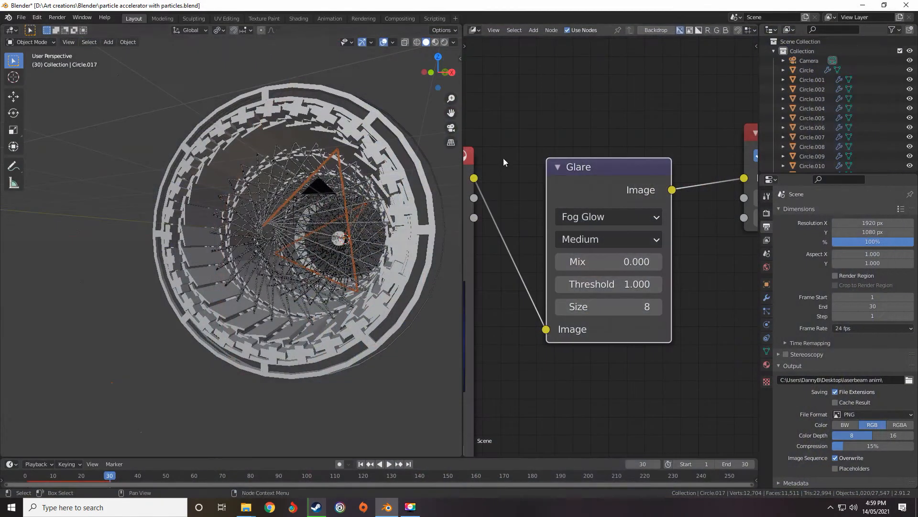
Change the Compositor area into a Video Sequencer and move the playhead to frame 1
left_click(475, 30)
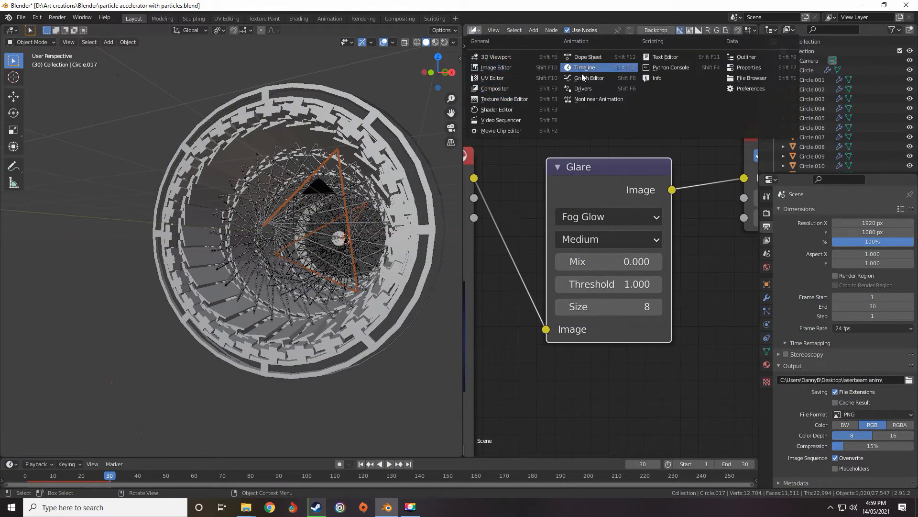
left_click(499, 120)
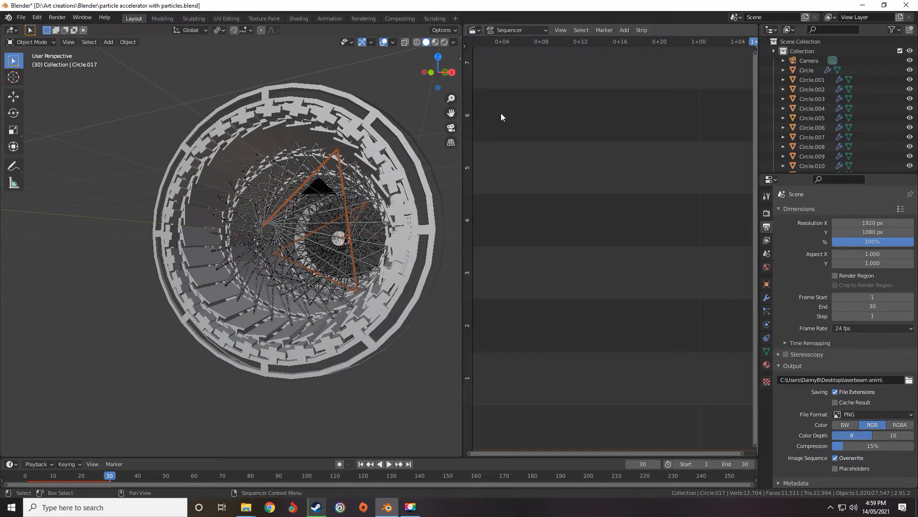
left_click(478, 27)
scroll(574, 161, "down", 12)
middle_click_drag(575, 158, 571, 183)
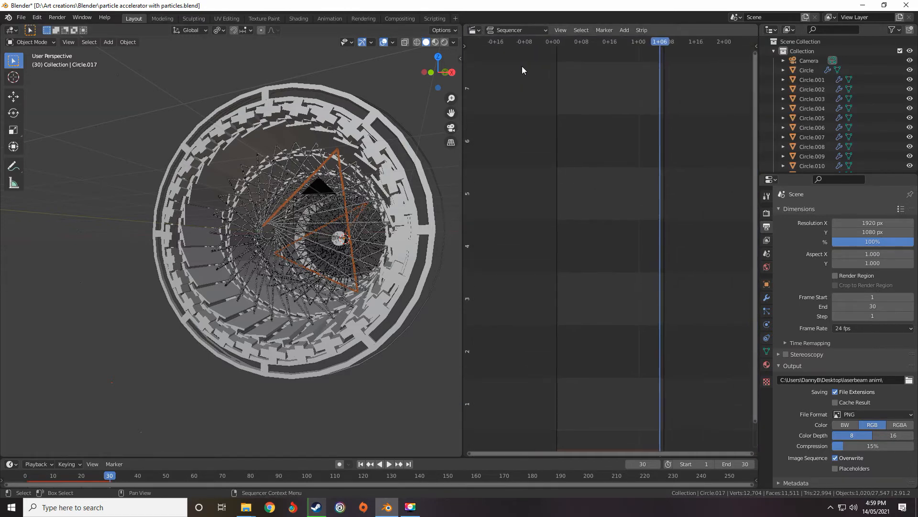
left_click(558, 43)
key("space")
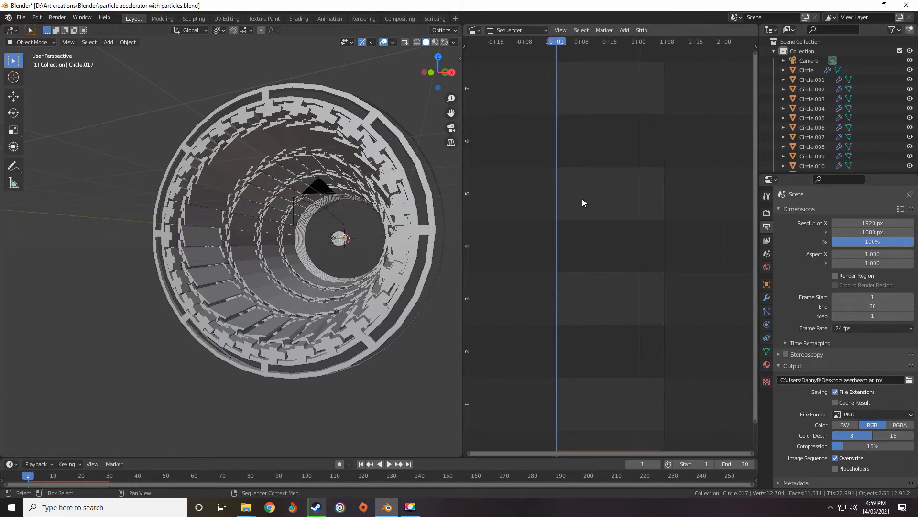
Start adding an image sequence strip and browse to the "laserbeam anim" folder on the Desktop
key("shift+a")
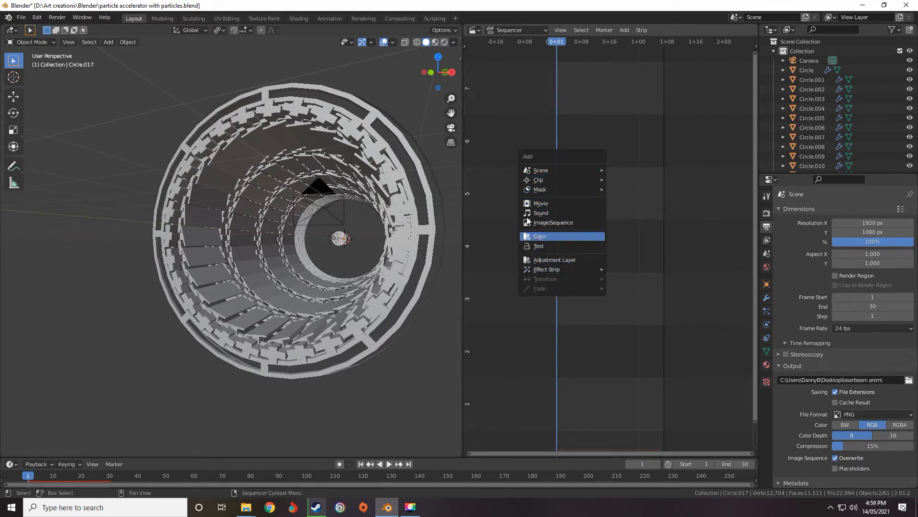
left_click(546, 223)
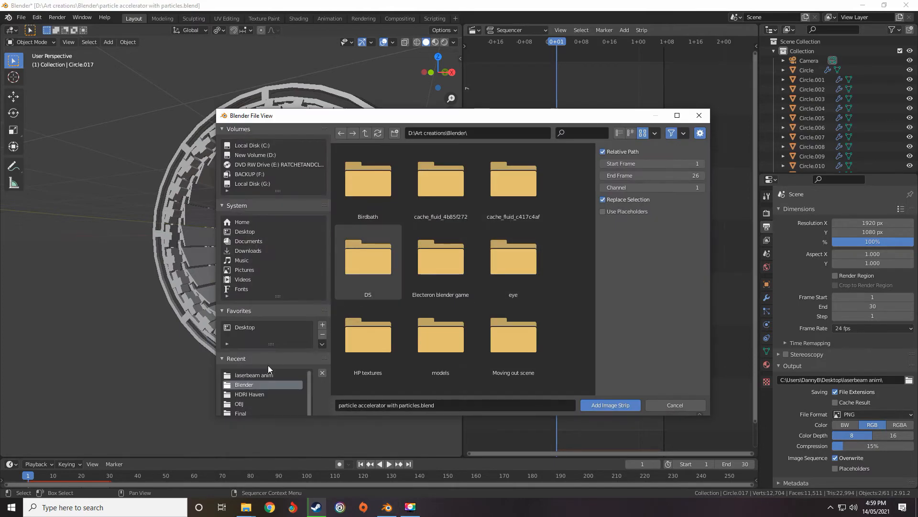
left_click(249, 231)
scroll(390, 242, "down", 3)
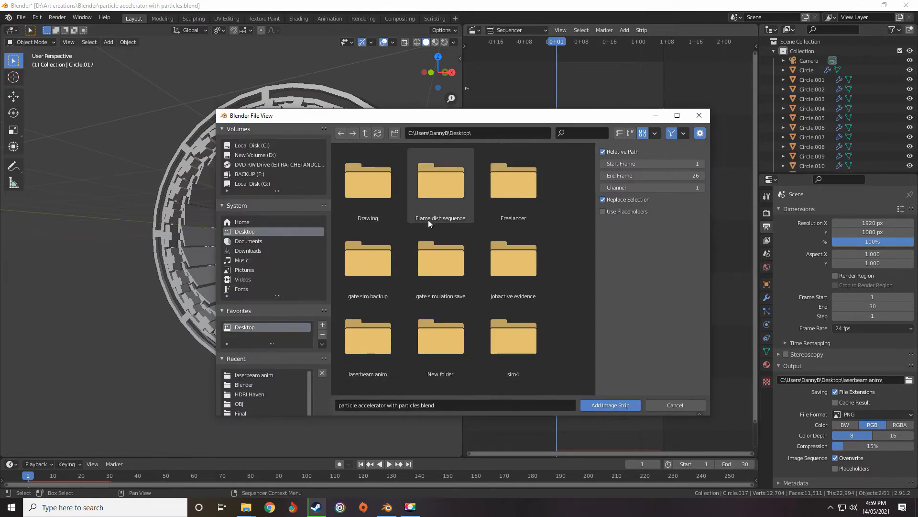
scroll(411, 280, "down", 3)
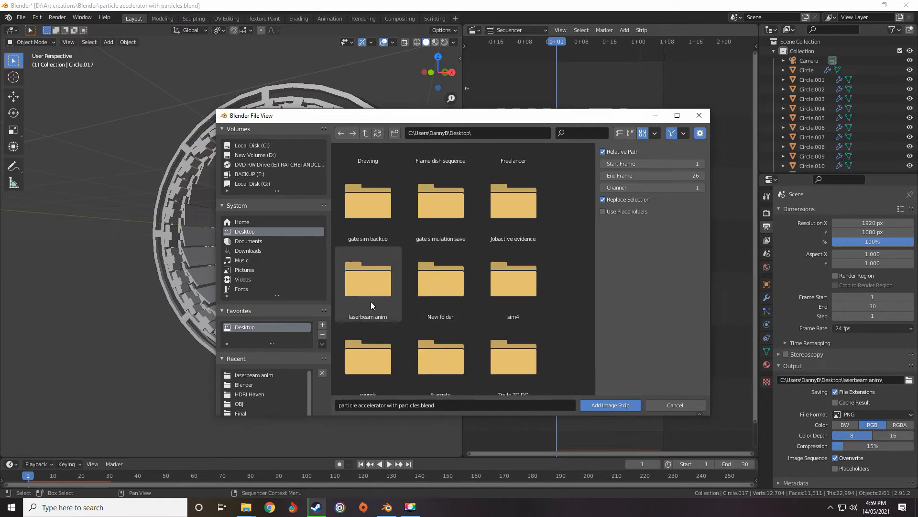
left_click(368, 283)
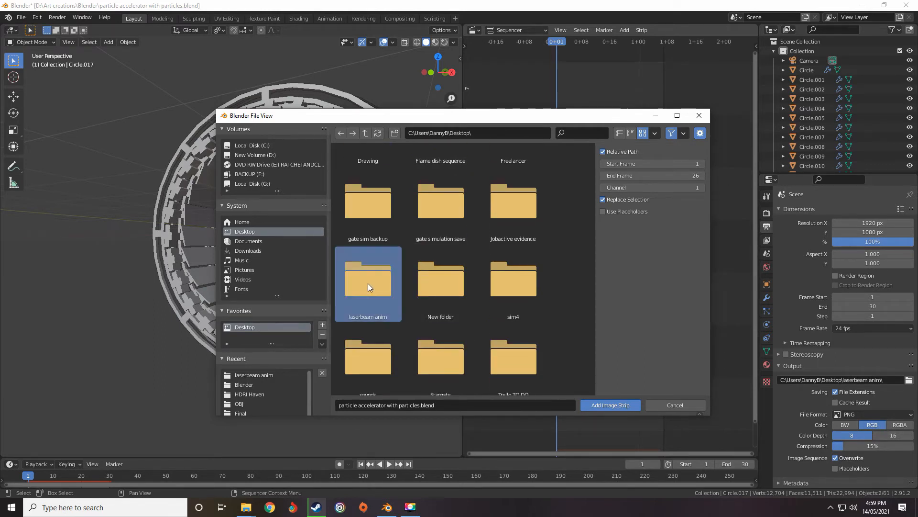
left_click(610, 404)
Select all rendered frames, 0001.png to 0030.png, and add them as one image strip starting at frame 1 on channel 1
left_click(346, 190)
scroll(370, 191, "down", 3)
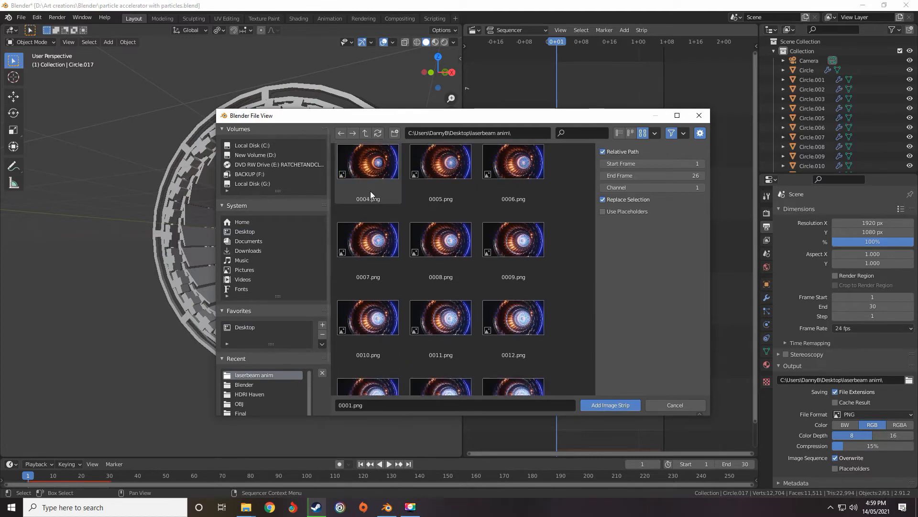
scroll(370, 191, "down", 15)
key("a")
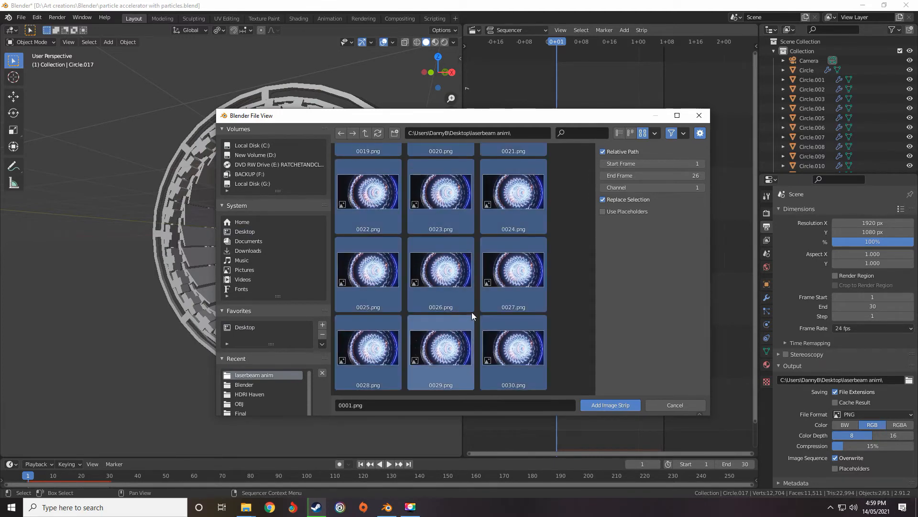
scroll(449, 269, "up", 15)
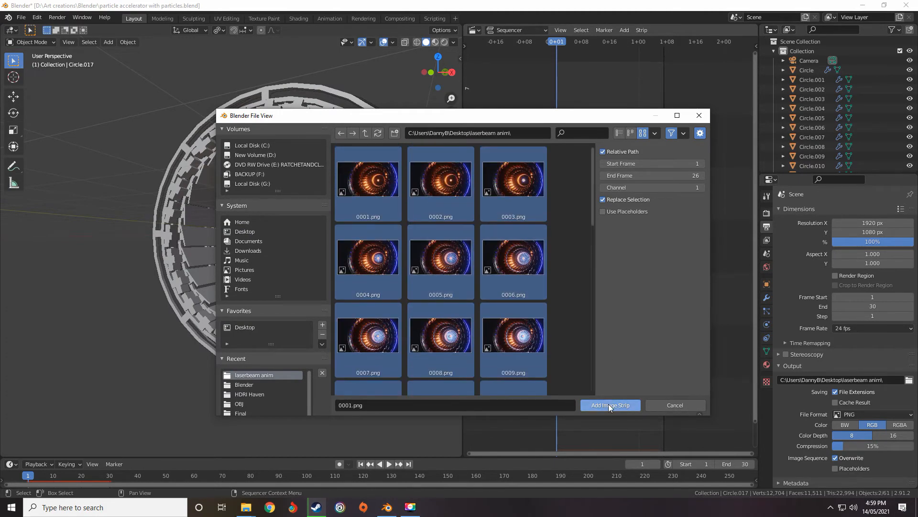
left_click(609, 404)
scroll(588, 324, "down", 5)
middle_click_drag(587, 317, 563, 290)
scroll(582, 244, "up", 7)
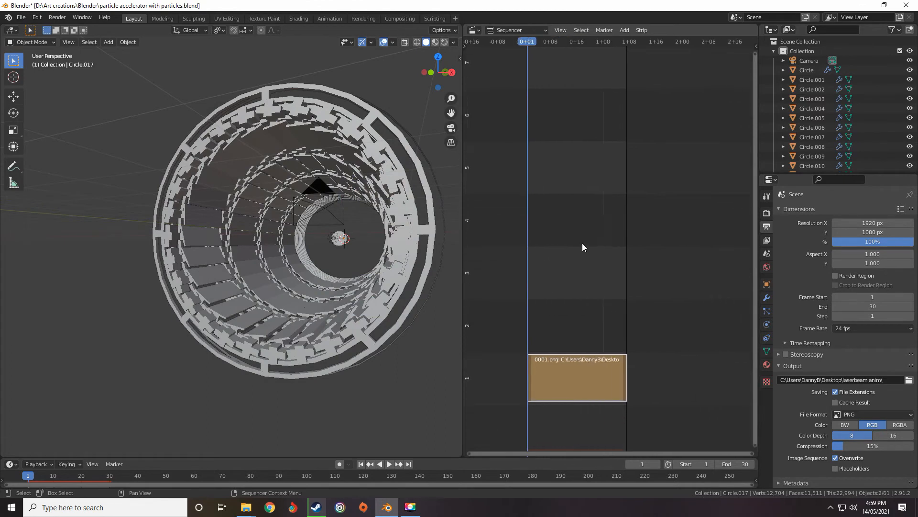
Switch the sequencer to a widened Preview view and play the image sequence
left_click(502, 31)
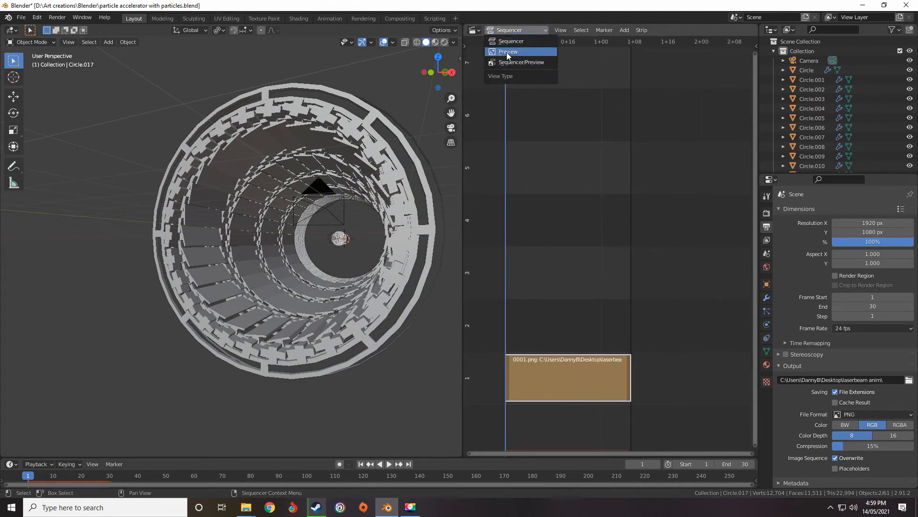
left_click(507, 53)
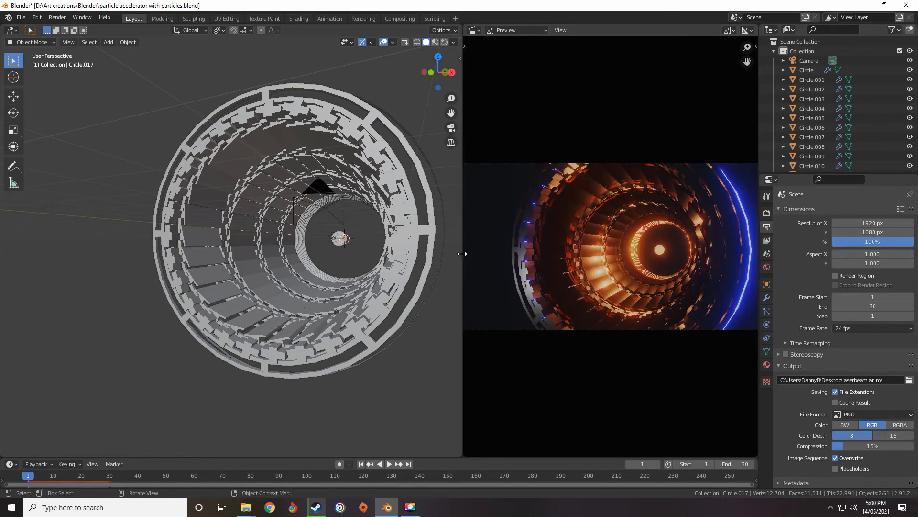
left_click_drag(463, 253, 234, 267)
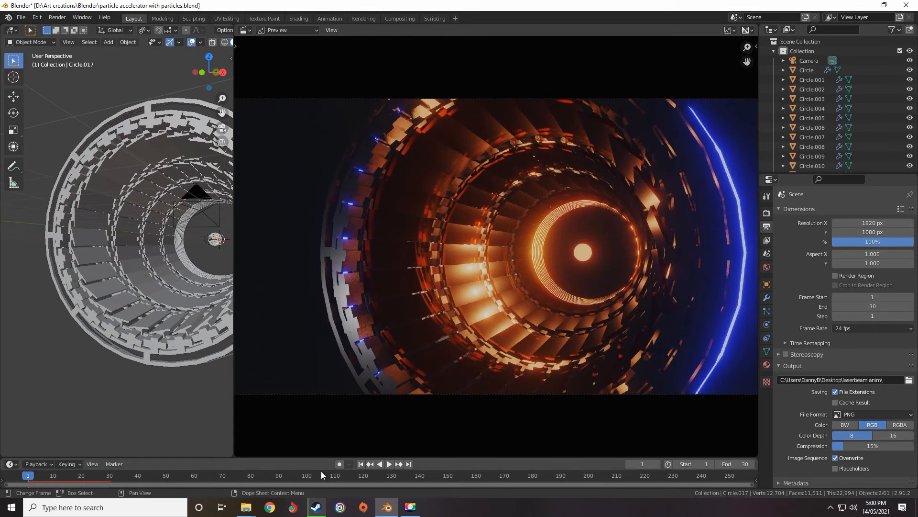
left_click(393, 463)
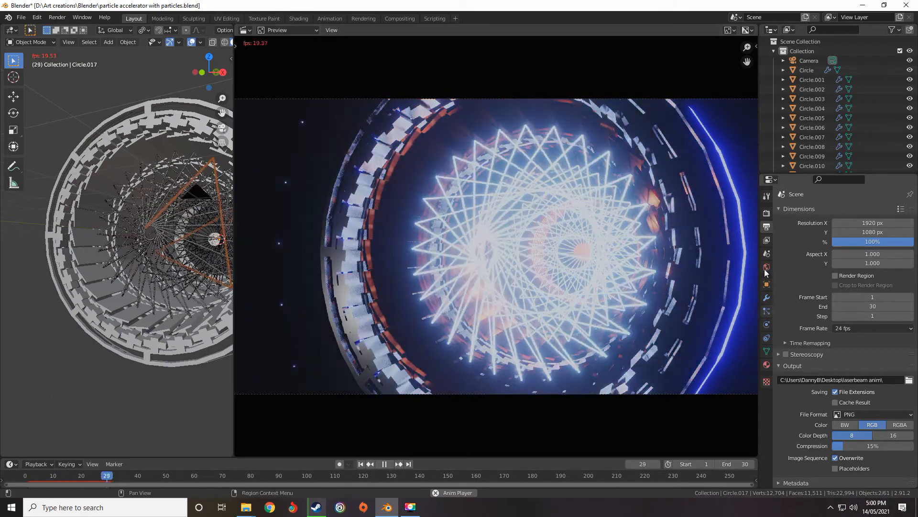
Set the render output's file format to FFmpeg video
left_click(767, 213)
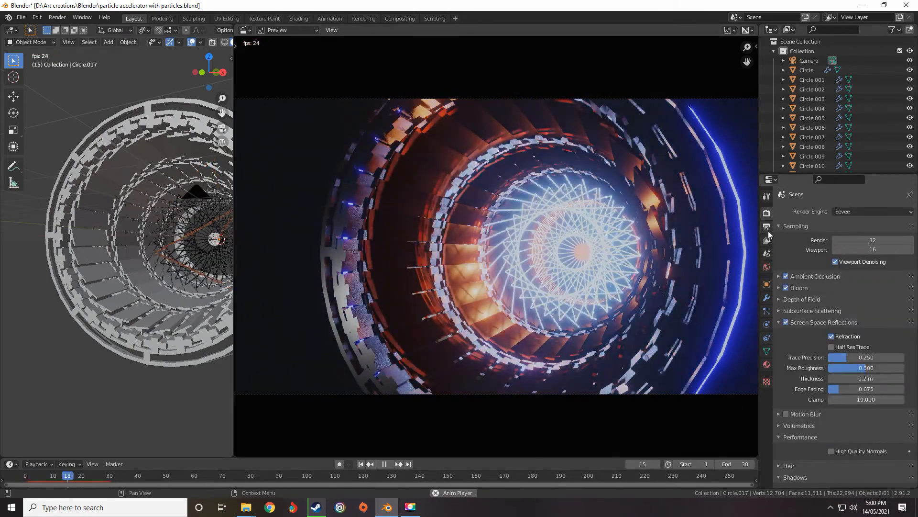
left_click(767, 226)
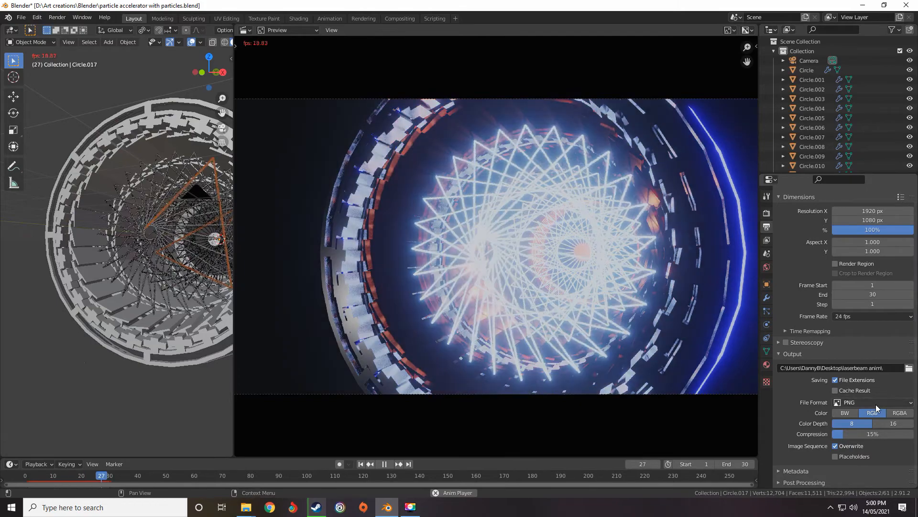
left_click(870, 402)
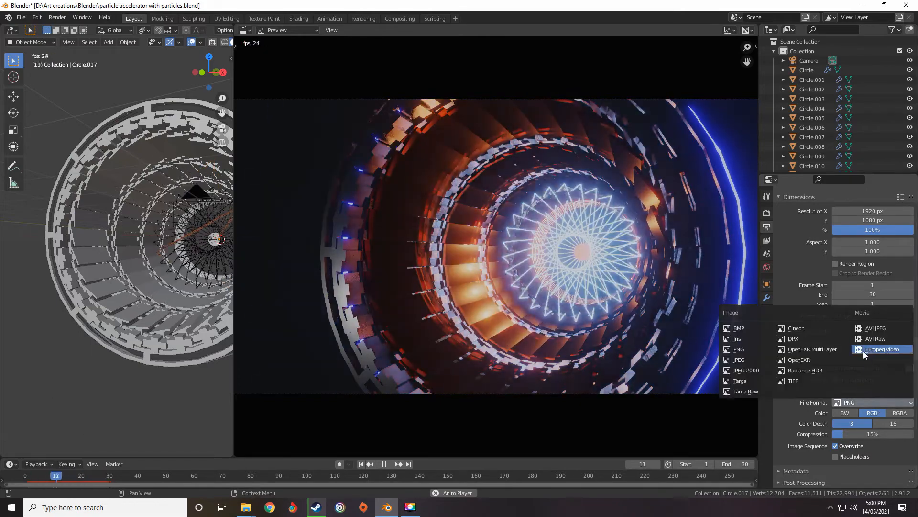
left_click(875, 350)
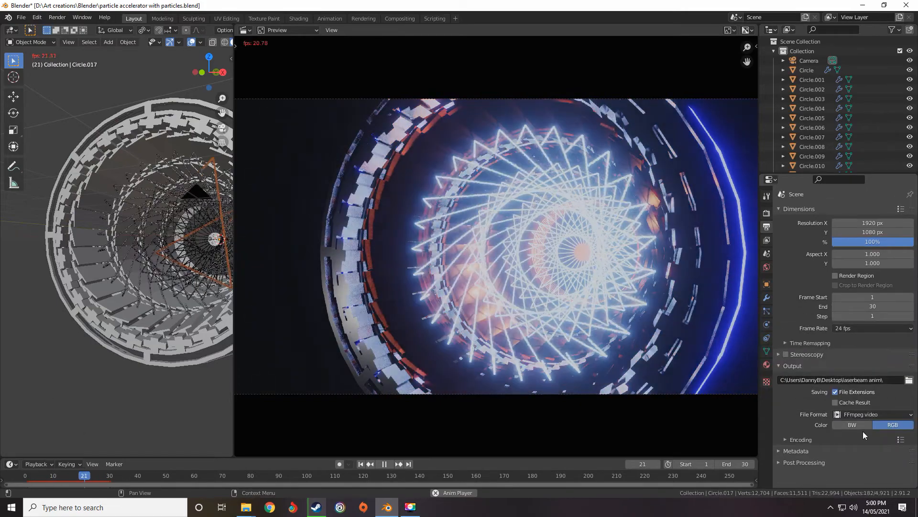